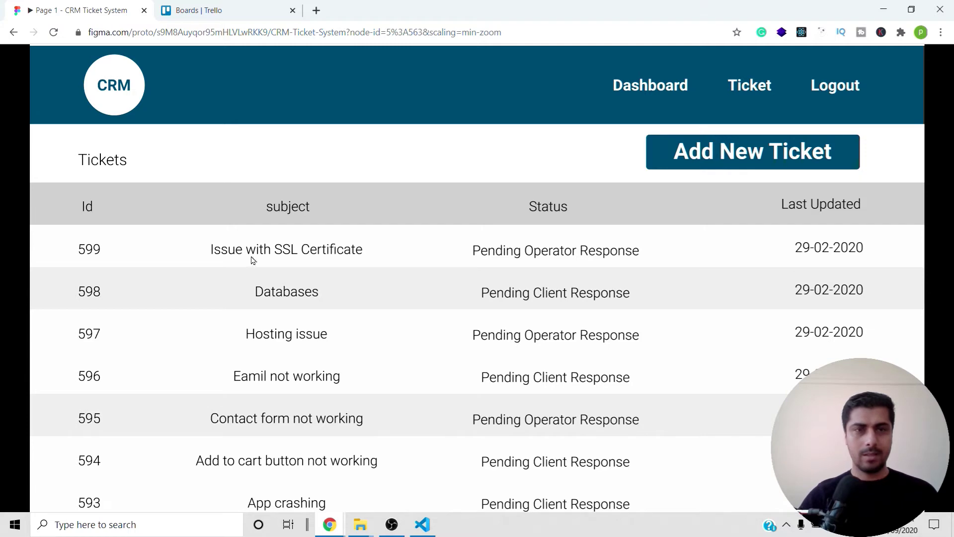
Review the SSL certificate ticket's conversation and reply form in the prototype, and return to the ticket list
left_click(252, 250)
scroll(490, 415, "down", 12)
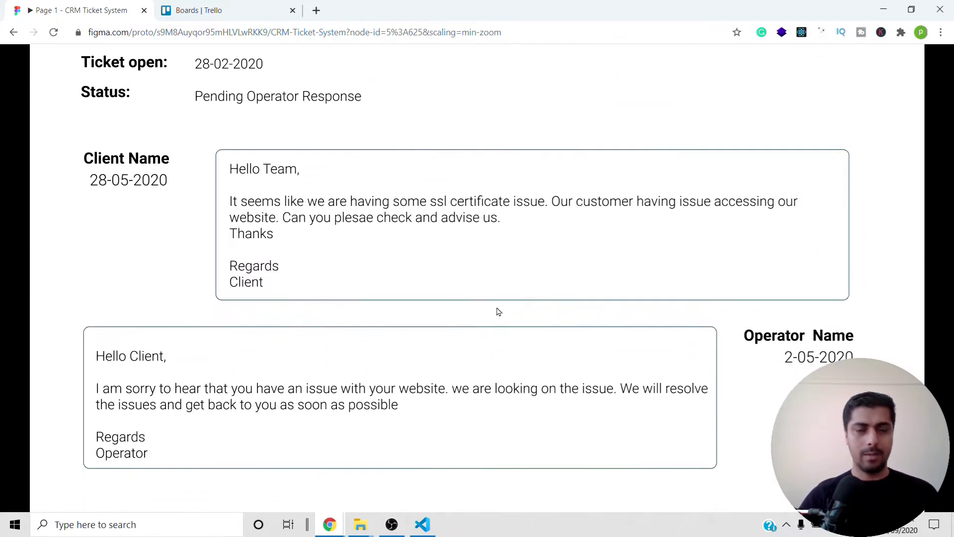
left_click(701, 437)
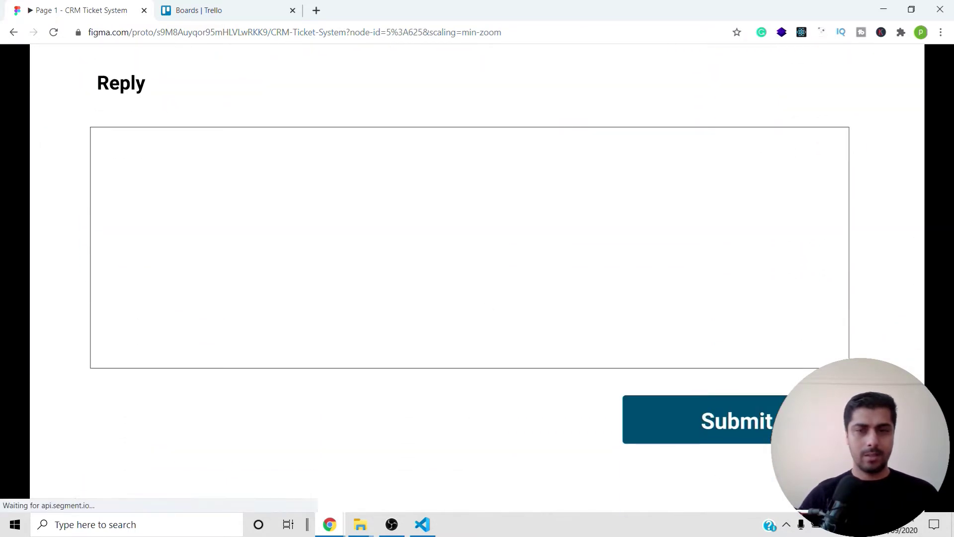
left_click(751, 89)
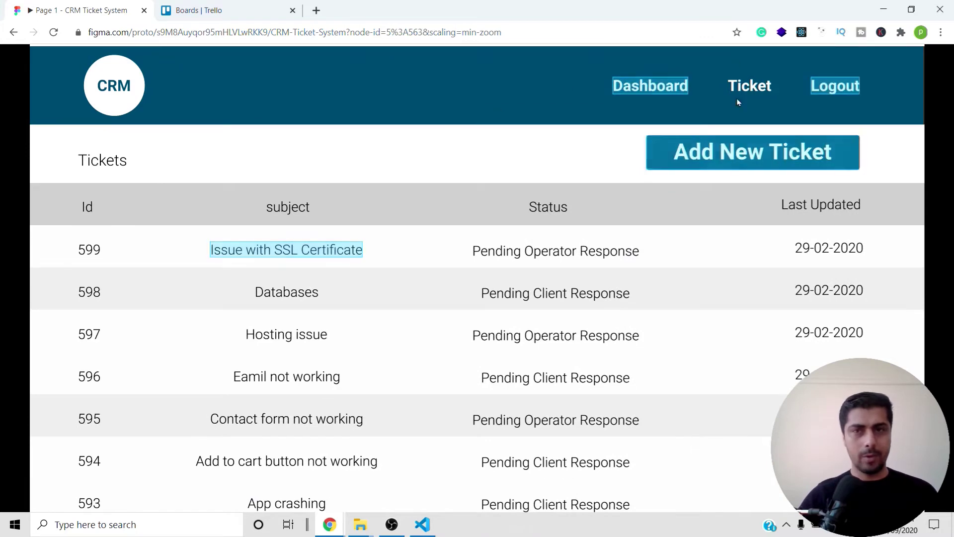
left_click(374, 209)
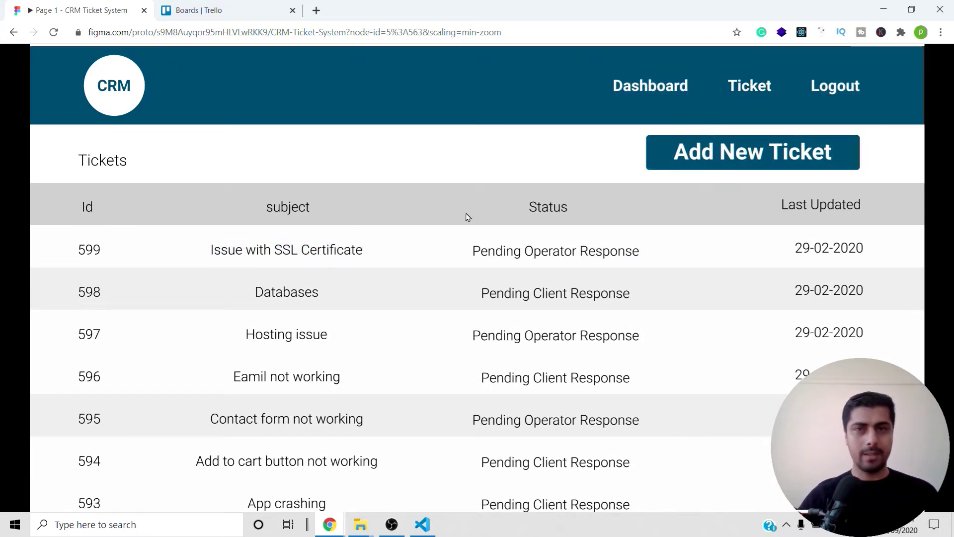
View the prototype's Add New Ticket form and log out to the Client Login page
left_click(724, 155)
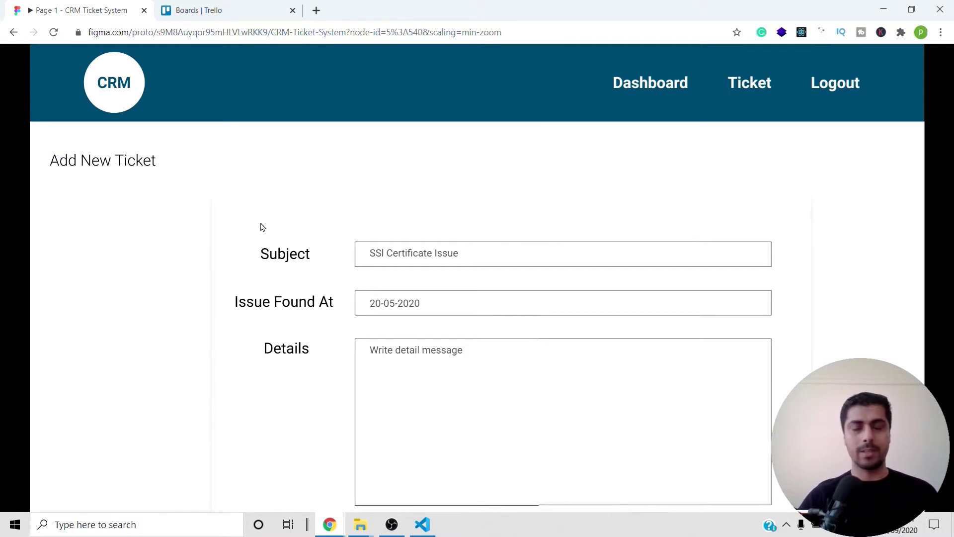
scroll(326, 215, "down", 3)
scroll(345, 256, "up", 3)
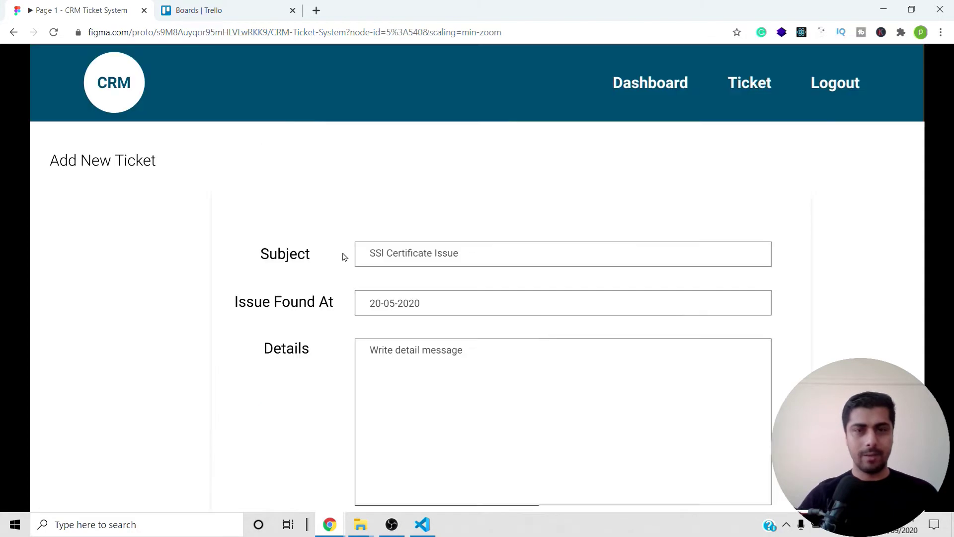
left_click(821, 84)
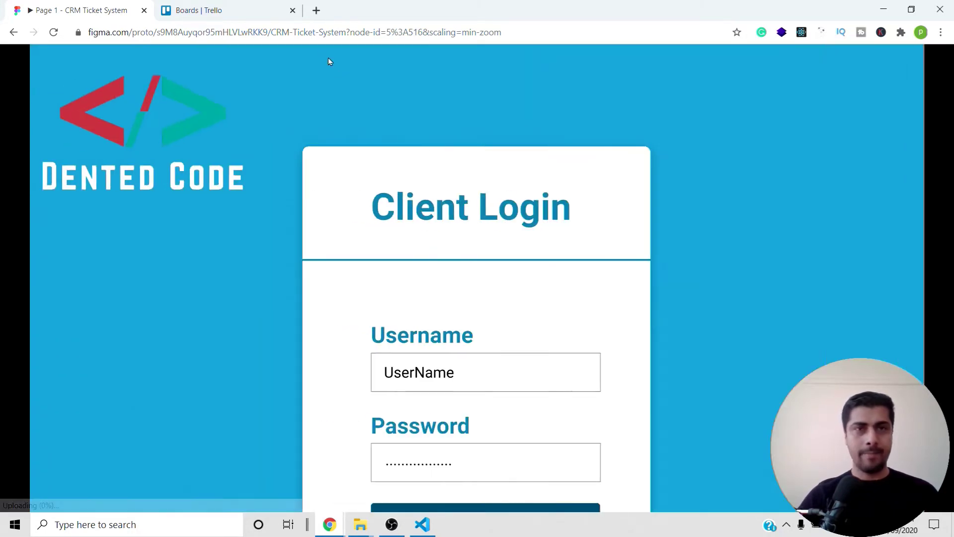
Switch to Trello and start a new board assigned to the Dented Code team
left_click(218, 9)
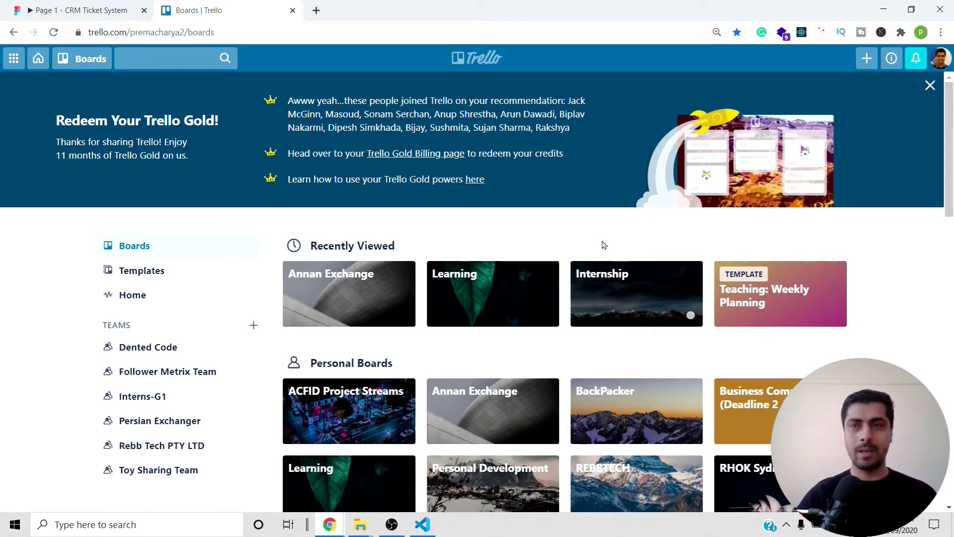
left_click(866, 59)
left_click(792, 131)
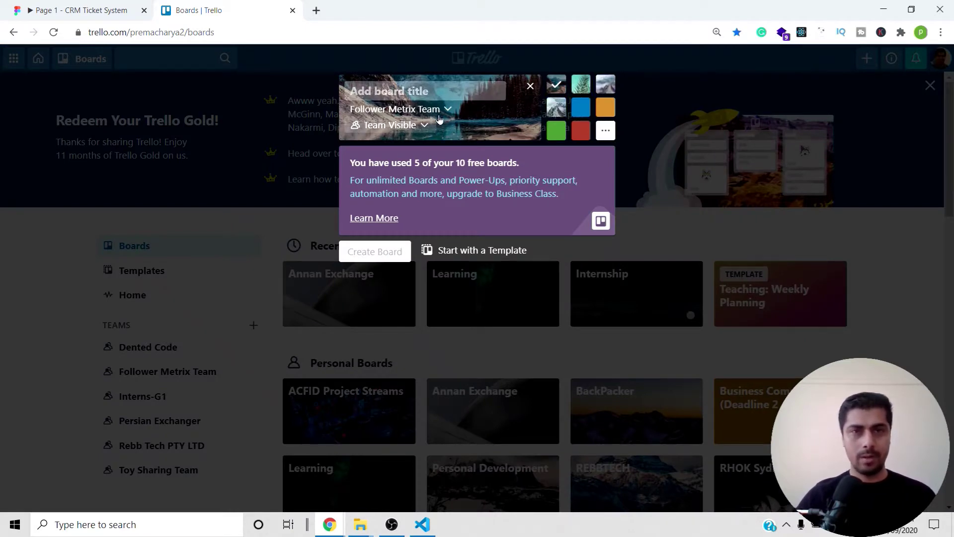
left_click(426, 128)
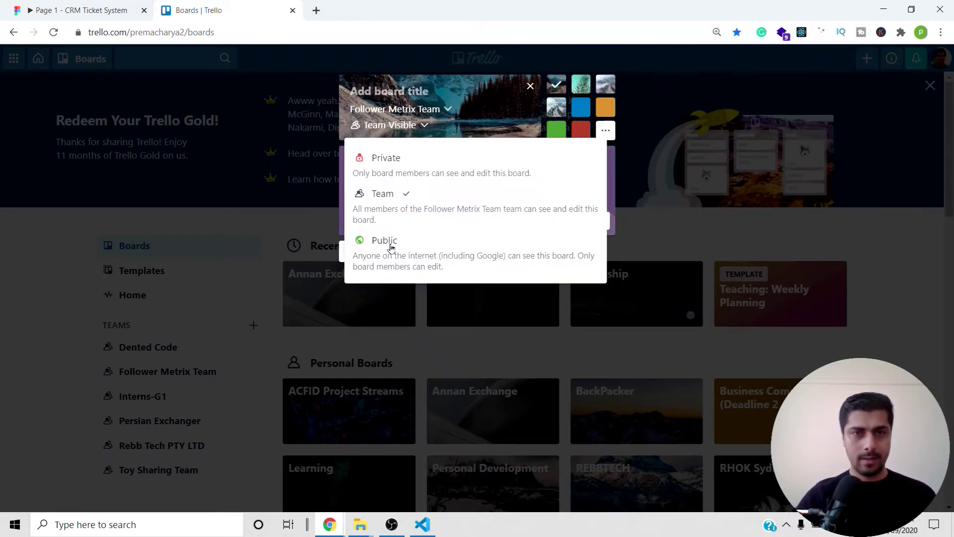
left_click(390, 247)
left_click(437, 109)
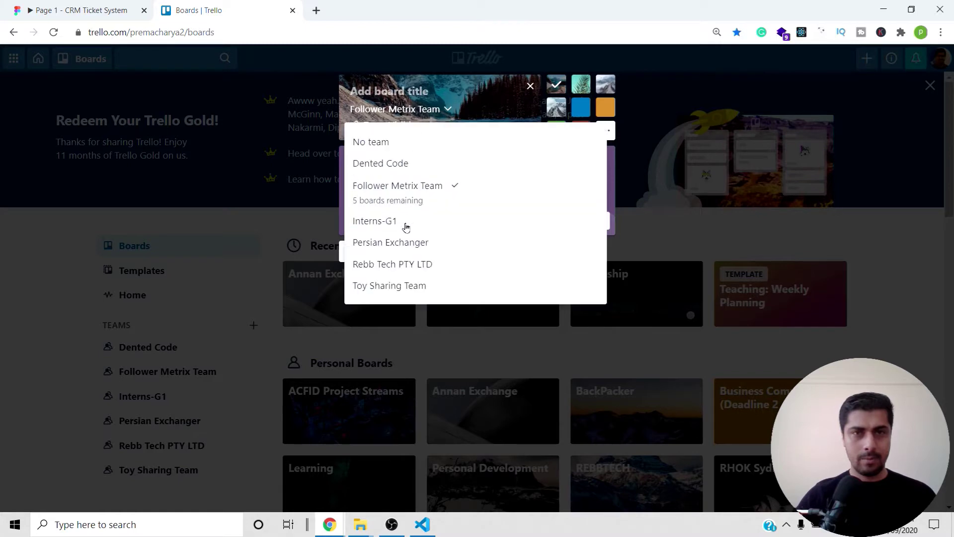
left_click(398, 165)
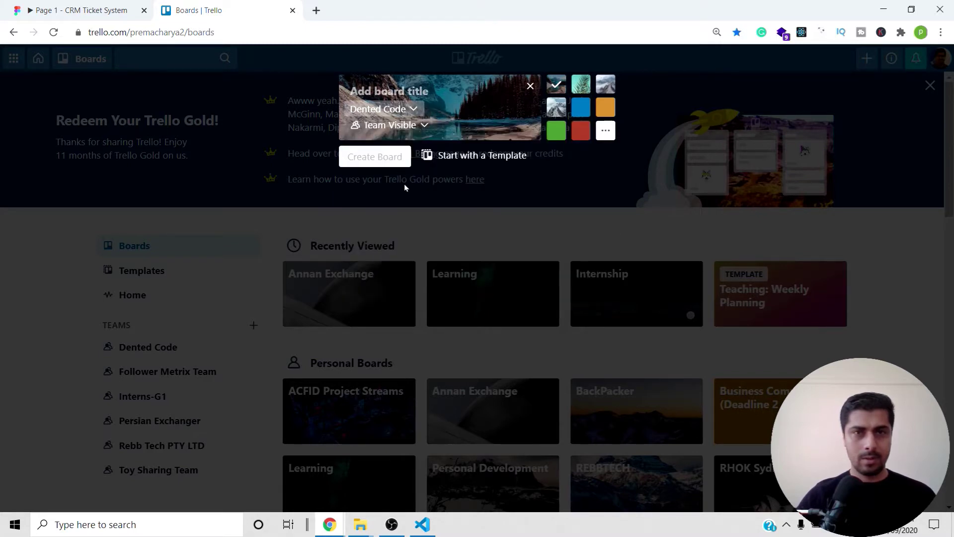
Title the new board "CRM Ticket System" and create it
left_click(444, 91)
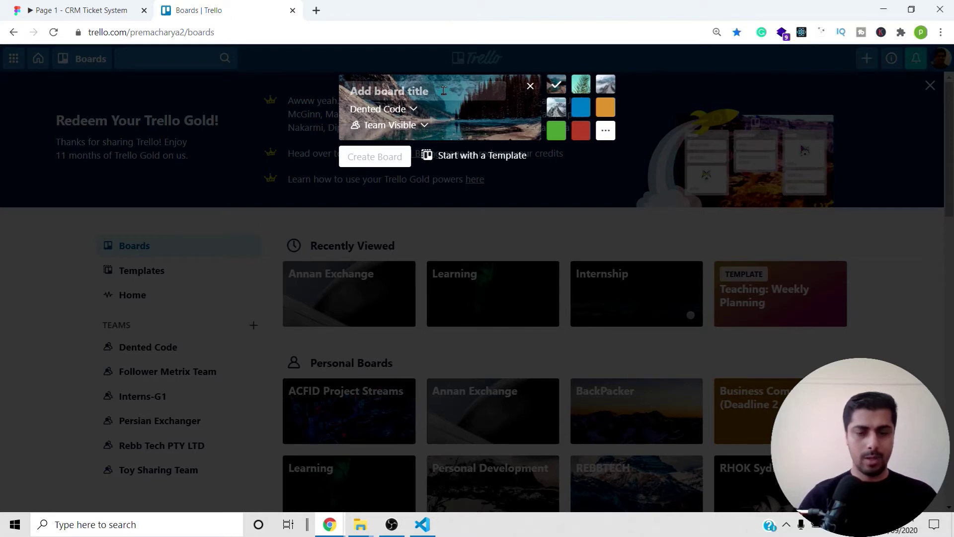
type("CRM Ticket")
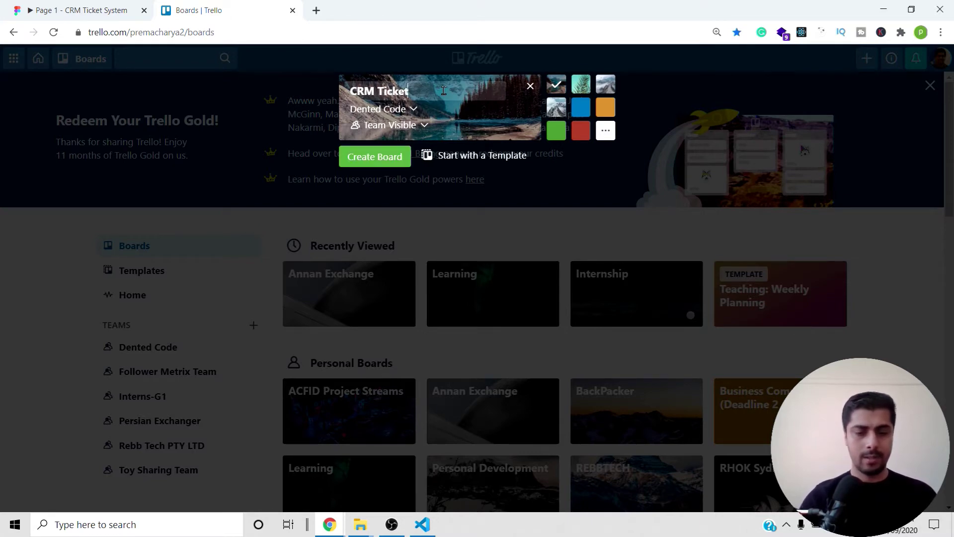
type(" System")
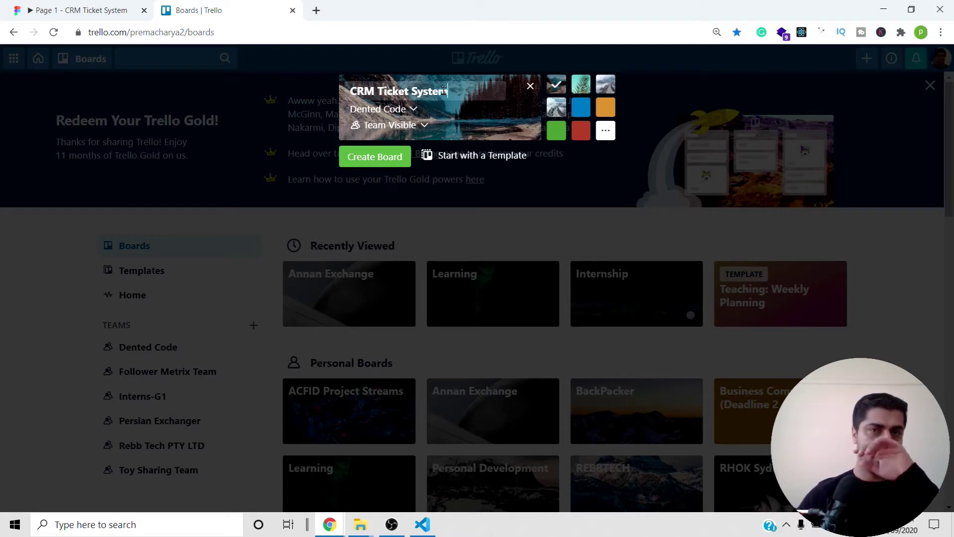
left_click(372, 162)
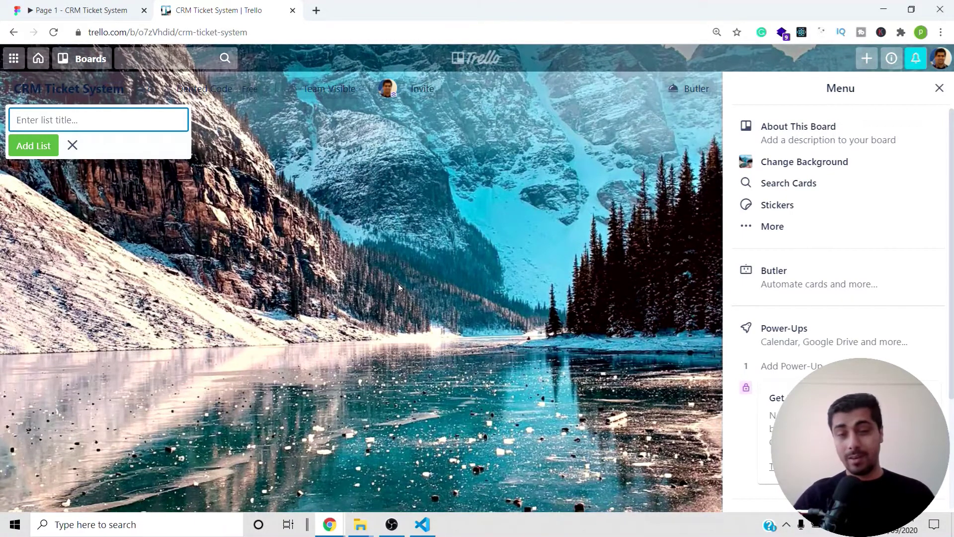
Change the board background to the solid grey colour and close the board settings
left_click(501, 238)
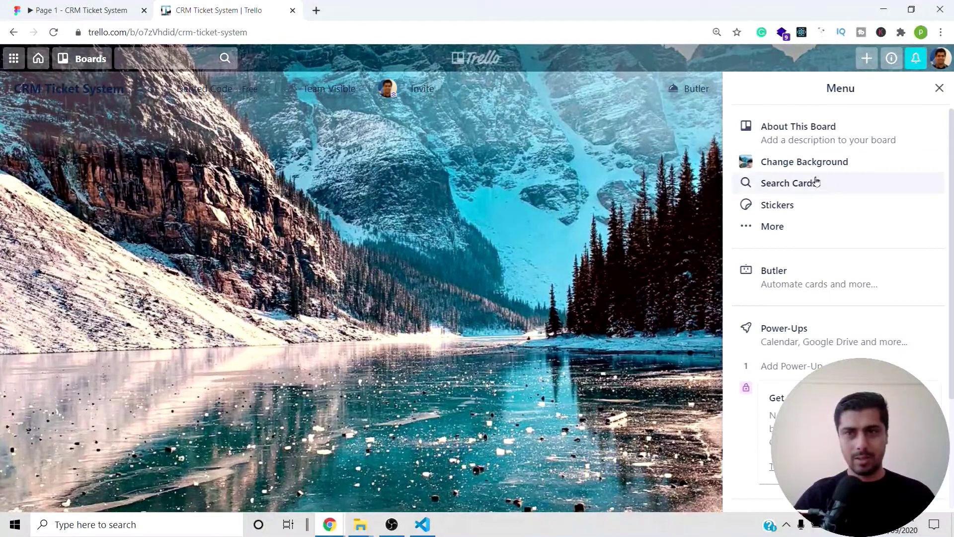
left_click(792, 162)
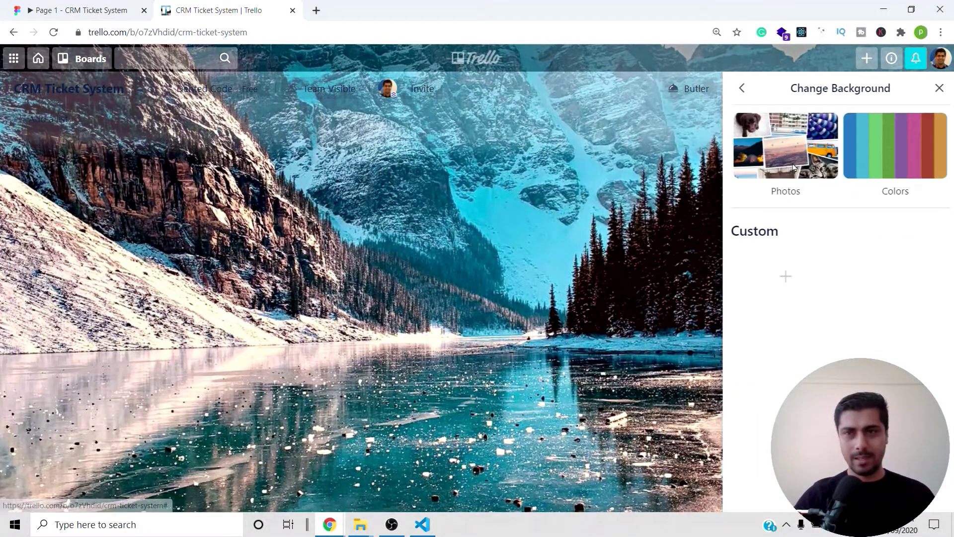
left_click(881, 155)
left_click(773, 438)
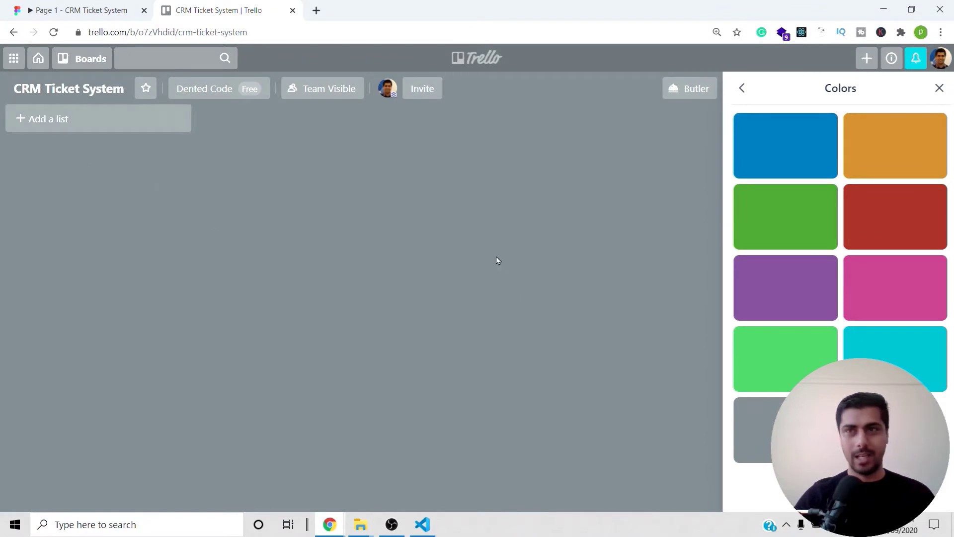
left_click(940, 88)
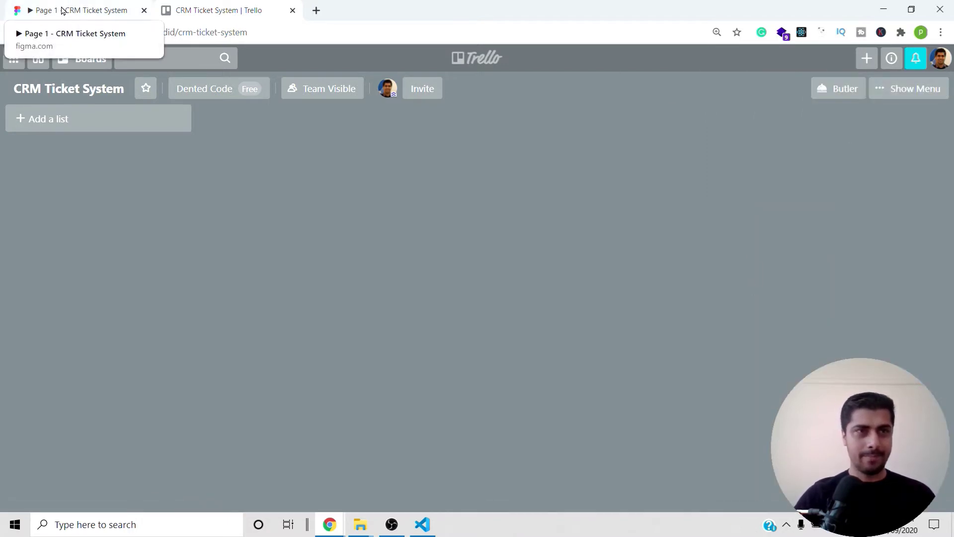
Switch to the Figma prototype and examine the Client Login page from its heading to the Admin Portal link
left_click(80, 10)
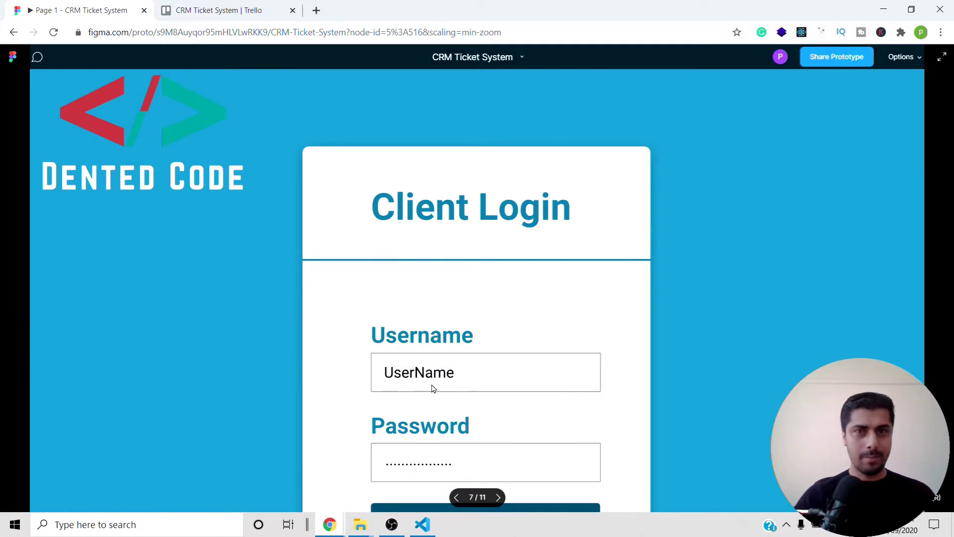
scroll(349, 208, "down", 3)
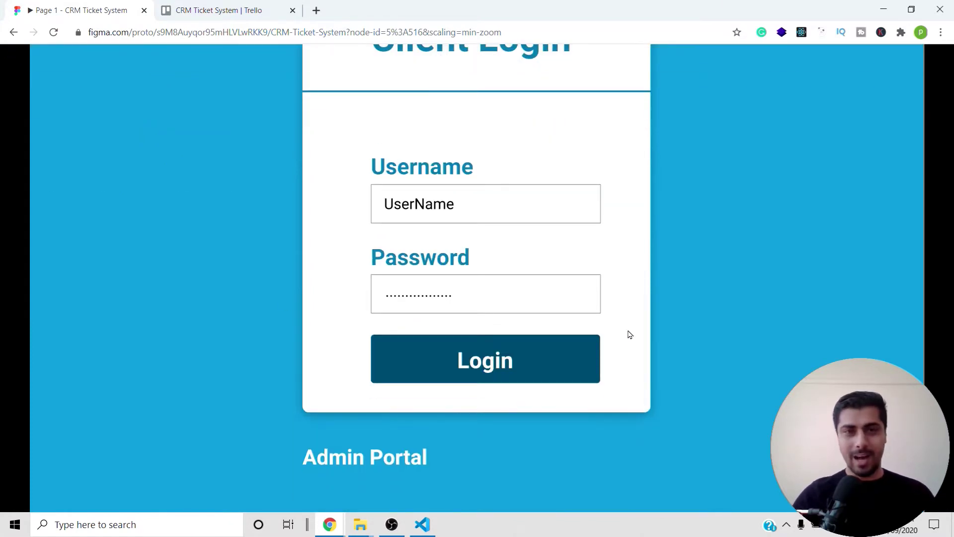
scroll(387, 295, "up", 3)
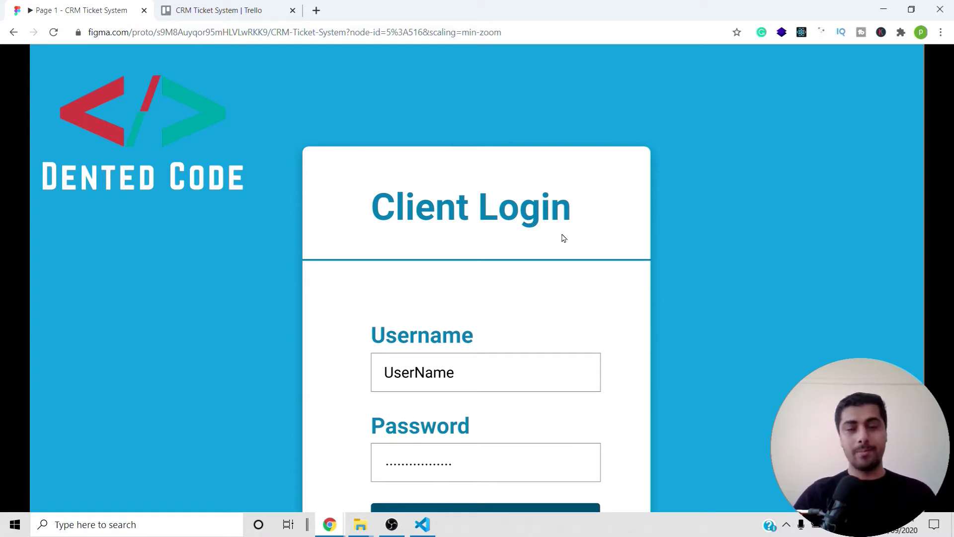
scroll(253, 292, "down", 3)
scroll(253, 291, "up", 3)
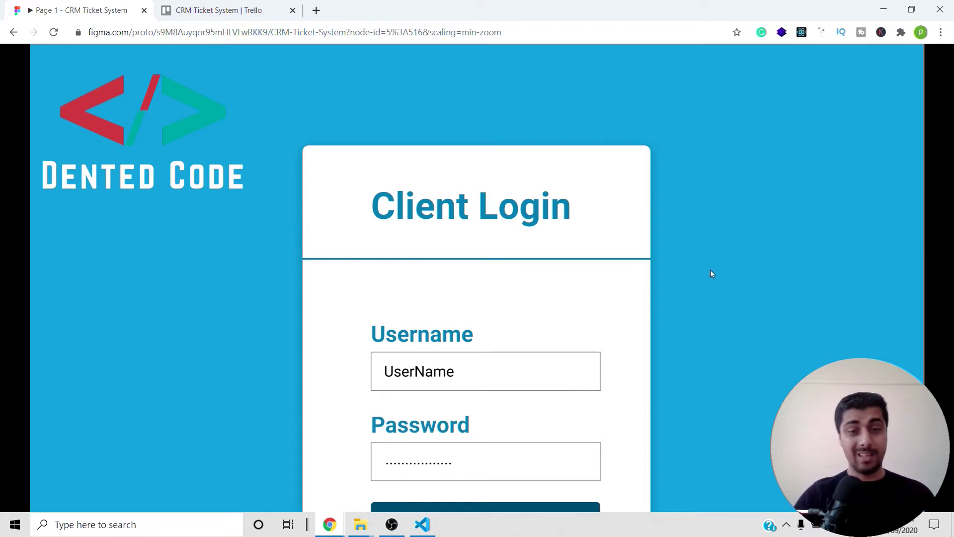
Return to the Trello board and add two lists named "Backlogs" and "ToDo"
left_click(198, 10)
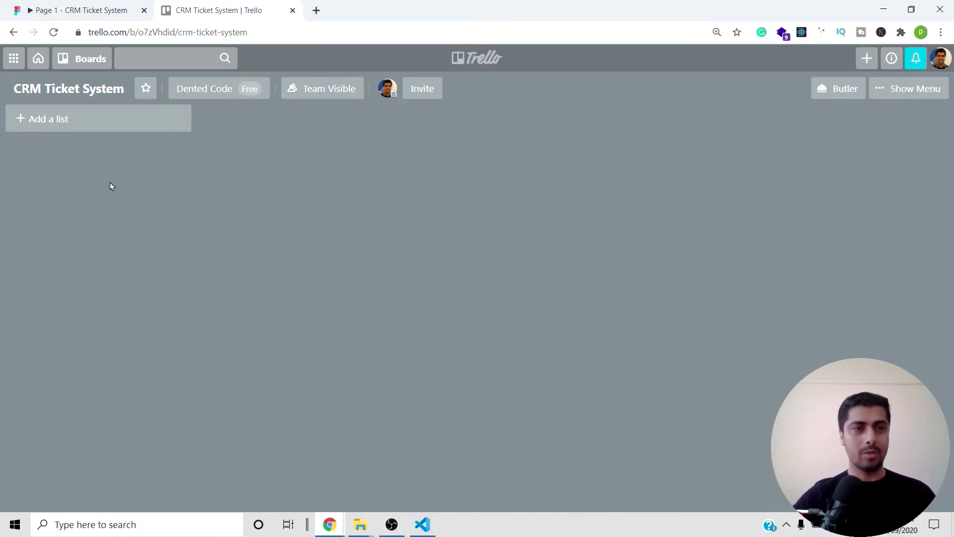
left_click(73, 116)
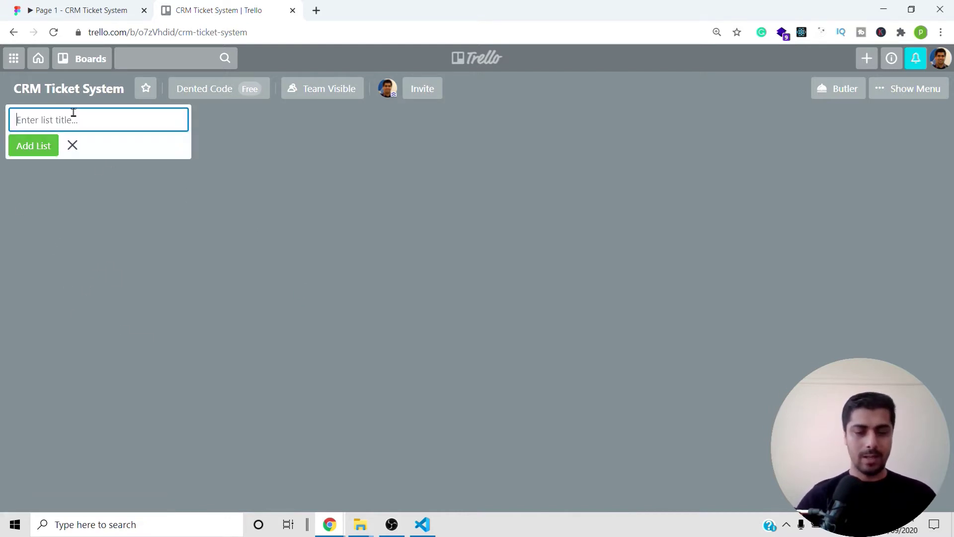
type("Backlogs")
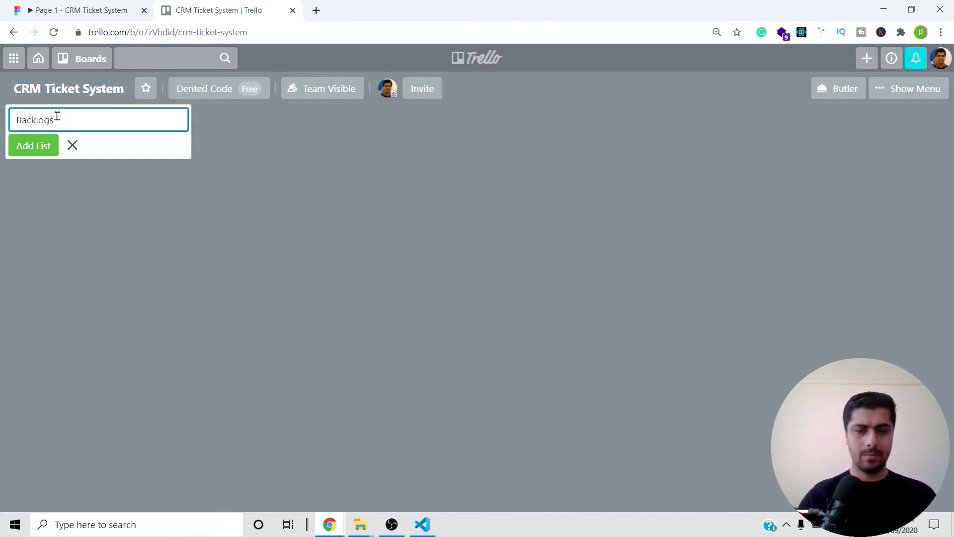
key("Return")
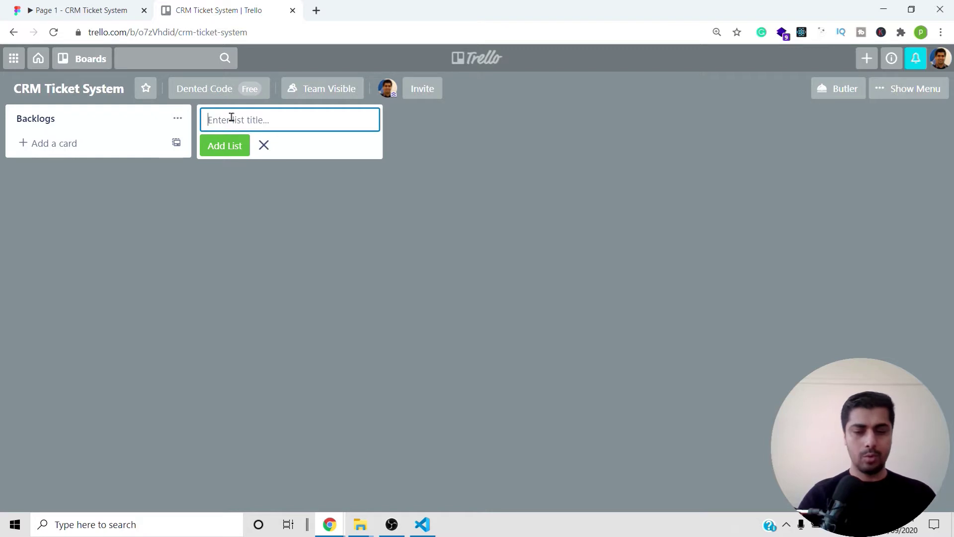
type("ToDo")
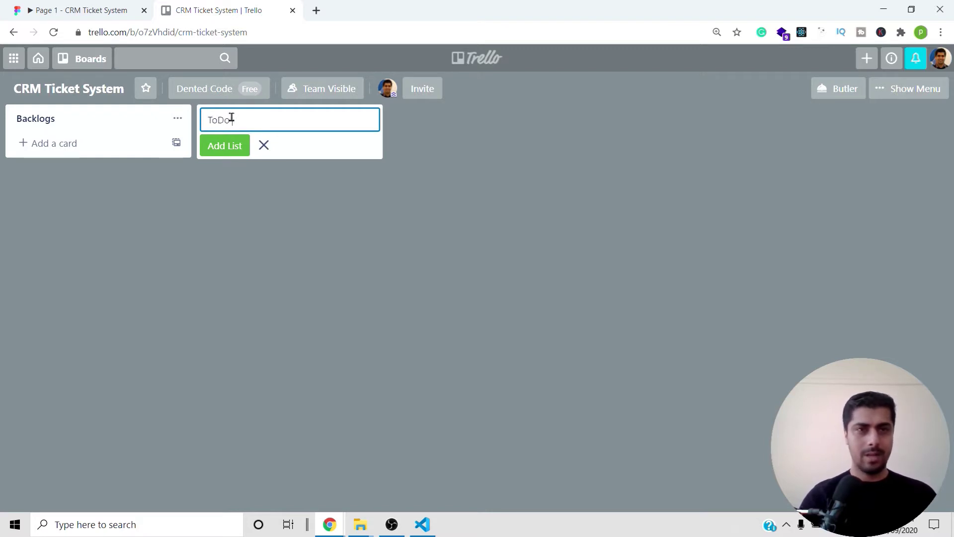
key("Return")
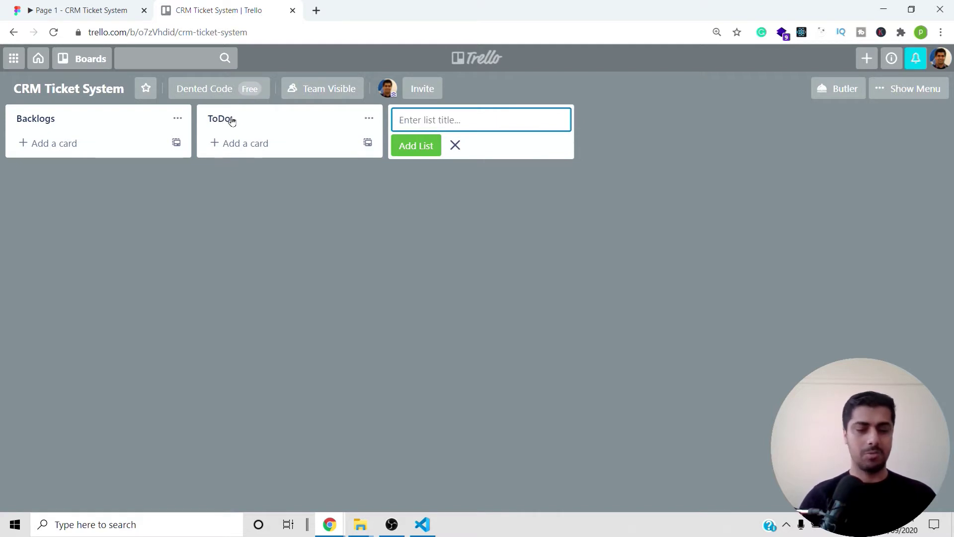
Add three more lists named "Doing", "Done" and "Bug List" to the board
type("Doing")
key("Return")
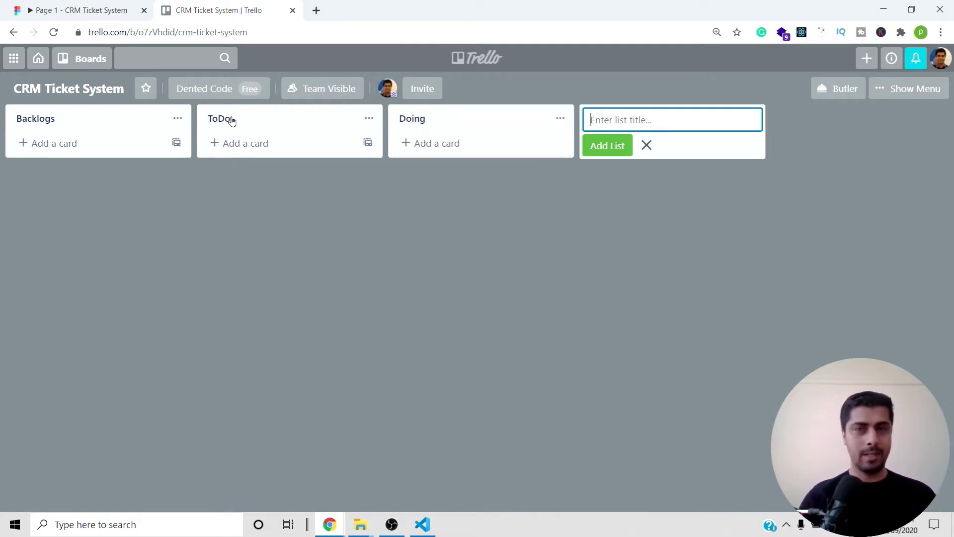
type("Done")
key("Return")
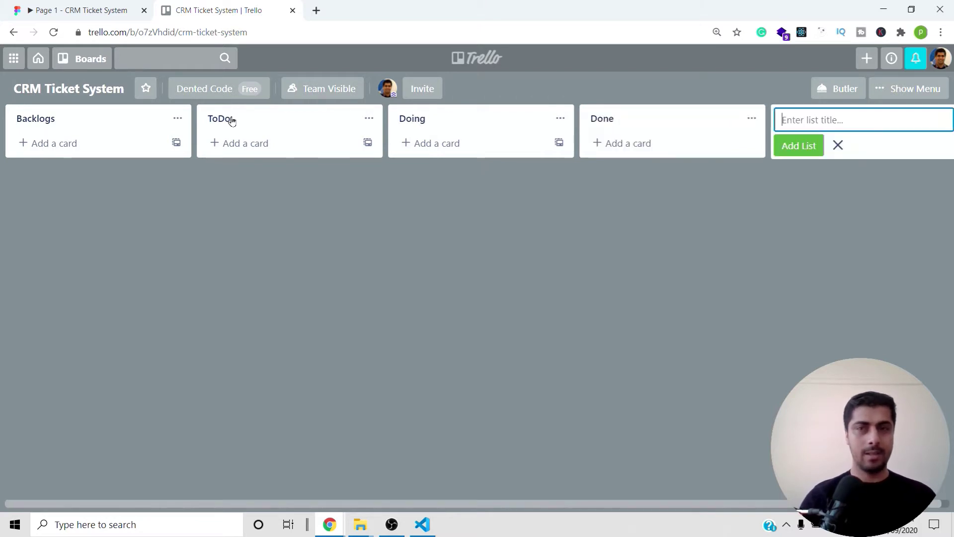
type("Bug")
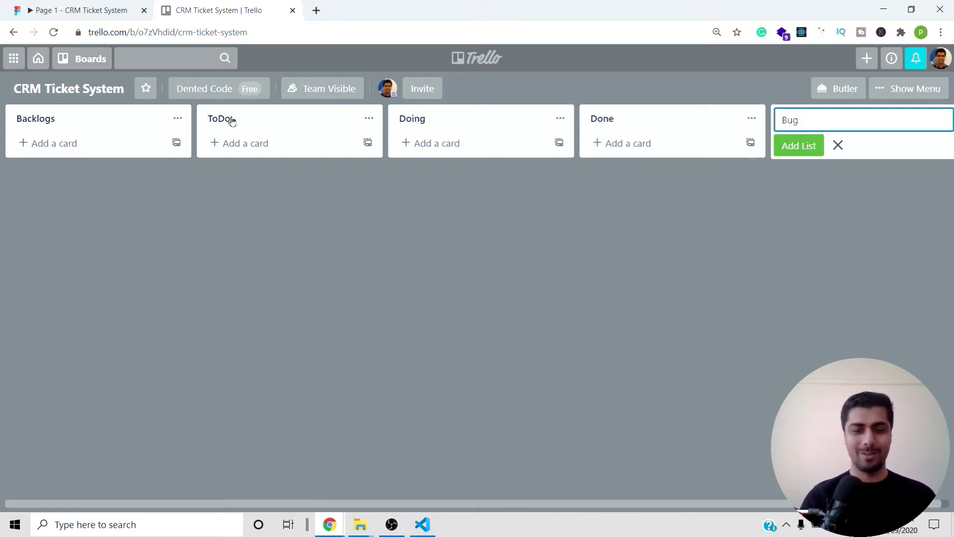
type("List")
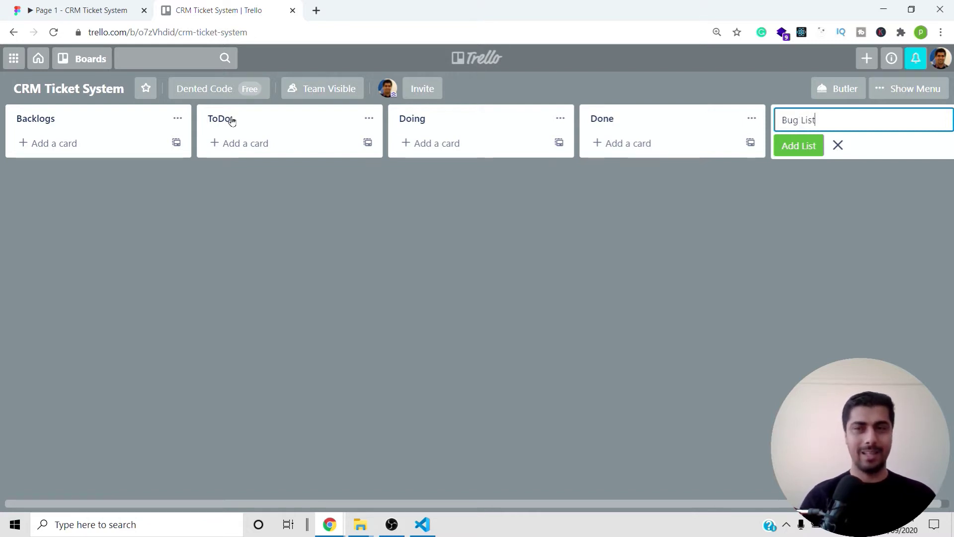
key("Return")
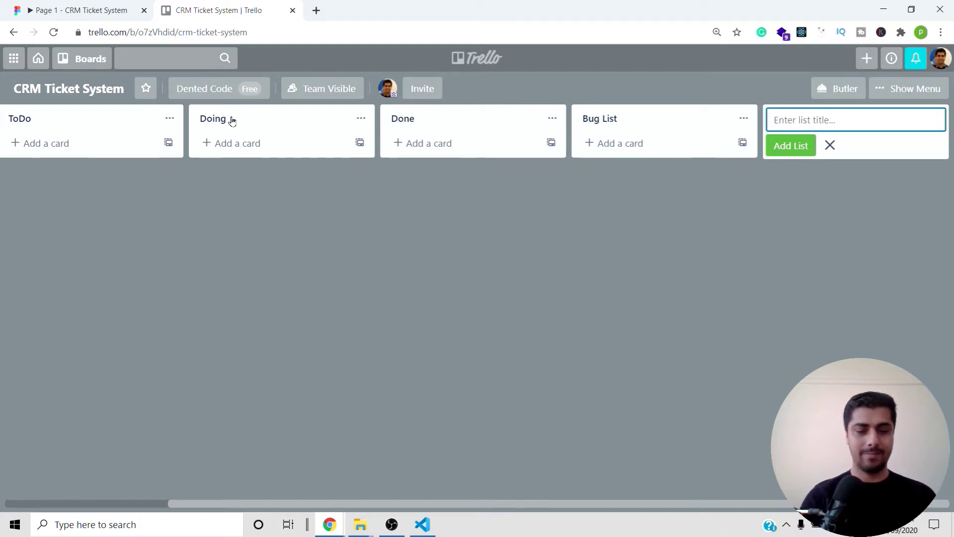
Add two more lists named "Bug Fixing" and "Bug Fixed" after the "Bug List" list
type("Bug Fi")
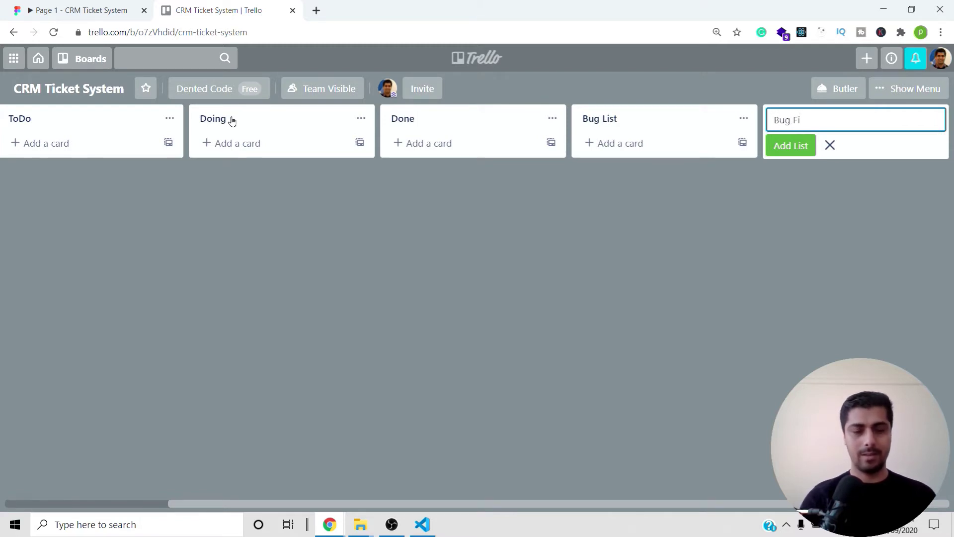
type("xing")
key("Return")
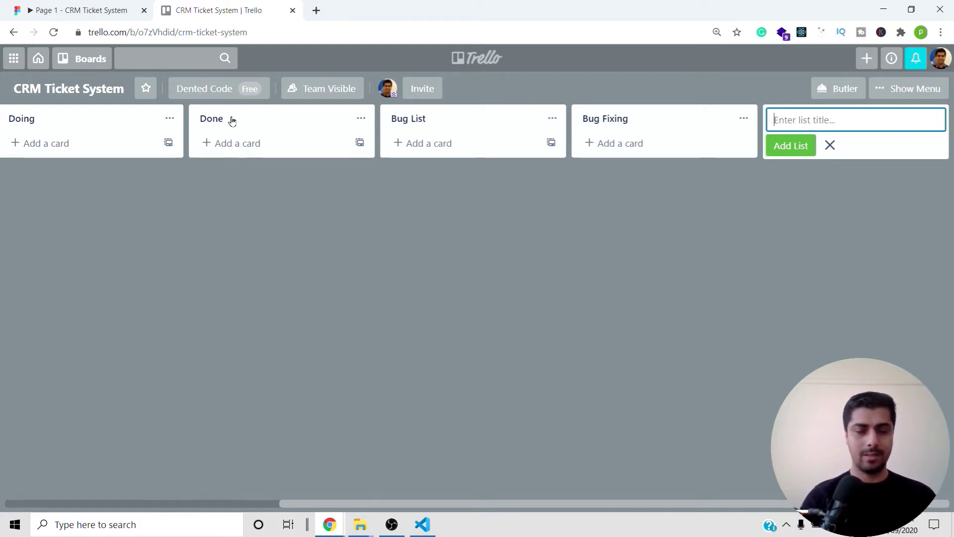
type("Bug Fixed")
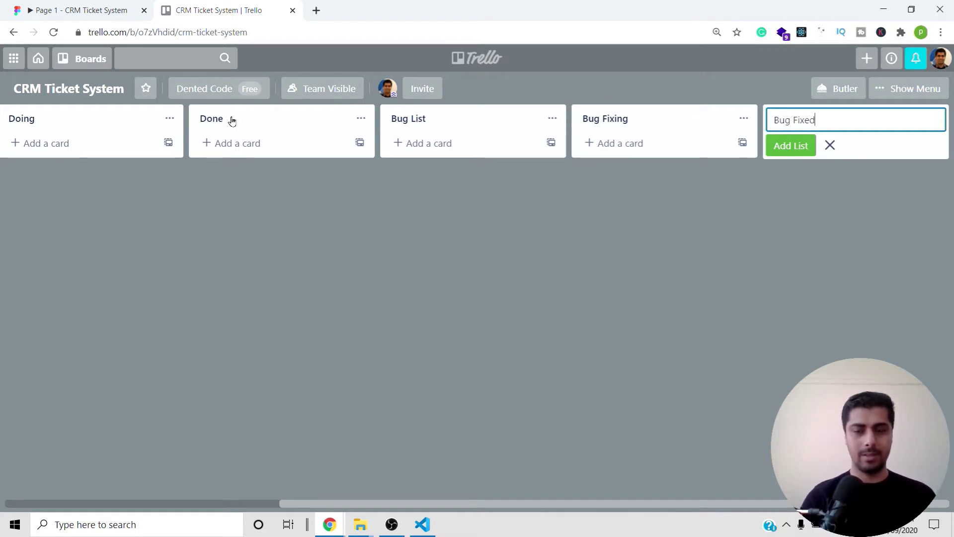
key("Return")
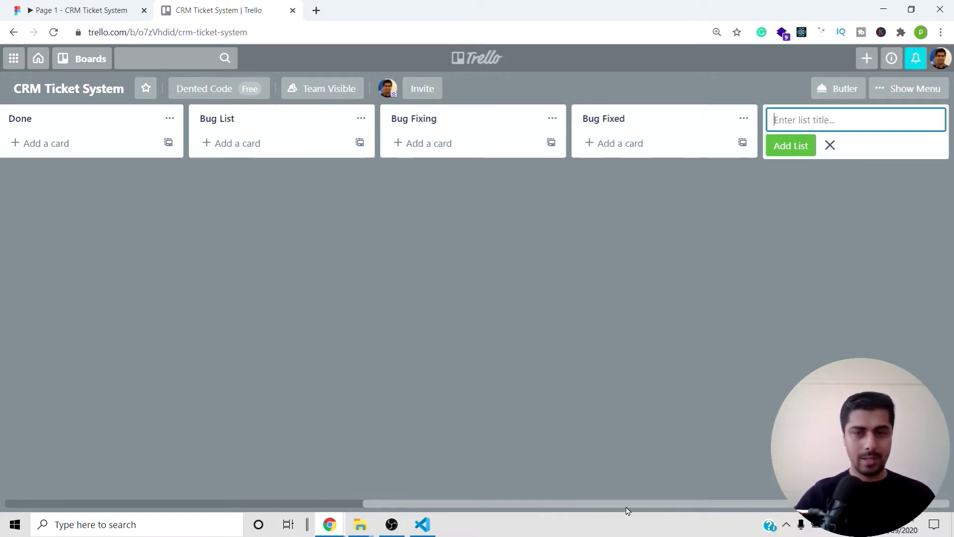
Add a card titled "General" to the Backlogs list
left_click_drag(611, 505, 254, 494)
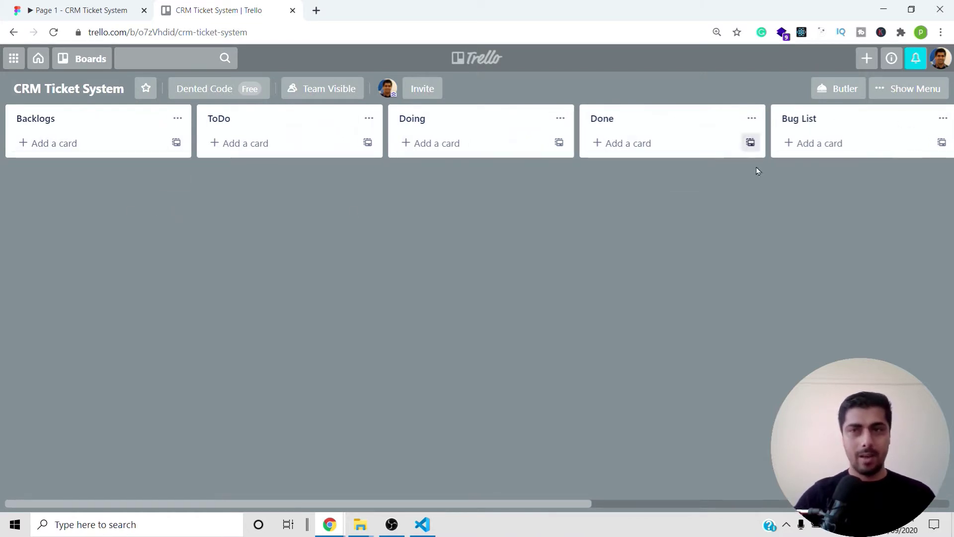
scroll(389, 505, "right", 5)
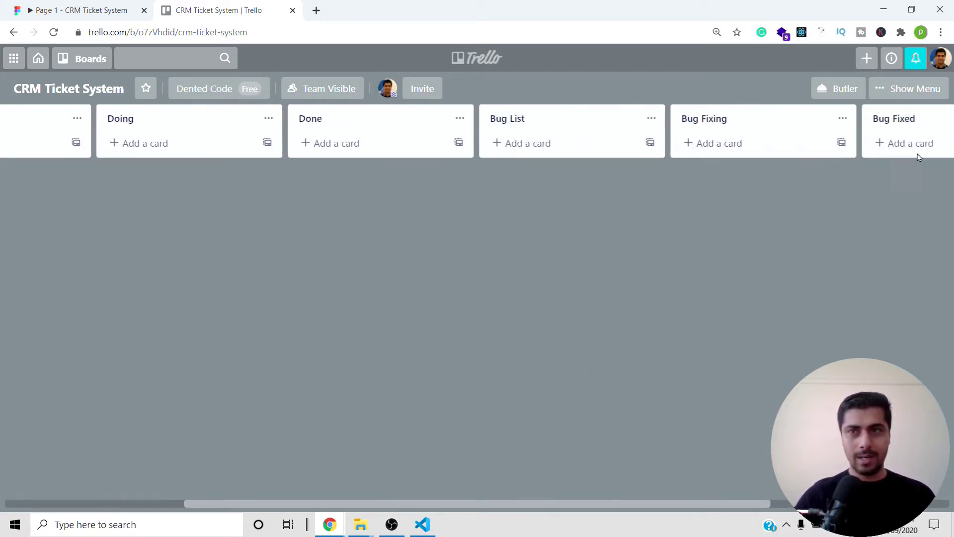
left_click_drag(486, 501, 167, 391)
left_click(67, 143)
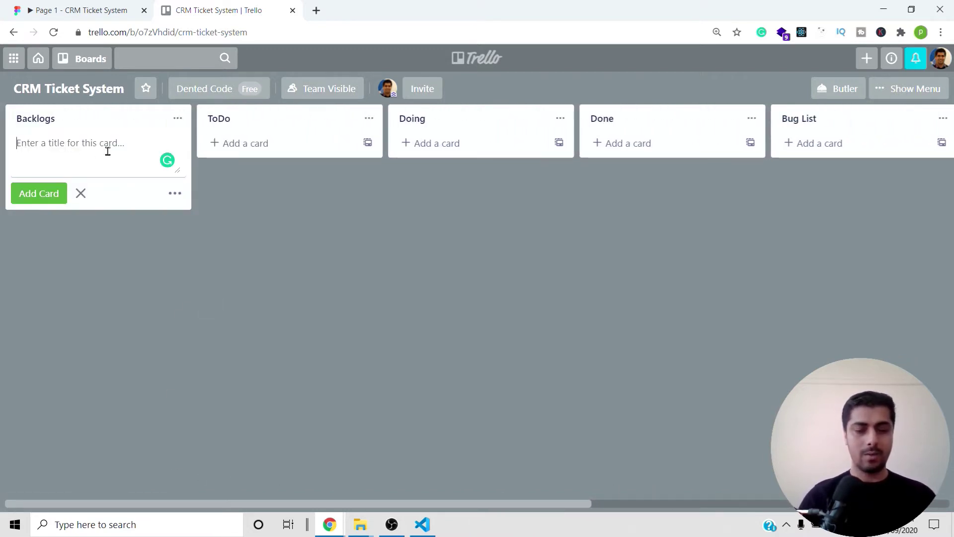
type("Gener")
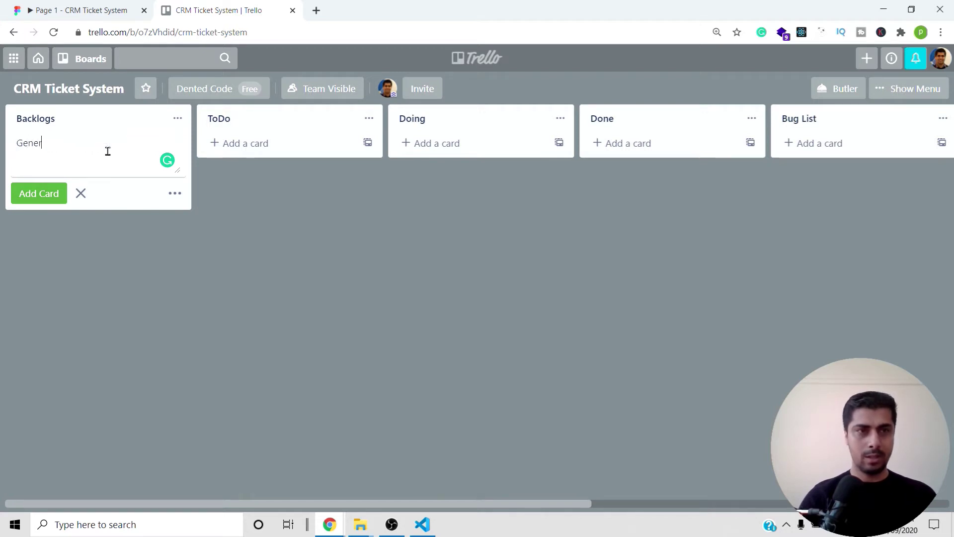
type("al")
key("Return")
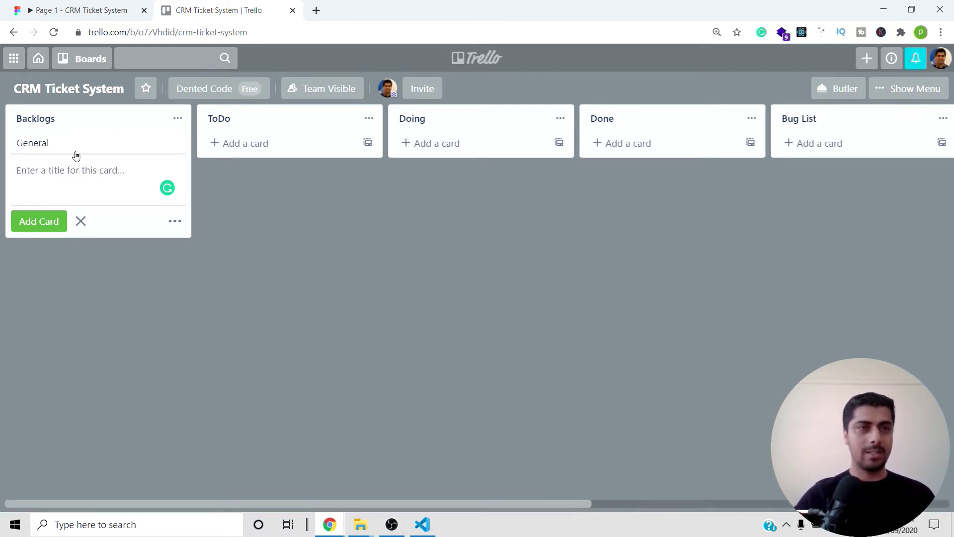
Check the Client Login page in the Figma prototype, then return to Trello and add a Backlogs card titled "CRM frontend - Create Github Repo"
left_click(69, 12)
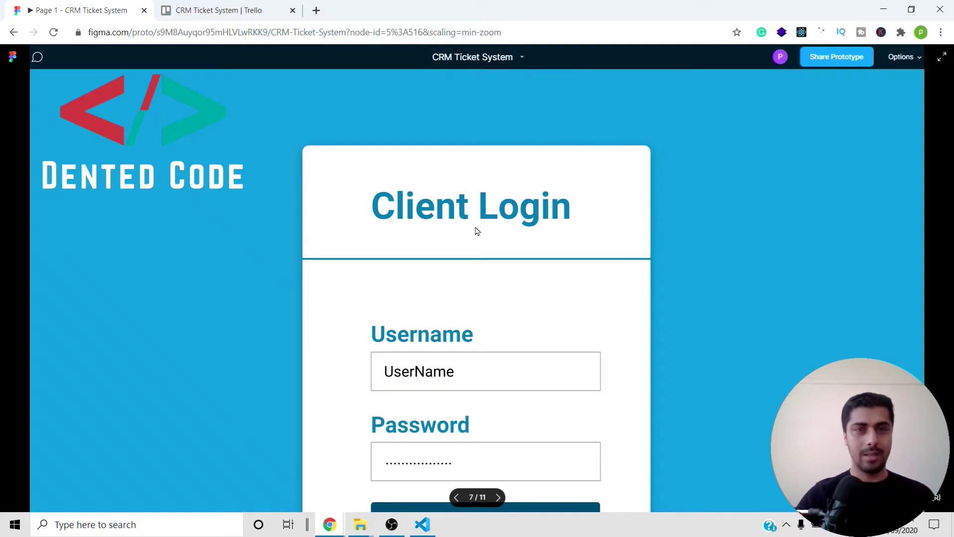
scroll(477, 238, "down", 3)
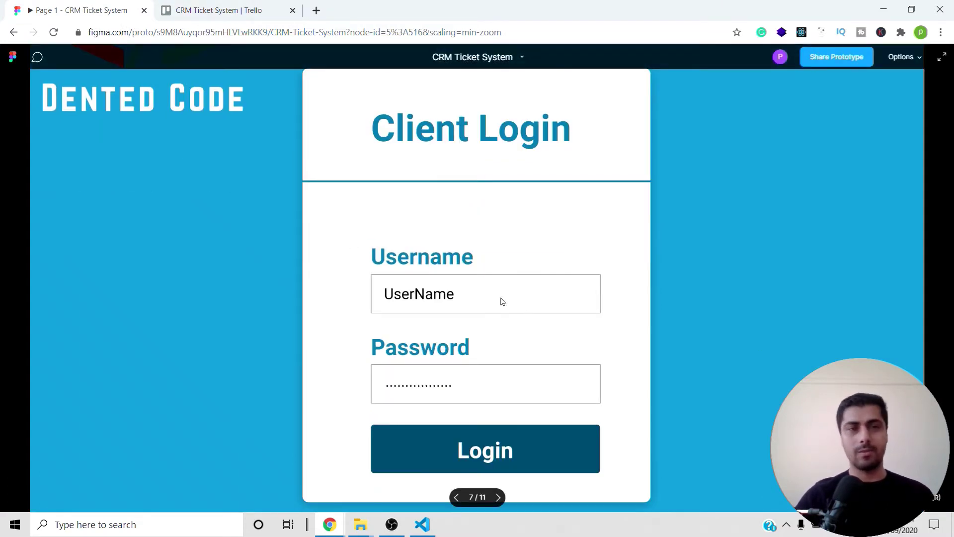
left_click(224, 10)
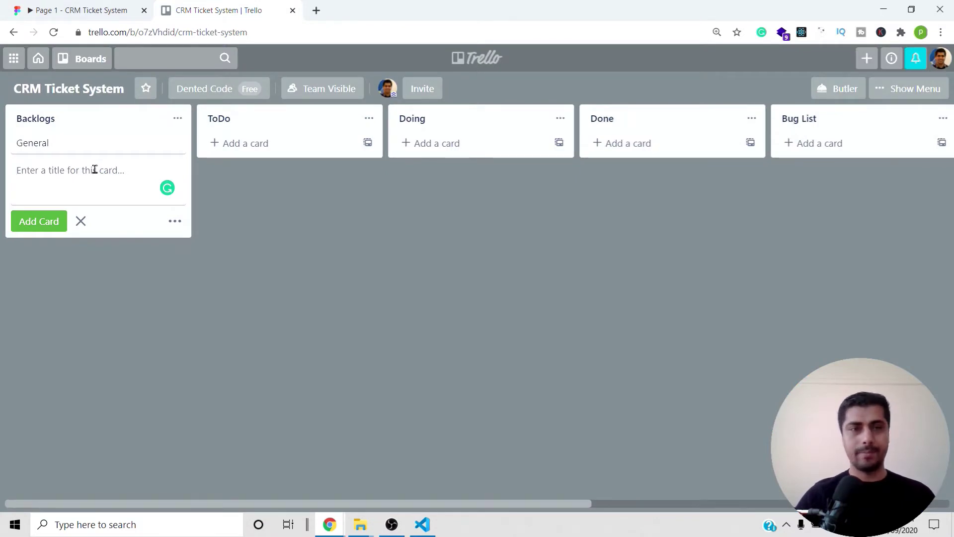
type("Create Gi")
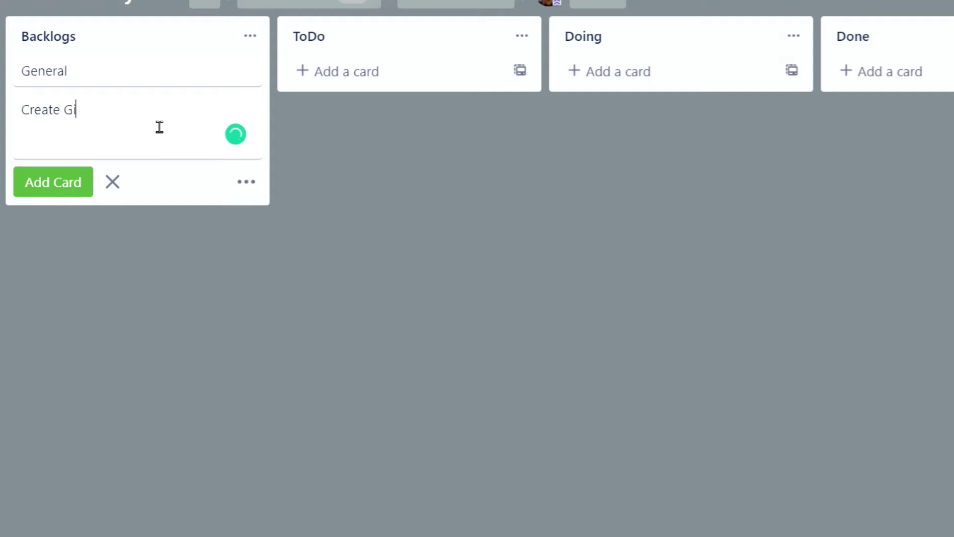
type("thub Repo")
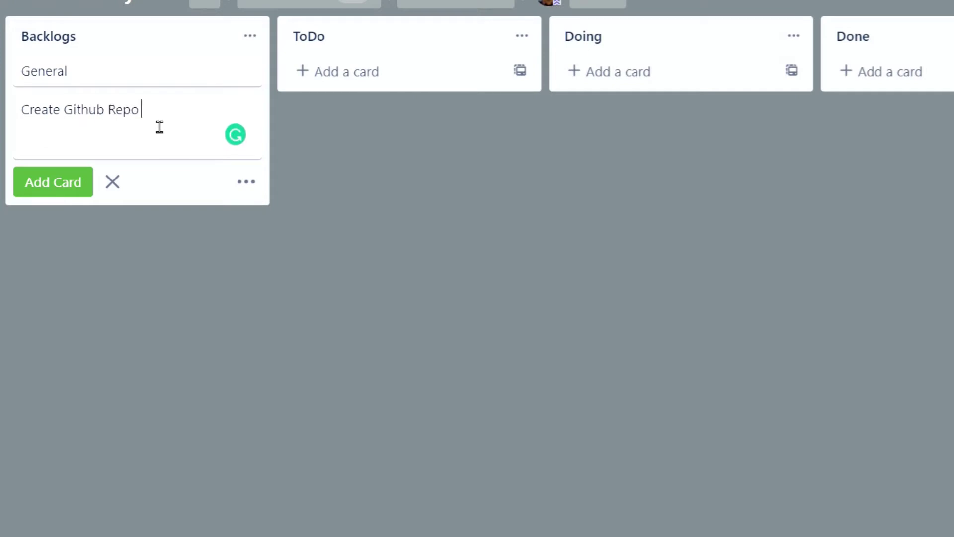
type(" -")
key("Left")
key("Left")
key("Left")
key("Left")
key("Left")
key("Left")
key("Left")
key("Left")
key("Left")
key("Left")
key("Left")
key("Left")
key("Left")
key("Left")
key("Left")
key("Left")
key("Left")
key("Left")
key("Left")
type("FRM front")
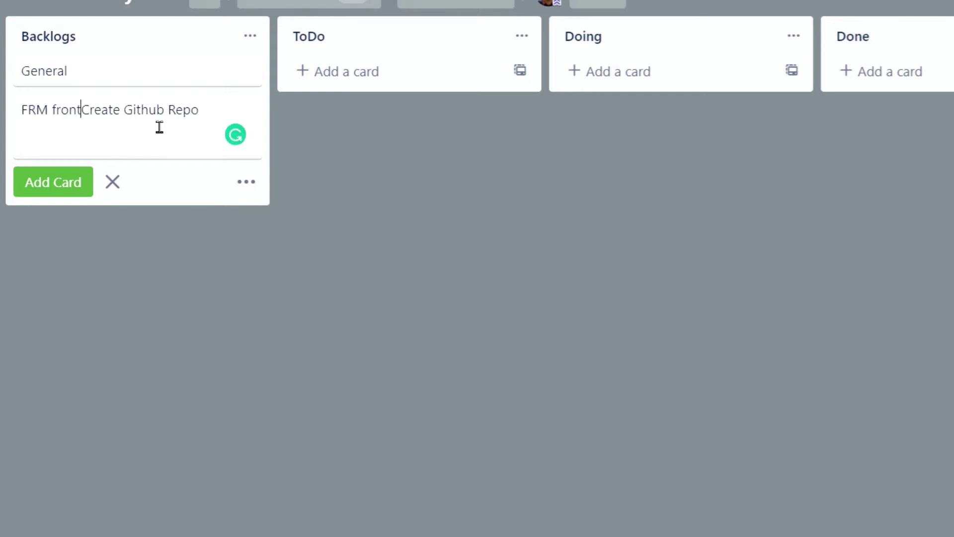
type("end -")
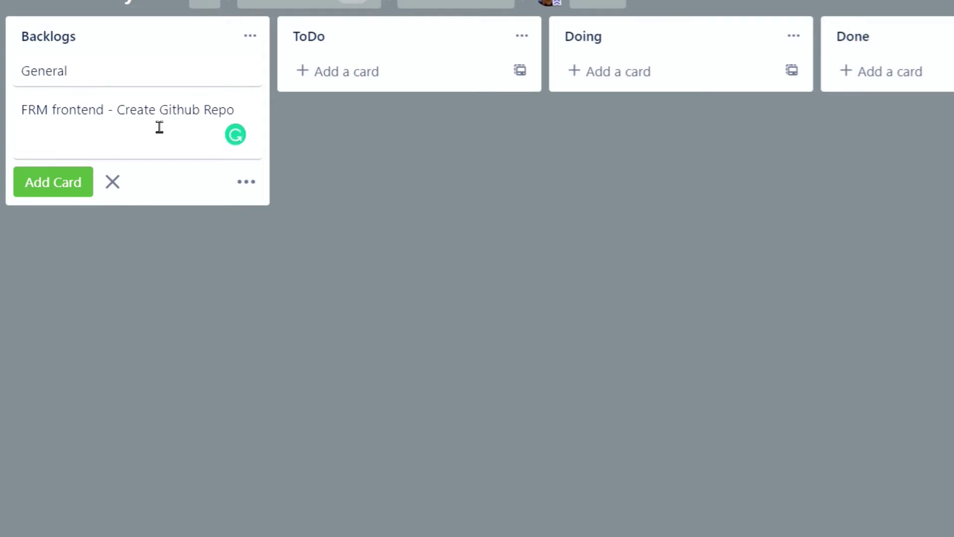
key("Left")
key("Left")
key("Left")
key("Left")
key("Left")
key("Left")
key("Left")
key("Left")
key("Left")
key("Left")
key("Left")
key("Left")
key("Left")
key("Left")
key("Left")
key("Right")
key("BackSpace")
type("C")
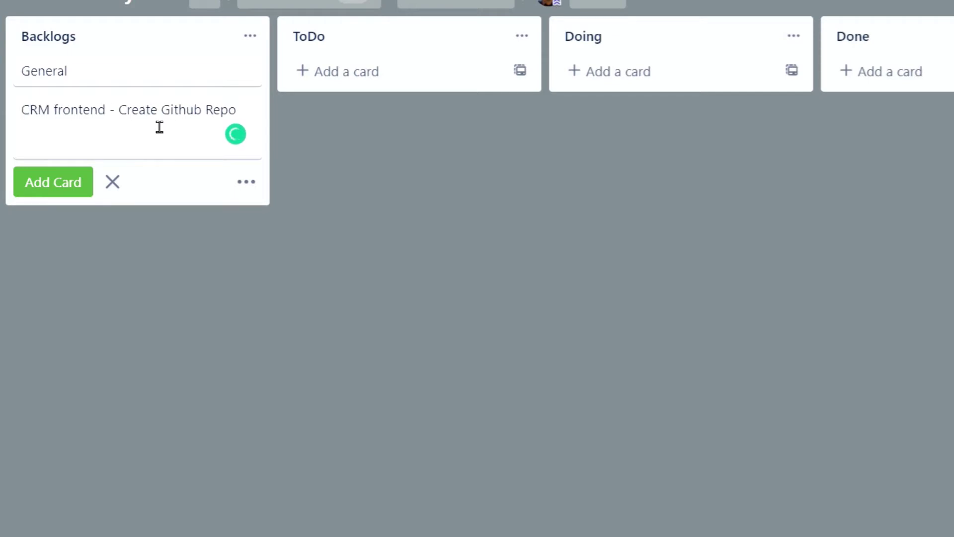
key("Return")
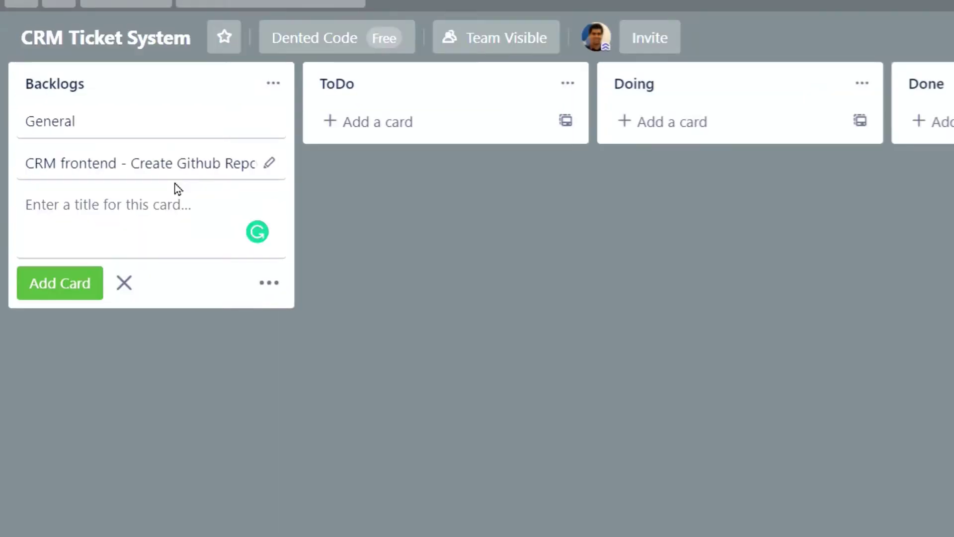
Add two cards titled "login page UI" and "forget Password" to the Backlogs list
type("login page")
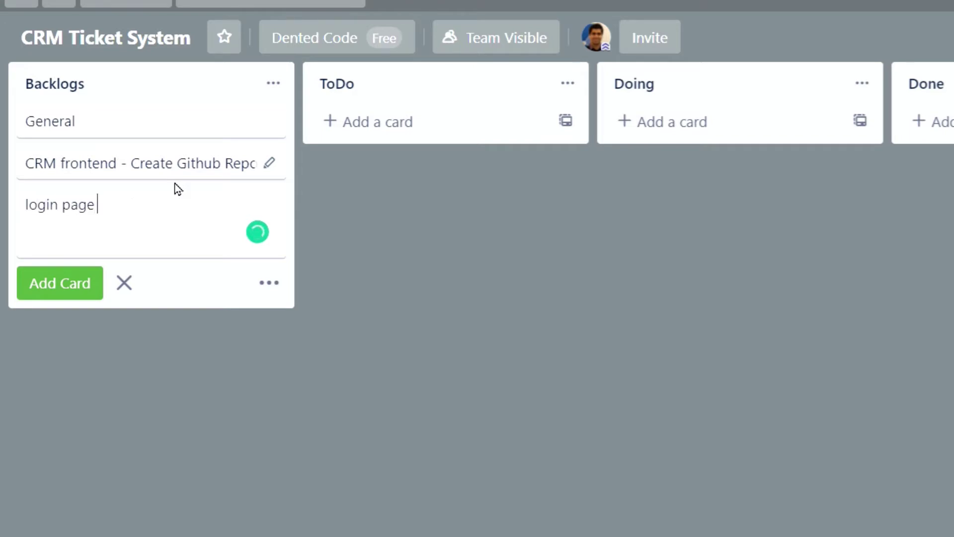
type(" UI")
key("Return")
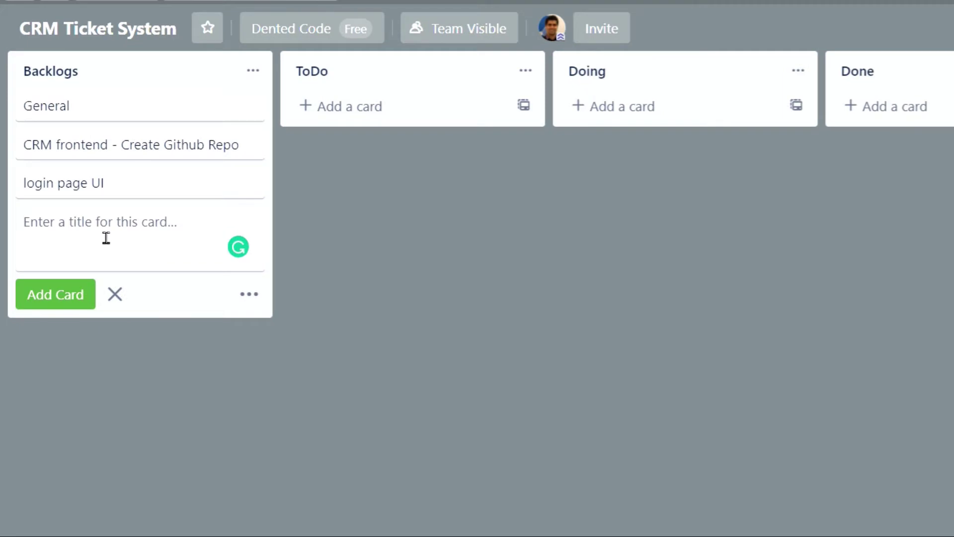
type("fo")
key("BackSpace")
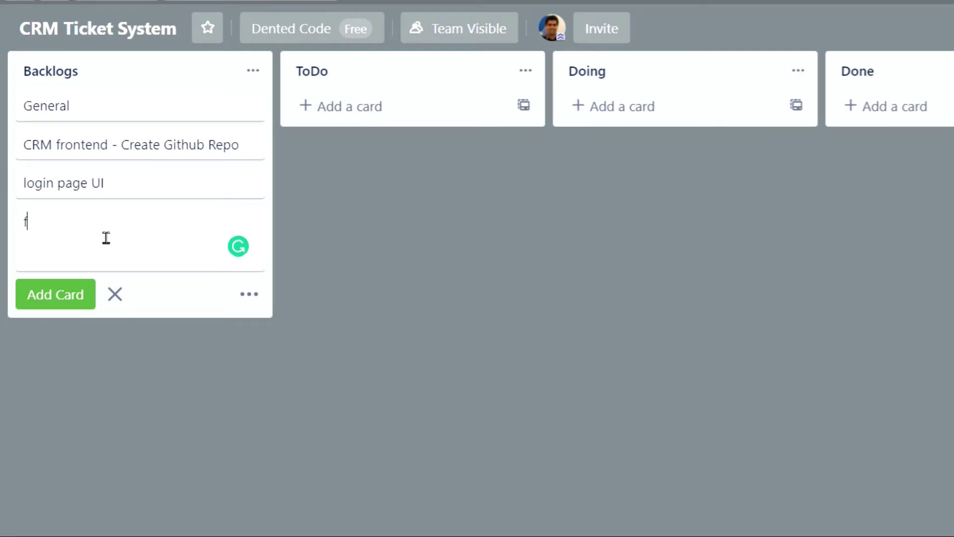
type("orget Password")
key("Return")
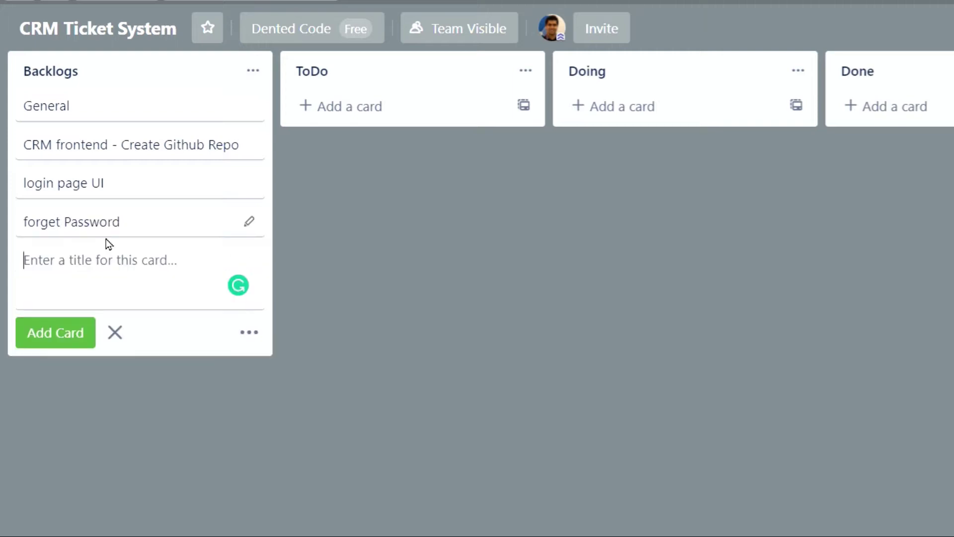
Rename the "forget Password" card as "forget Password page UI" and close its details
left_click(149, 220)
left_click(508, 44)
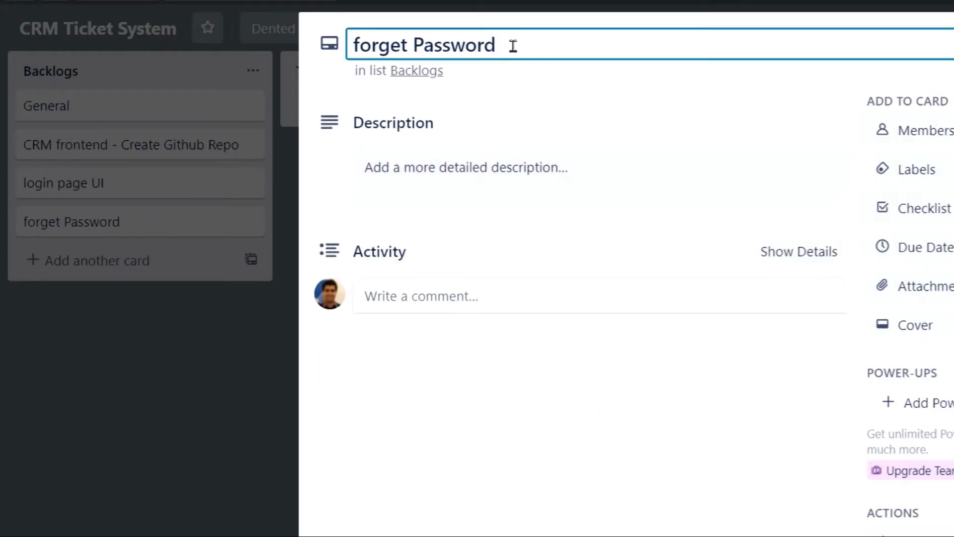
type("page UI")
key("Return")
left_click(206, 318)
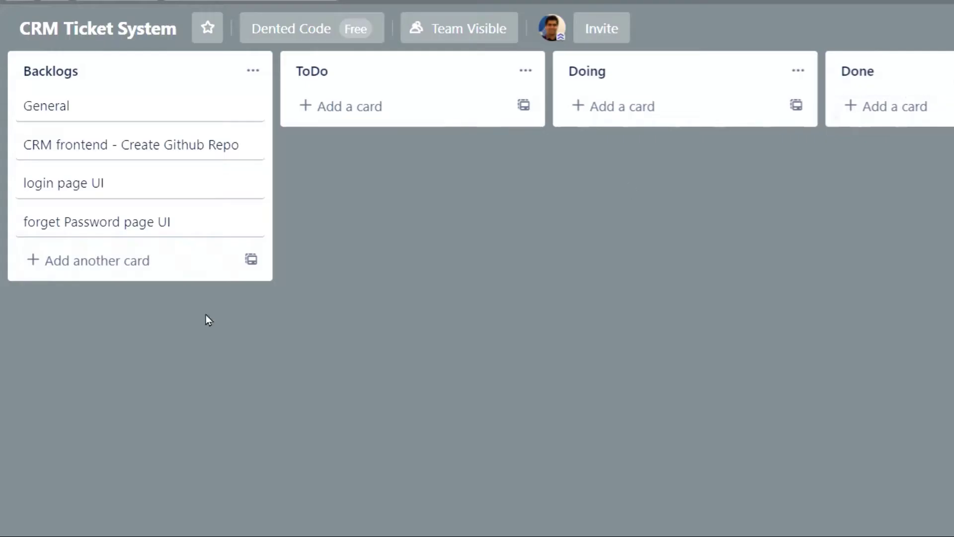
Add two cards titled "Dashboard page UI" and "Ticket listing page UI" to the Backlogs list
left_click(95, 260)
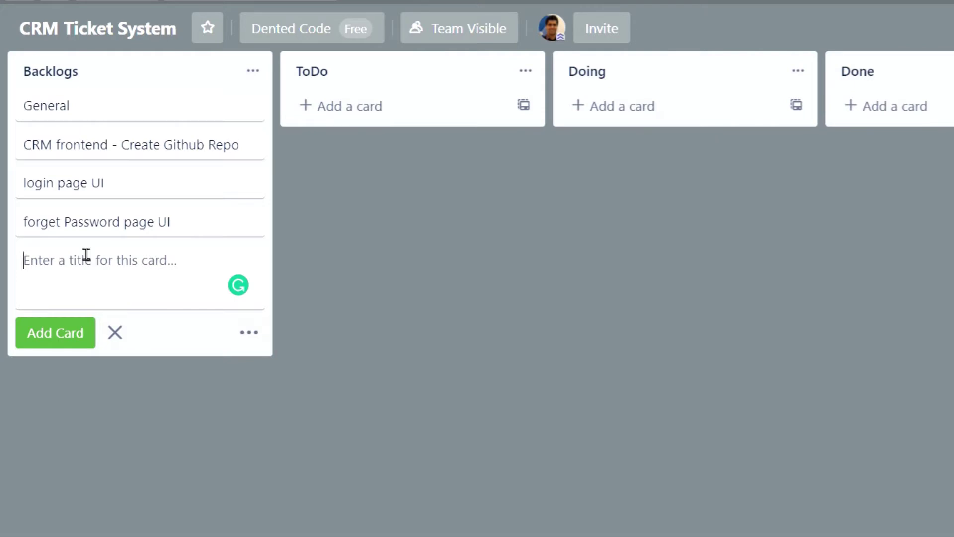
type("Dashboard")
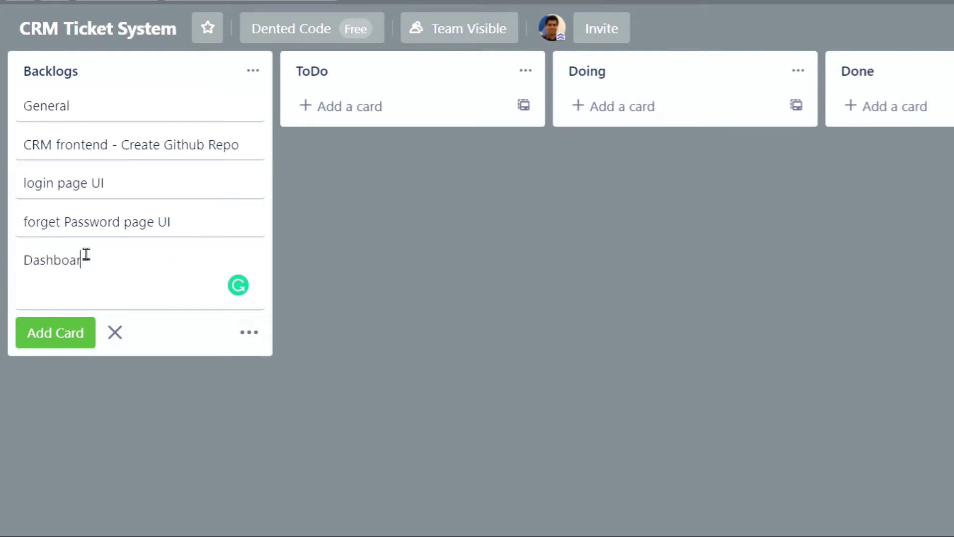
type(" page UI")
key("Return")
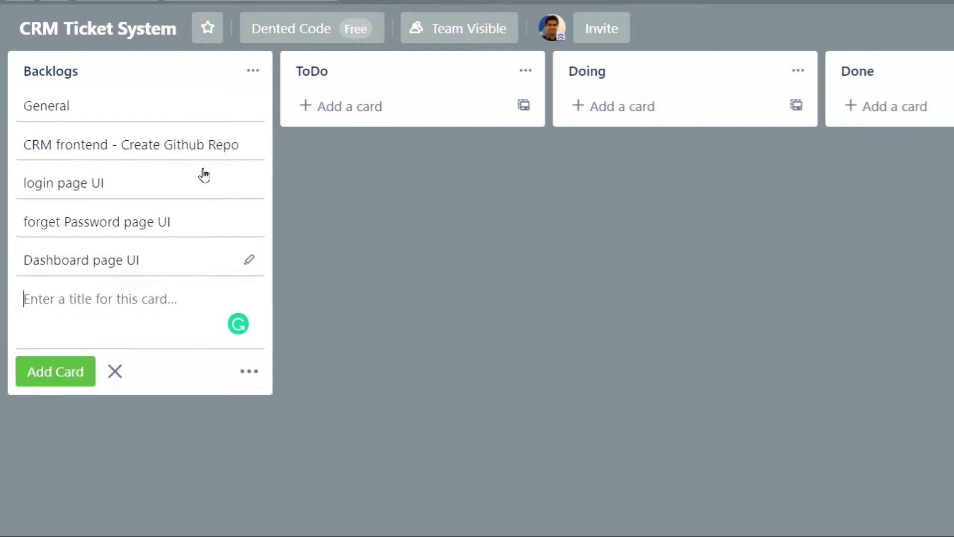
type("Ticket listi")
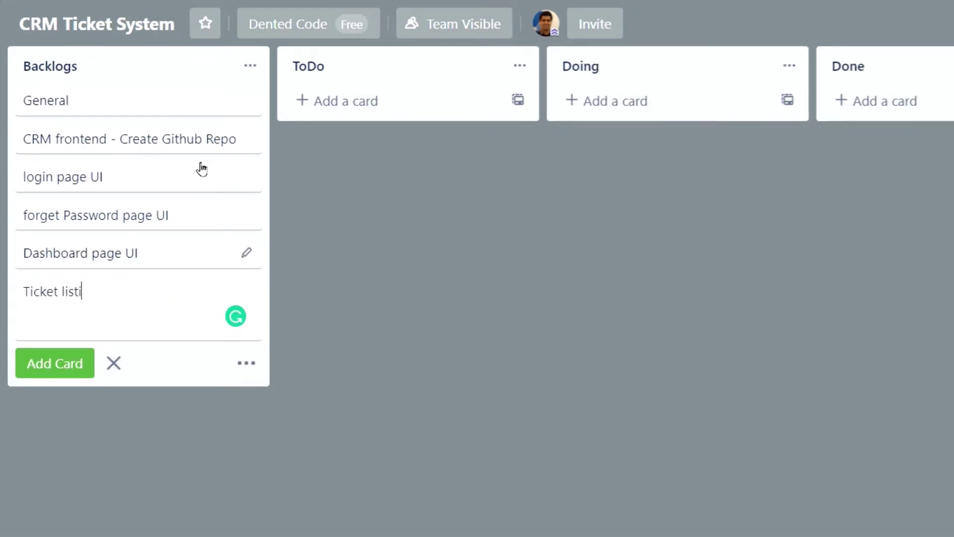
key("BackSpace")
key("BackSpace")
key("BackSpace")
key("BackSpace")
type("isting page UI")
key("Return")
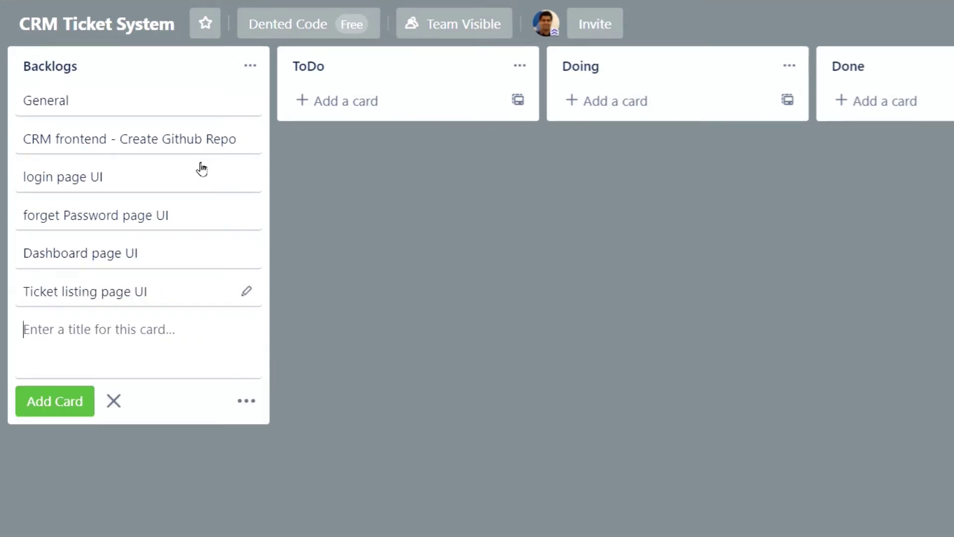
Add two cards titled "Ticket landing page UI" and "Add new ticket page UI" to the Backlogs list
type("Ticket l")
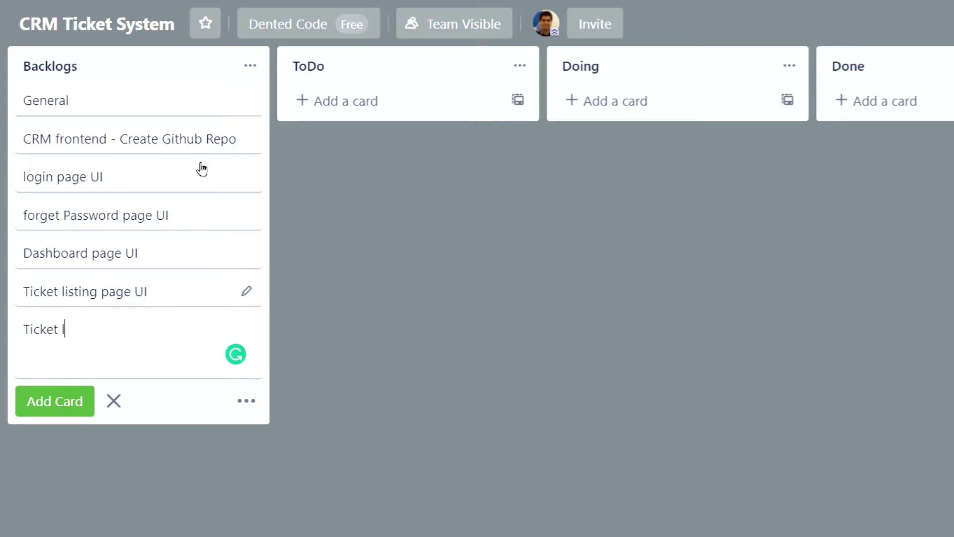
type("anding page UI")
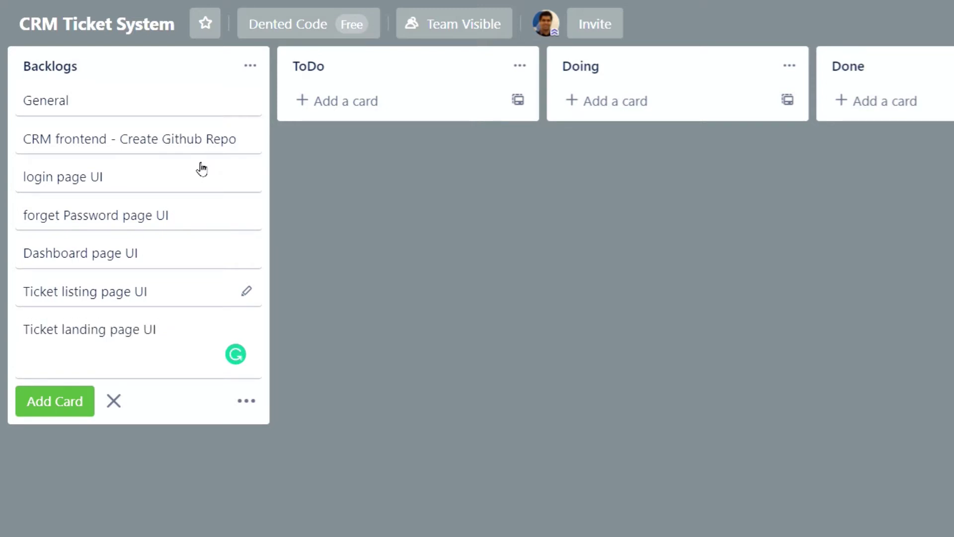
key("Return")
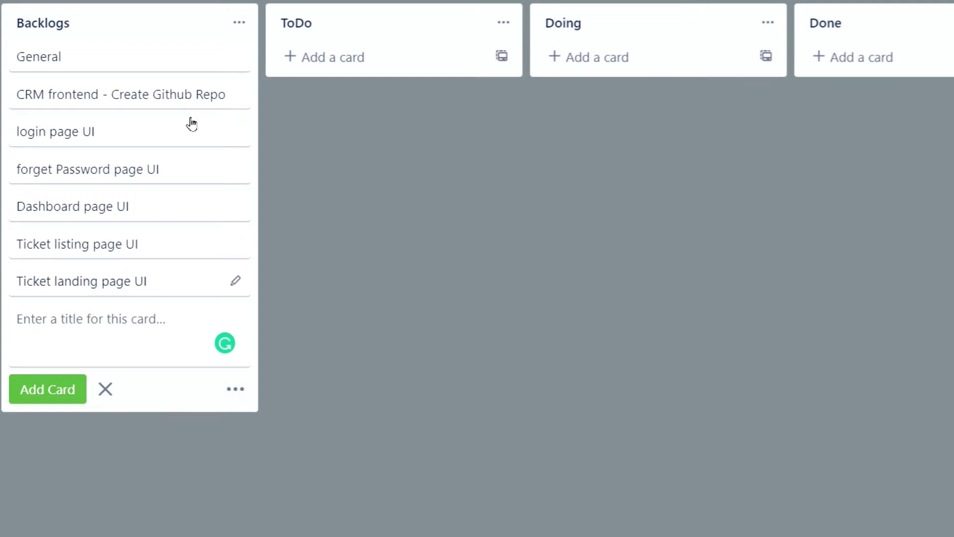
type("Add new t")
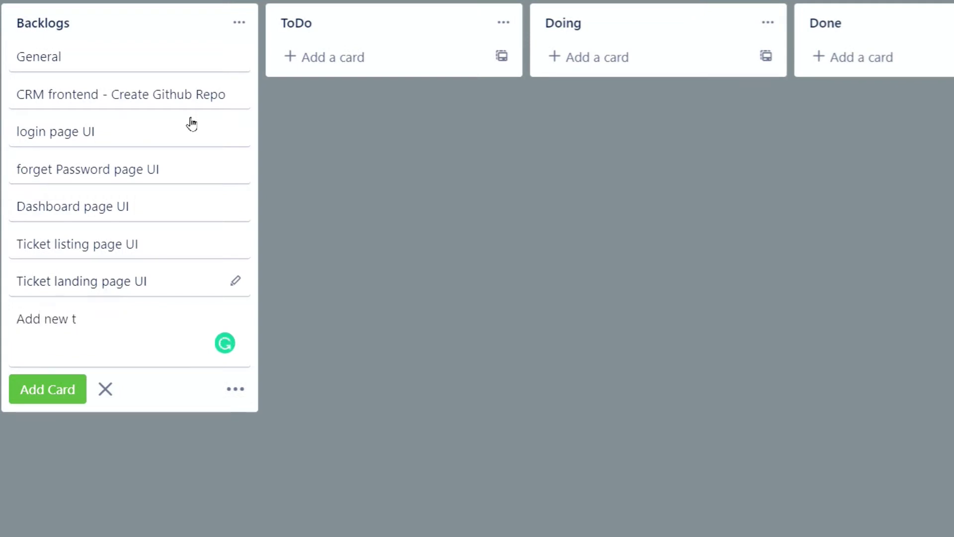
key("BackSpace")
key("BackSpace")
key("BackSpace")
key("BackSpace")
key("BackSpace")
key("BackSpace")
type("new ticket page UI")
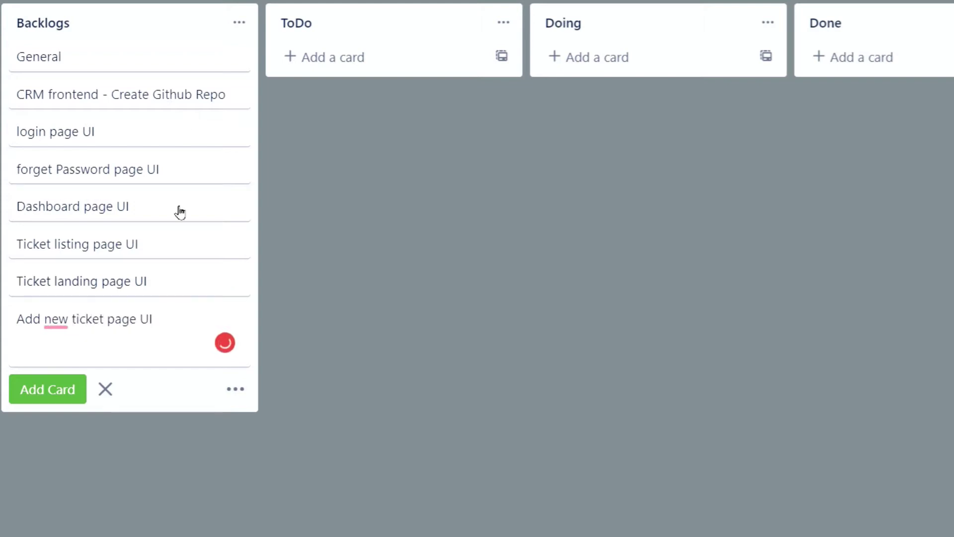
key("Return")
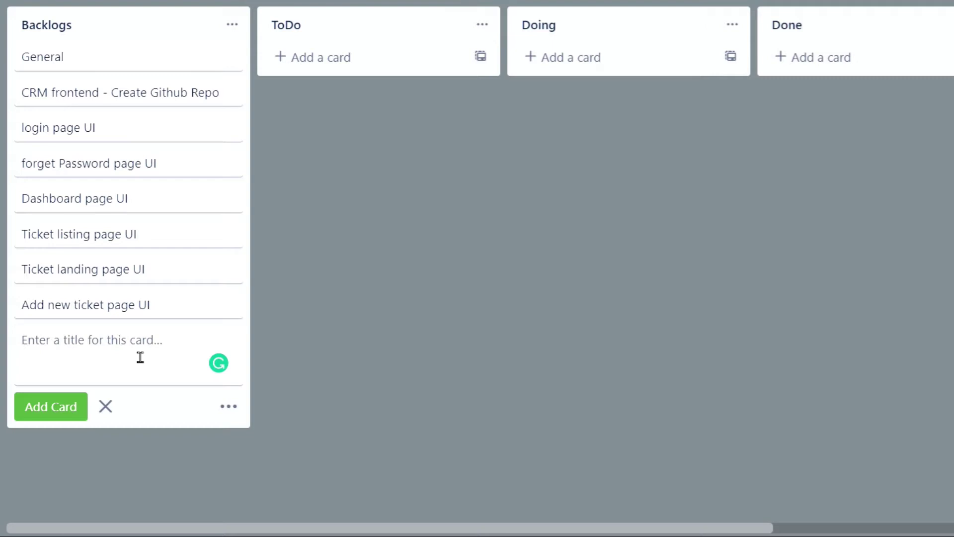
Add two cards titled "Add React Router" and "Add Redux" to the Backlogs list
type("Ad")
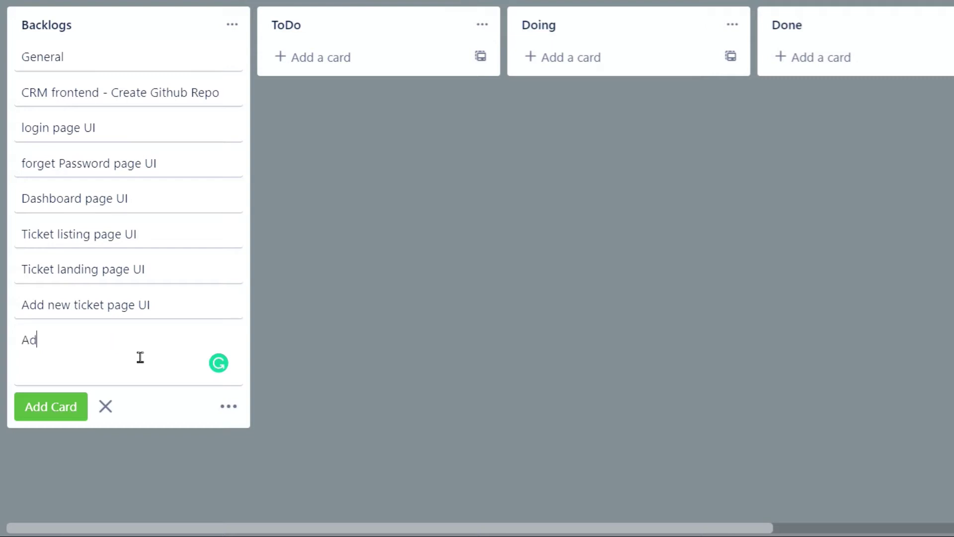
type("d React Router")
key("Return")
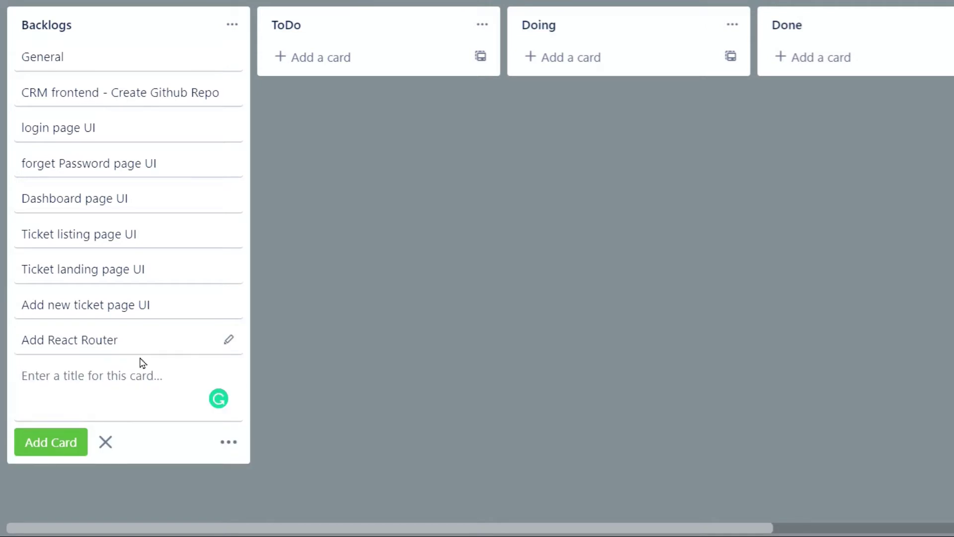
type("Add RE")
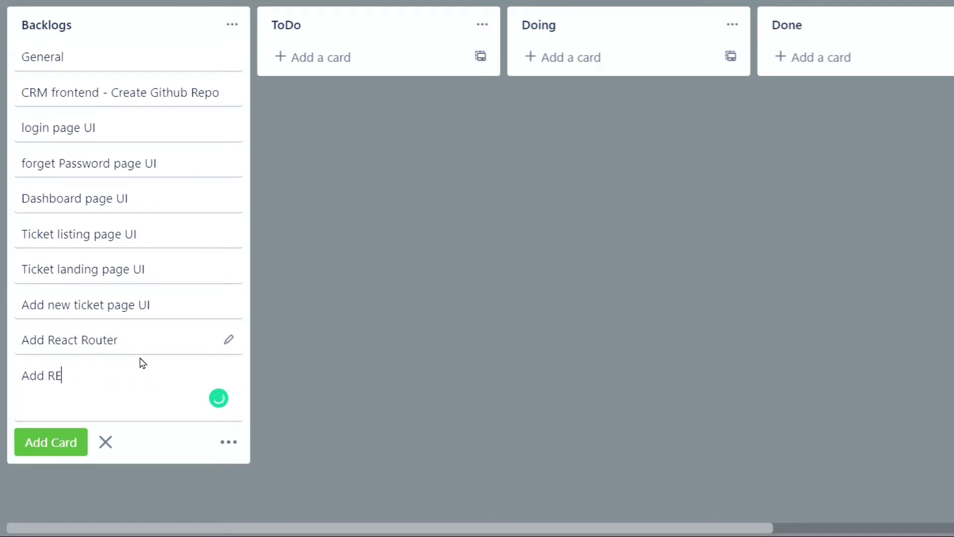
key("BackSpace")
type("edux")
key("Return")
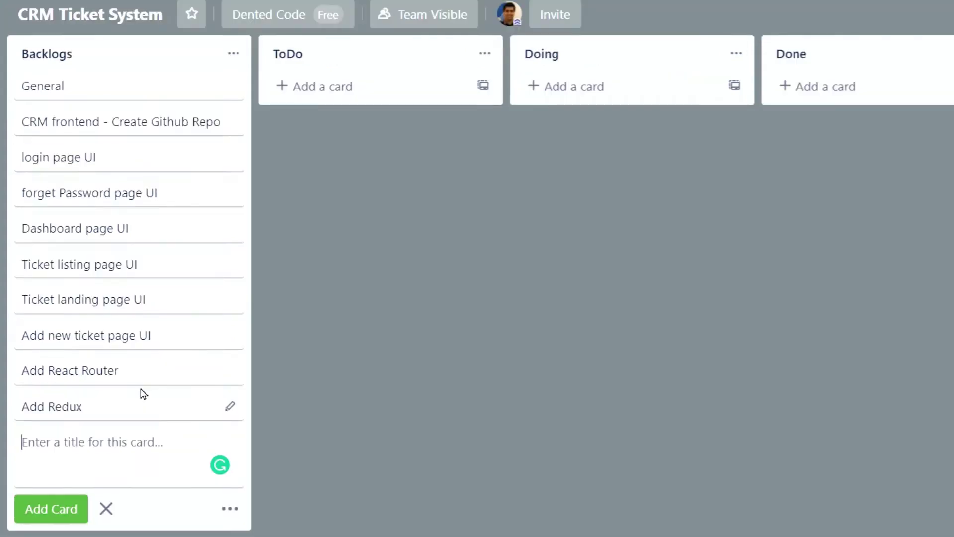
Add a card titled "Integrate backend API" to the Backlogs list
type("I")
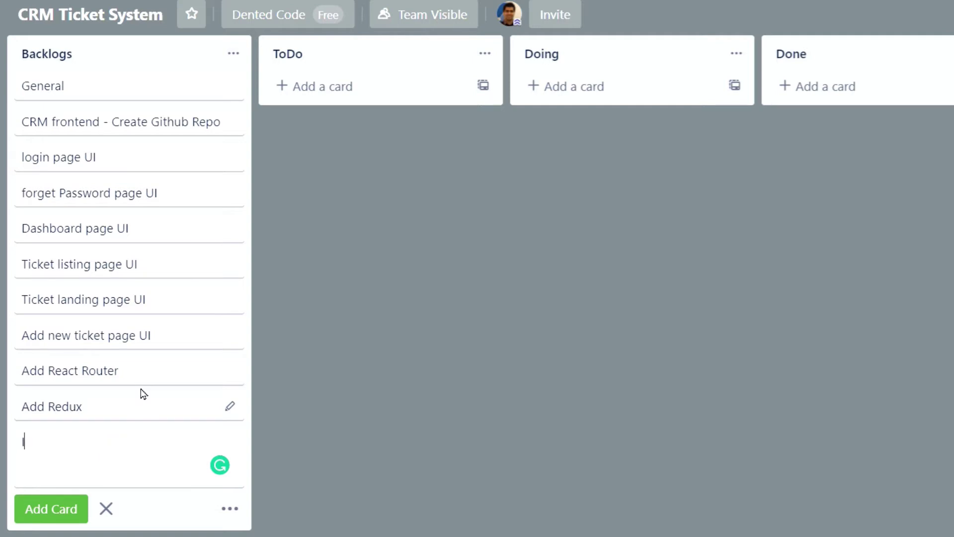
type("ntegrate backend A")
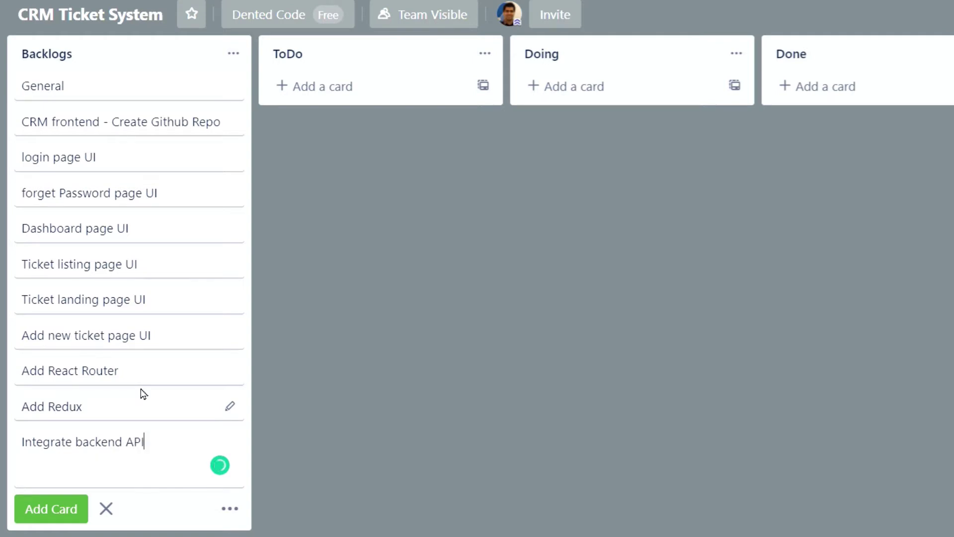
type("PI")
key("Return")
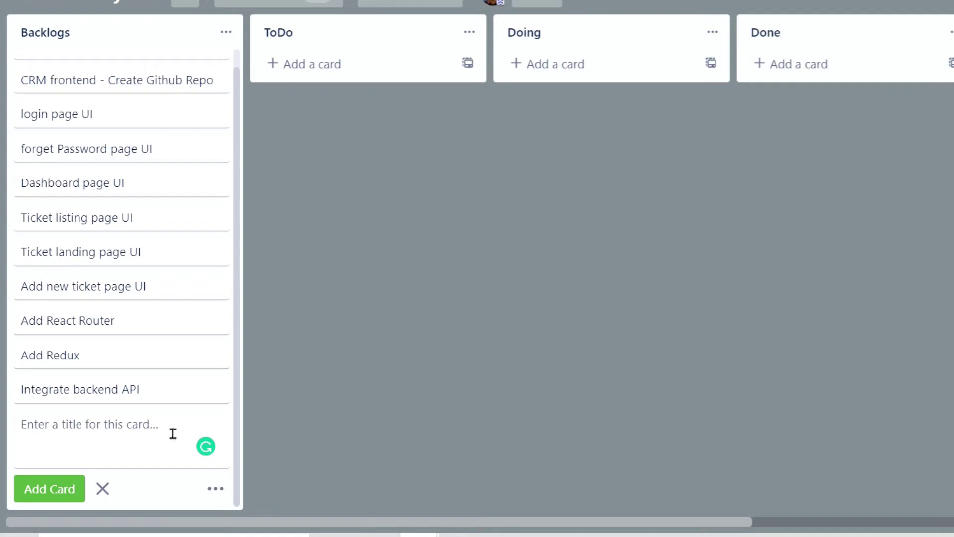
Add a card titled "Login/logout functionility with JWT" to the Backlogs list
type("Lo")
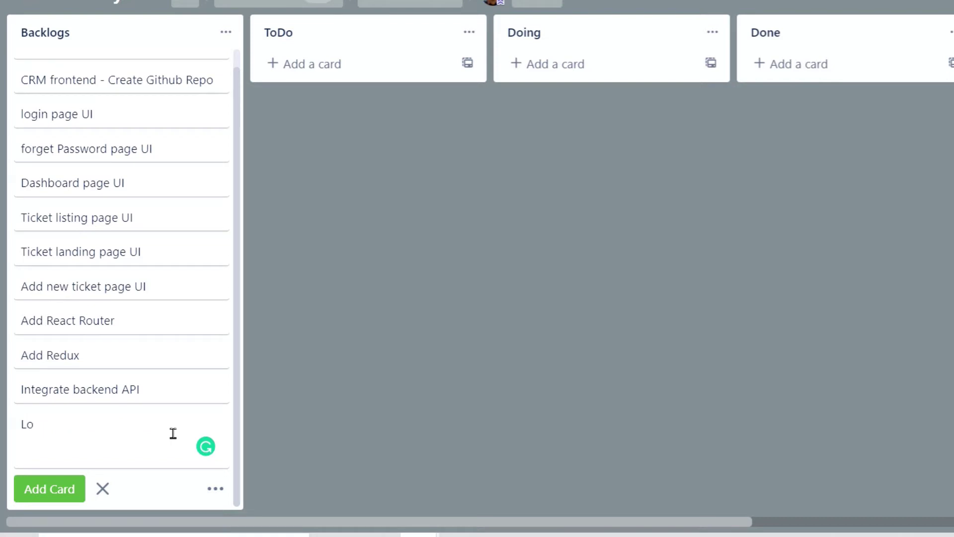
type("g")
type("iin")
key("BackSpace")
key("BackSpace")
key("BackSpace")
type("in.")
key("BackSpace")
type("/logout functio")
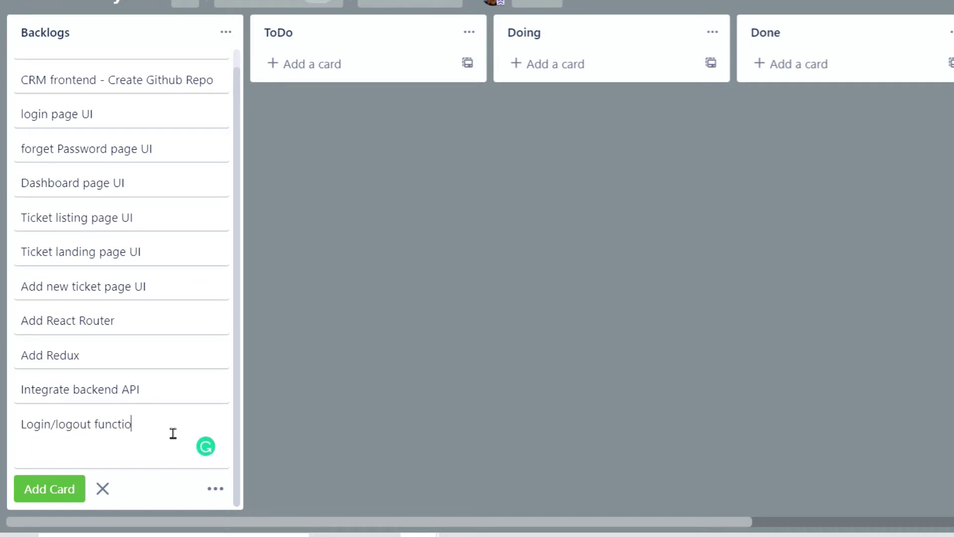
type("nility with JWT")
key("Return")
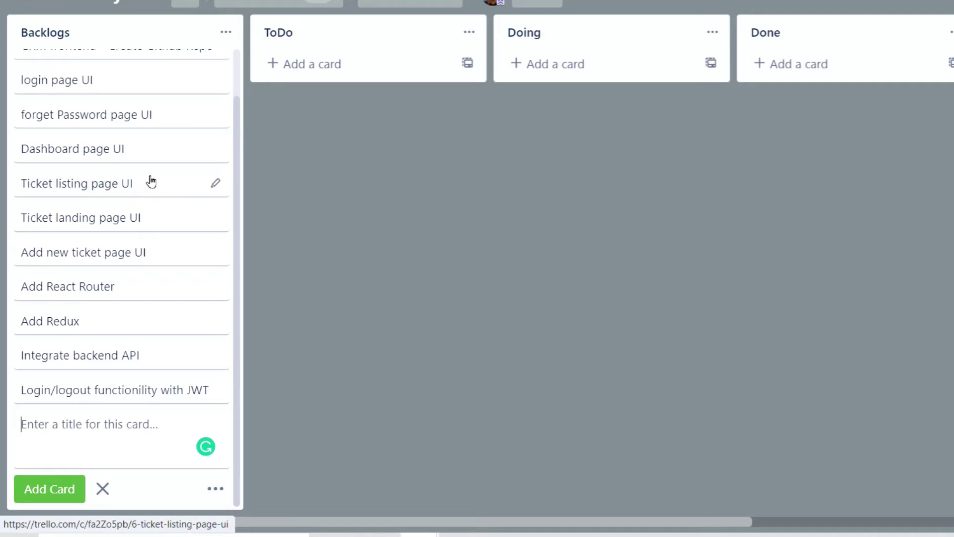
Review the Backlogs cards, switch to the Figma prototype and examine its client and admin login pages through their portal links
scroll(191, 313, "up", 1)
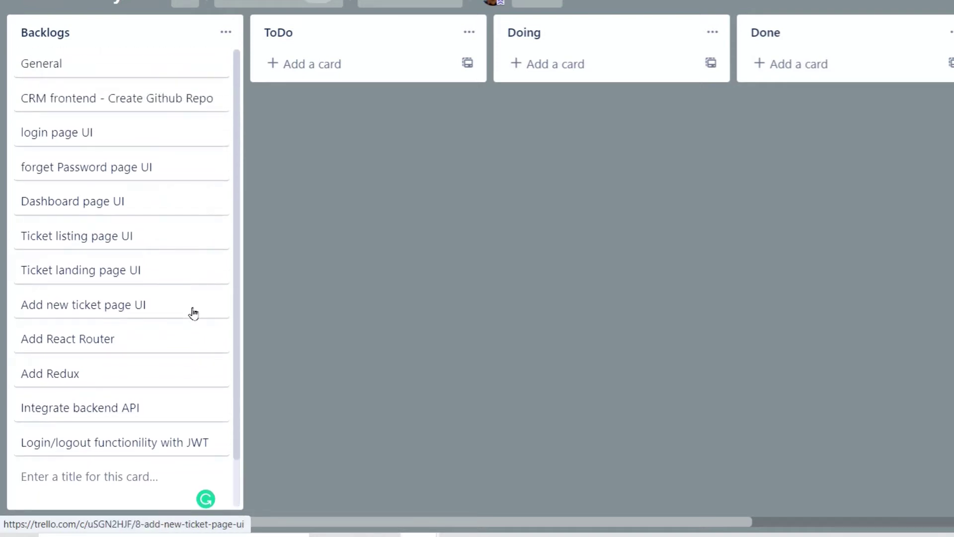
scroll(134, 277, "down", 2)
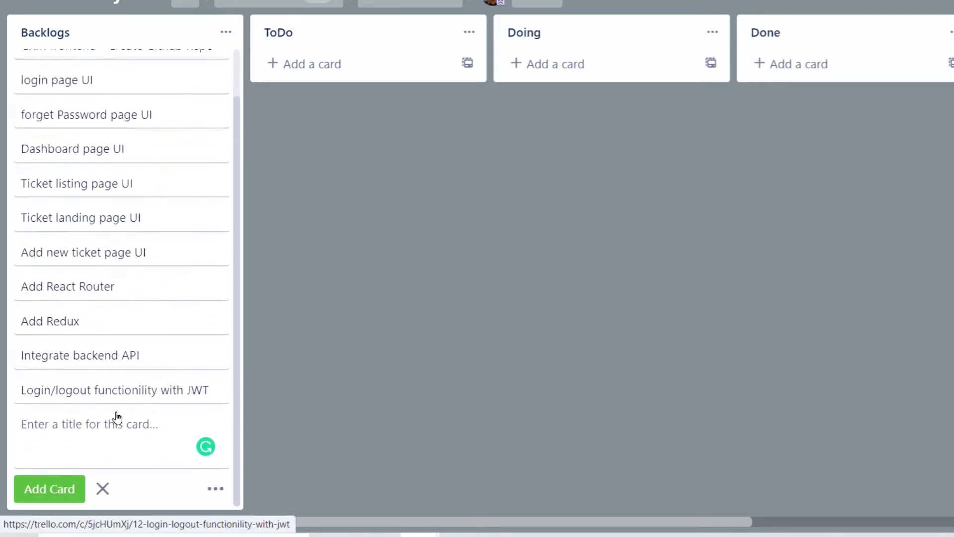
scroll(130, 298, "up", 2)
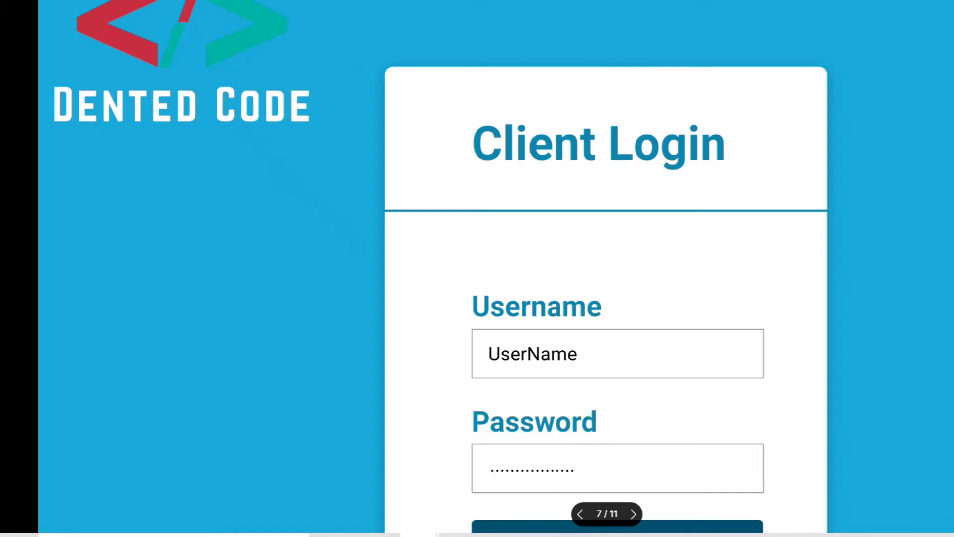
scroll(454, 150, "down", 4)
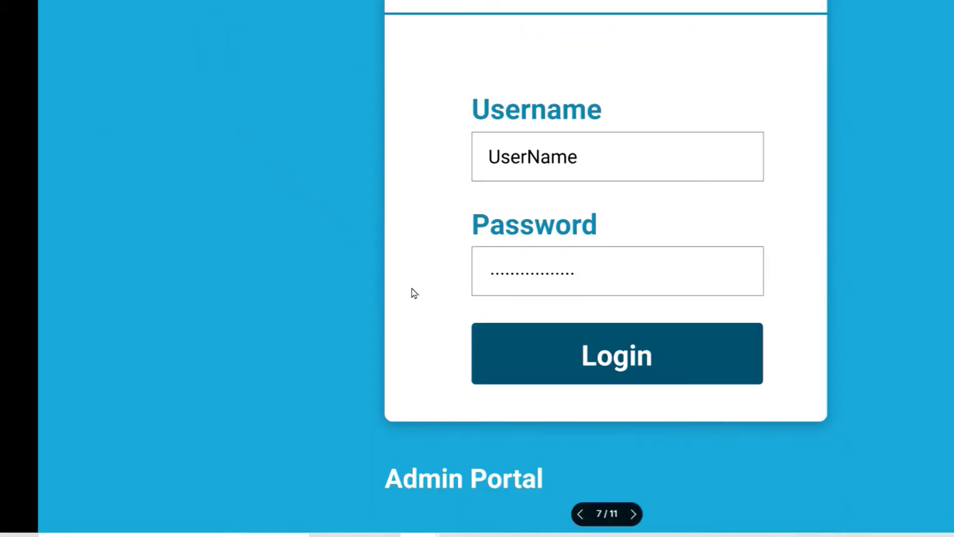
scroll(411, 292, "up", 4)
scroll(416, 293, "down", 4)
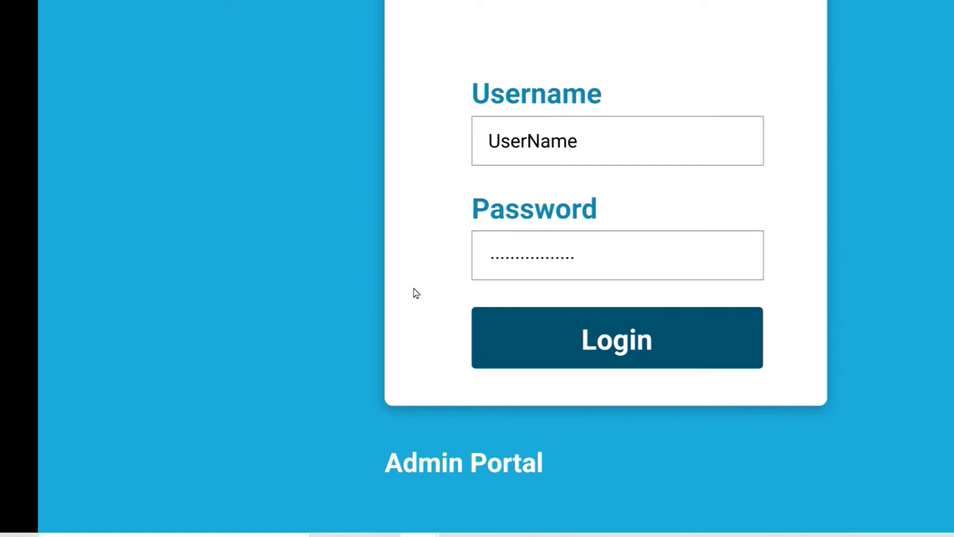
scroll(432, 313, "up", 4)
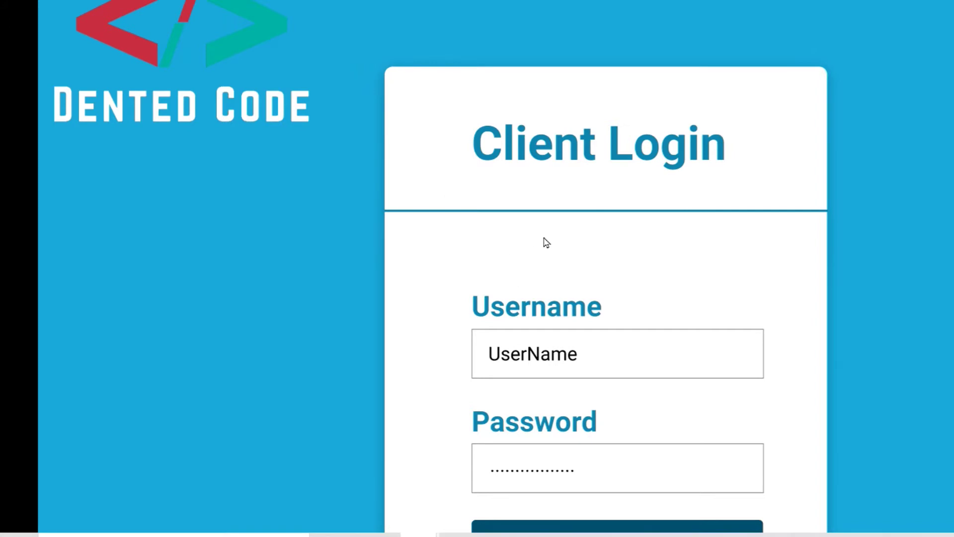
scroll(535, 189, "down", 2)
scroll(526, 313, "down", 2)
left_click(469, 457)
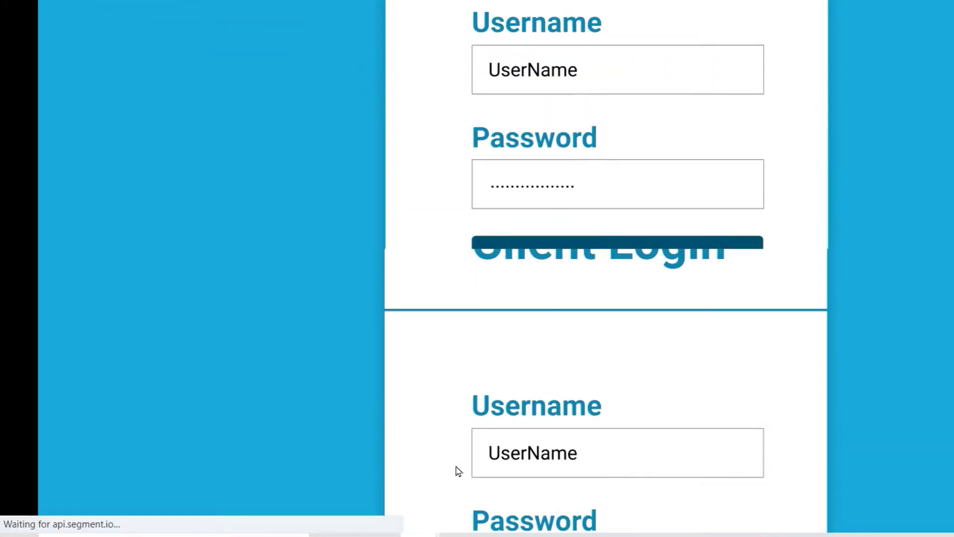
scroll(632, 198, "down", 4)
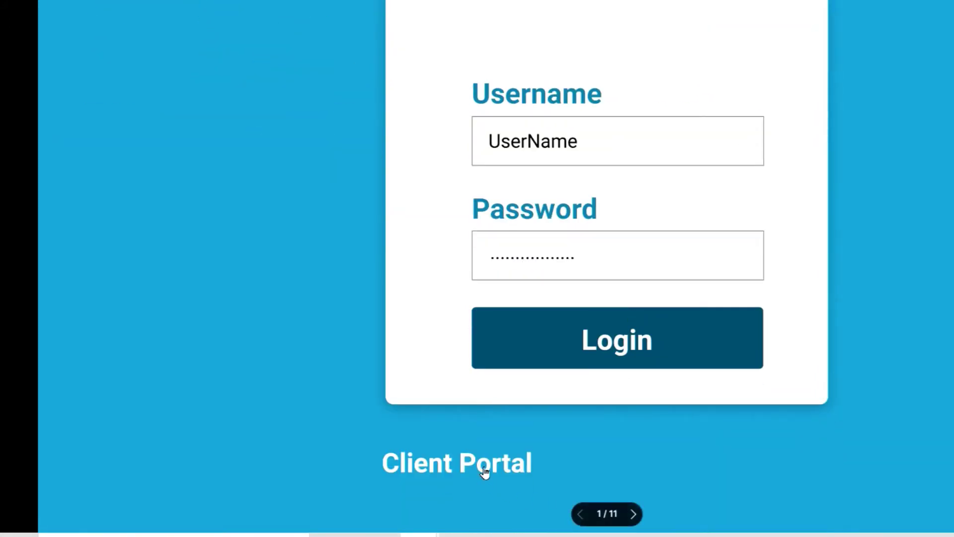
left_click(512, 467)
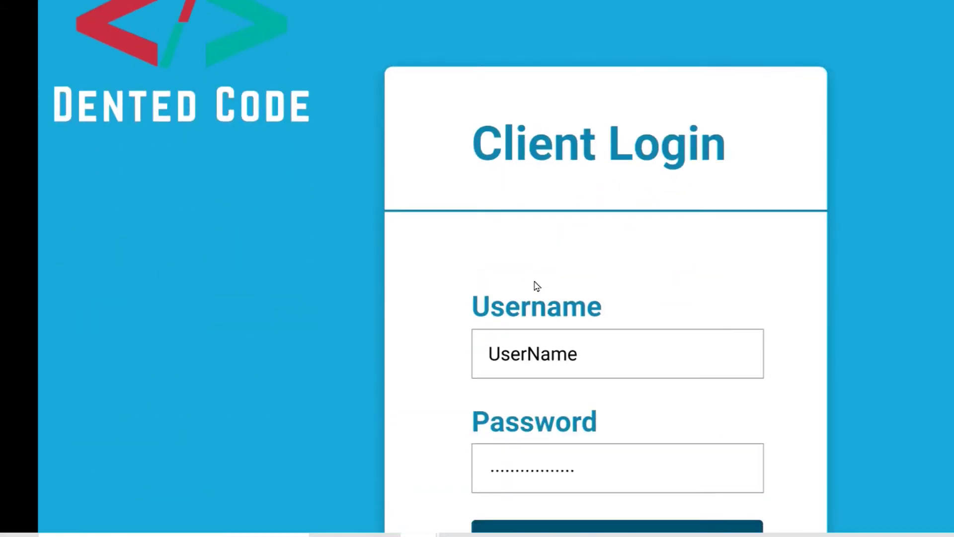
scroll(535, 284, "down", 4)
scroll(734, 58, "up", 4)
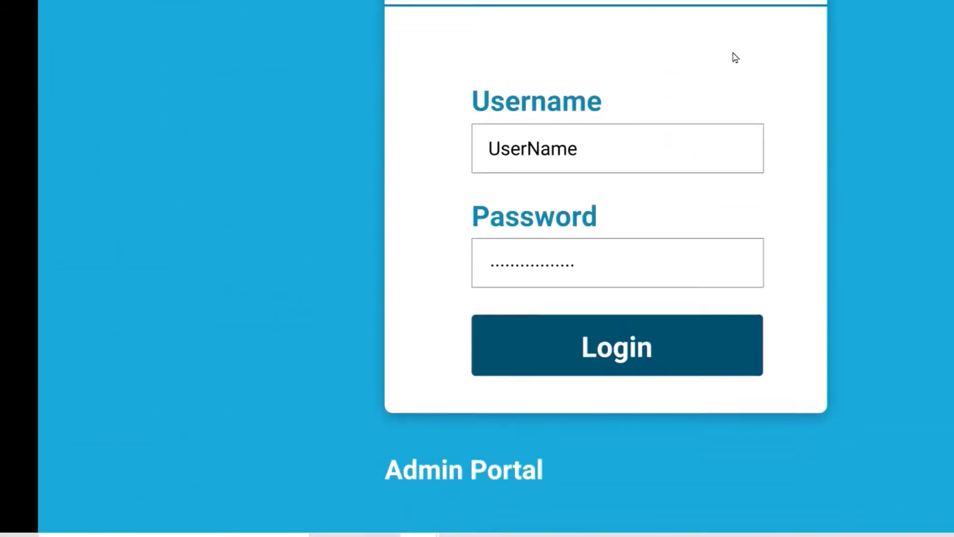
scroll(749, 224, "down", 4)
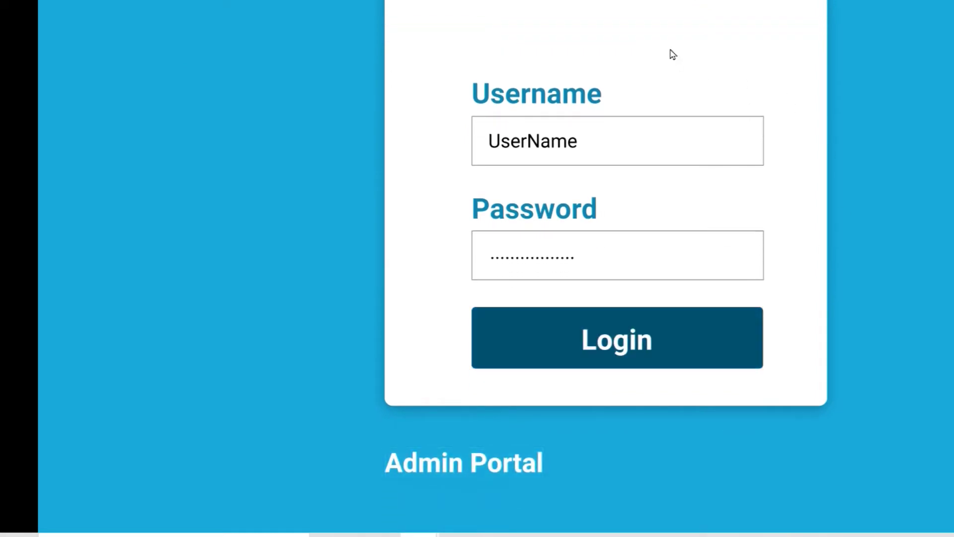
scroll(671, 53, "up", 2)
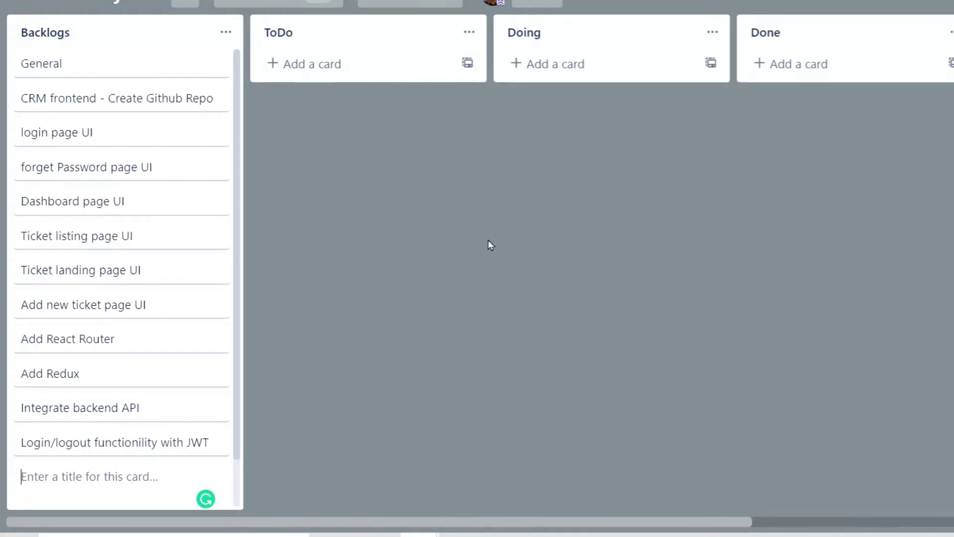
Close the empty new-card entry on the Trello board and apply the blue label to the General card
left_click(480, 252)
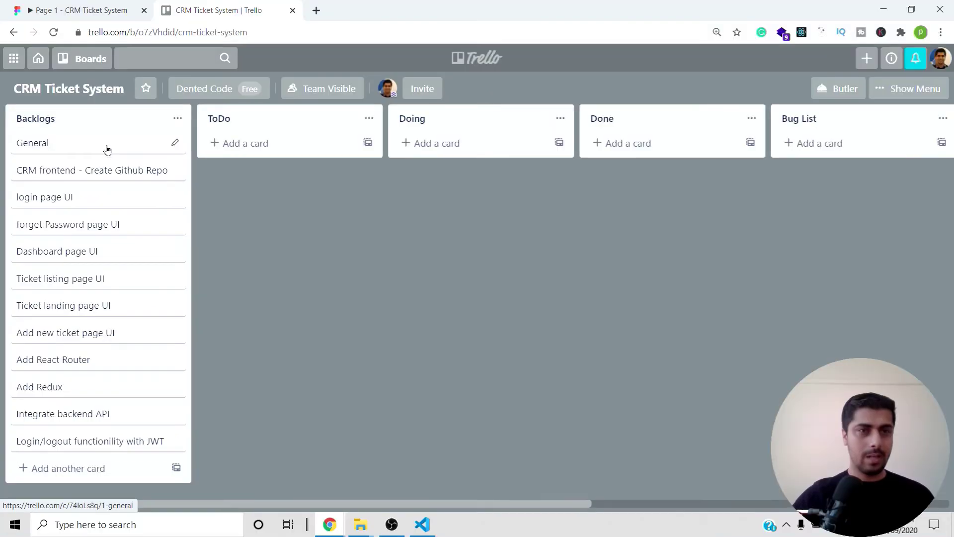
left_click(131, 65)
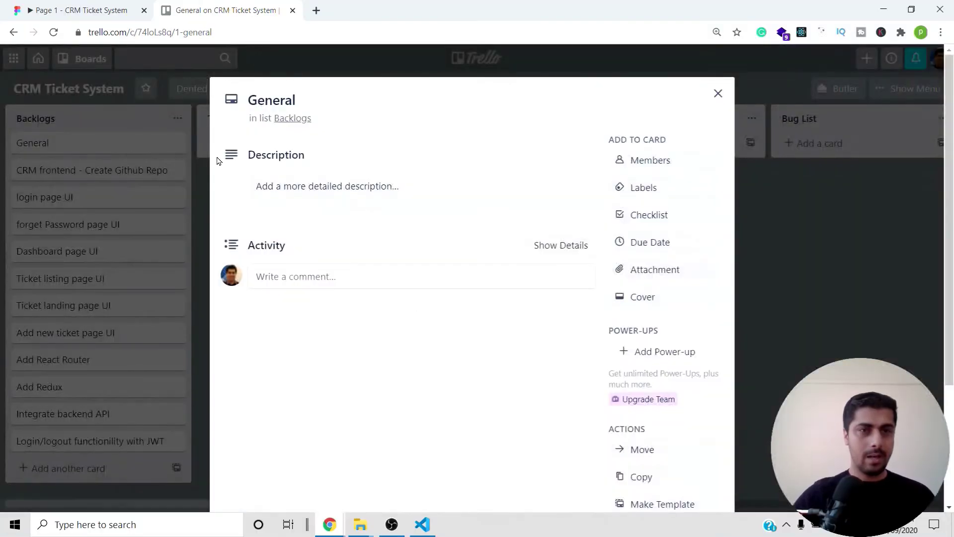
left_click(641, 187)
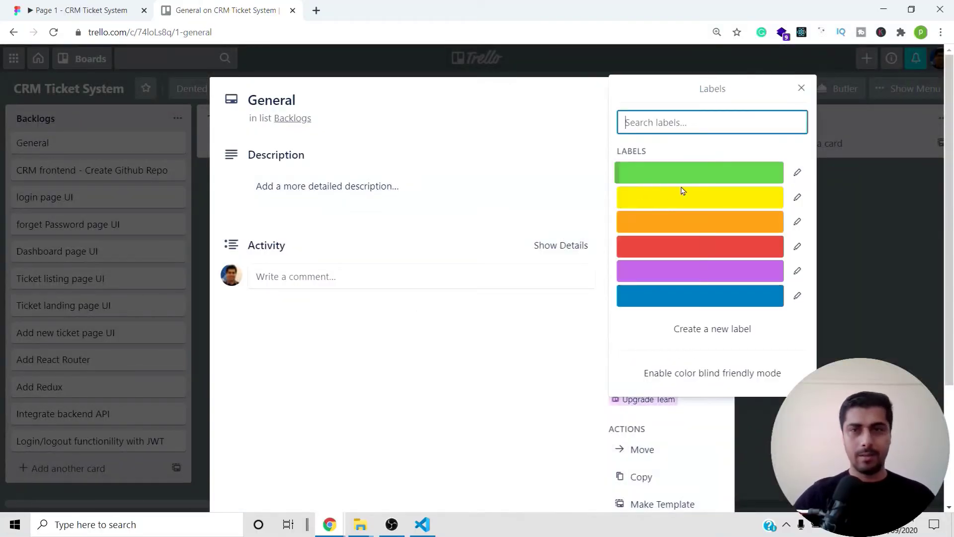
left_click(689, 305)
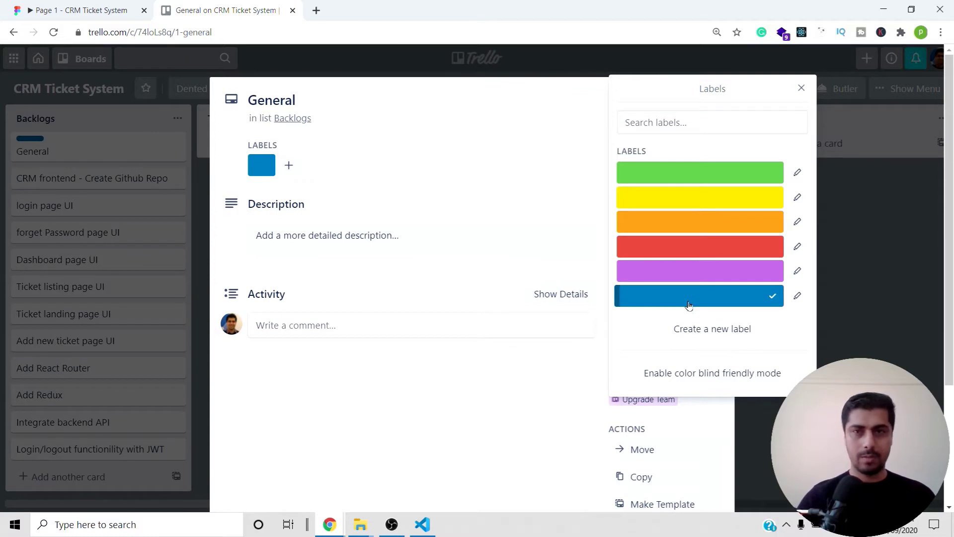
Name the blue label "FrontEnd", save it and close the General card's details
left_click(797, 296)
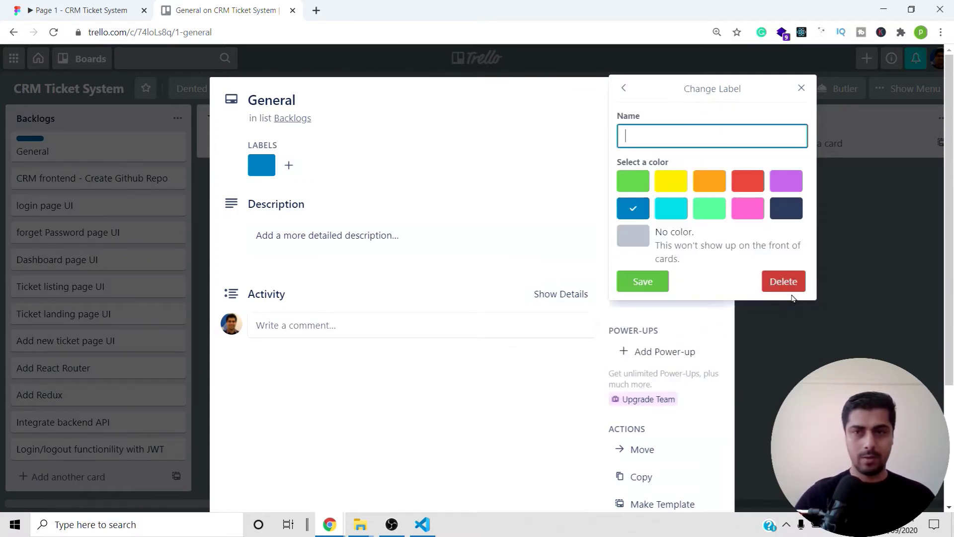
type("FrontEnd")
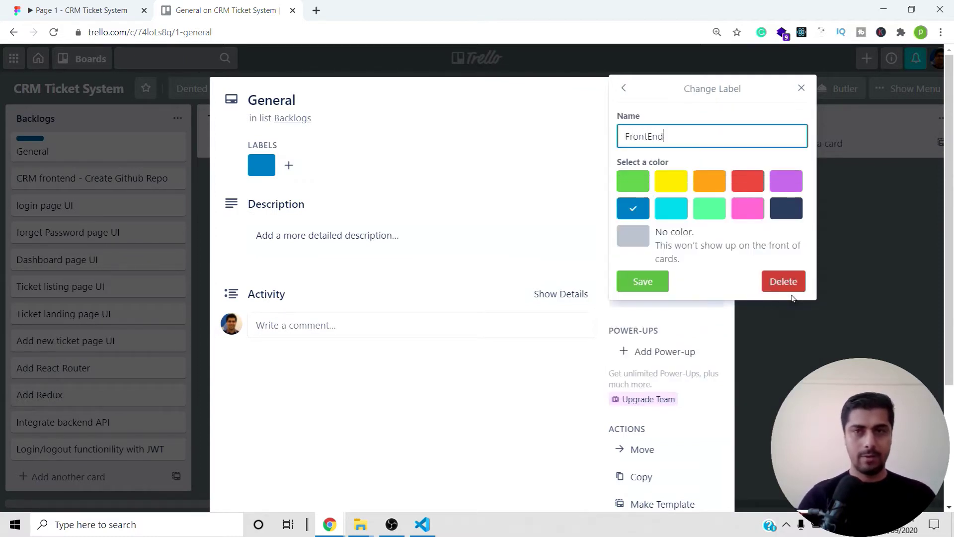
left_click(641, 280)
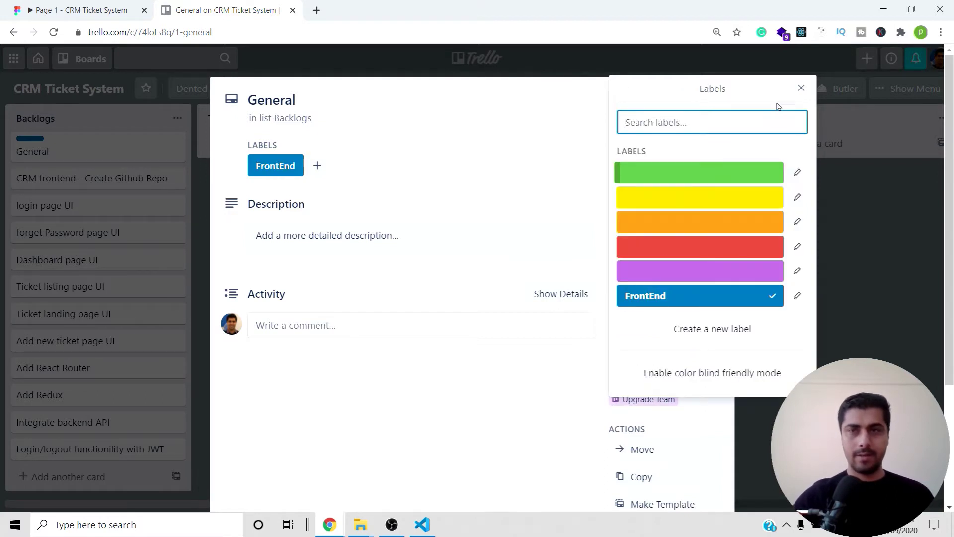
left_click(801, 90)
left_click(718, 91)
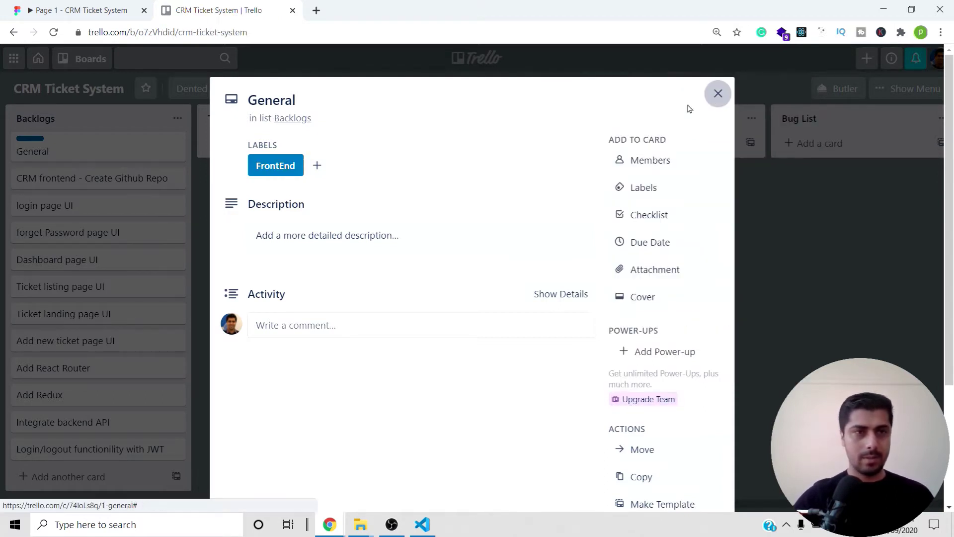
Apply the FrontEnd label to the "CRM frontend - Create Github Repo" card and close its details
left_click(122, 179)
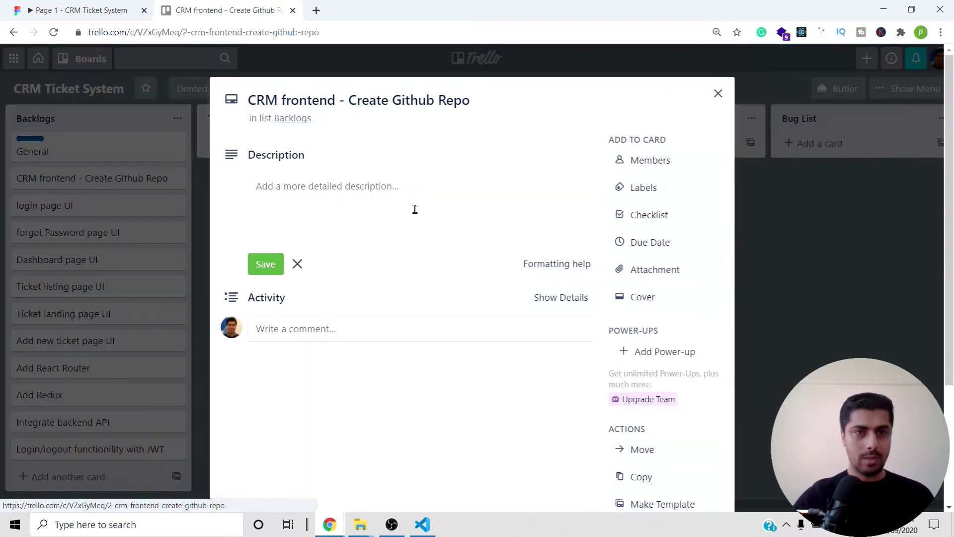
left_click(643, 188)
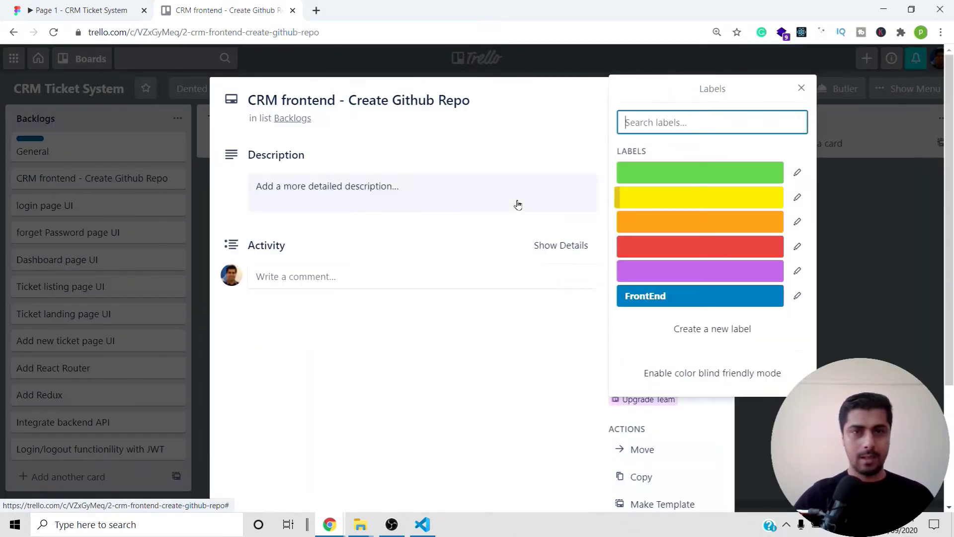
left_click(708, 305)
left_click(801, 88)
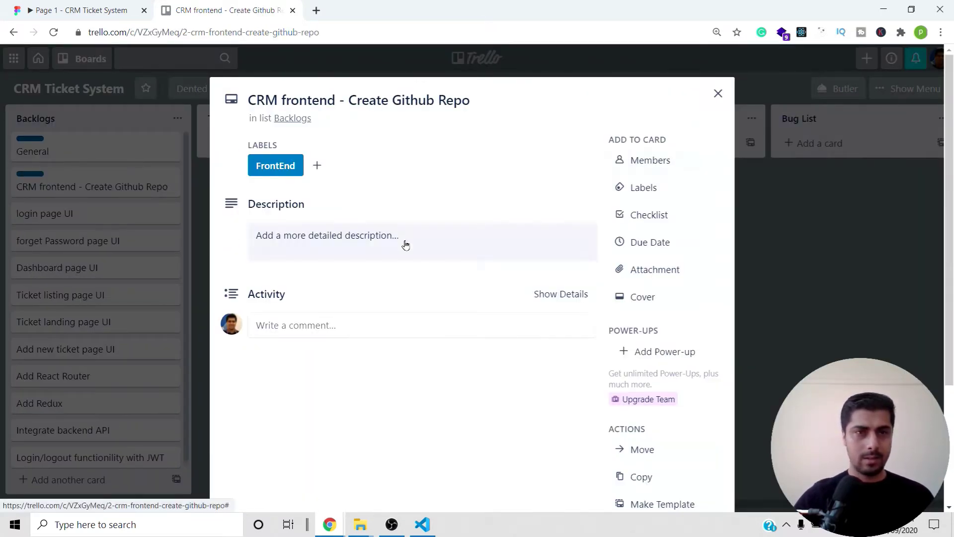
left_click(820, 321)
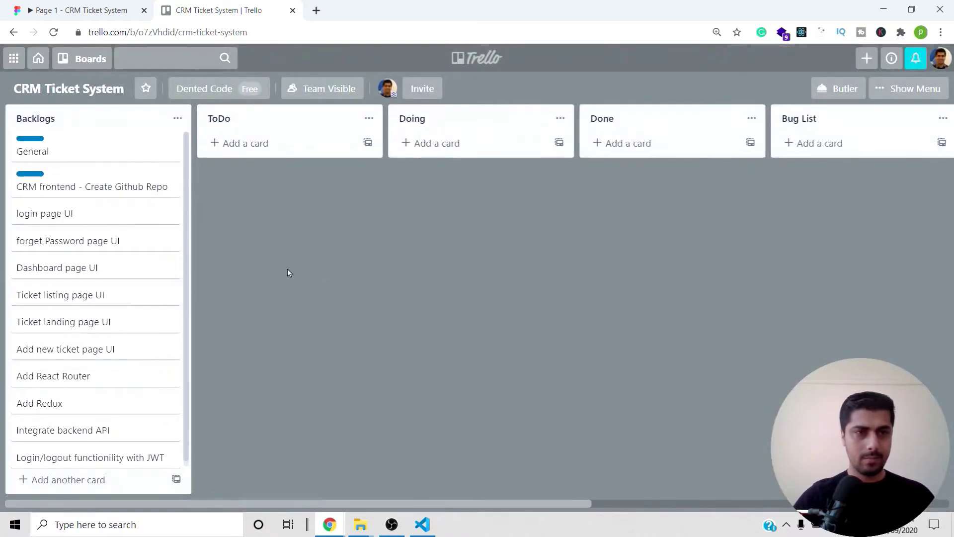
Apply the FrontEnd label to the "Ticket listing page UI" card and close its details
left_click(76, 207)
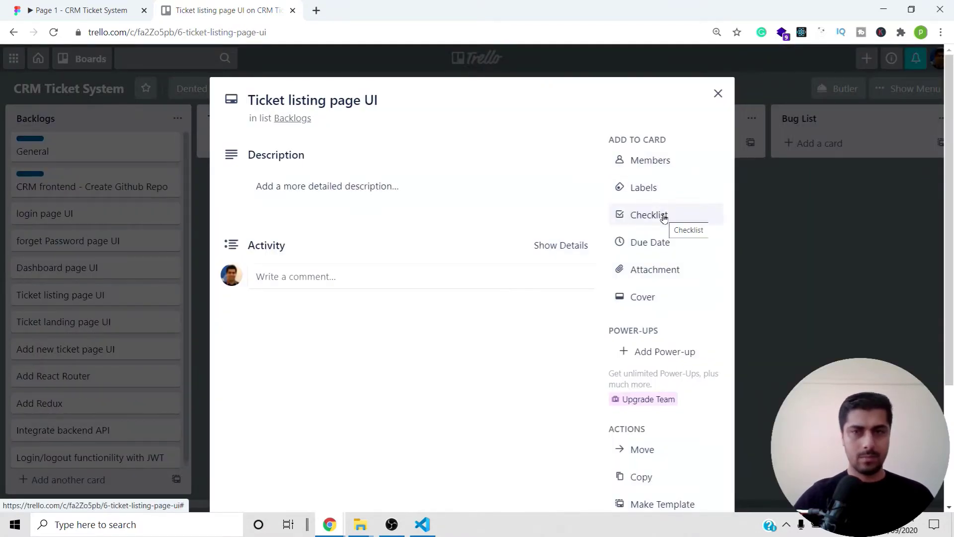
left_click(663, 186)
left_click(665, 298)
left_click(862, 279)
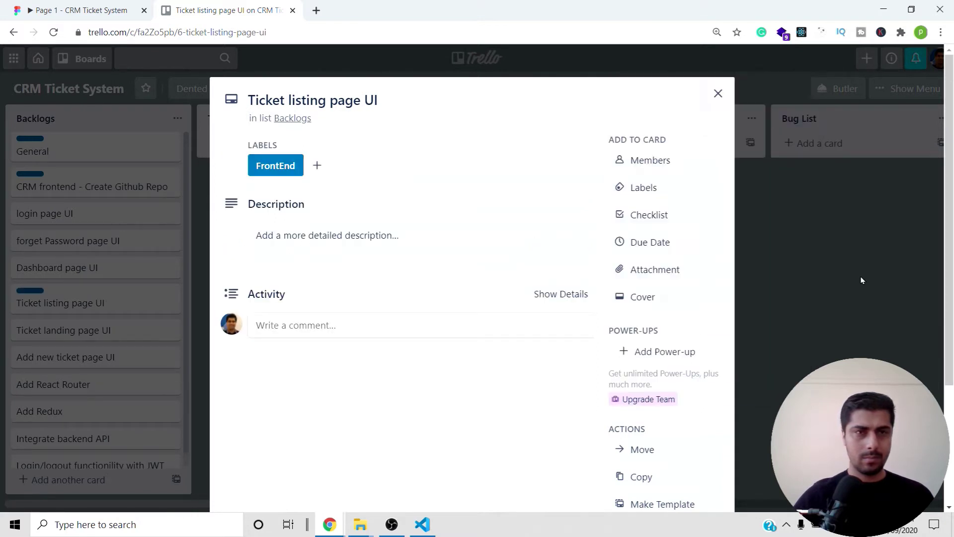
left_click(862, 278)
Apply the FrontEnd label to the "login page UI" card and close its details
left_click(90, 219)
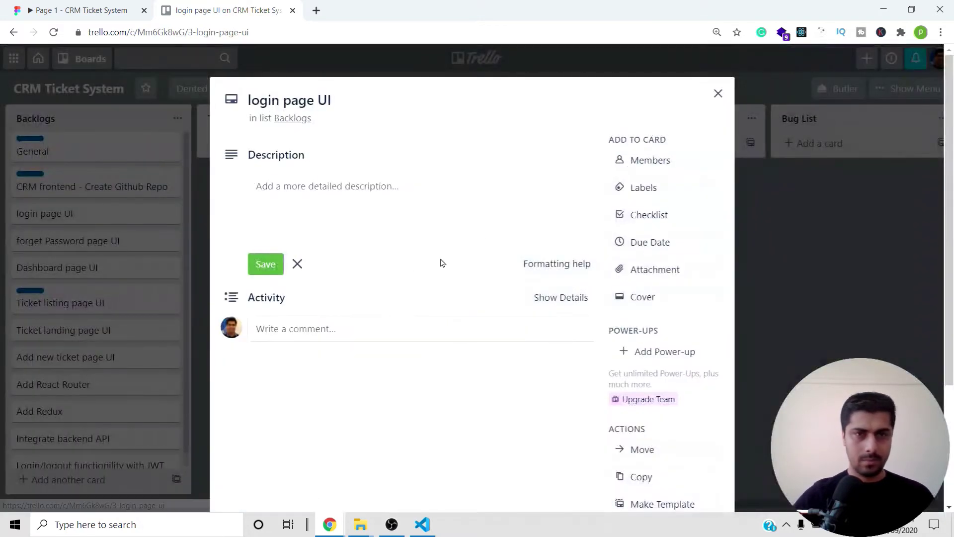
scroll(106, 314, "down", 2)
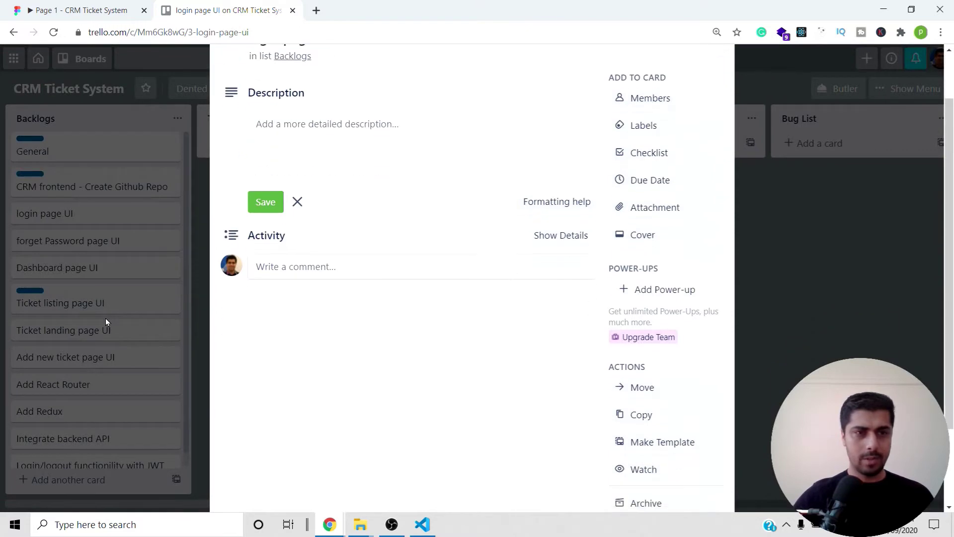
scroll(105, 319, "up", 2)
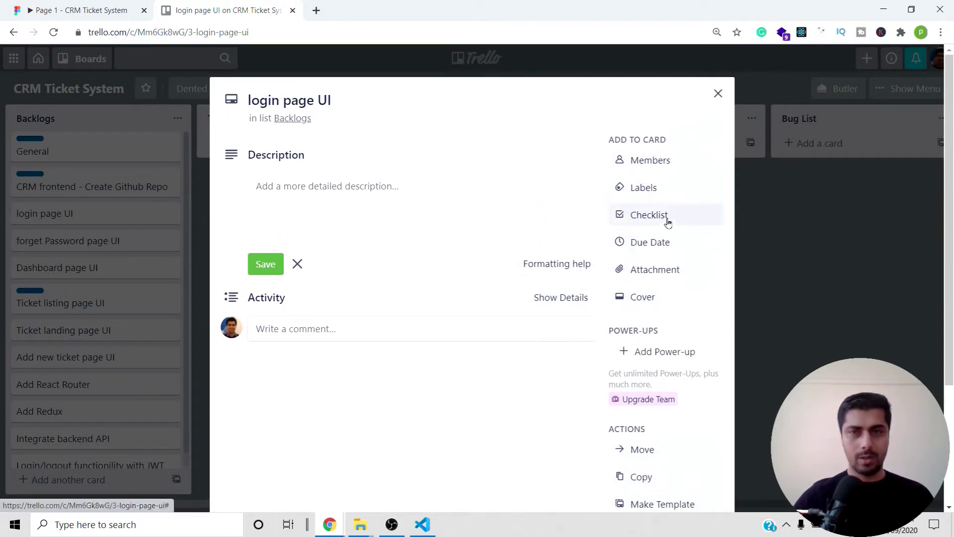
left_click(661, 189)
left_click(677, 296)
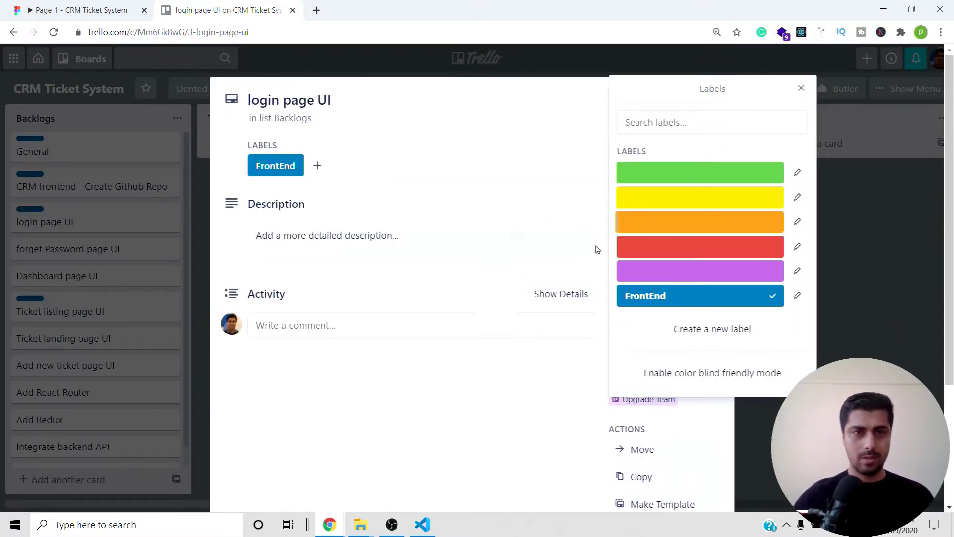
left_click(801, 88)
left_click(801, 88)
Apply the FrontEnd label to the "forget Password page UI" card and close its details
left_click(91, 252)
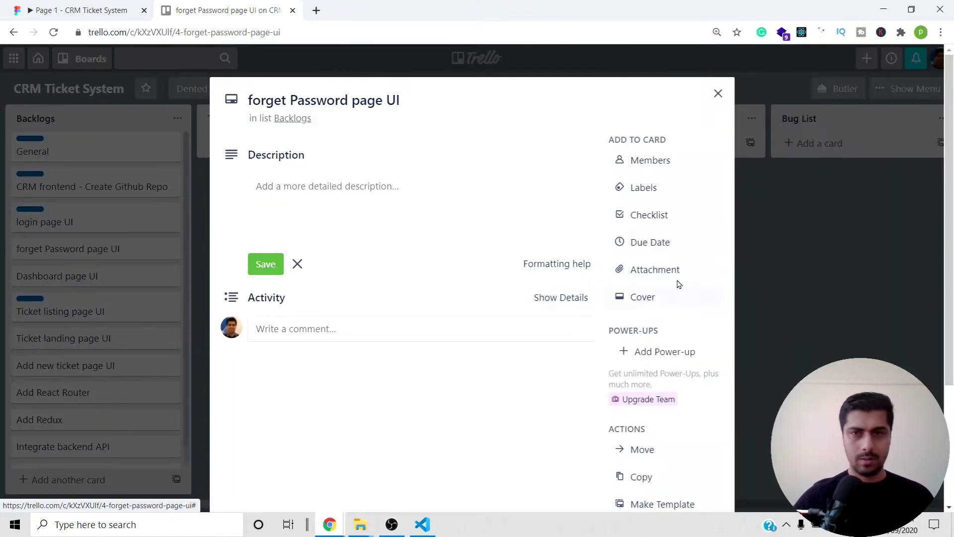
left_click(657, 186)
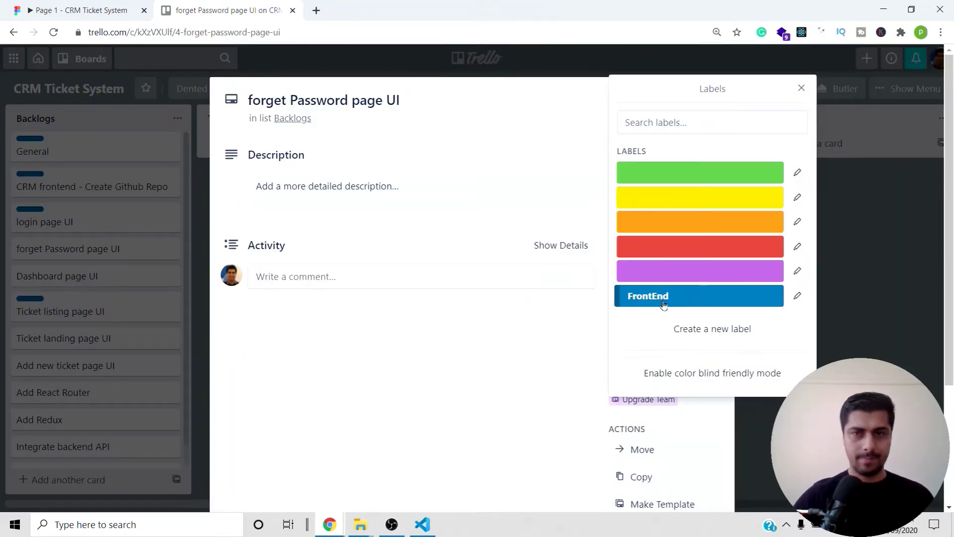
left_click(687, 301)
left_click(760, 426)
Apply the FrontEnd label to the "Dashboard page UI" card
left_click(106, 287)
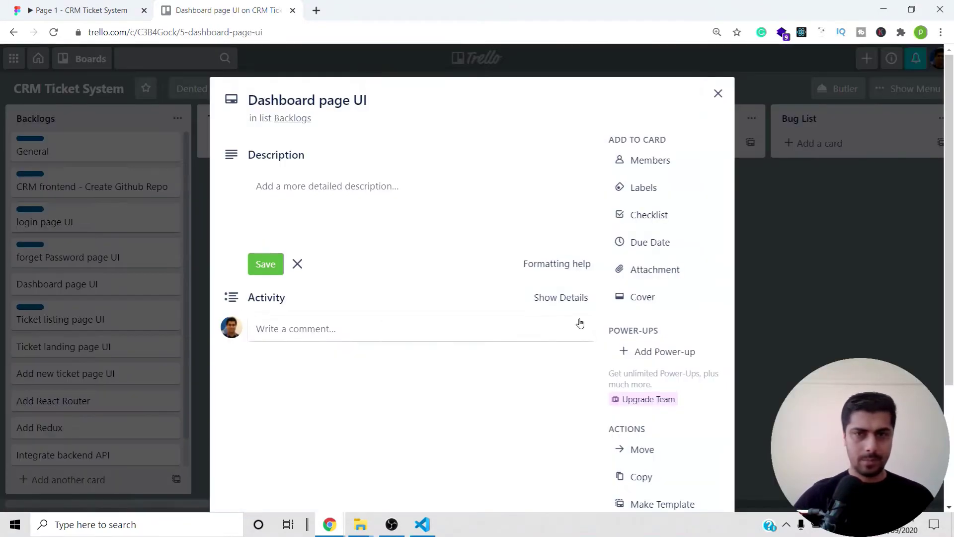
left_click(646, 189)
left_click(650, 297)
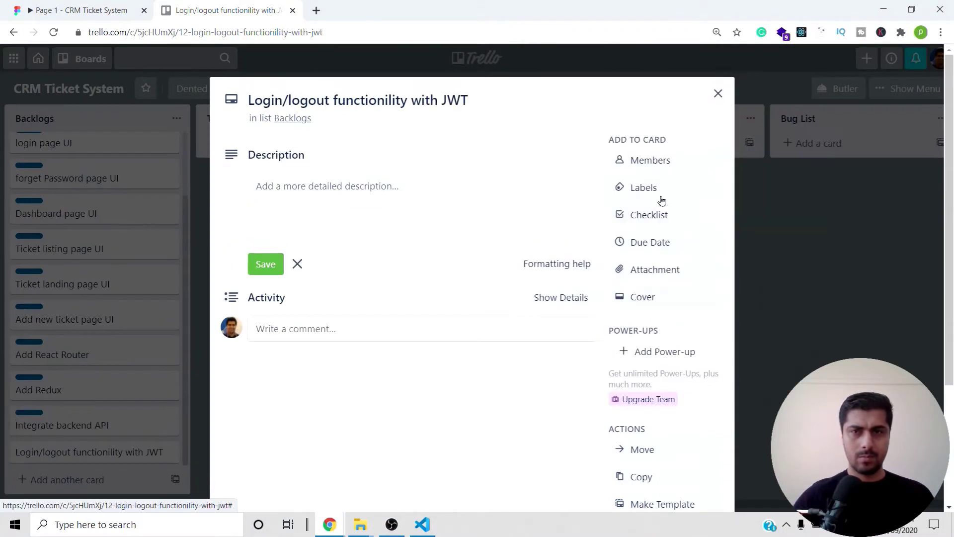
Apply the FrontEnd label to the "Login/logout functionility with JWT" card and close its details
left_click(659, 197)
left_click(699, 302)
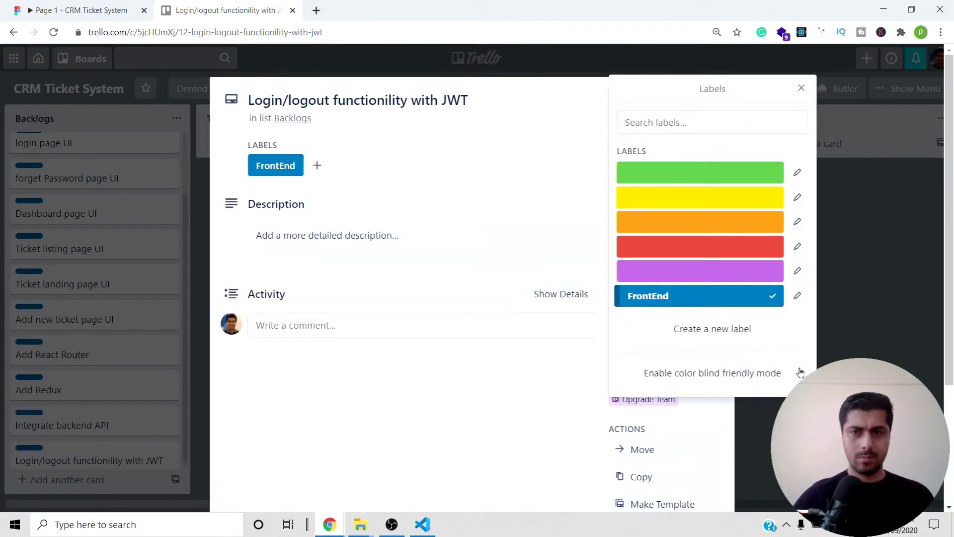
key("Escape")
key("Escape")
Check the labels on the Backlogs cards and expand them to show their names on the board
scroll(111, 373, "up", 2)
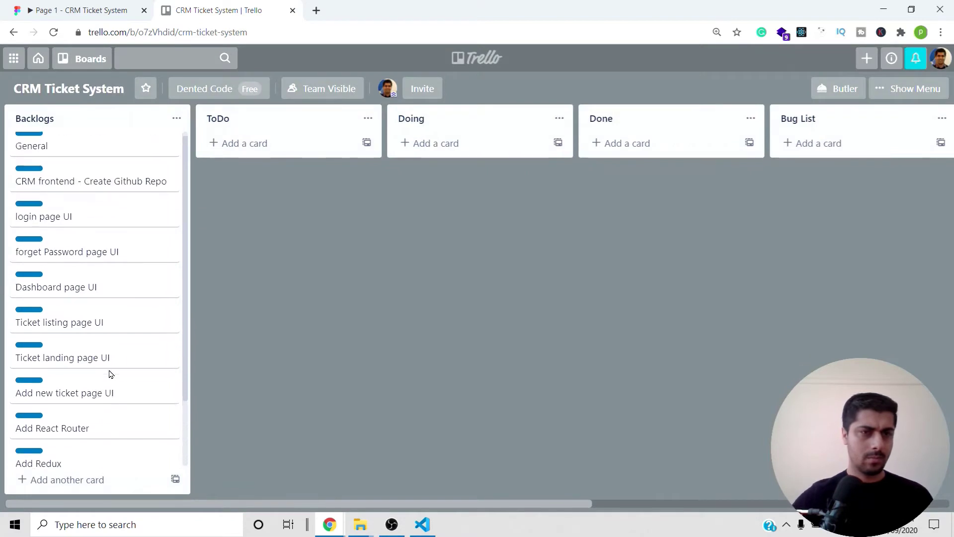
scroll(113, 375, "down", 2)
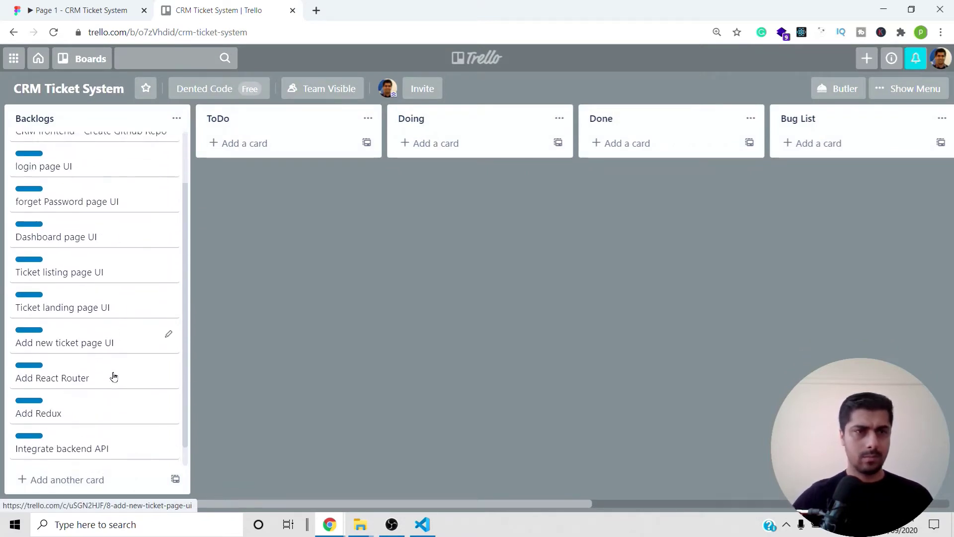
scroll(113, 377, "up", 2)
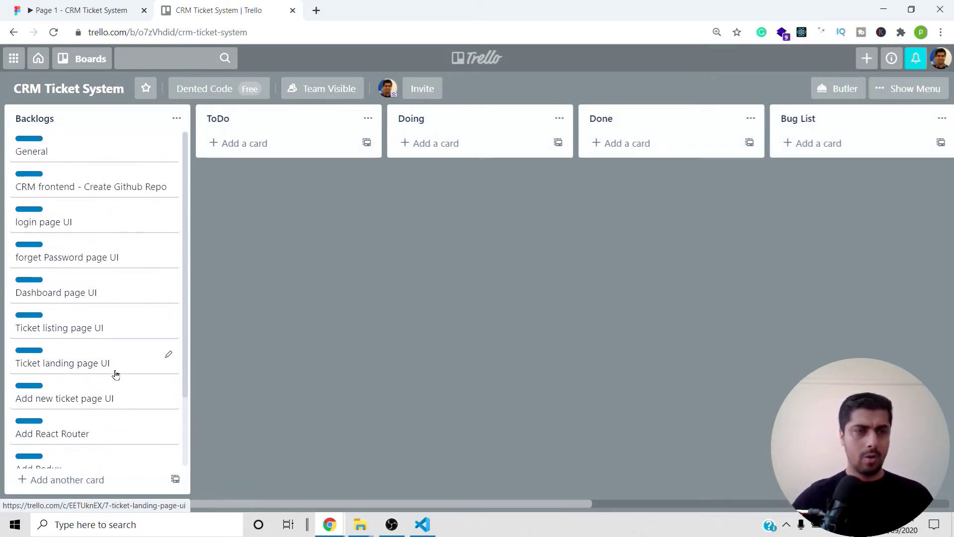
left_click(29, 140)
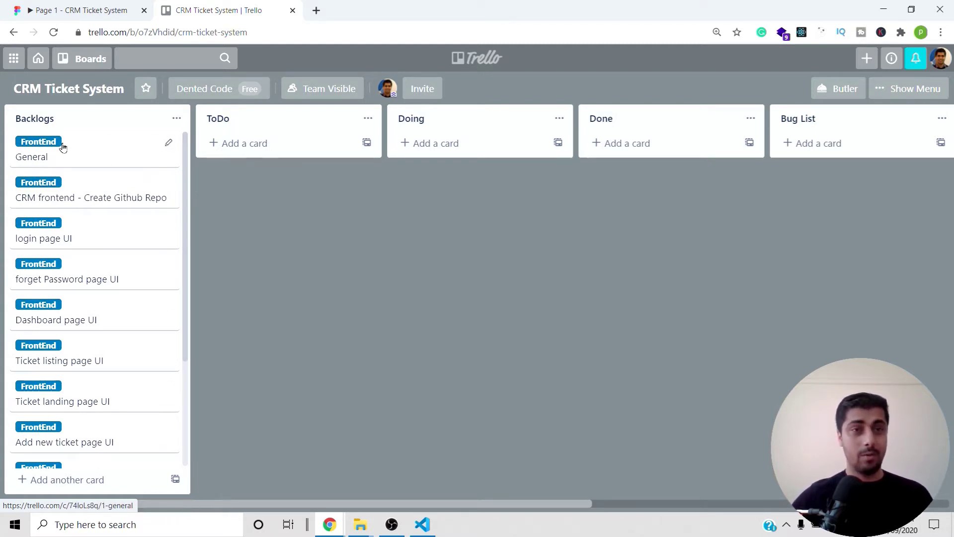
Add the red label to the General card and name that label "Admin CMS"
left_click(117, 154)
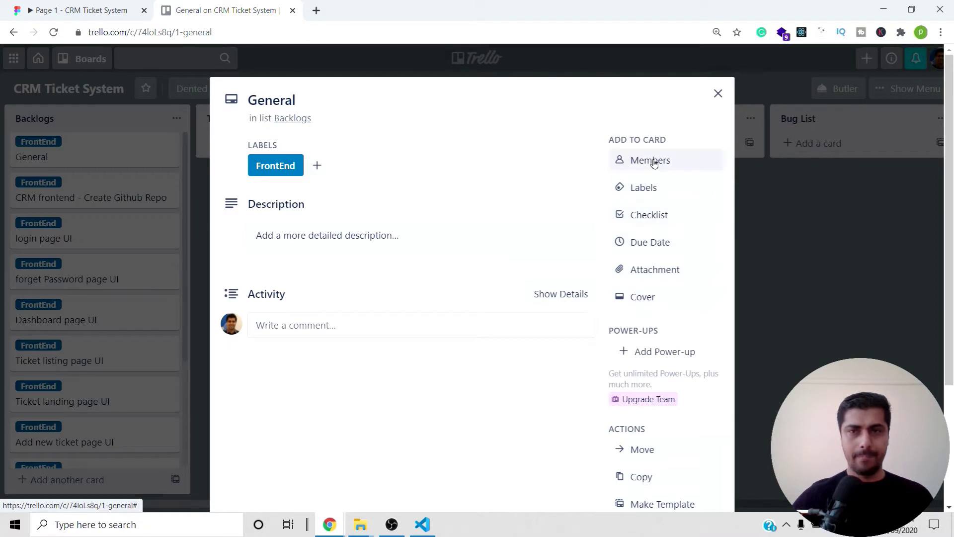
left_click(659, 194)
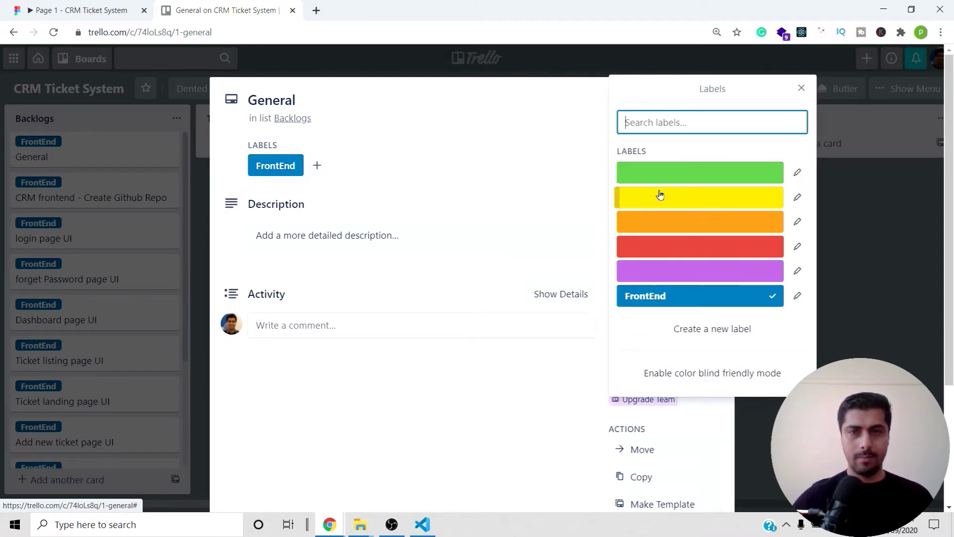
left_click(711, 254)
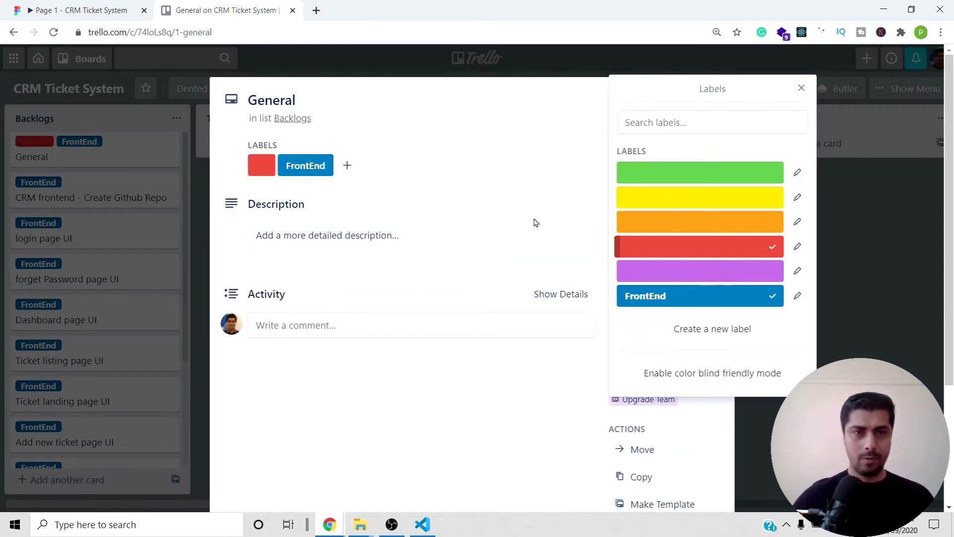
left_click(797, 247)
type("Admi")
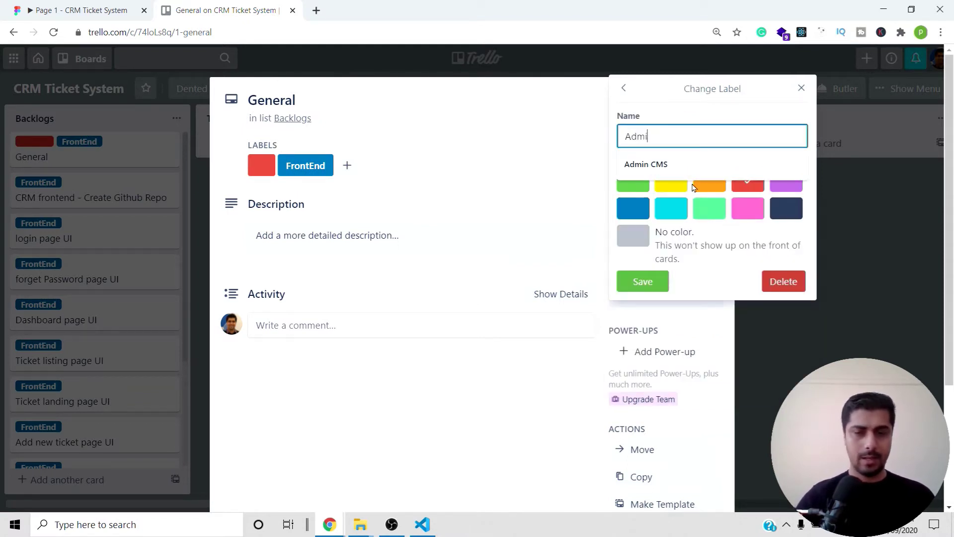
type("n CMS")
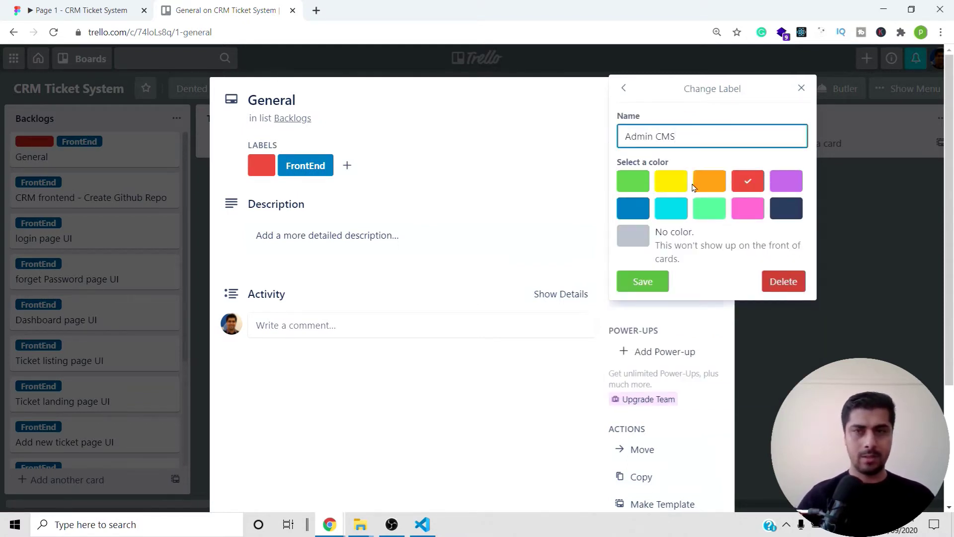
key("Return")
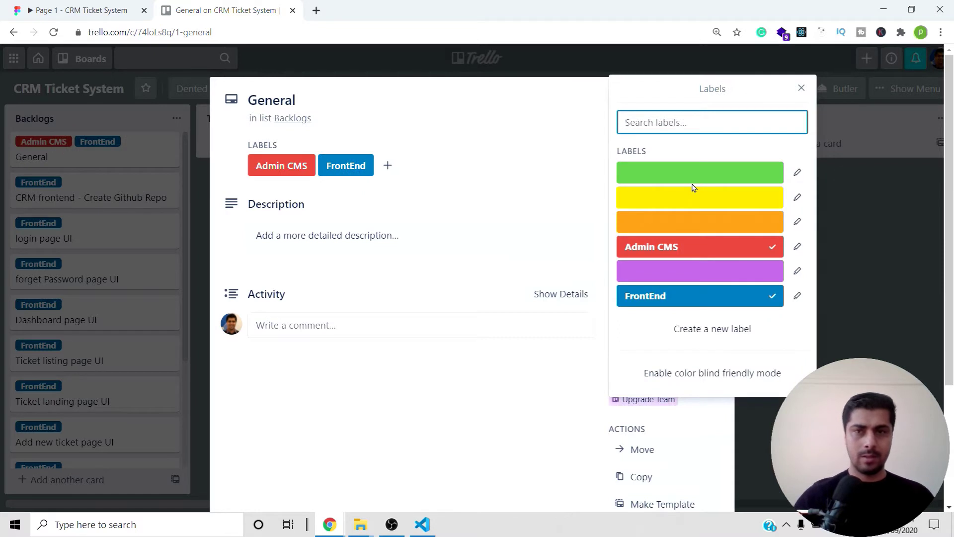
Add the green label to the General card, name it "Client side API" and close the card's details
left_click(740, 178)
left_click(797, 172)
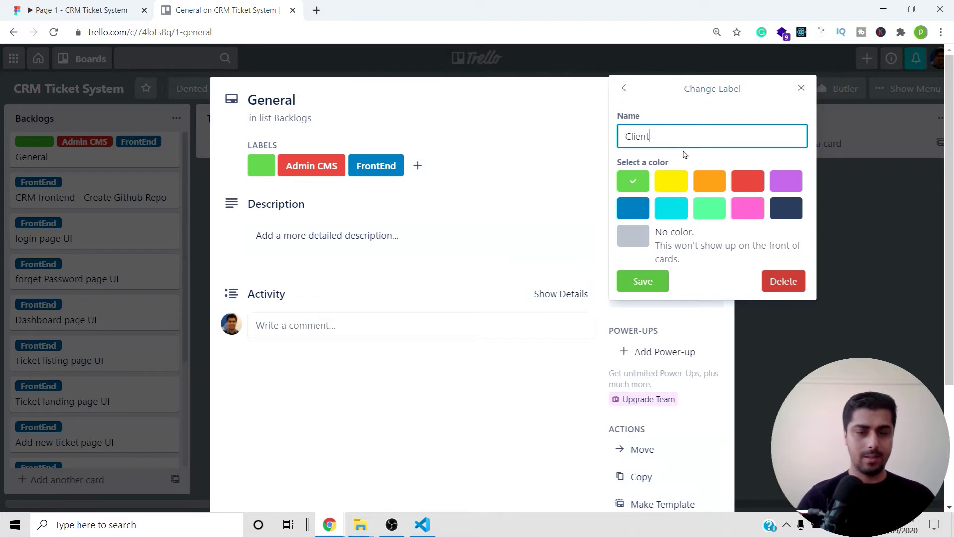
type("side APi")
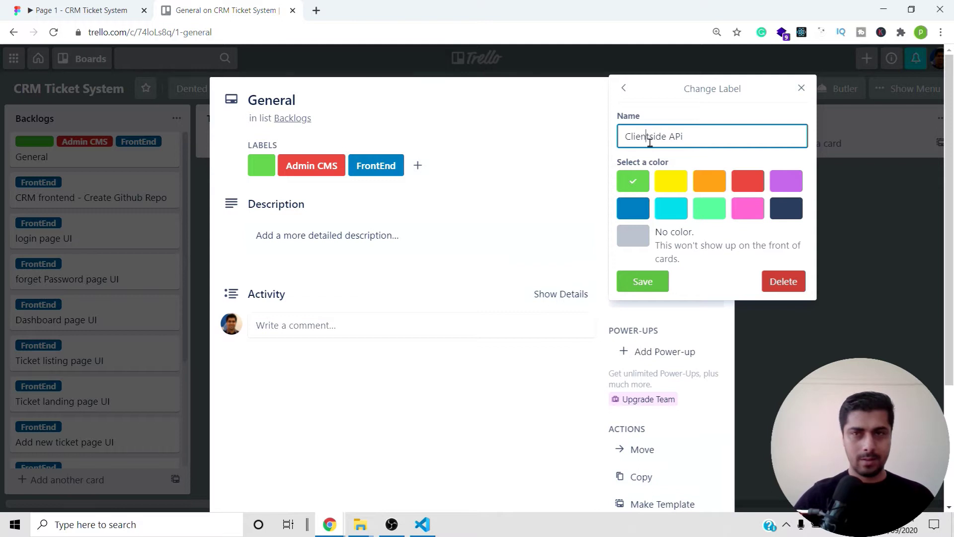
left_click(650, 139)
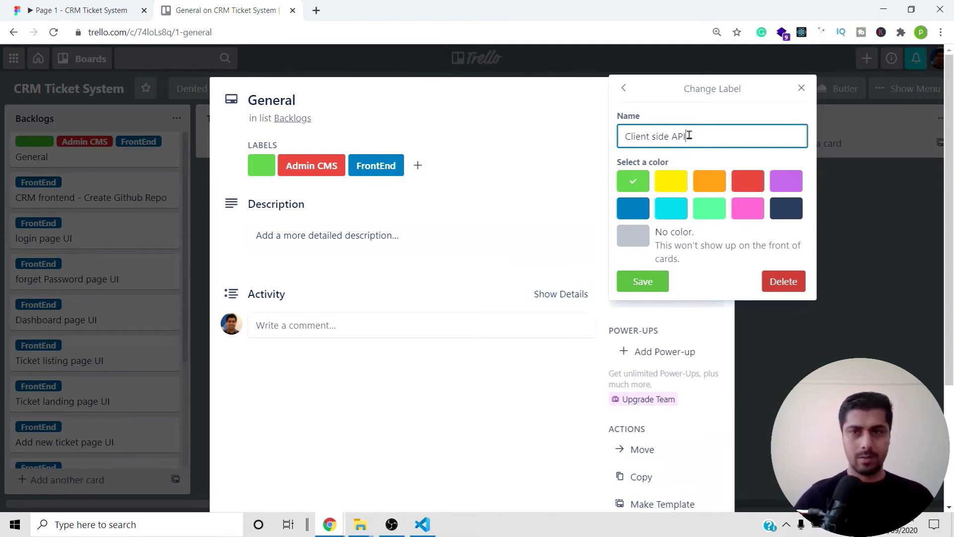
left_click(649, 280)
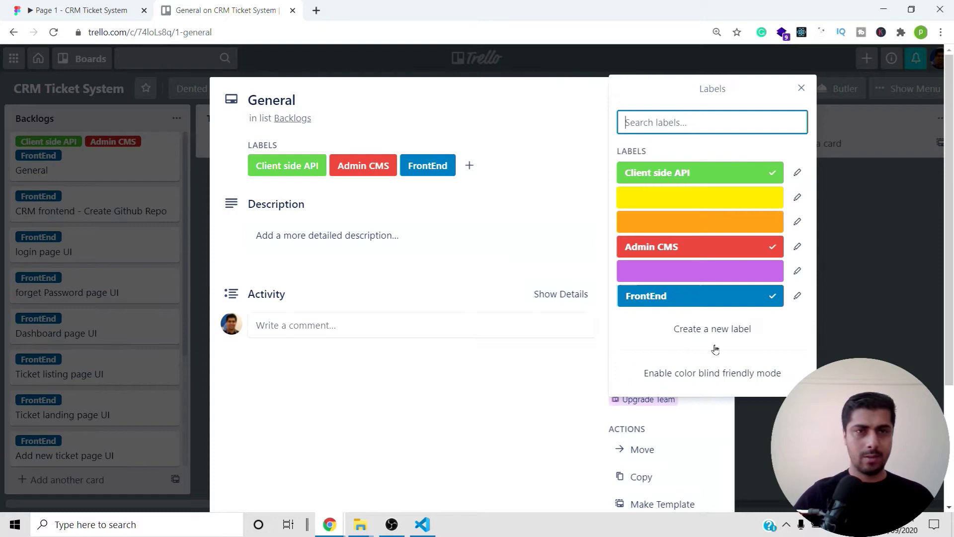
left_click(855, 268)
left_click(715, 93)
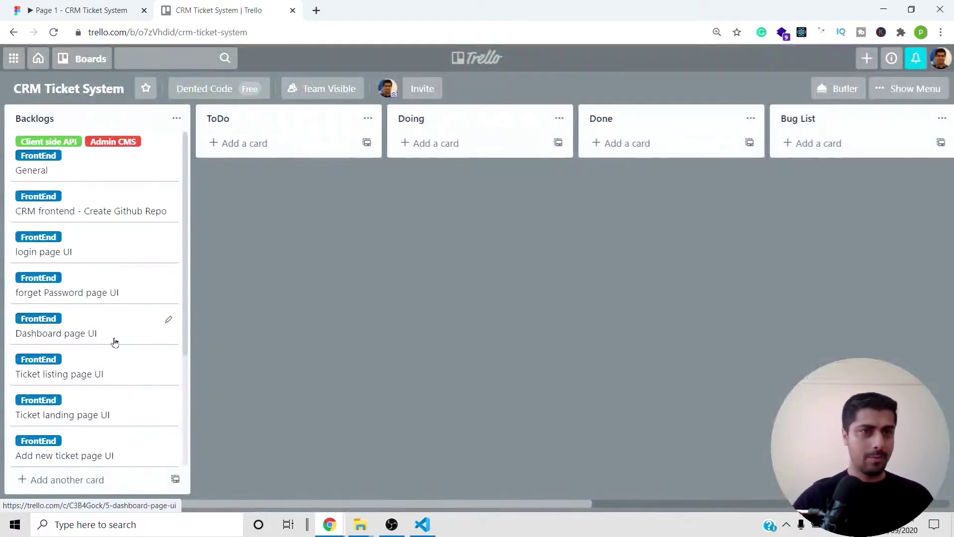
Start a new card at the end of the Backlogs list with the title "Login API"
scroll(113, 426, "down", 3)
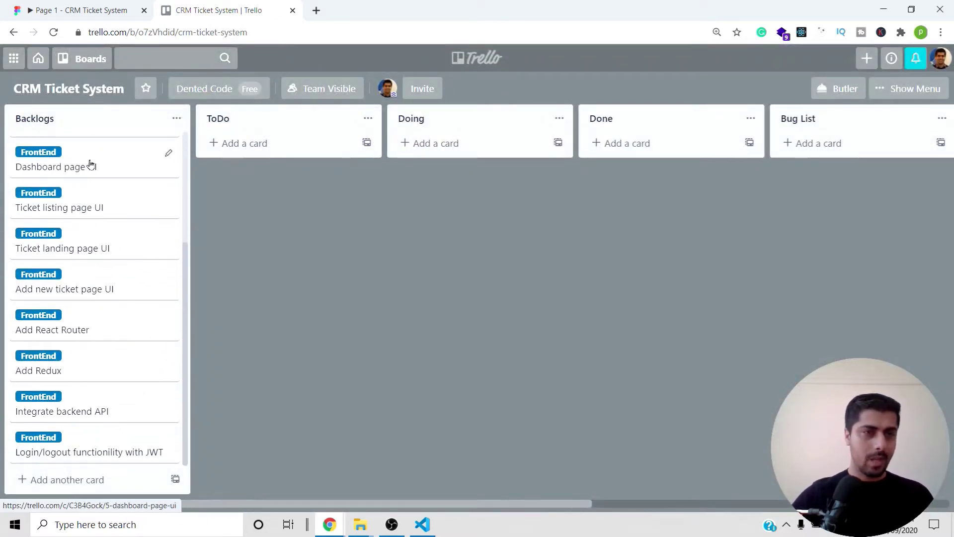
scroll(94, 431, "up", 3)
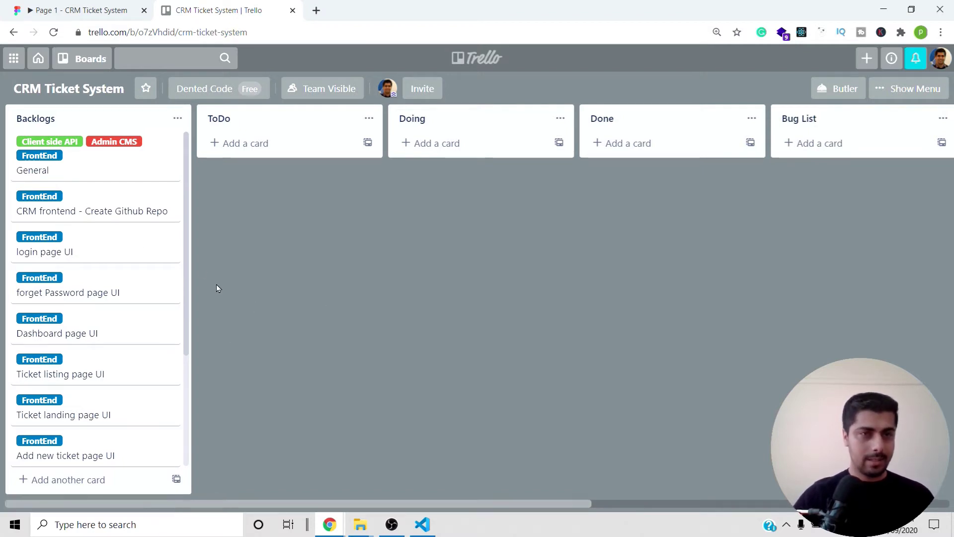
left_click_drag(188, 247, 188, 415)
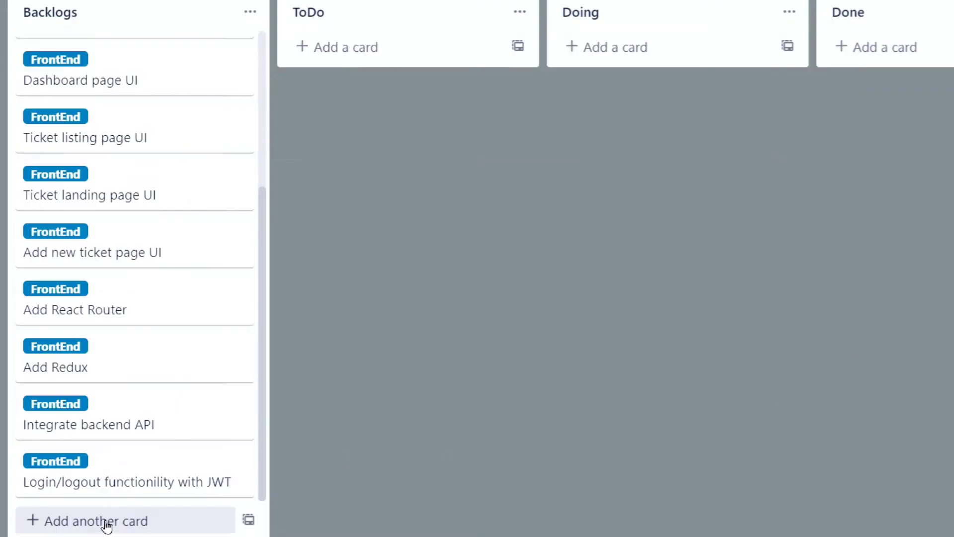
left_click(97, 484)
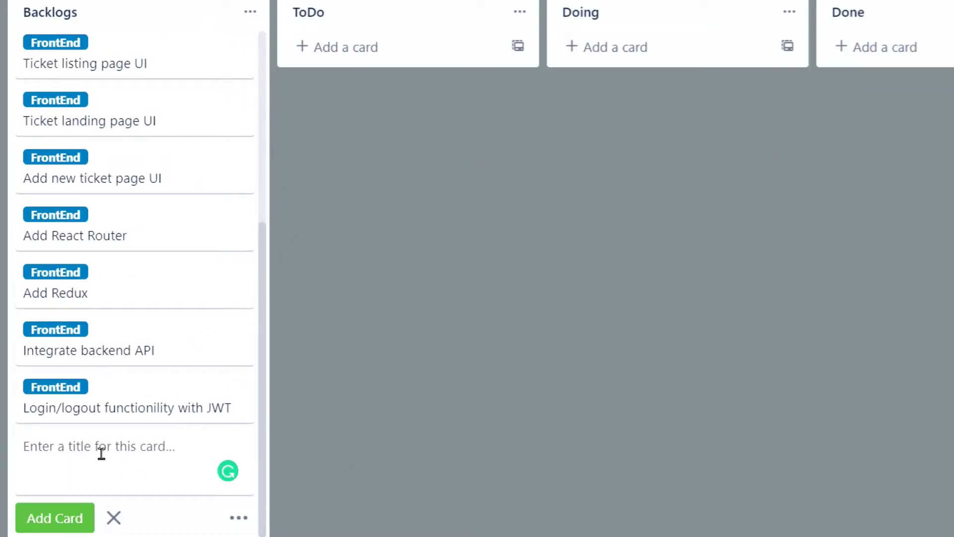
type("Lo")
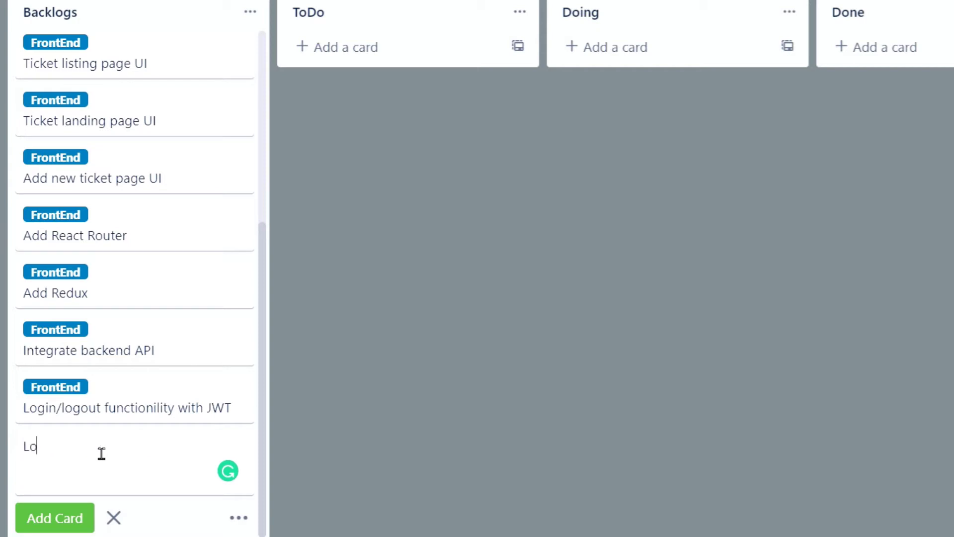
type("g")
type("in/")
type(" API")
Insert "client" before "API" in the new card's title and add the "Login client API" card to Backlogs
key("ctrl+shift+Left")
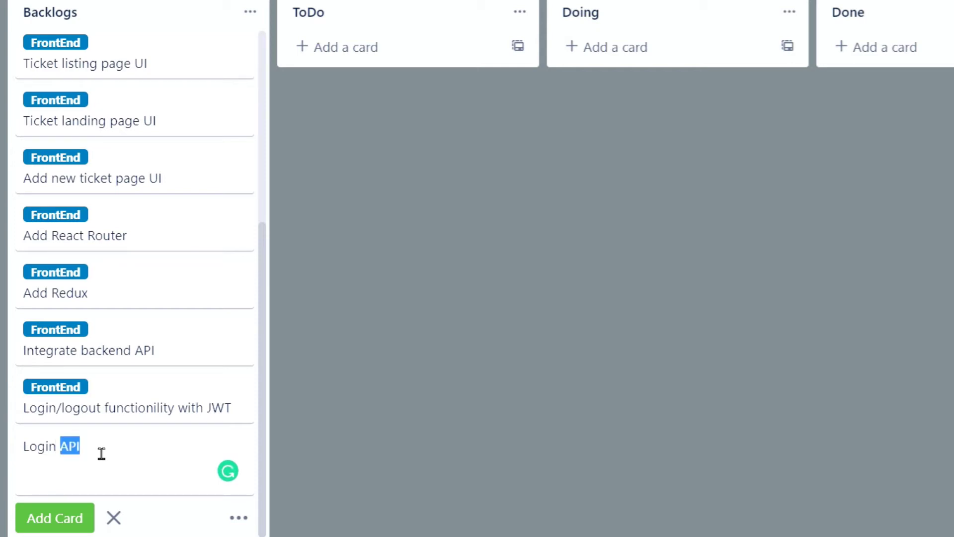
key("ctrl+shift+Left")
key("ctrl+shift+Right")
key("Left")
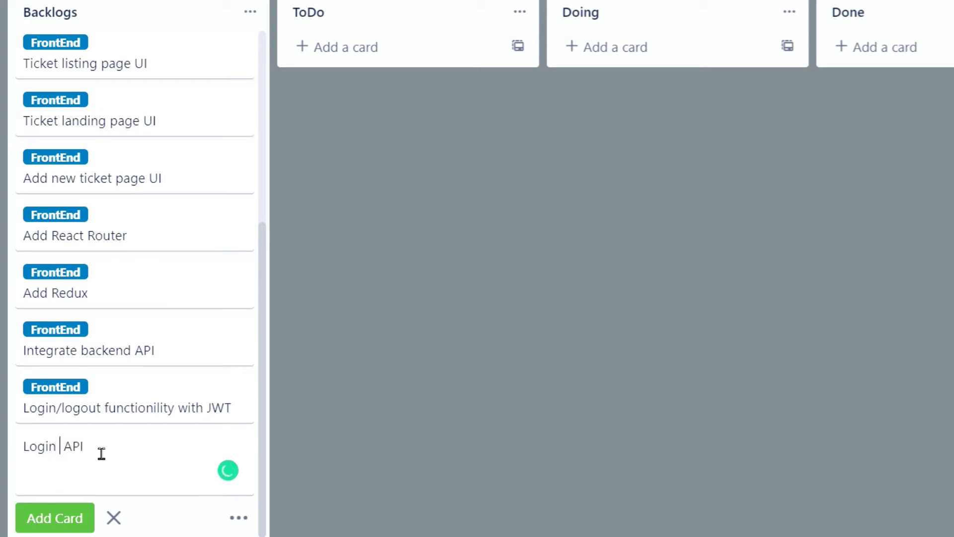
type("client")
left_click_drag(62, 445, 138, 446)
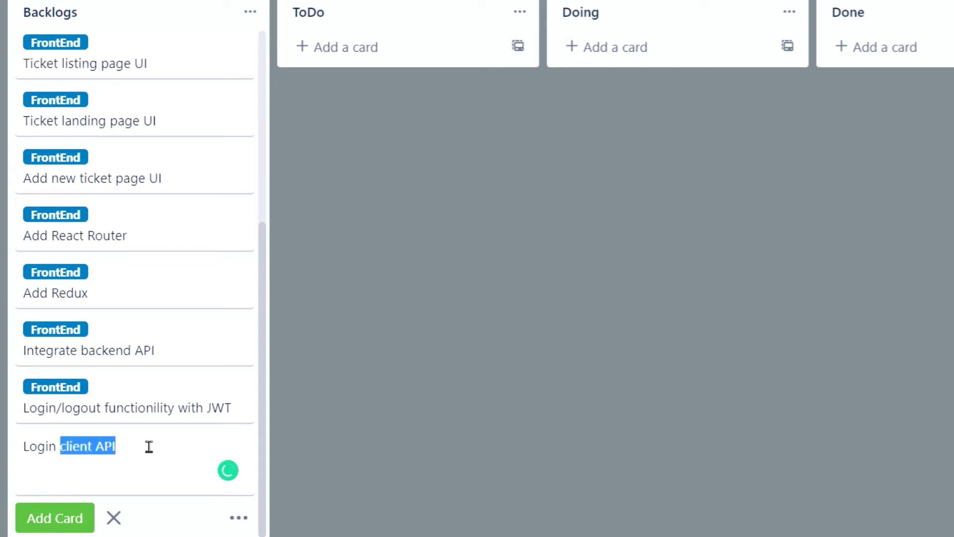
key("BackSpace")
key("ctrl+z")
left_click(416, 447)
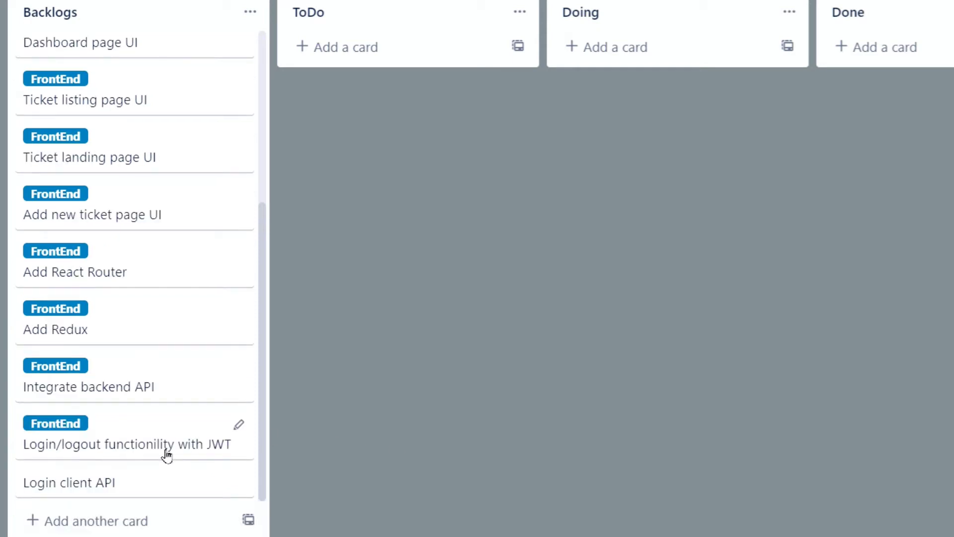
Add a card titled "Logout client API" at the end of the Backlogs list
left_click(99, 526)
type("L")
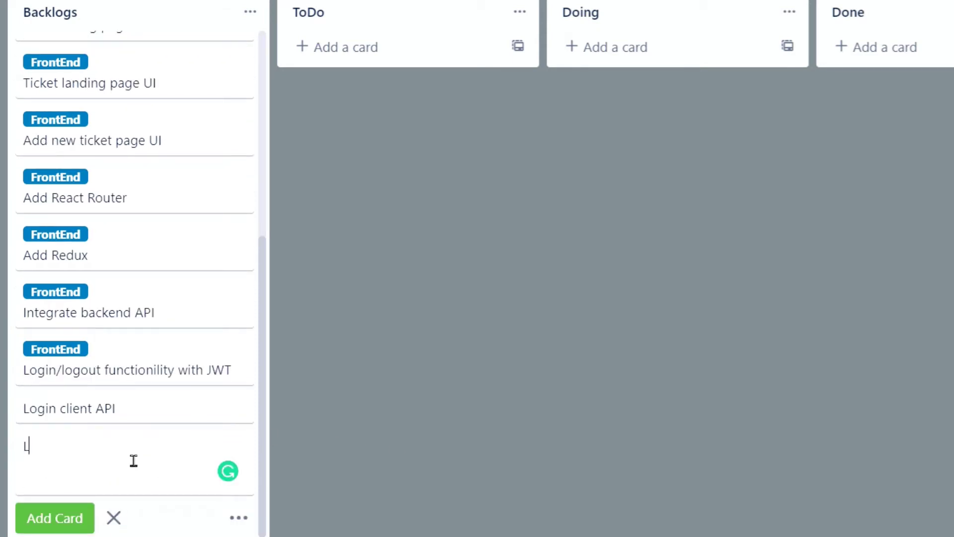
type("og out")
key("BackSpace")
key("BackSpace")
type("out client API")
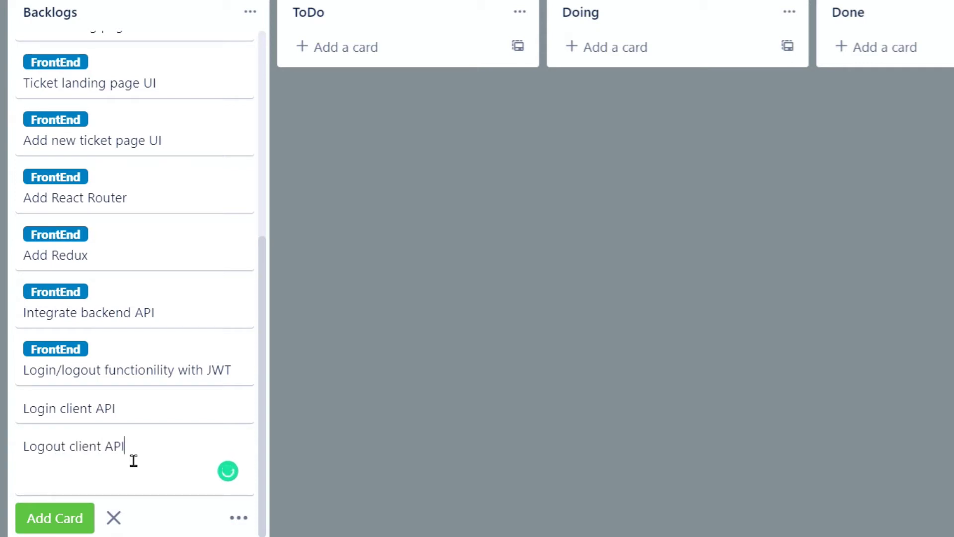
key("Return")
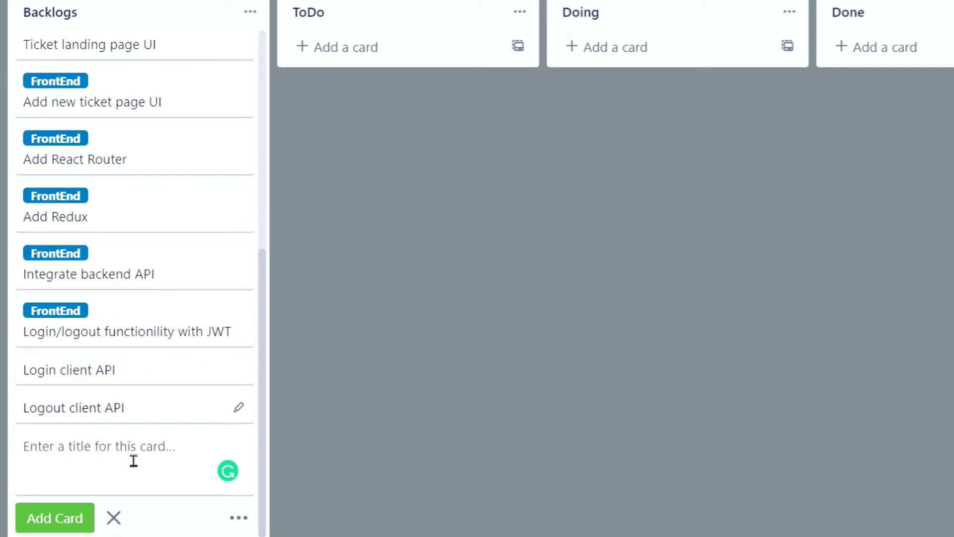
Add a card titled "Add new ticket client API" below the Logout client API card in Backlogs
type("Add")
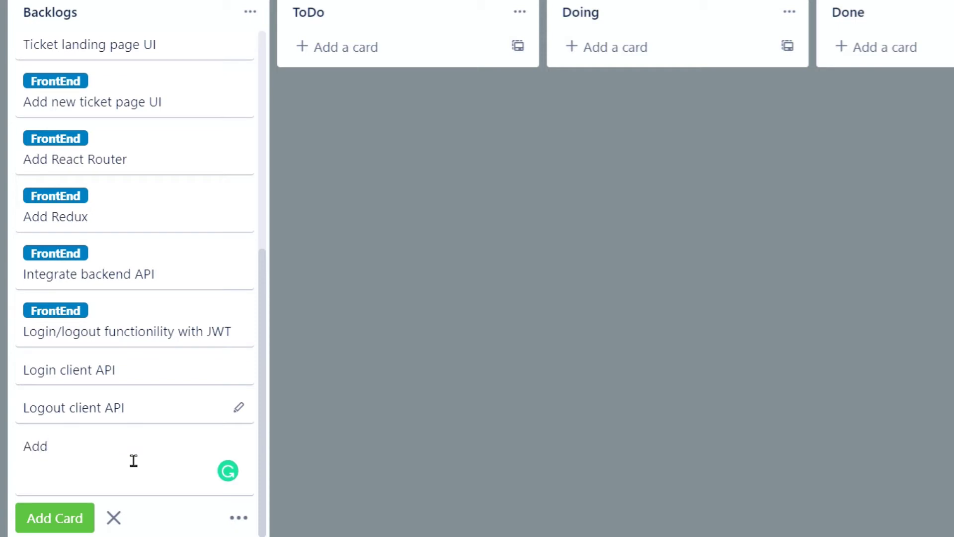
type(" new ticket client API")
key("Return")
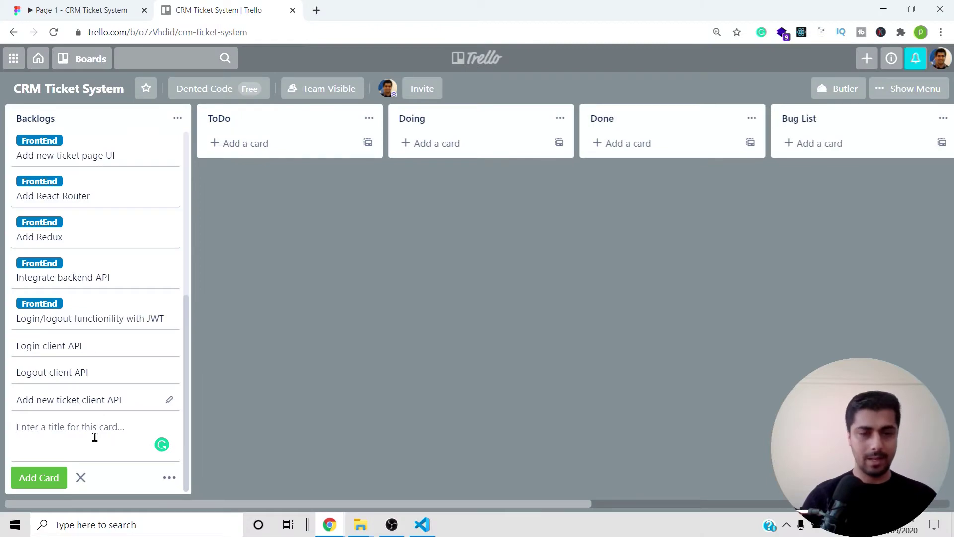
Switch to the Figma prototype, examine its screens from client login through new ticket and ticket list to ticket conversation, and return to the Trello board
left_click(75, 10)
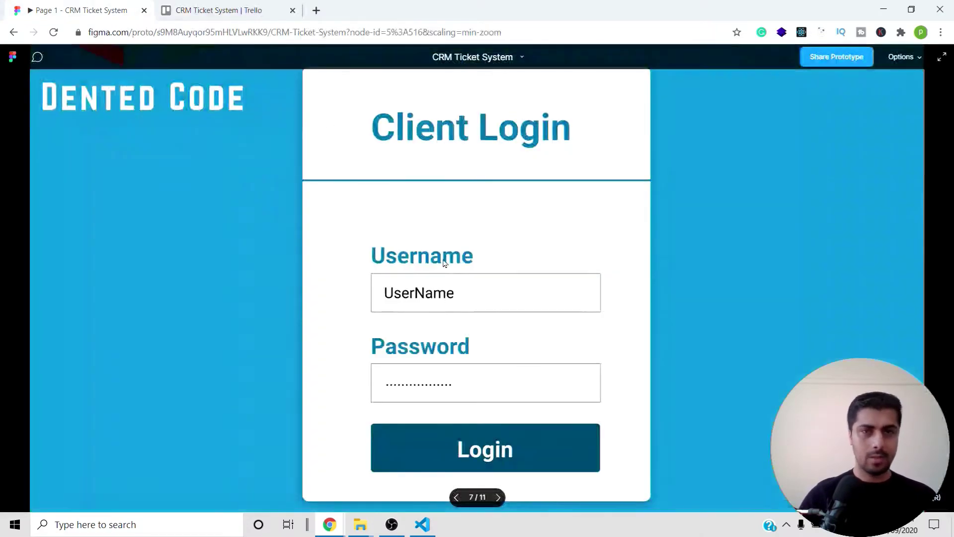
left_click(466, 442)
left_click(421, 271)
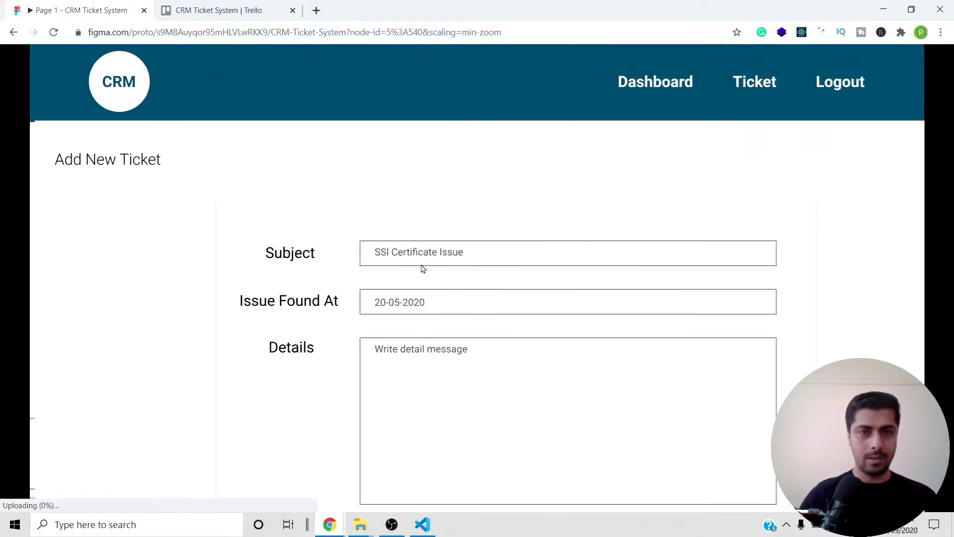
scroll(456, 331, "down", 2)
scroll(476, 264, "up", 2)
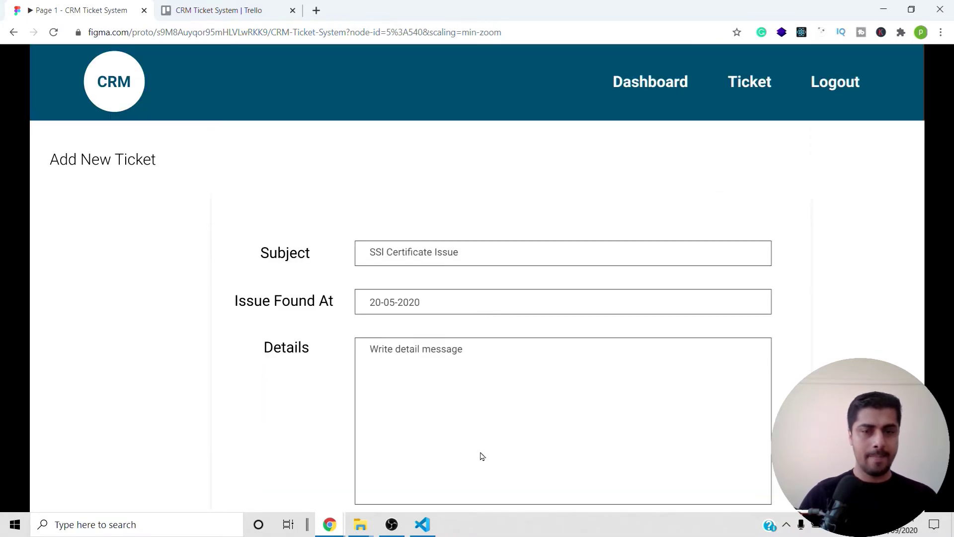
scroll(482, 456, "down", 1)
left_click(224, 10)
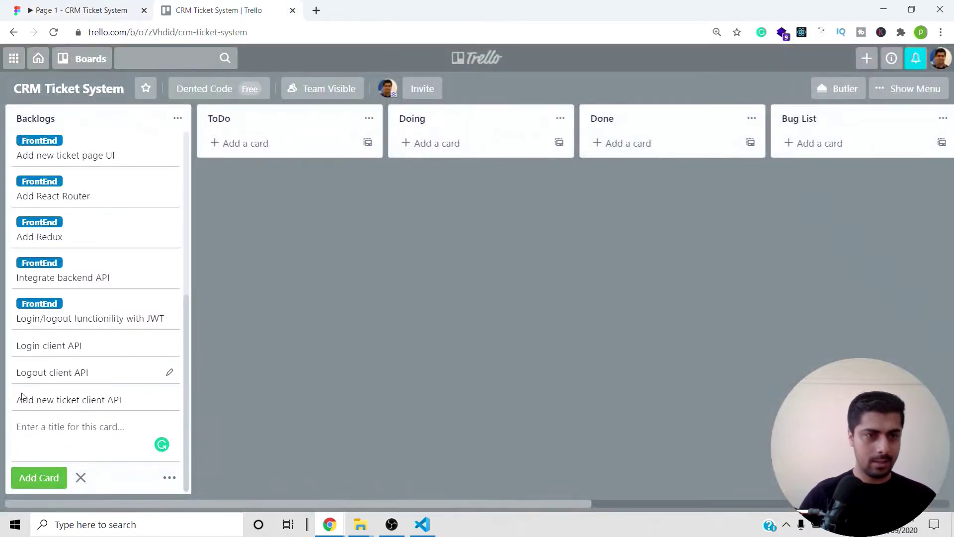
left_click(108, 9)
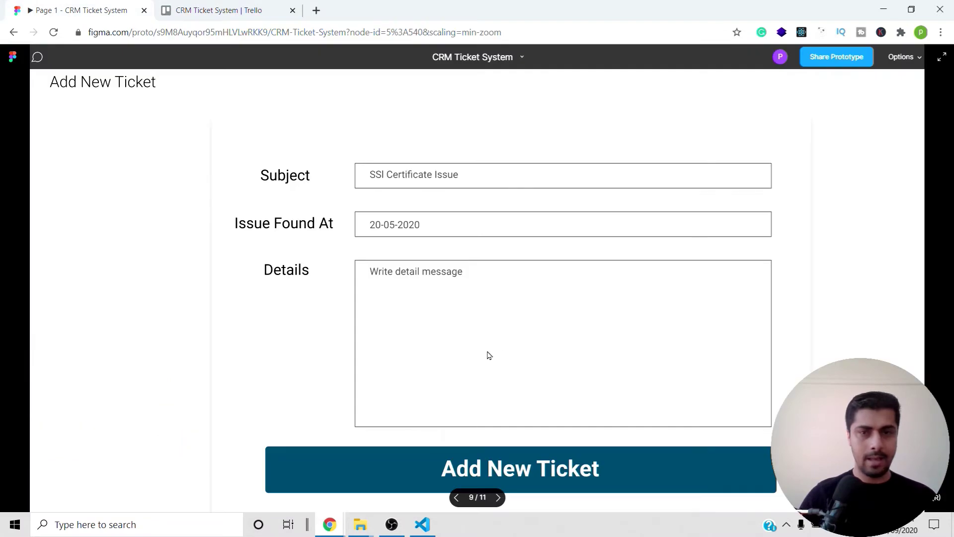
left_click(483, 390)
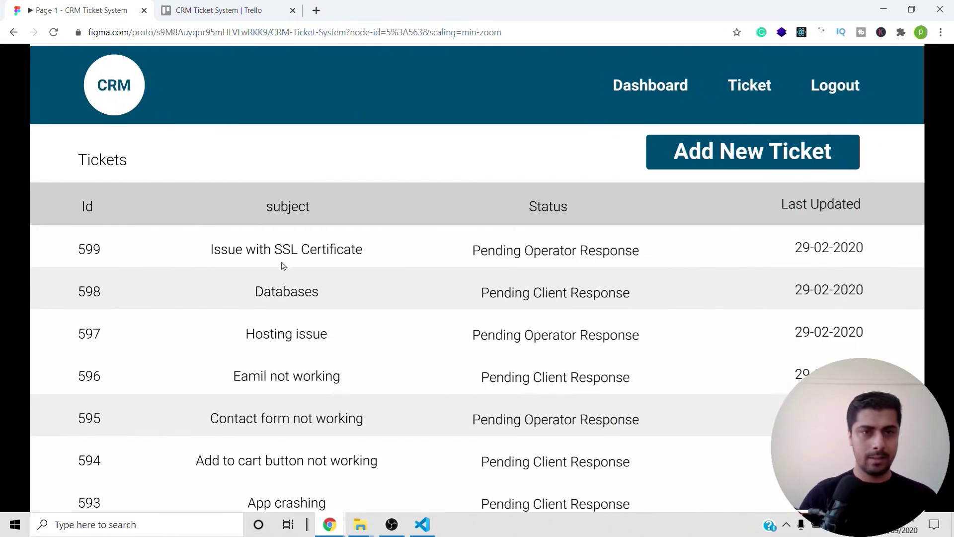
scroll(288, 218, "down", 2)
left_click(260, 173)
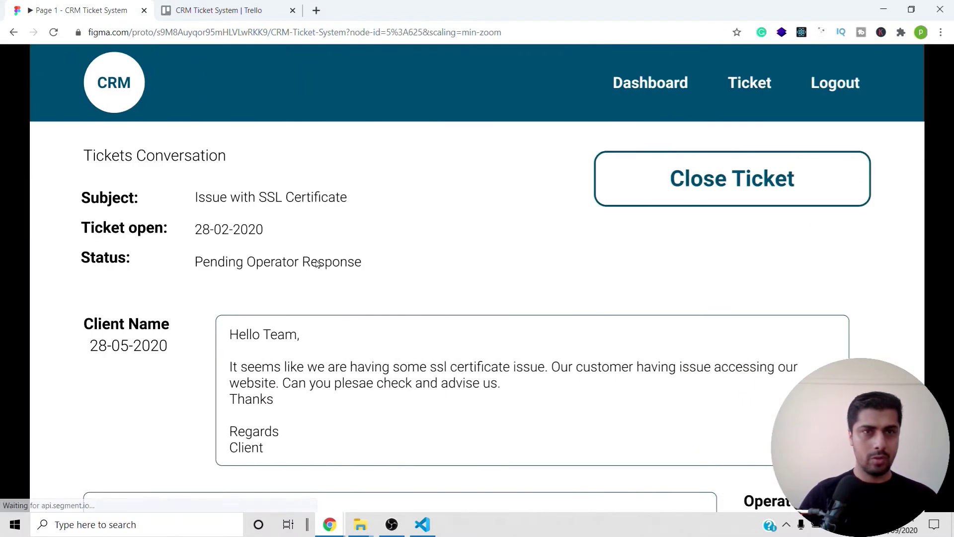
left_click(207, 7)
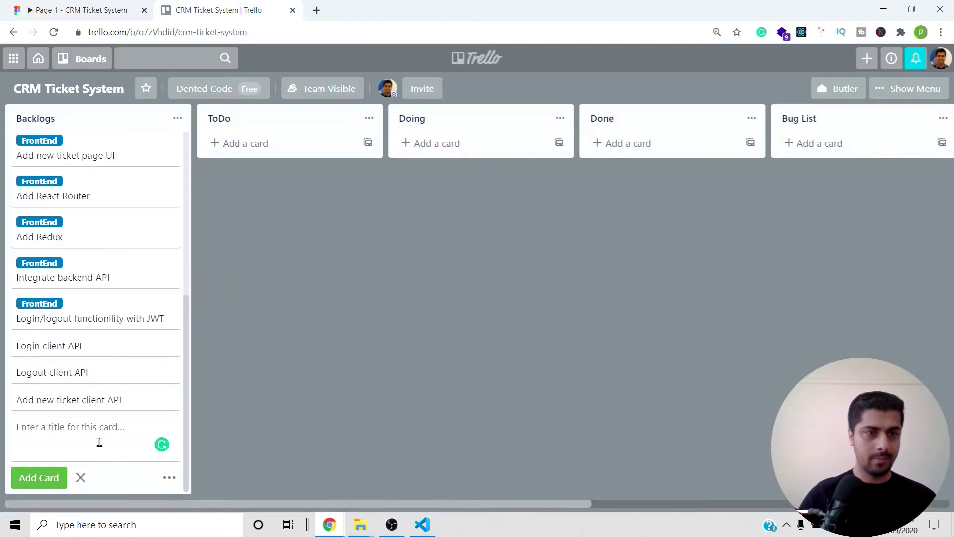
Add a card titled "Fetch a ticket client API" at the end of the Backlogs list
type("Fet")
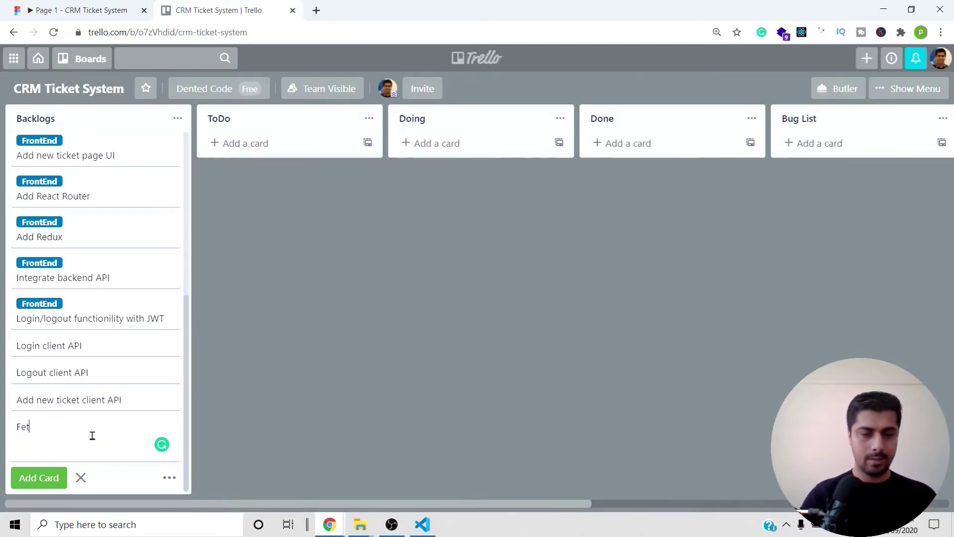
type("ch a ticke")
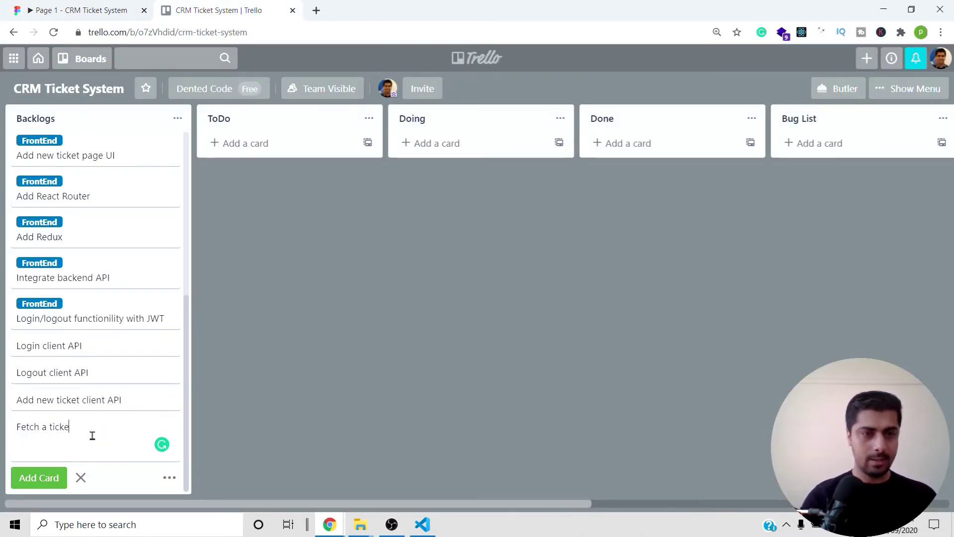
type("t client API")
key("Return")
Add a card titled "Fetch all tickets client API" at the end of the Backlogs list
type("Fetch a")
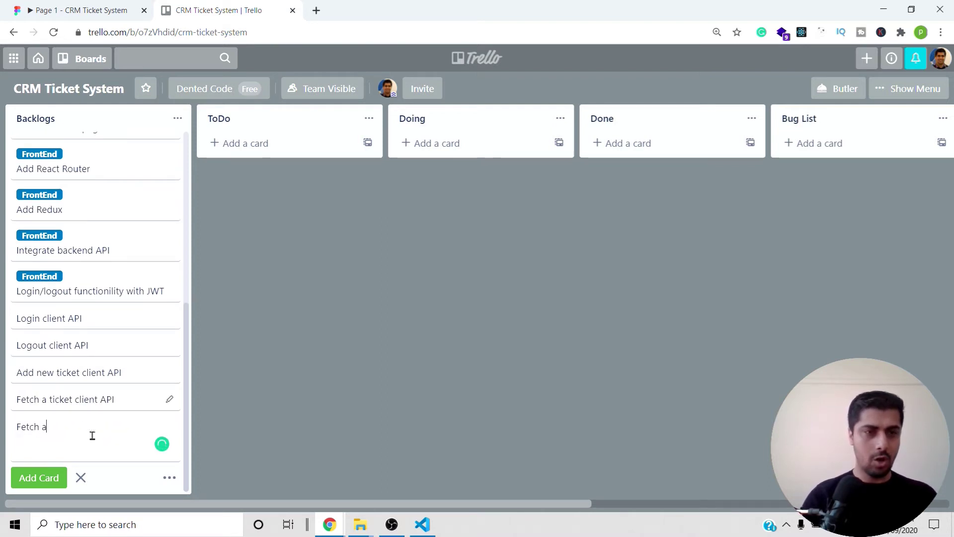
type("ll tiketst")
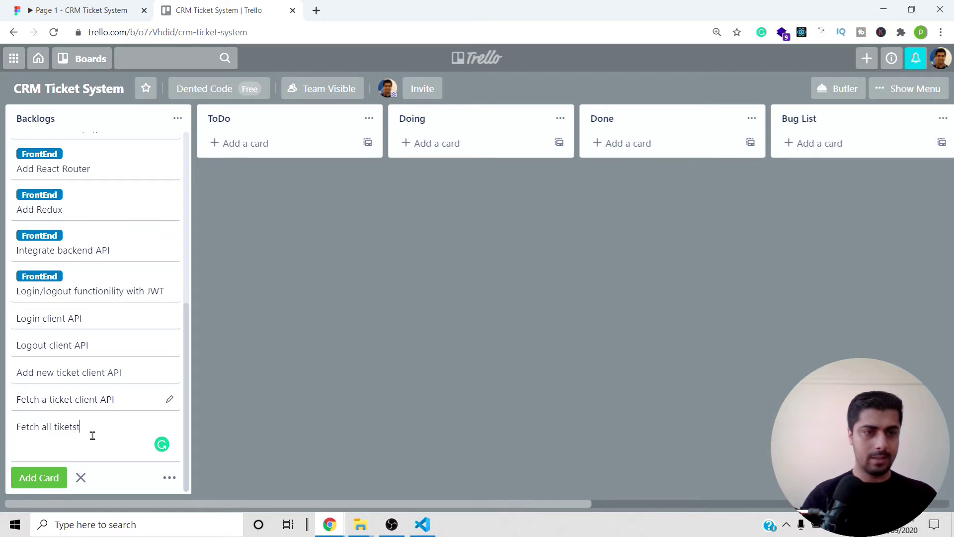
key("BackSpace")
key("BackSpace")
key("BackSpace")
key("BackSpace")
key("BackSpace")
type("cke")
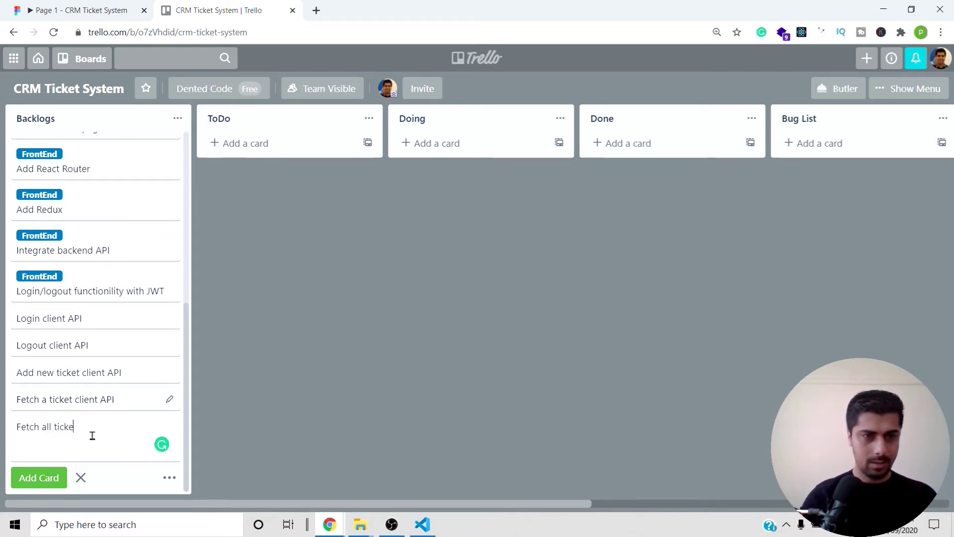
type("ts client API")
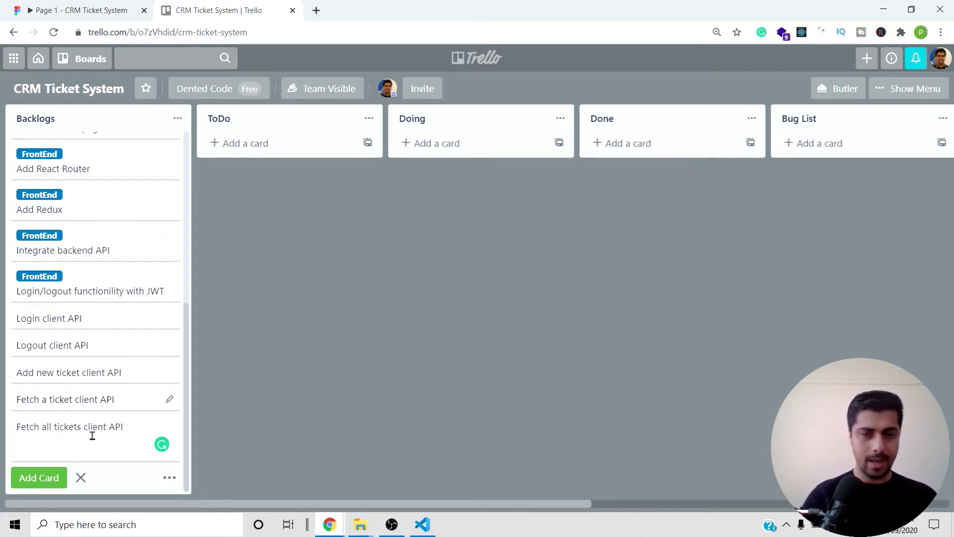
key("Return")
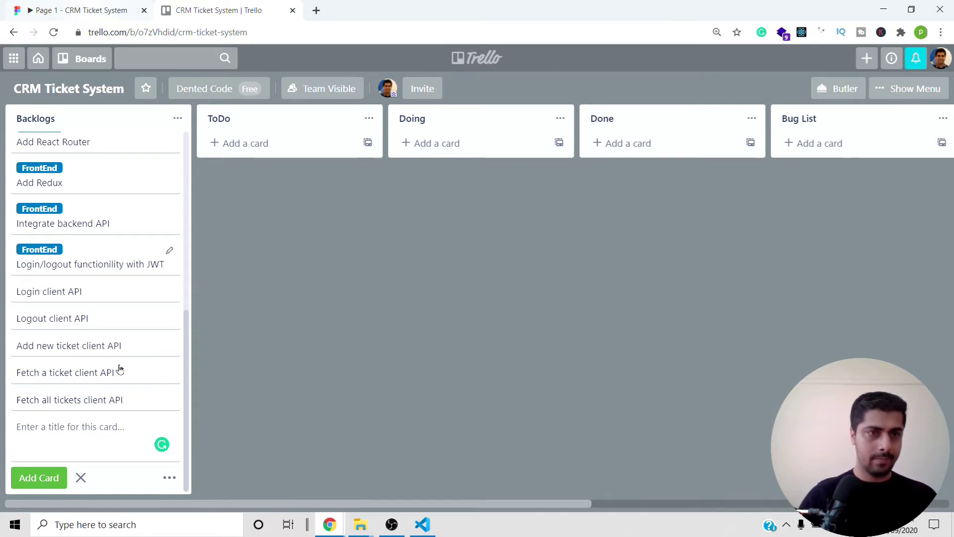
Check the Reply section of the Figma prototype's ticket conversation and add an "Update ticket client API" card to Trello's Backlogs list
left_click(62, 8)
scroll(569, 446, "down", 6)
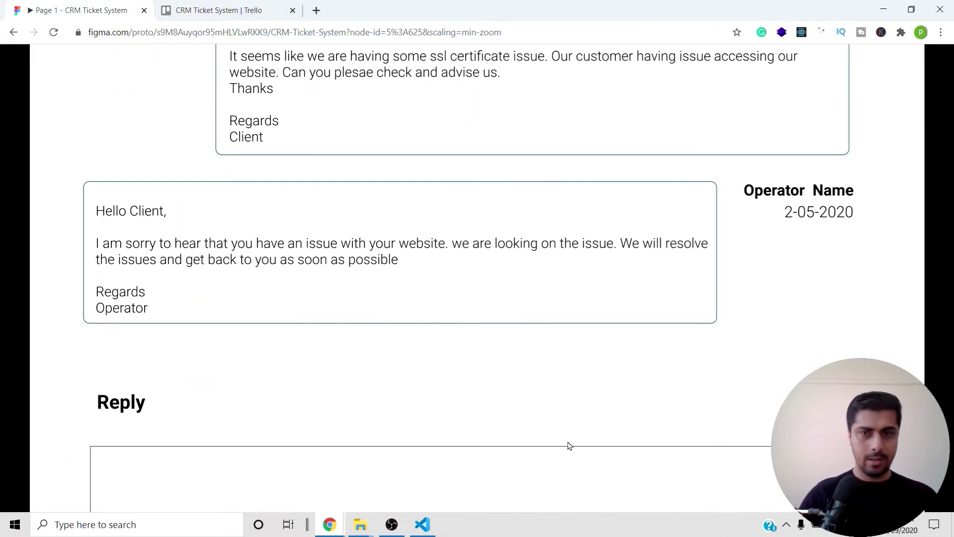
left_click(218, 10)
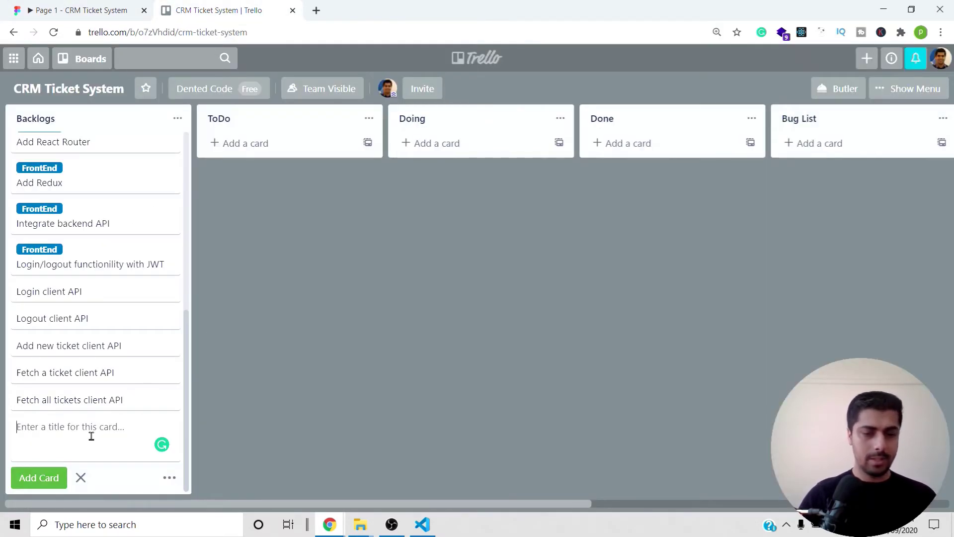
type("Upd")
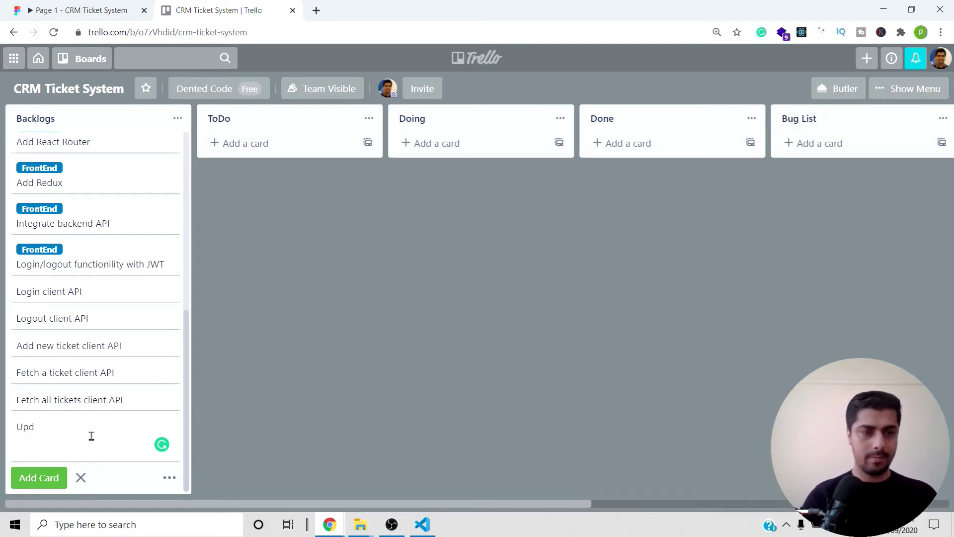
type("ate Tic")
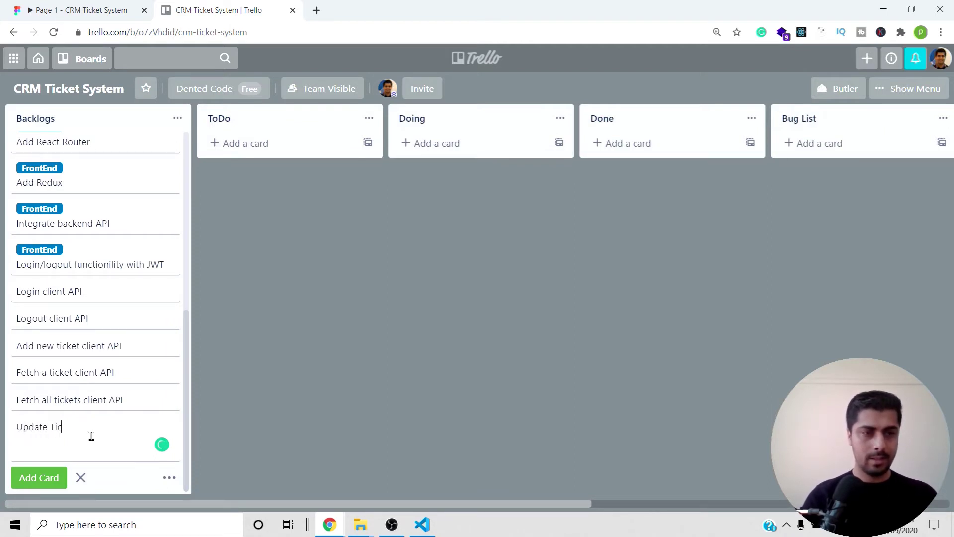
key("BackSpace")
key("BackSpace")
type("ticket ")
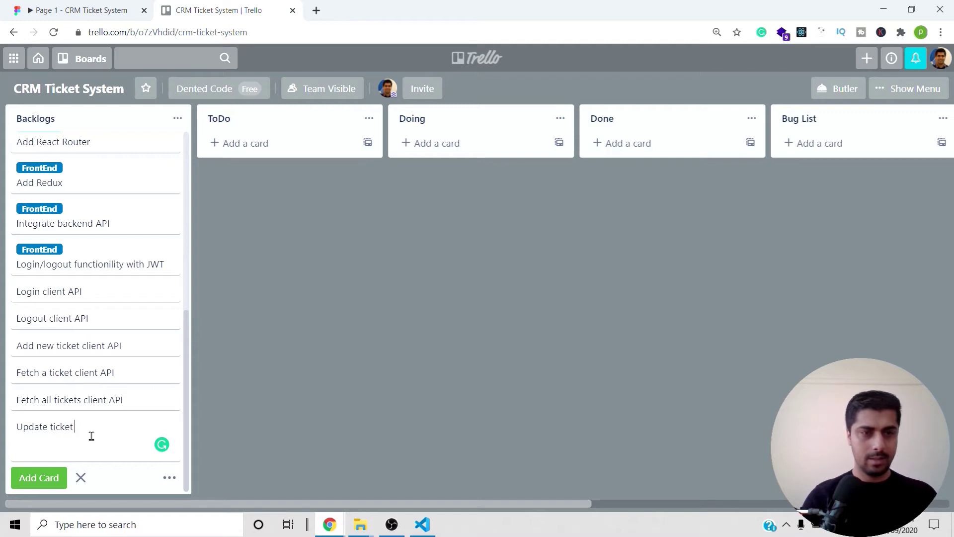
type("client API")
key("Return")
Check the Close Ticket action in the Figma prototype and add a "Closet ticket client API" card to Trello's Backlogs list
left_click(87, 4)
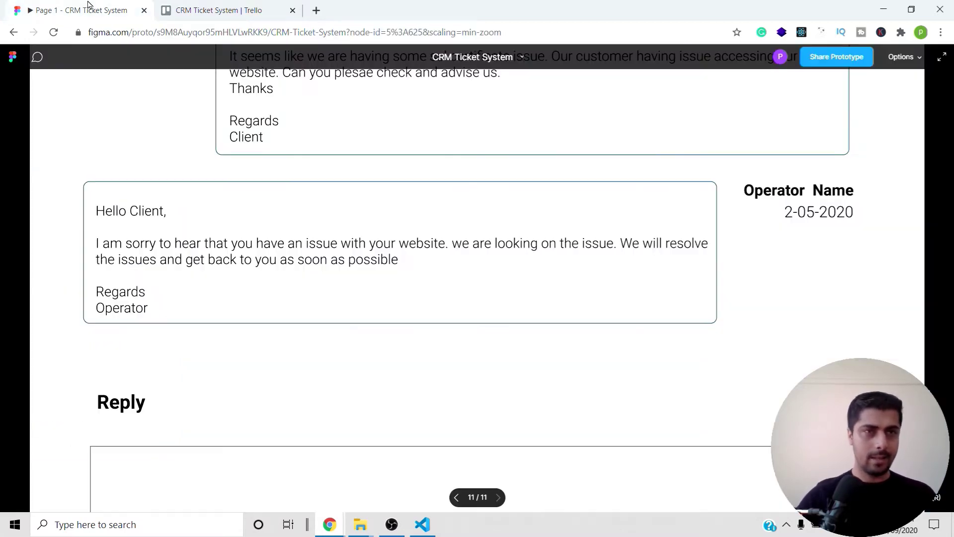
scroll(750, 278, "up", 10)
left_click(704, 199)
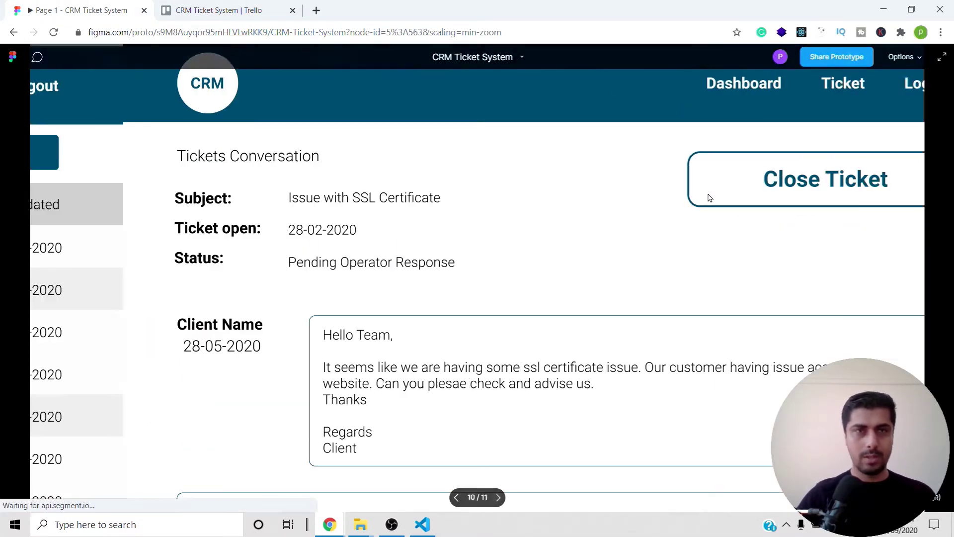
left_click(214, 9)
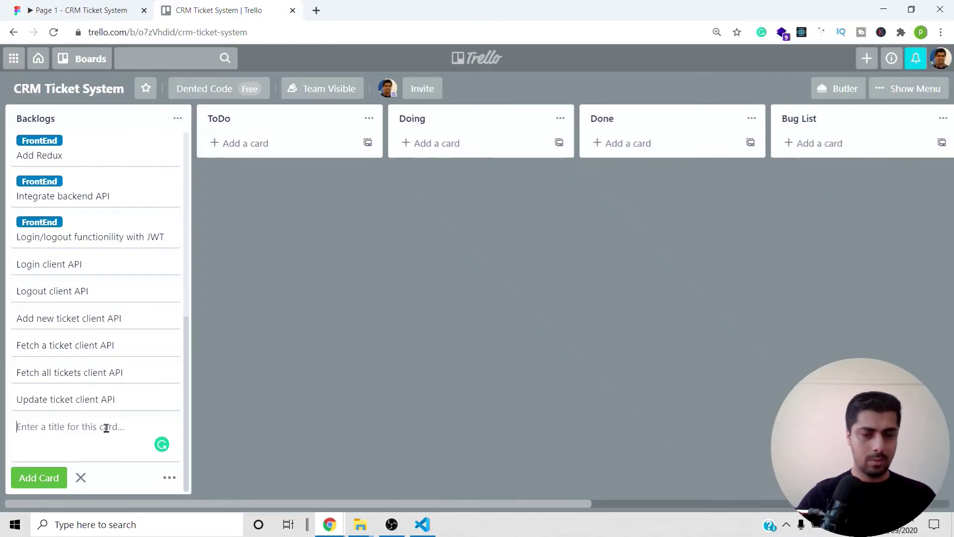
type("Cl")
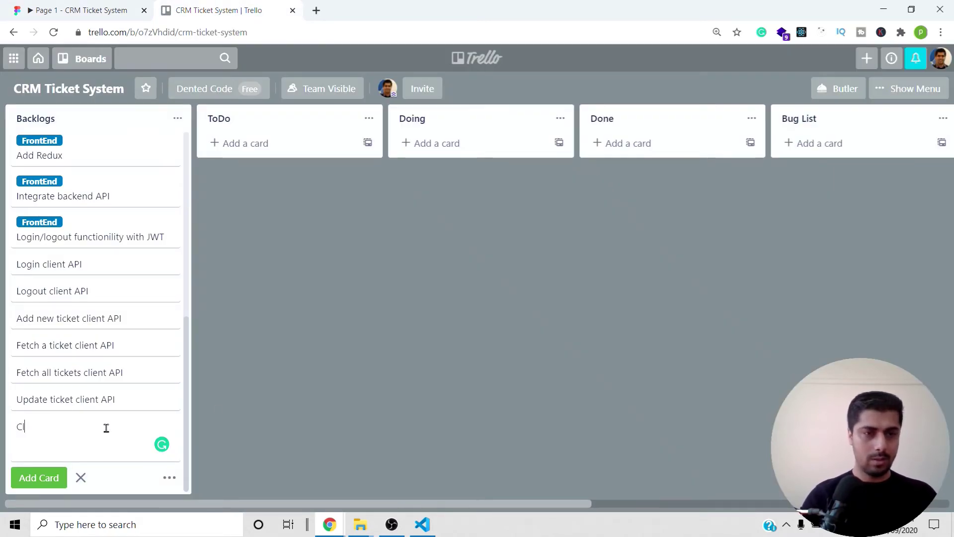
type("oset ticket ")
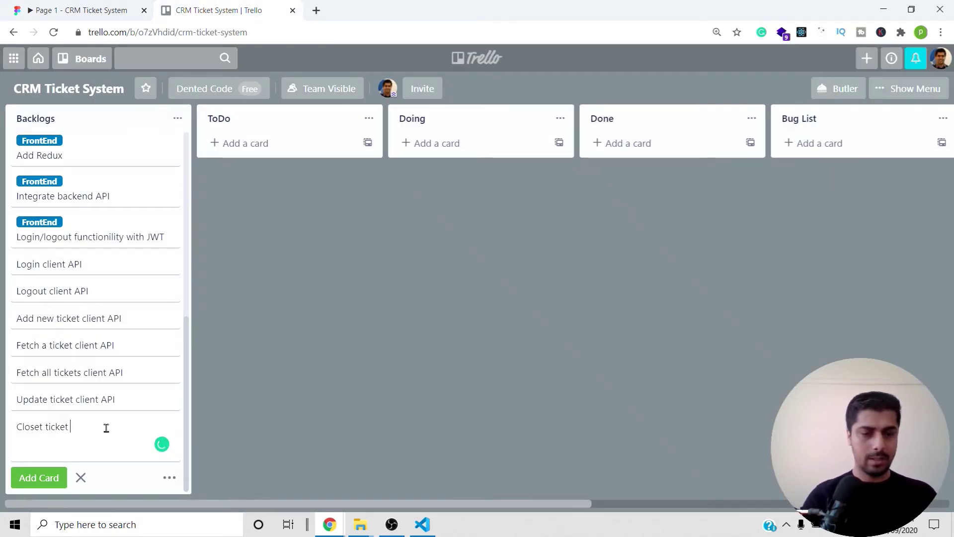
type("client API")
key("Return")
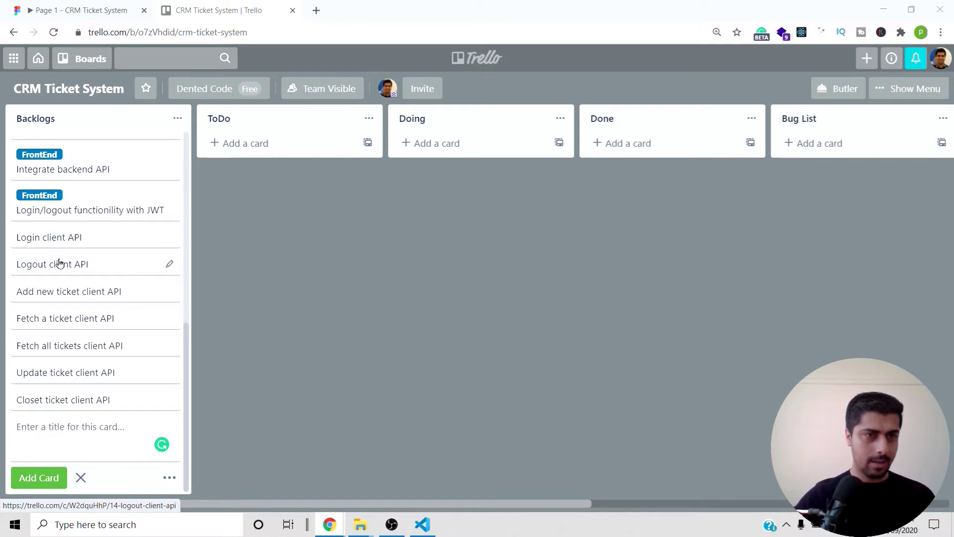
Add a "Forget Password client API" card to Backlogs and move it directly below the Logout client API card
left_click(69, 429)
type("F")
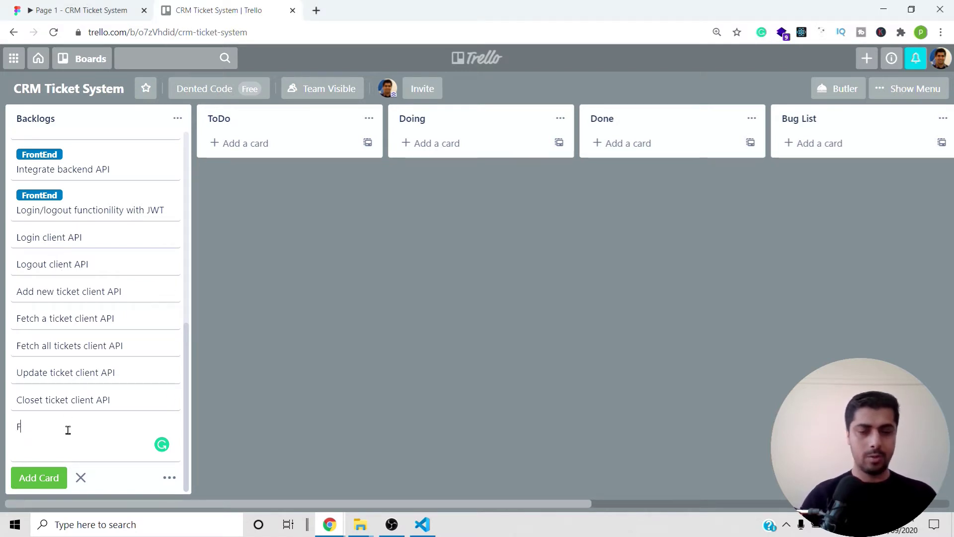
type("orget P")
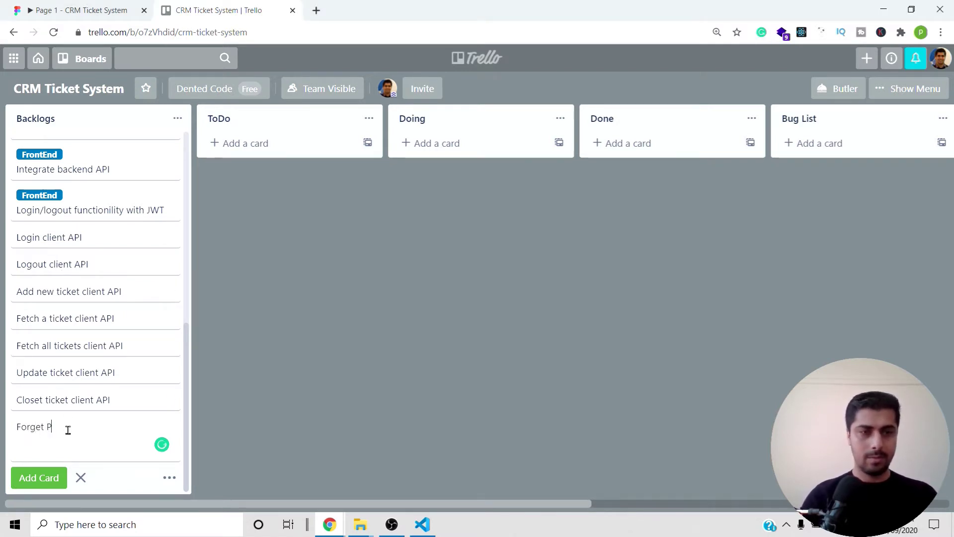
type("assword client API")
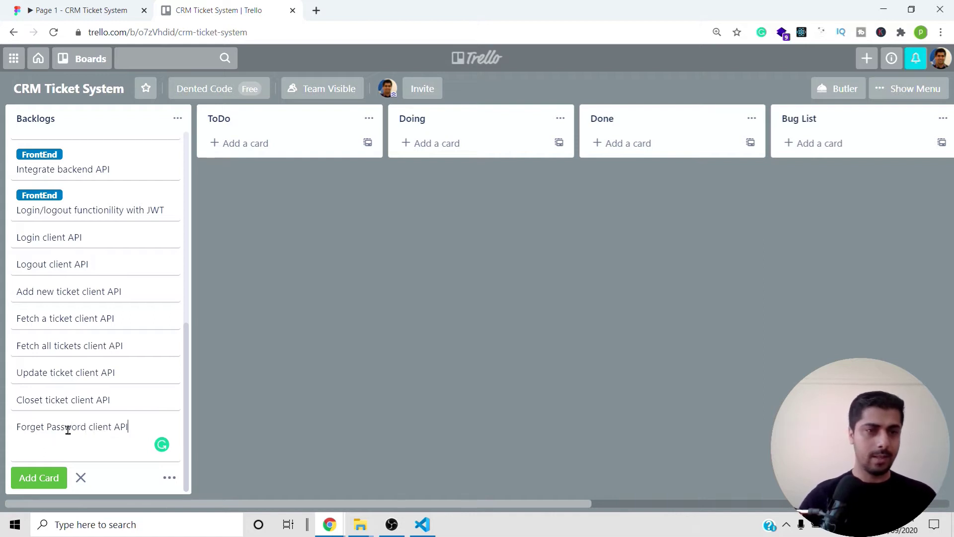
left_click(225, 418)
left_click_drag(62, 461, 61, 320)
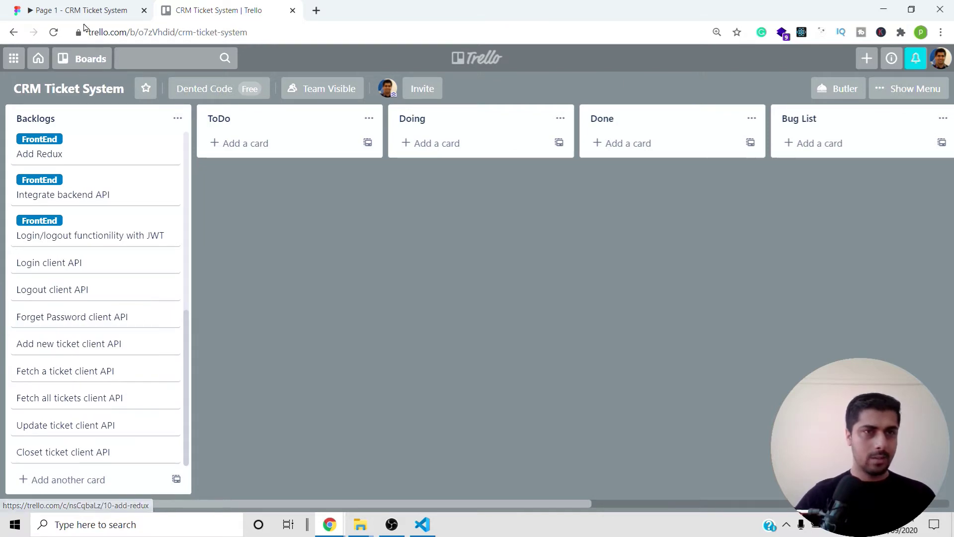
In the Figma prototype, go from Logout through Client Login to the client Dashboard and examine its ticket totals and recent tickets
left_click(99, 11)
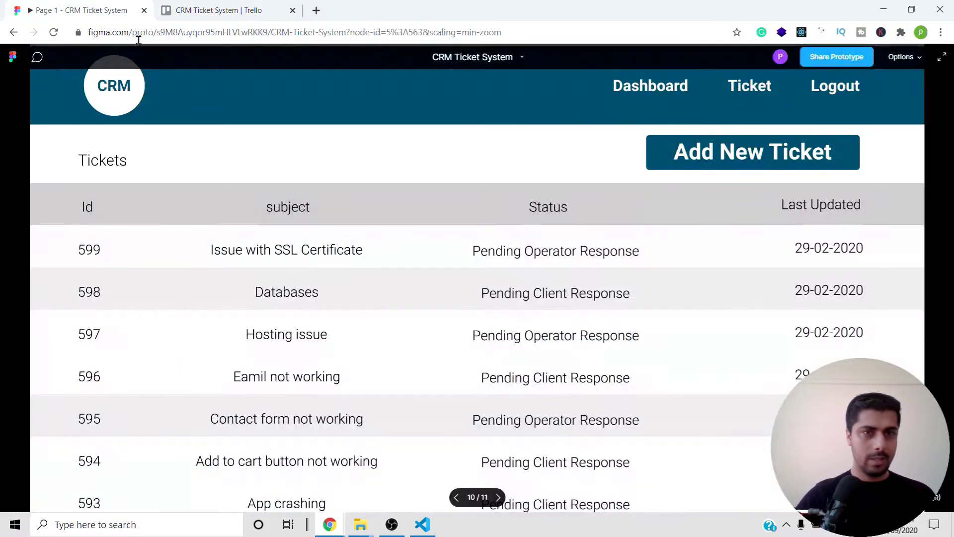
left_click(818, 88)
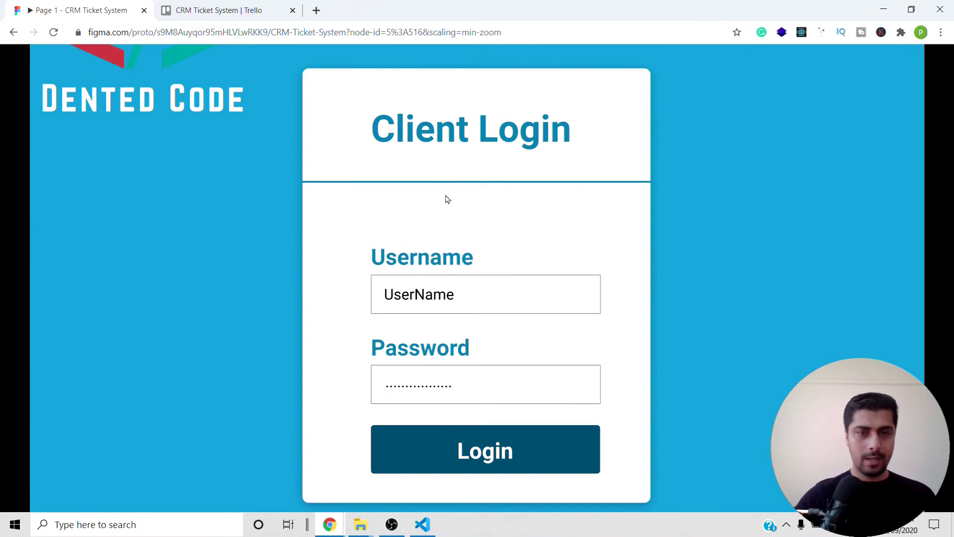
left_click(495, 464)
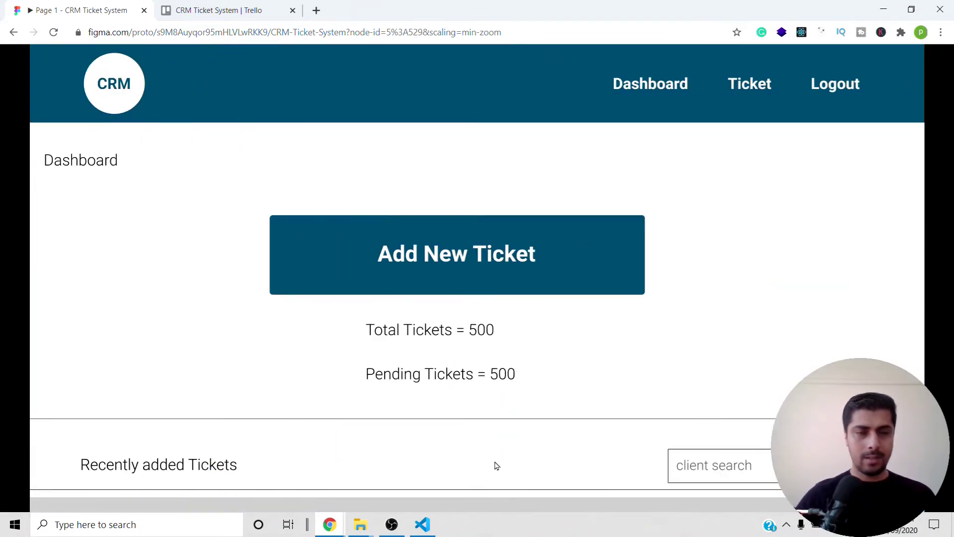
scroll(487, 205, "down", 3)
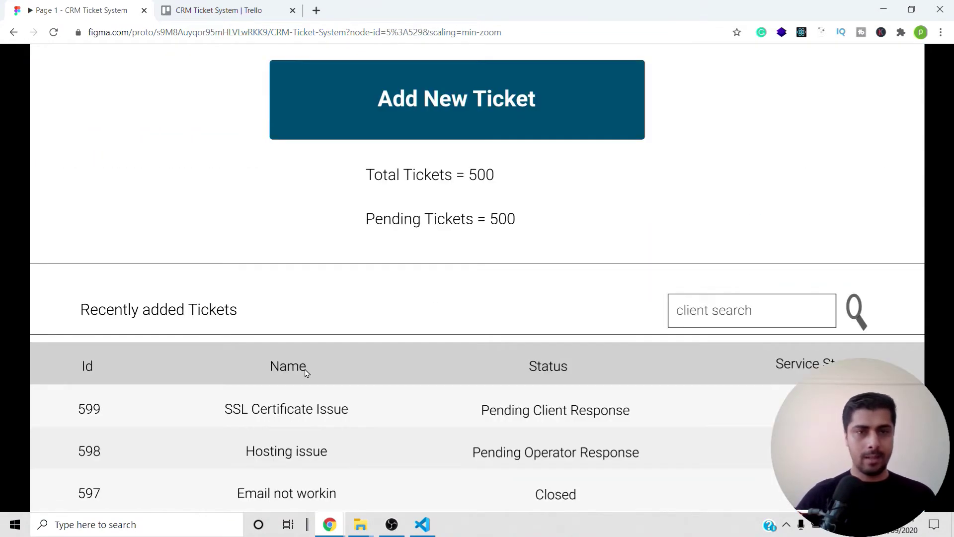
scroll(307, 373, "down", 1)
scroll(433, 479, "up", 2)
scroll(408, 330, "down", 2)
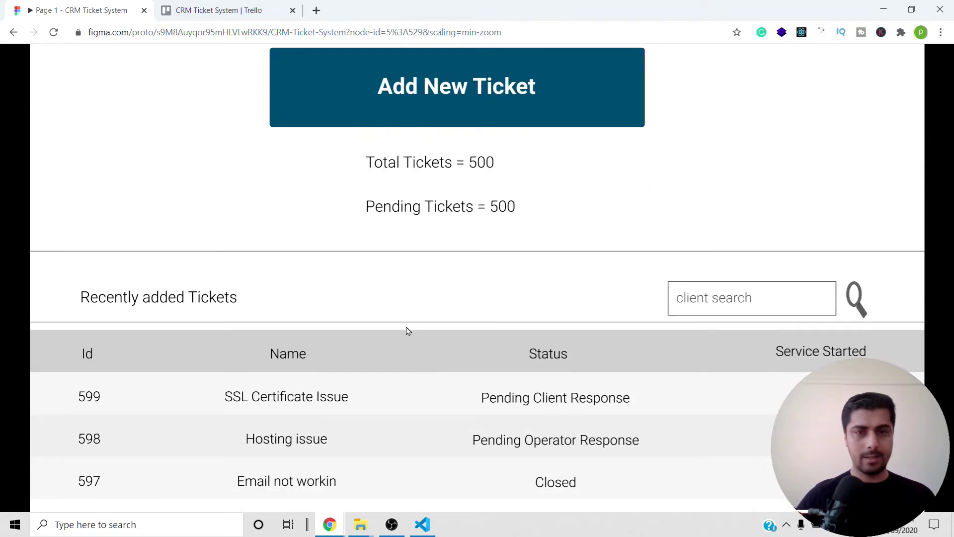
scroll(494, 426, "up", 3)
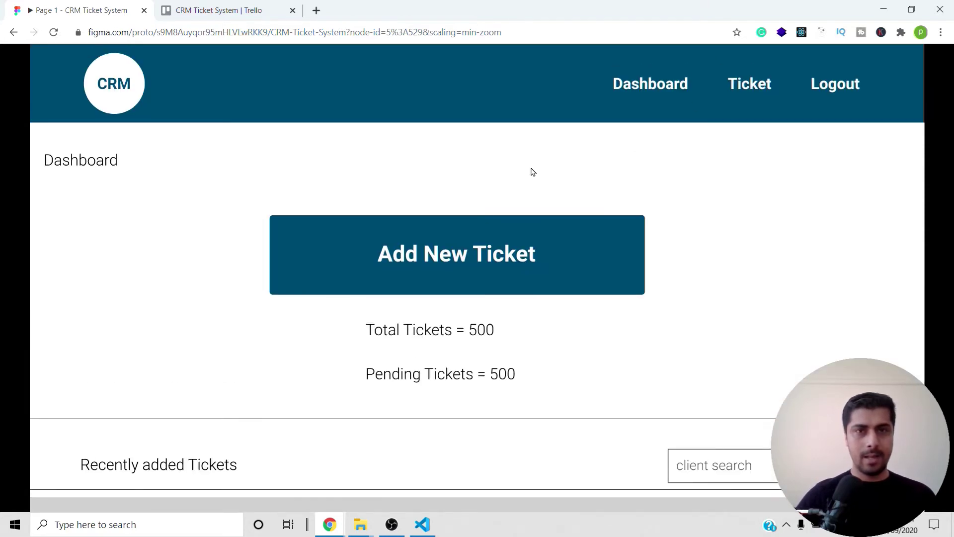
Walk through the prototype's Add New Ticket form, Tickets list and SSL certificate ticket conversation, ending on the Tickets list
left_click(460, 251)
scroll(511, 279, "down", 3)
scroll(547, 348, "up", 3)
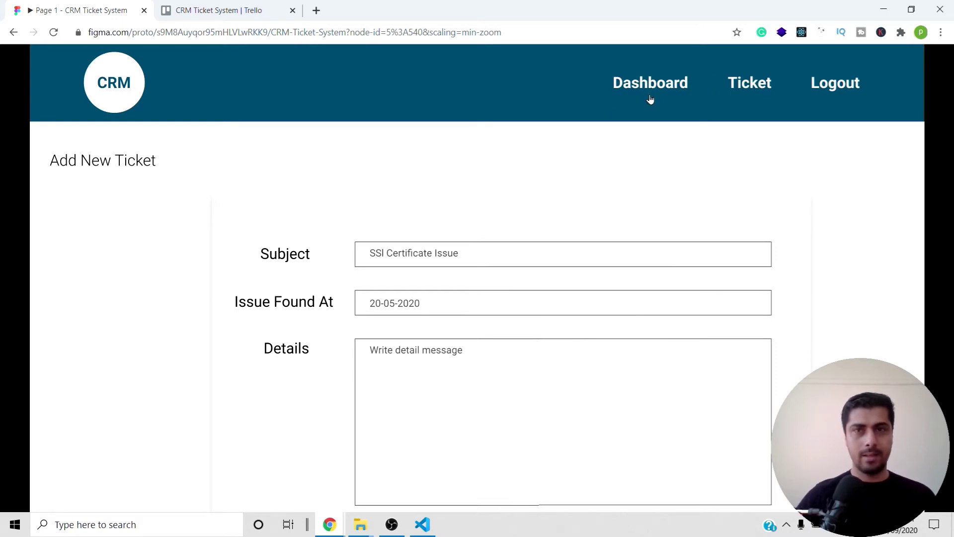
scroll(598, 341, "down", 3)
left_click(478, 360)
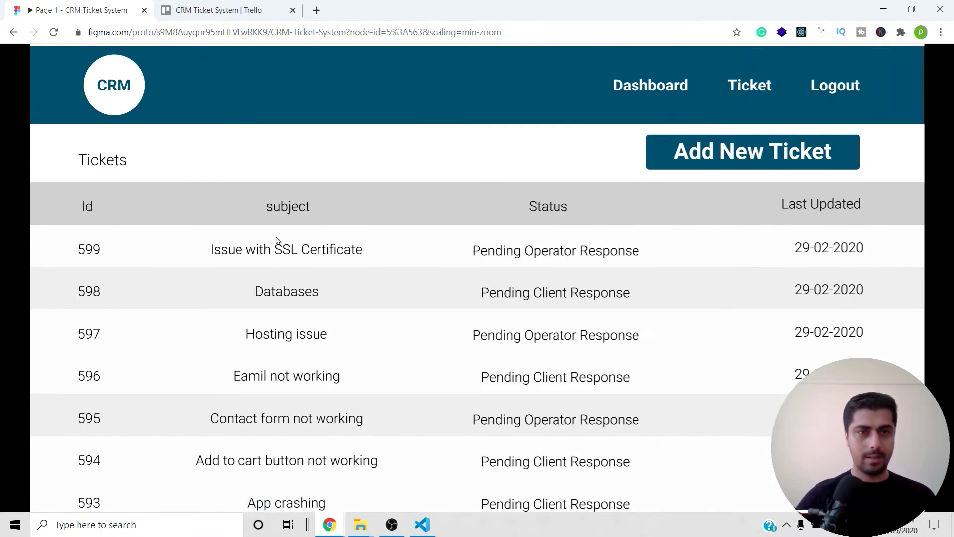
left_click(270, 256)
scroll(430, 404, "down", 5)
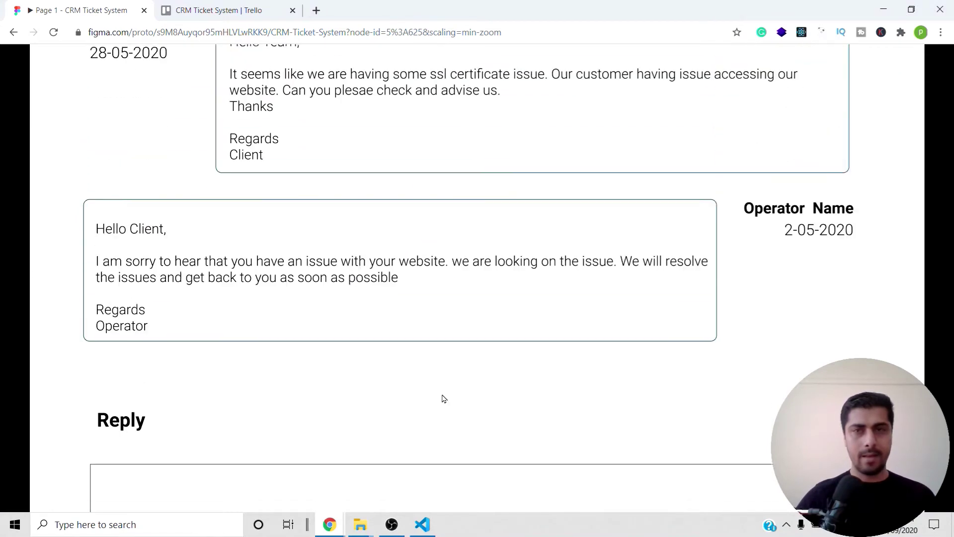
scroll(443, 398, "up", 5)
left_click(731, 186)
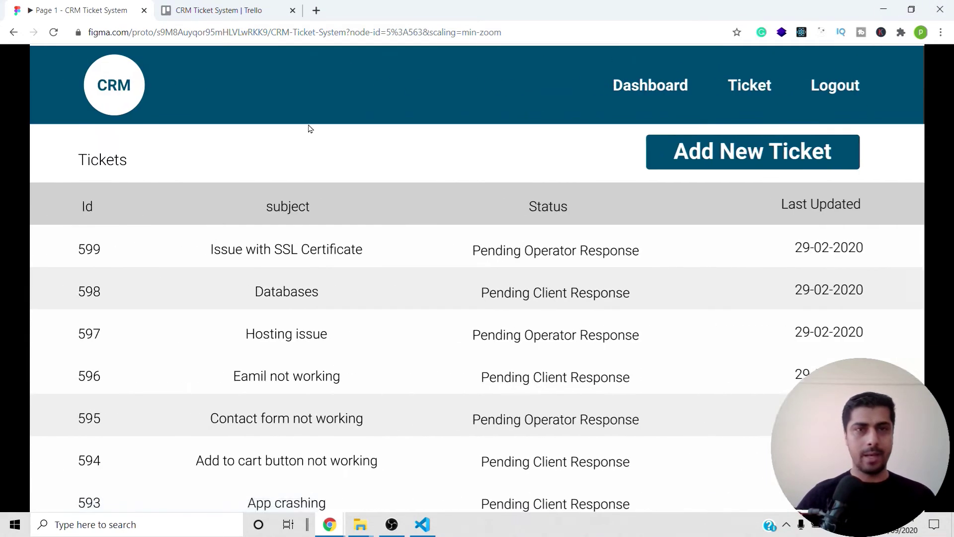
Return to the Trello board and apply the green "Client side API" label to the Login client API card
left_click(219, 10)
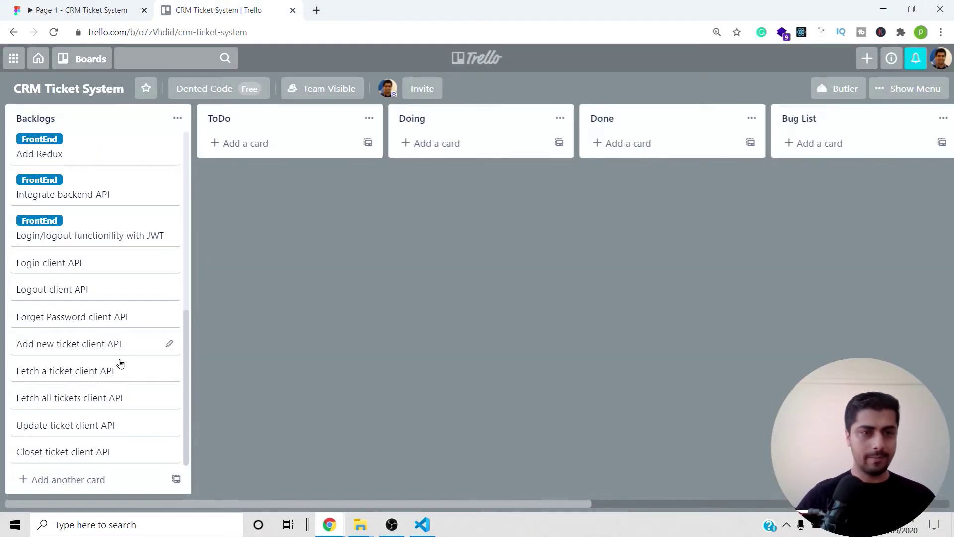
left_click(108, 265)
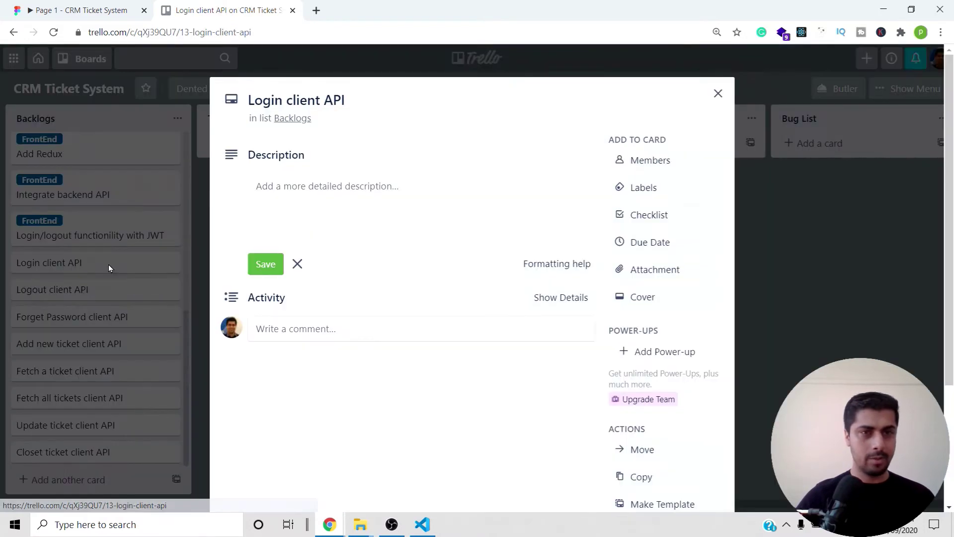
left_click(653, 189)
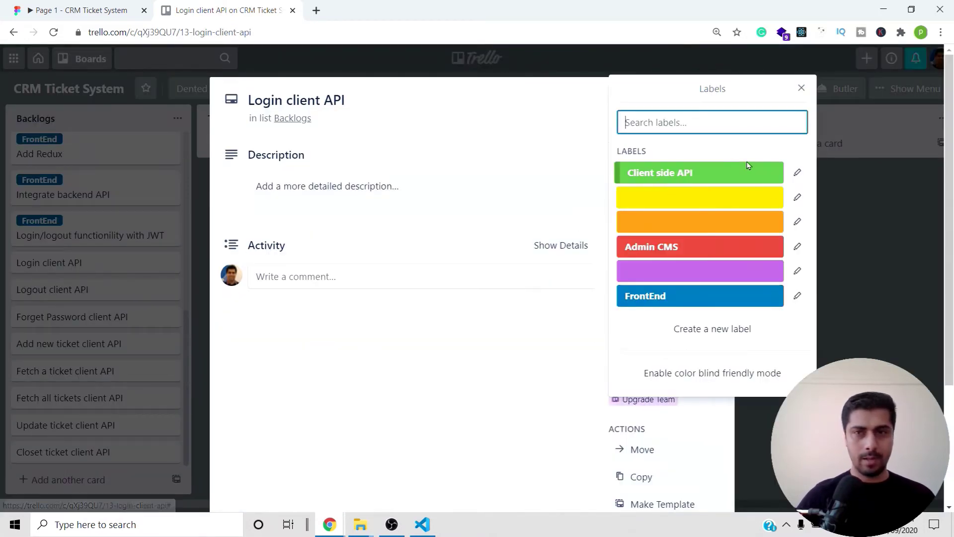
left_click(666, 174)
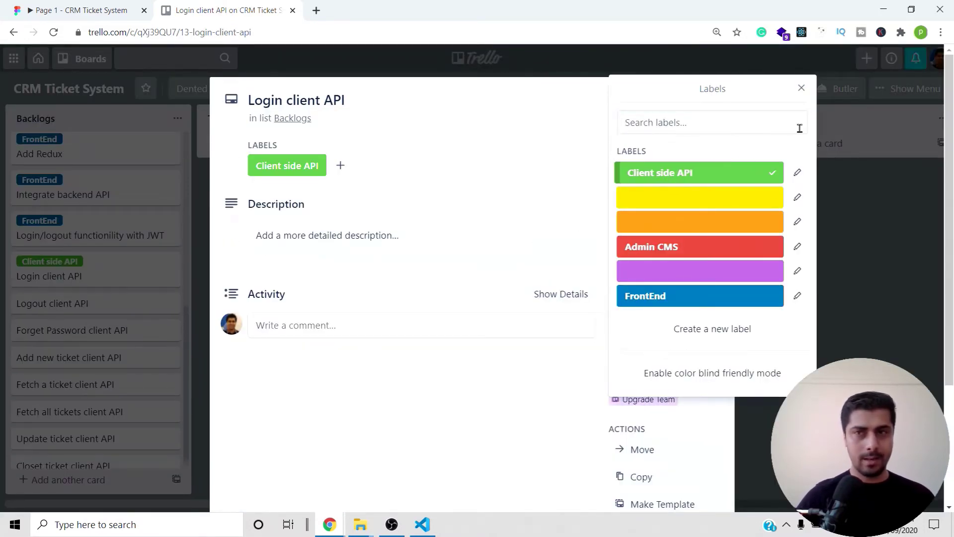
left_click(802, 88)
key("Escape")
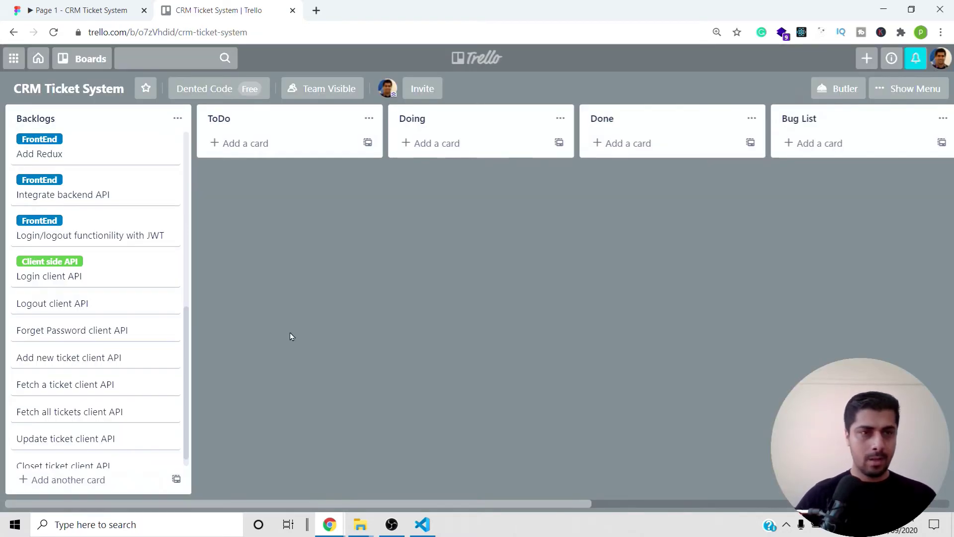
Apply the "Client side API" label to the cards from Logout client API through Update ticket client API in Backlogs
left_click(119, 312)
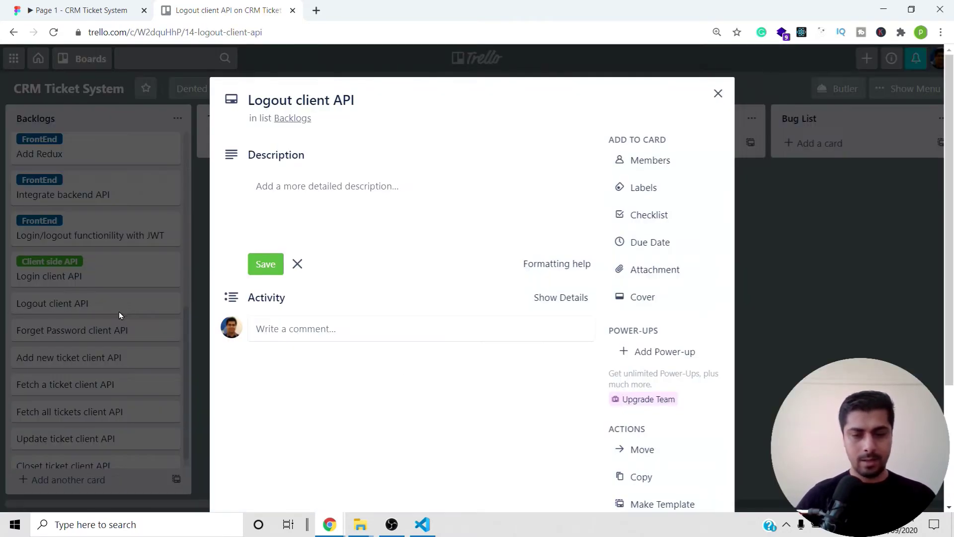
left_click(119, 320)
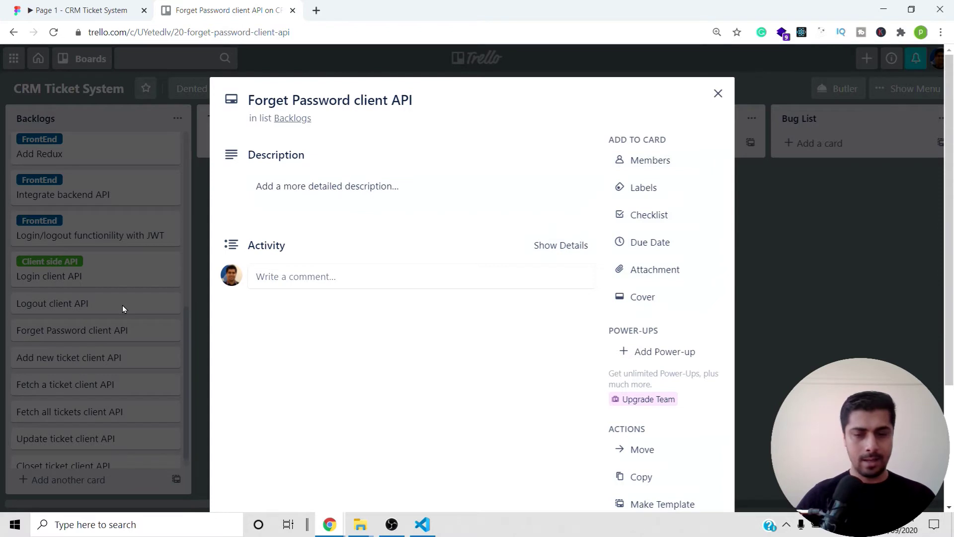
key("l")
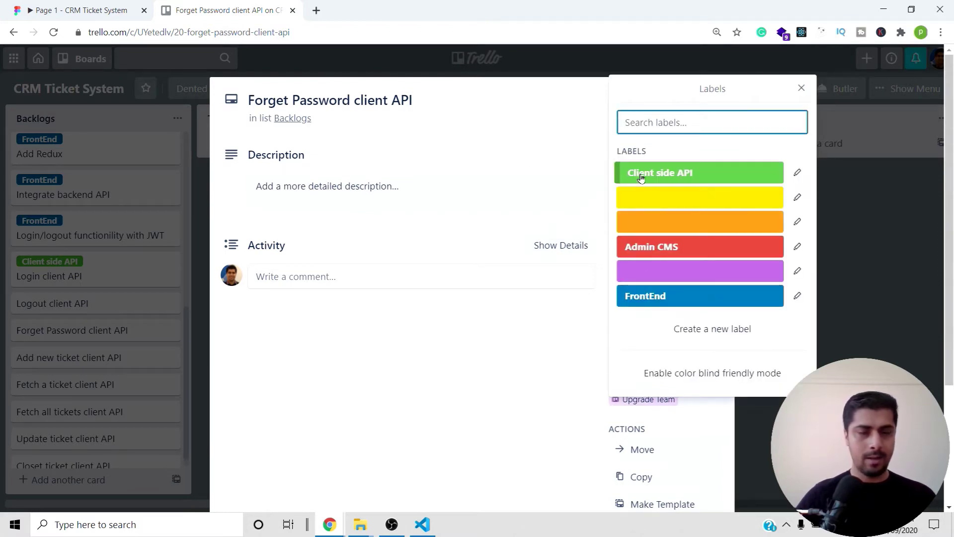
left_click(664, 174)
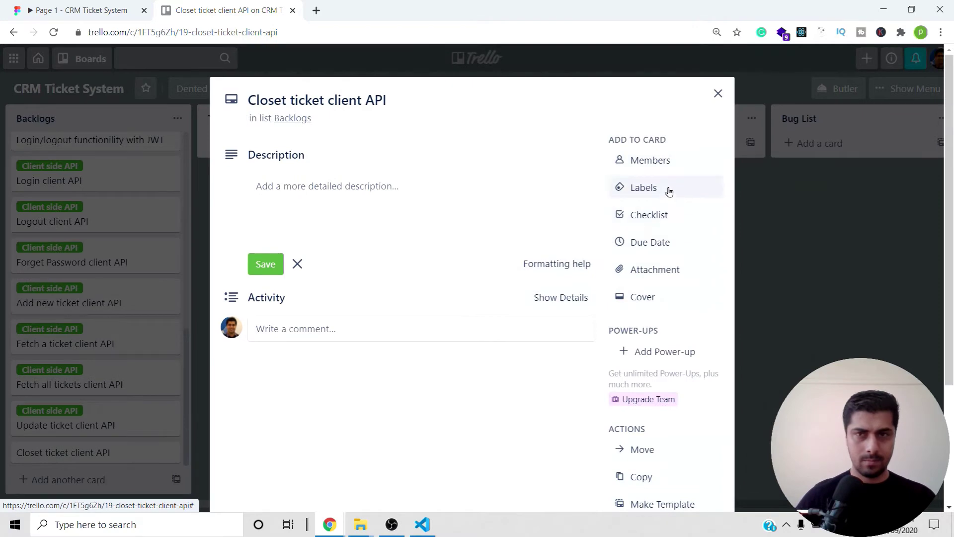
Apply the "Client side API" label to the Closet ticket client API card and look over the Backlogs list
left_click(669, 192)
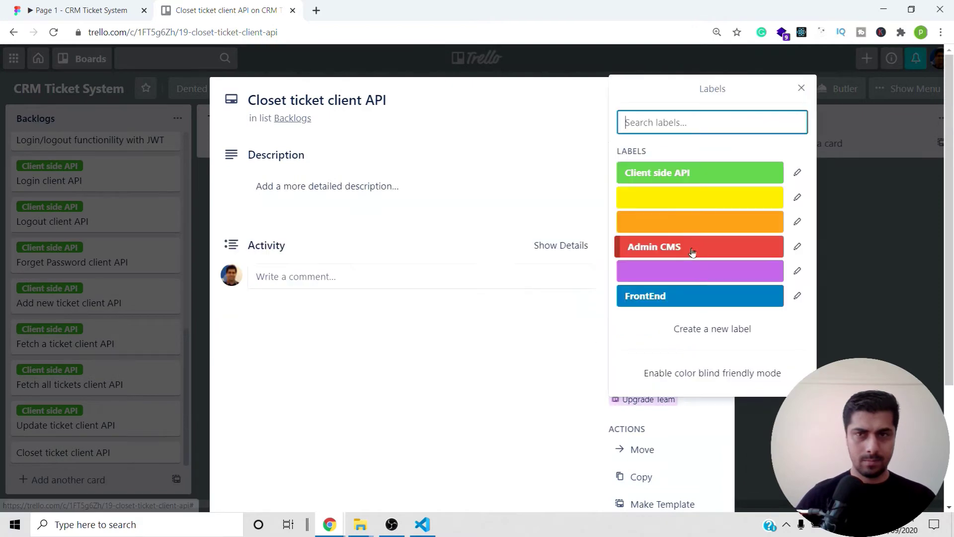
left_click(673, 172)
key("Escape")
key("Escape")
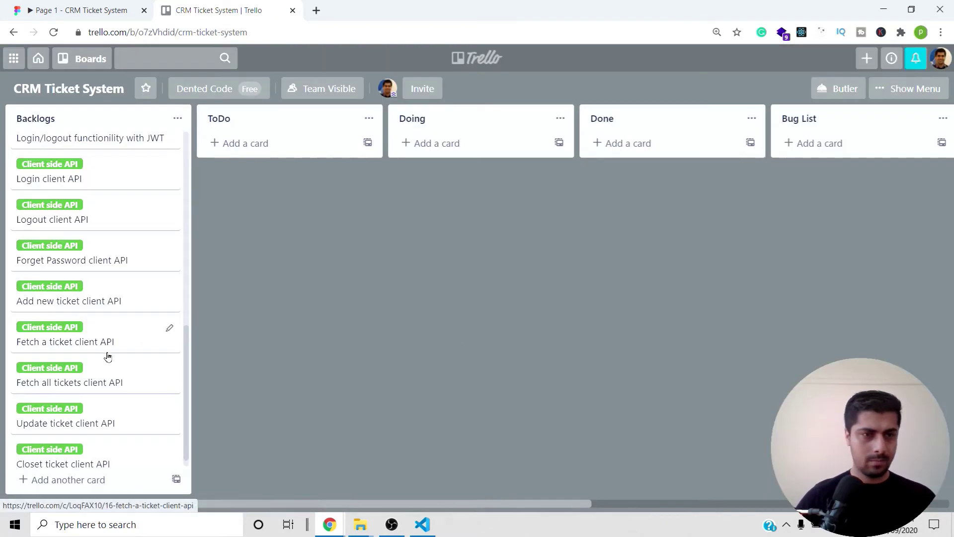
scroll(99, 357, "down", 1)
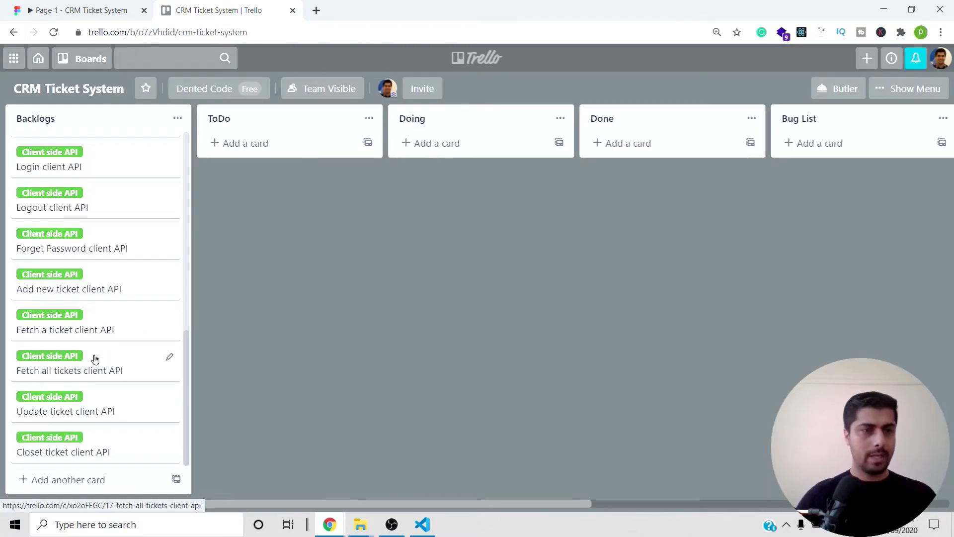
scroll(94, 311, "up", 8)
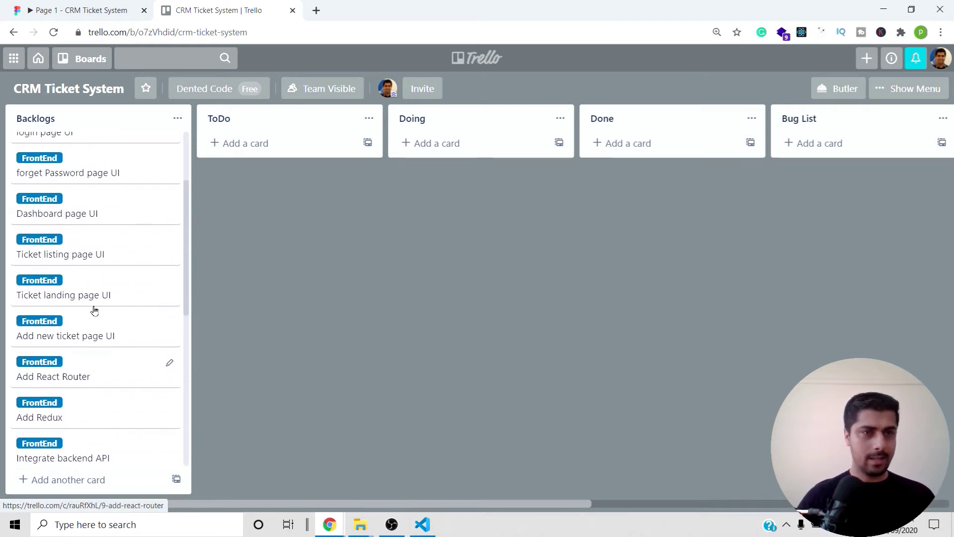
scroll(94, 311, "up", 4)
scroll(94, 318, "down", 10)
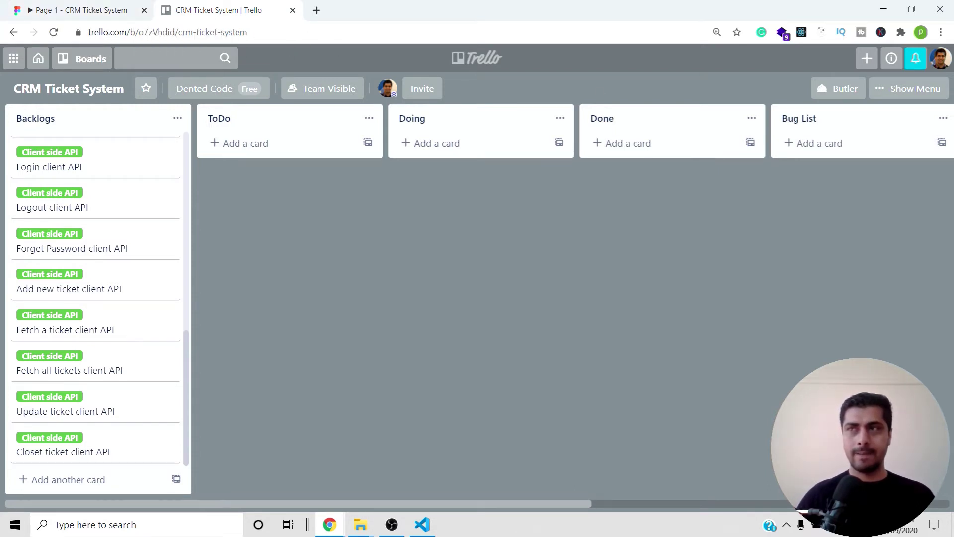
In the Figma prototype, log out of the client portal and open the Admin Login page to examine its form
left_click(76, 16)
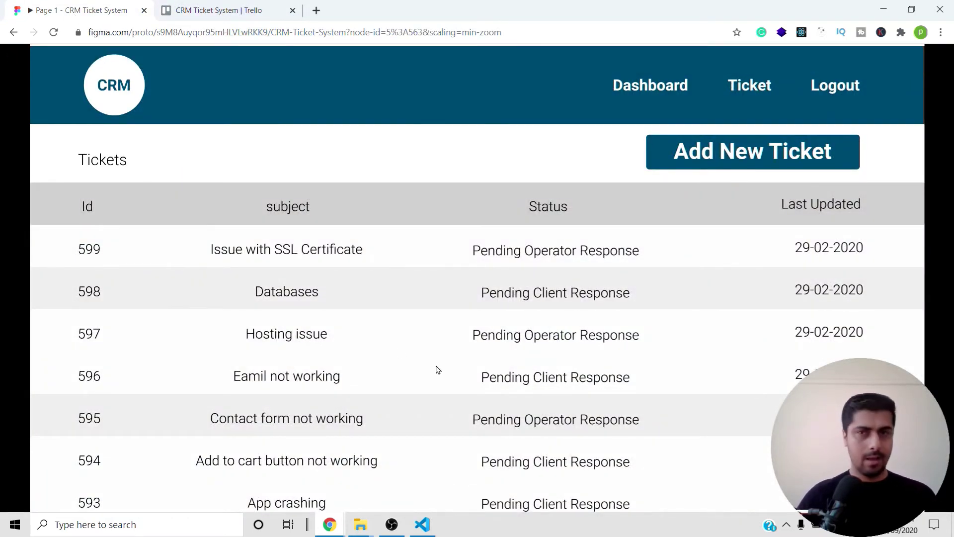
left_click(747, 90)
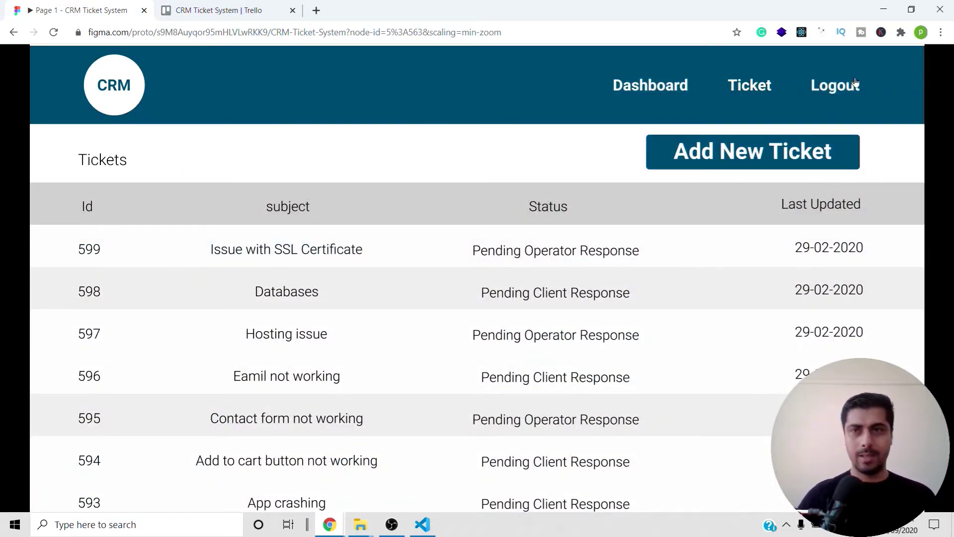
left_click(837, 86)
scroll(289, 353, "down", 3)
left_click(343, 459)
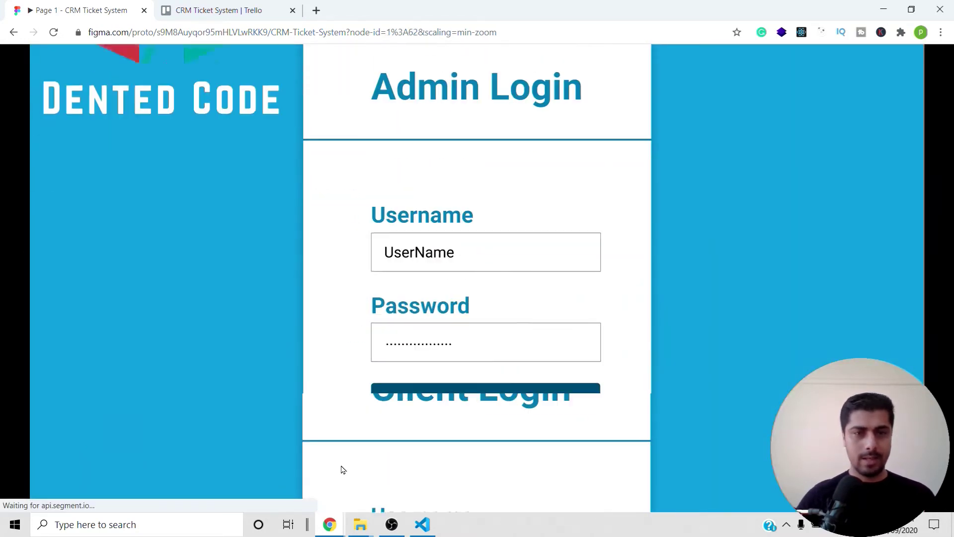
scroll(420, 378, "down", 3)
scroll(433, 296, "up", 3)
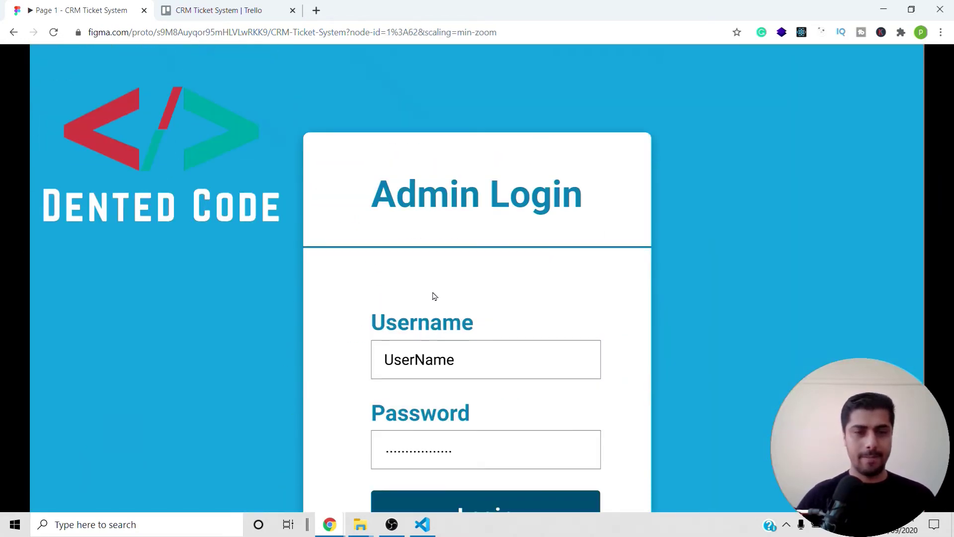
scroll(443, 315, "down", 3)
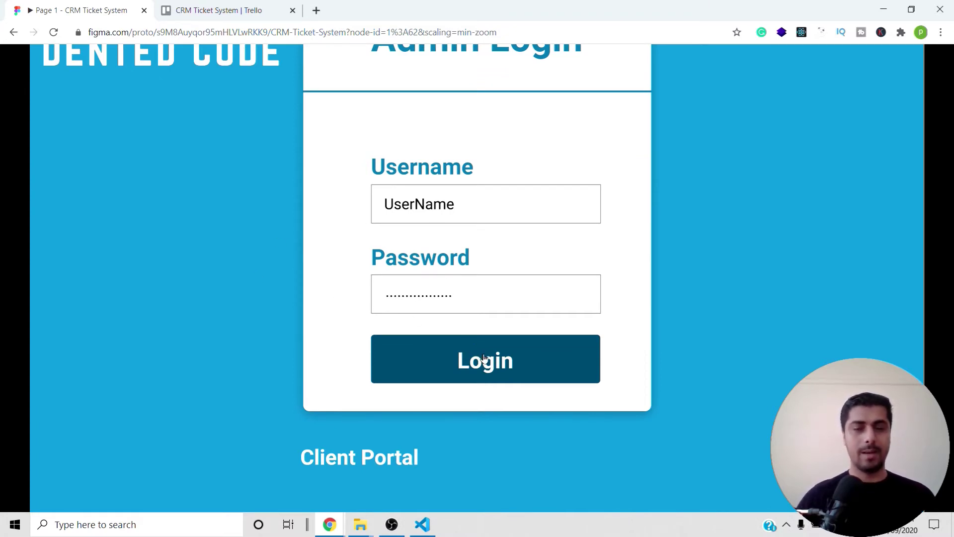
Log in to the prototype's admin portal and examine the admin Dashboard and Client pages
left_click(489, 370)
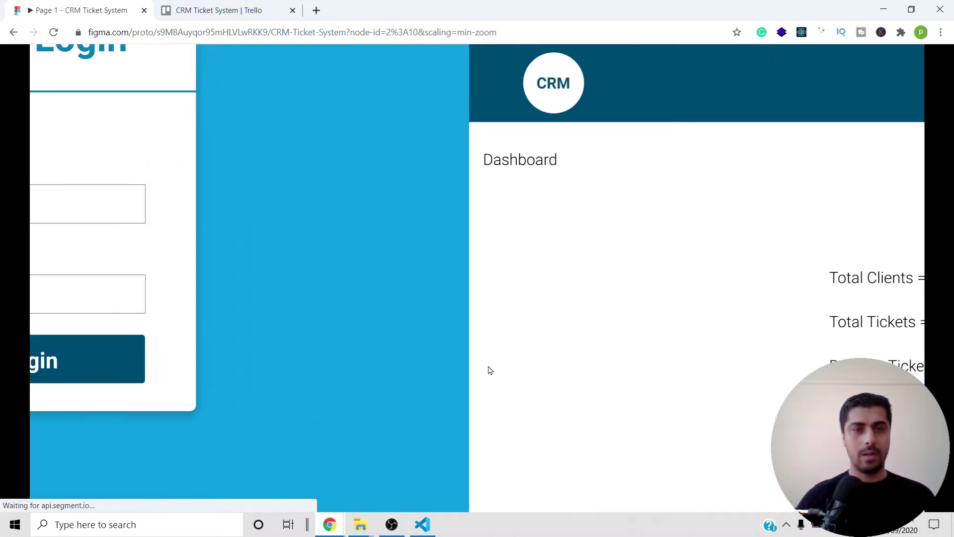
scroll(326, 354, "down", 3)
scroll(487, 261, "up", 3)
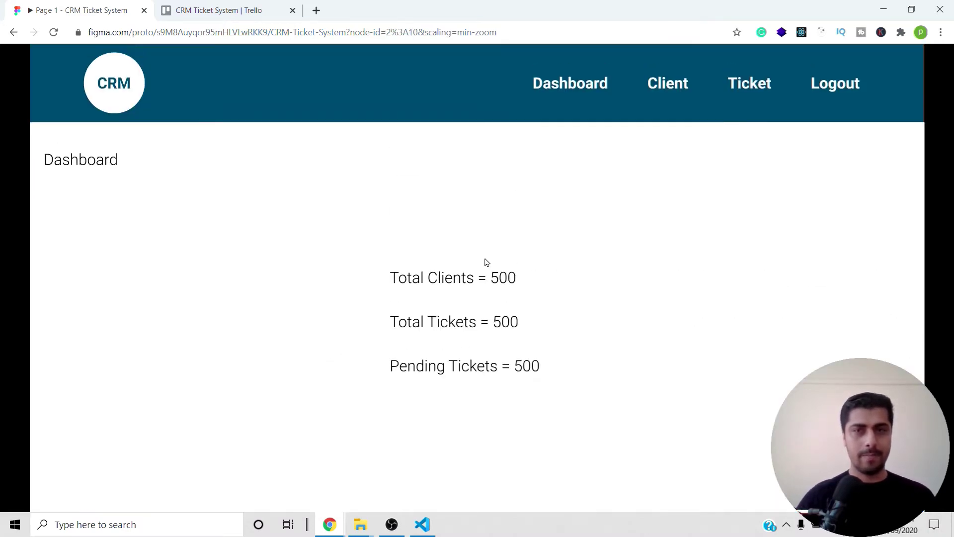
left_click(660, 85)
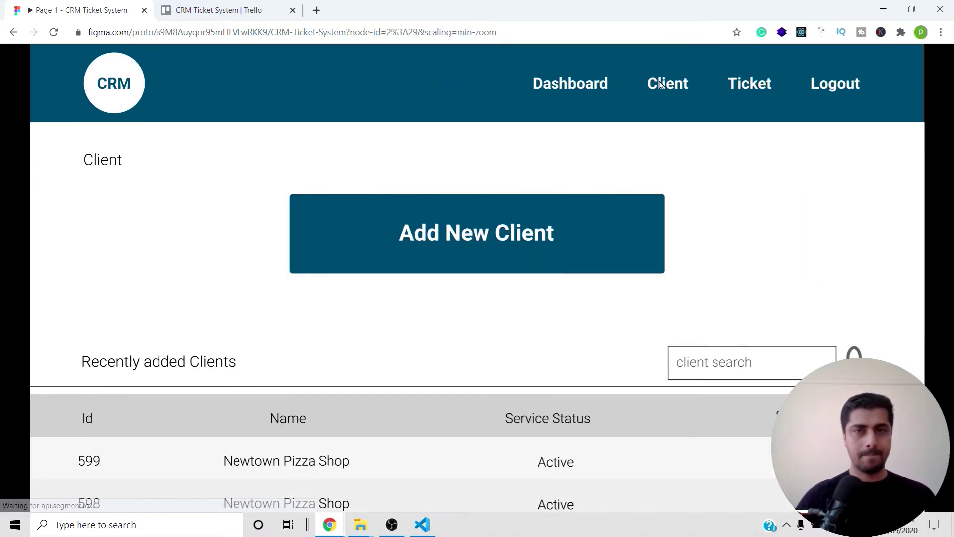
scroll(517, 436, "down", 3)
scroll(526, 387, "up", 3)
scroll(537, 337, "up", 1)
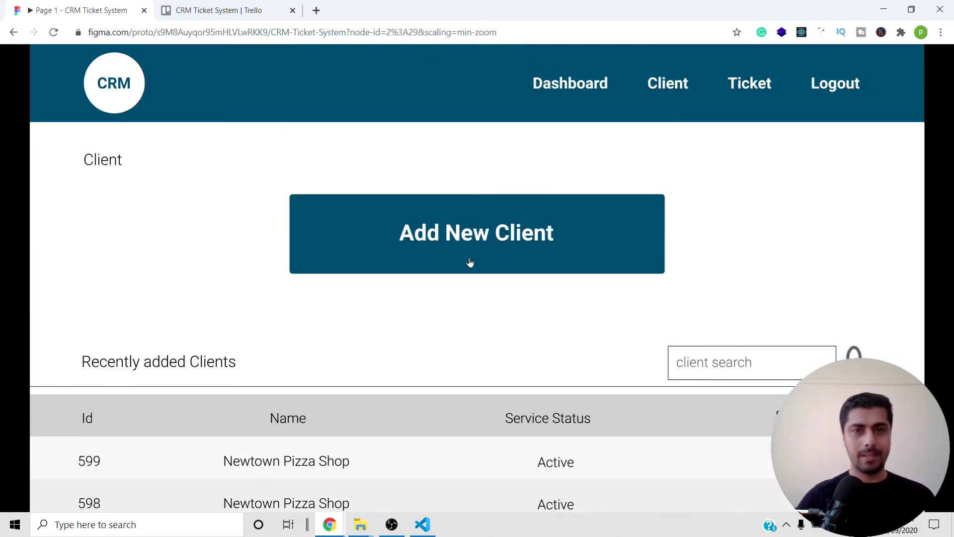
Walk through the prototype's new client form, ticket list and SSL certificate ticket conversation, ending with logging out
left_click(468, 261)
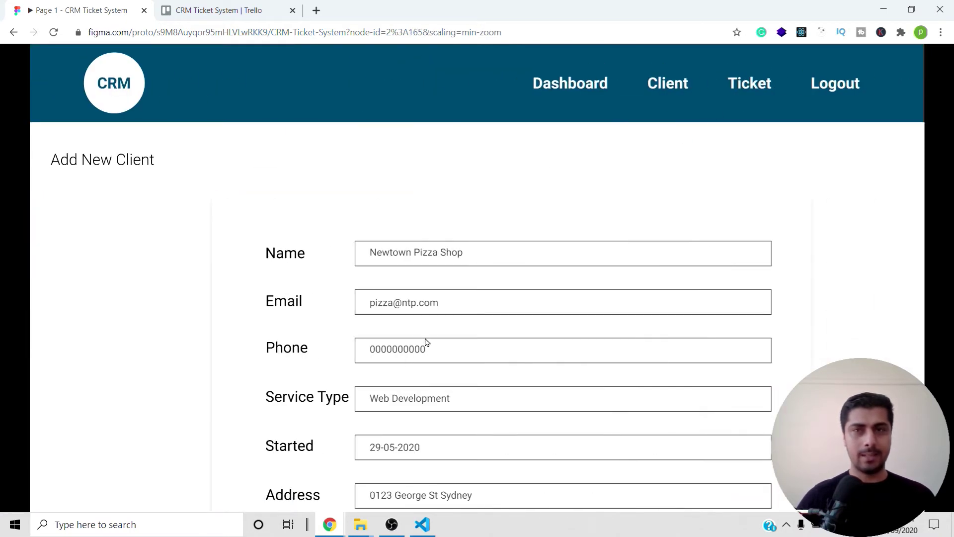
left_click(751, 82)
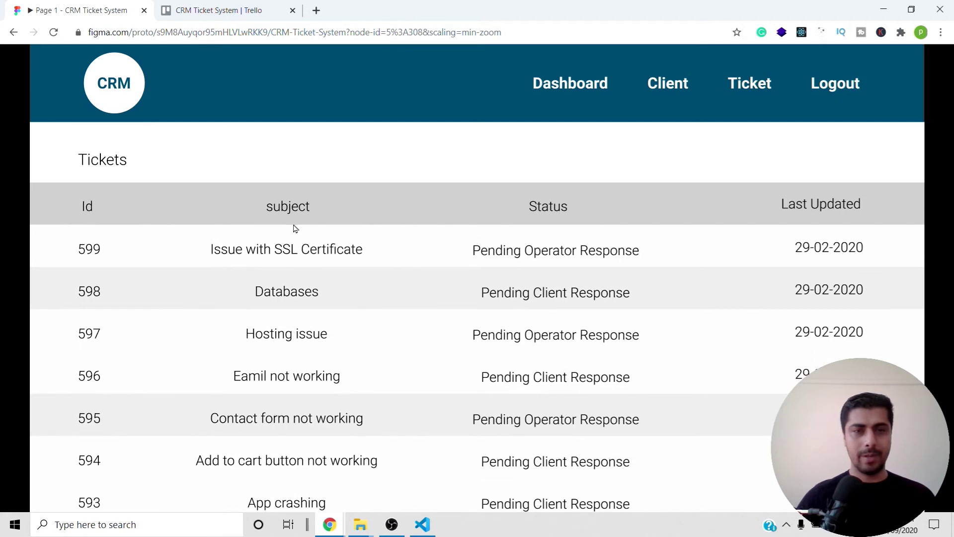
left_click(271, 260)
scroll(547, 323, "down", 8)
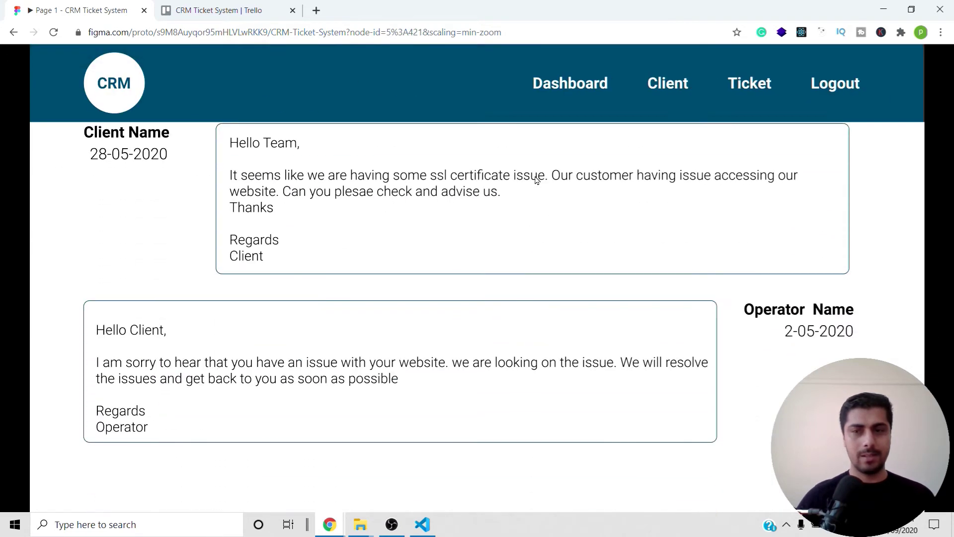
scroll(685, 219, "down", 4)
left_click(840, 84)
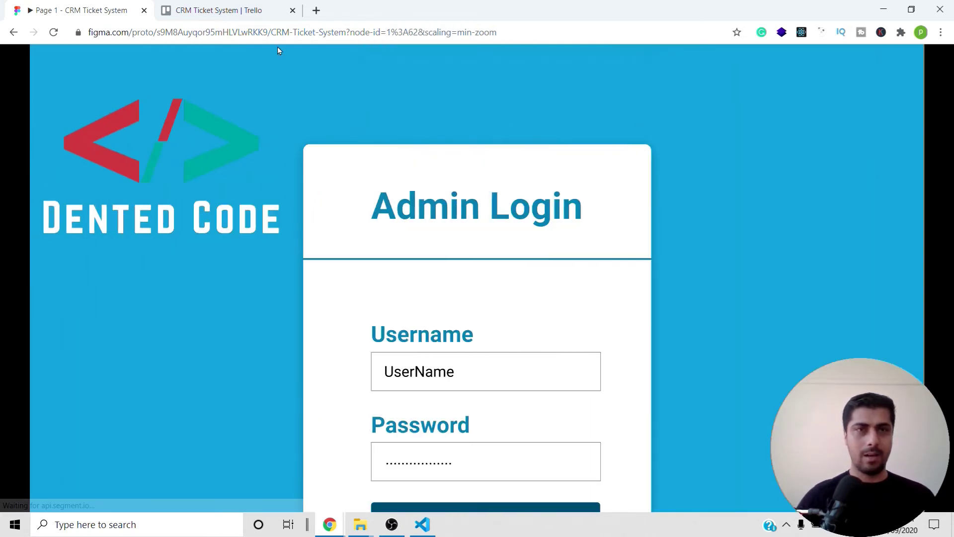
Switch to the CRM Ticket System board in Trello and review the FrontEnd and Client side API cards in Backlogs
left_click(200, 12)
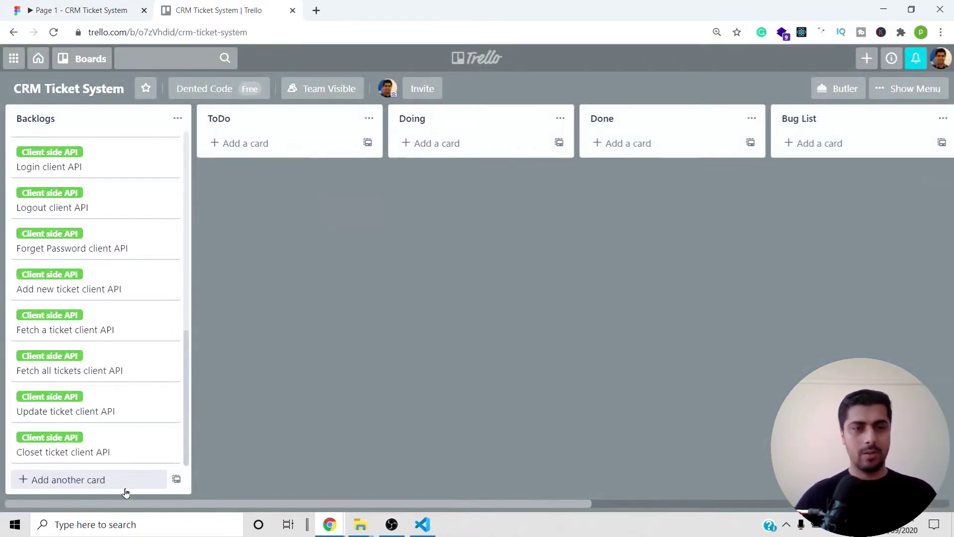
scroll(131, 306, "up", 12)
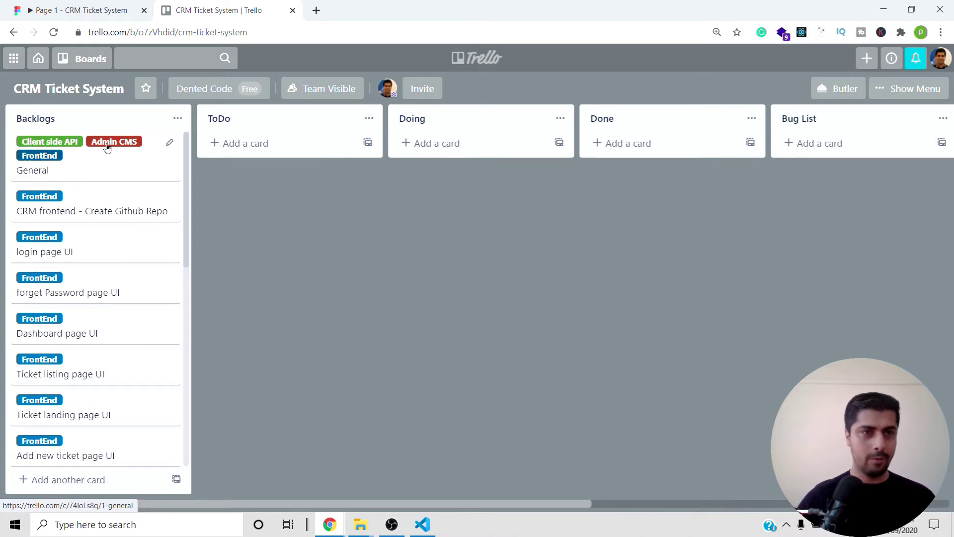
scroll(106, 249, "down", 10)
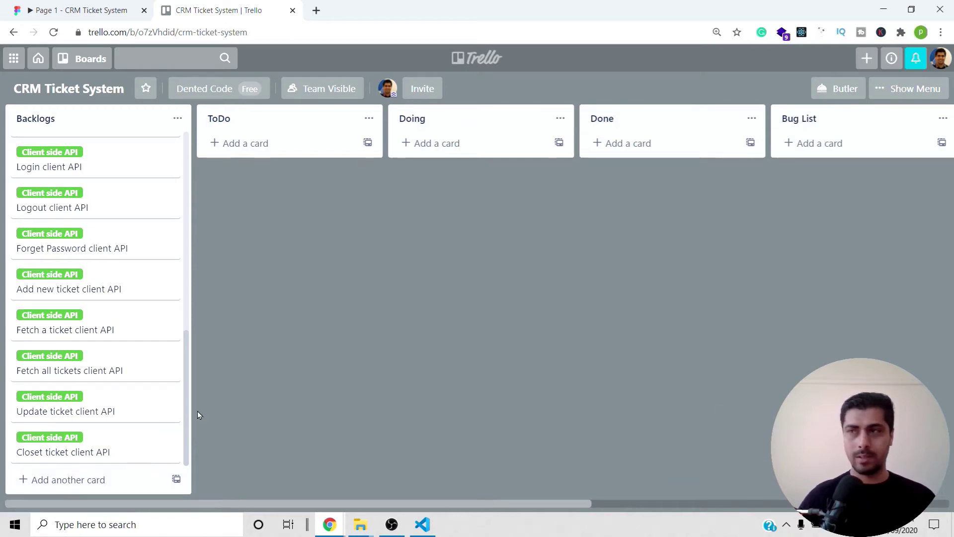
scroll(117, 411, "up", 4)
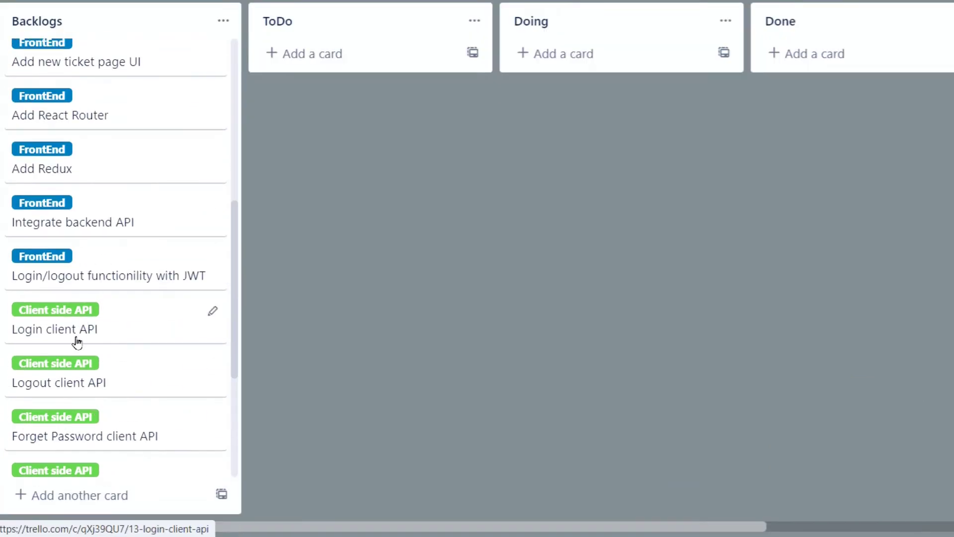
scroll(77, 342, "down", 5)
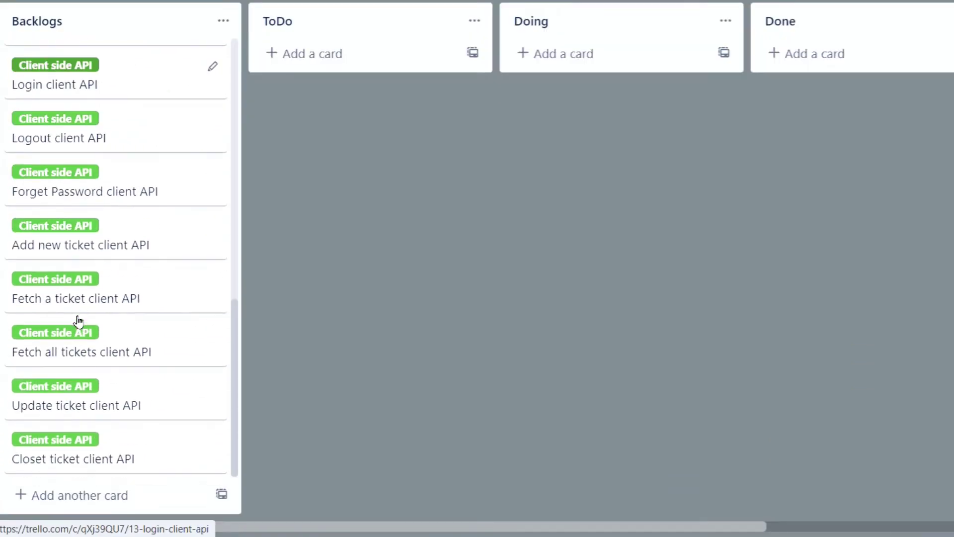
Add a card titled "Create Github Repo" at the end of the Backlogs list
left_click(105, 496)
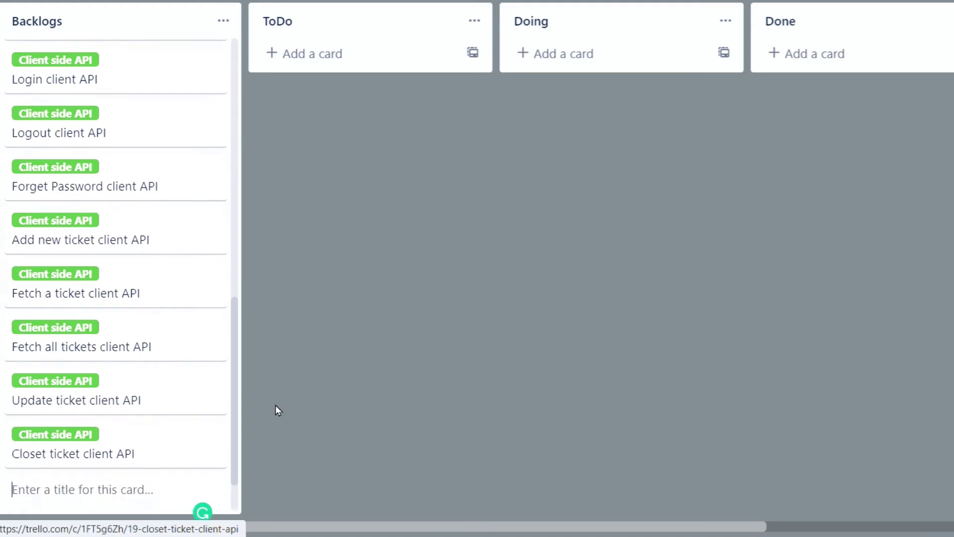
type("Github")
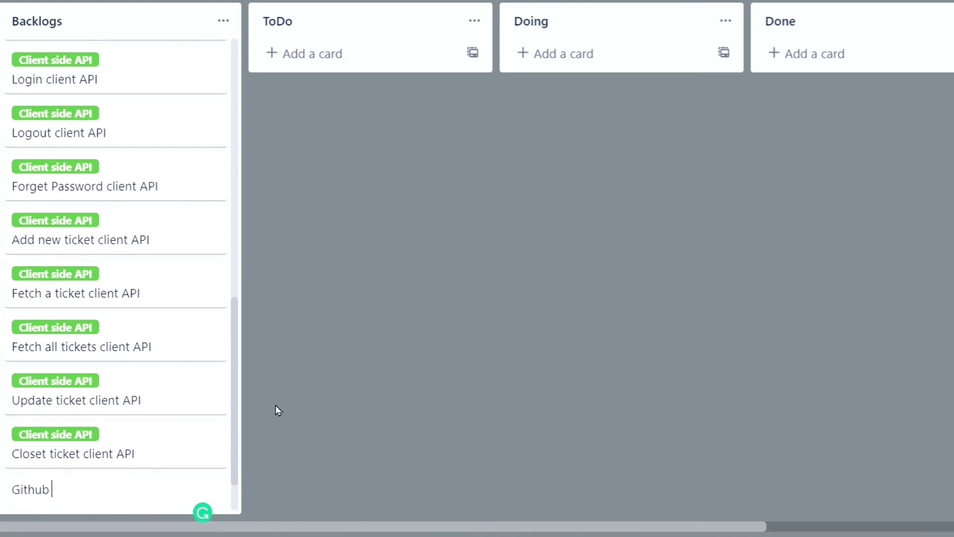
type(" Reop")
key("BackSpace")
key("BackSpace")
key("Home")
type("Creat")
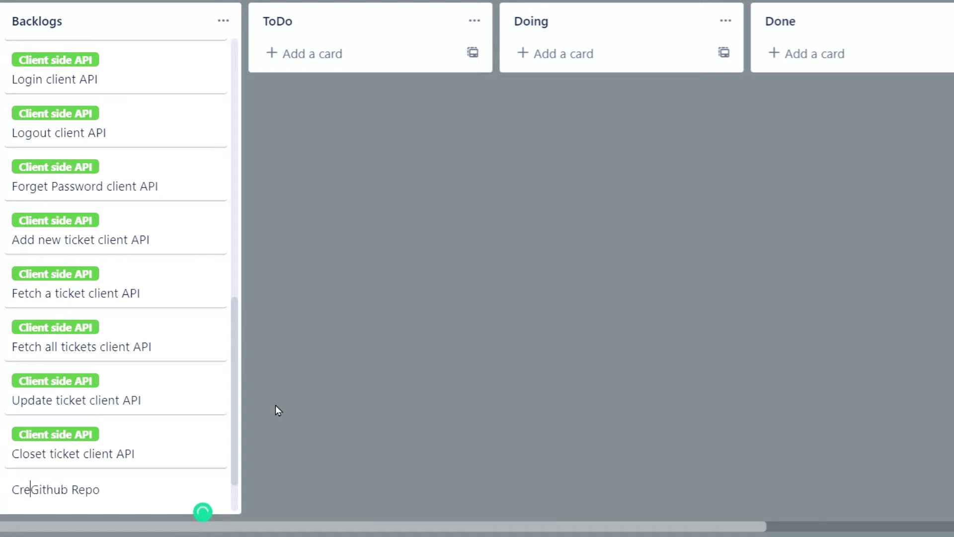
type("e")
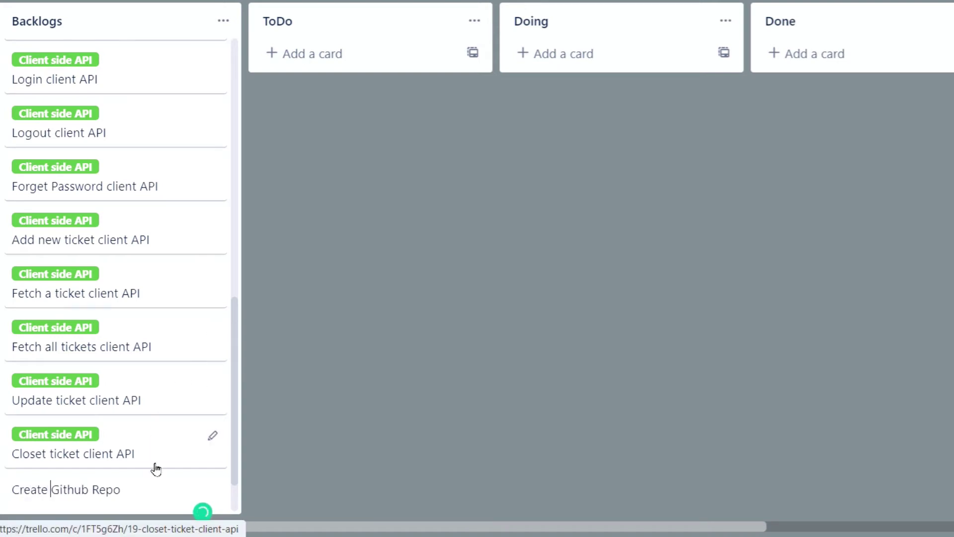
key("Return")
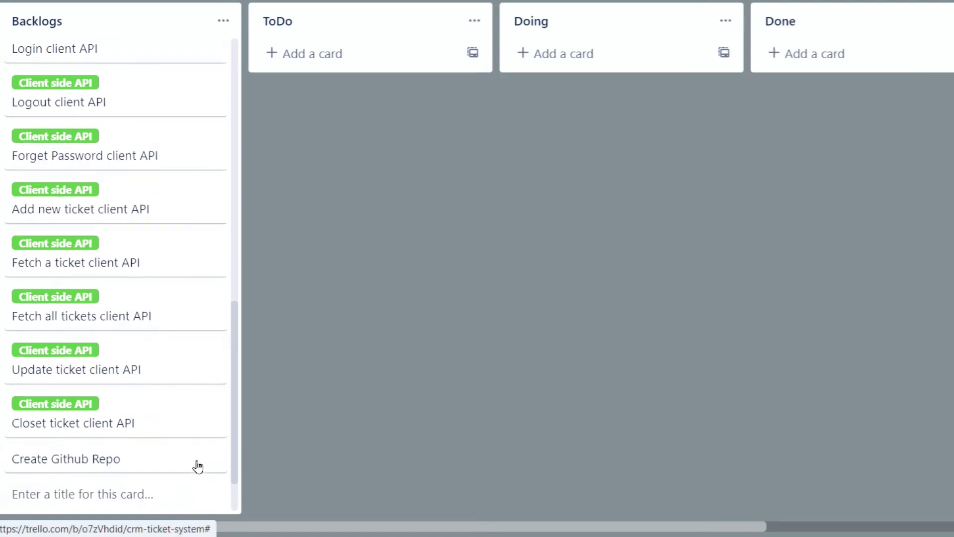
Assign the Client side API label to the Create Github Repo card and close the card
left_click(103, 458)
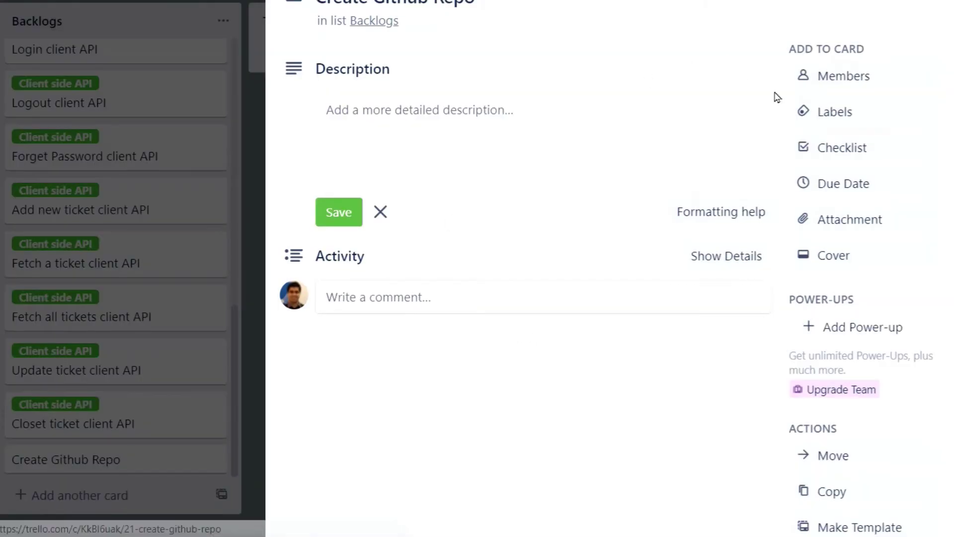
left_click(858, 116)
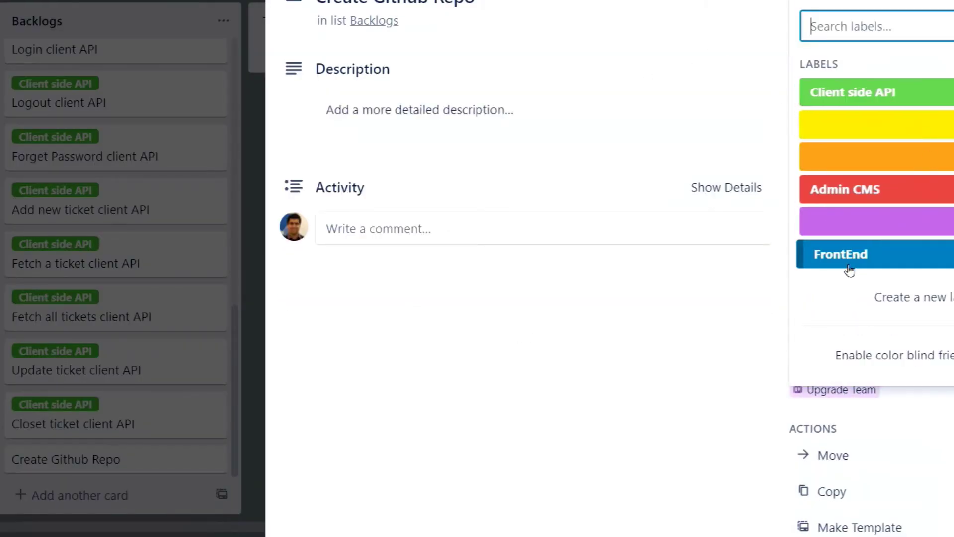
left_click(847, 100)
left_click(646, 111)
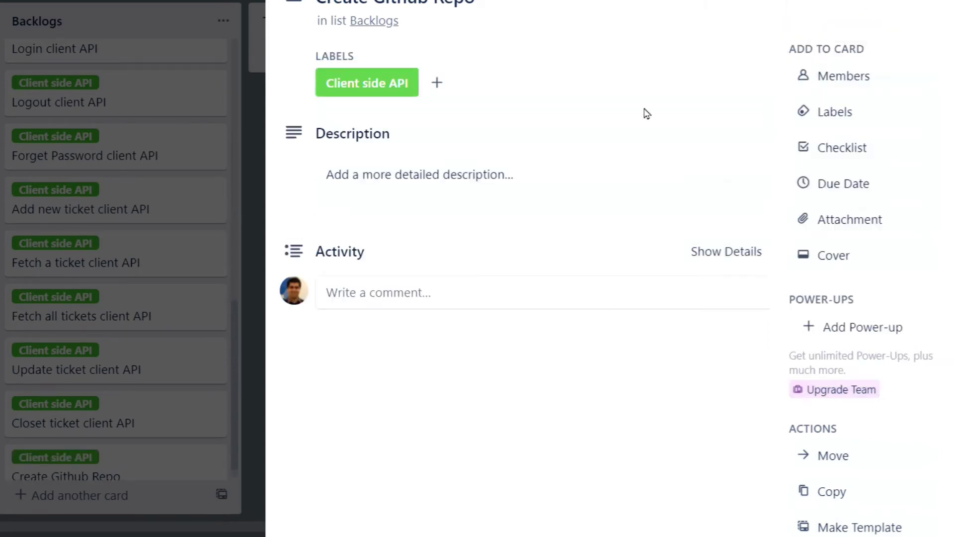
left_click(918, 10)
Move the Create Github Repo card up in Backlogs, directly below the Login client API card
left_click_drag(74, 454, 85, 98)
scroll(87, 149, "up", 3)
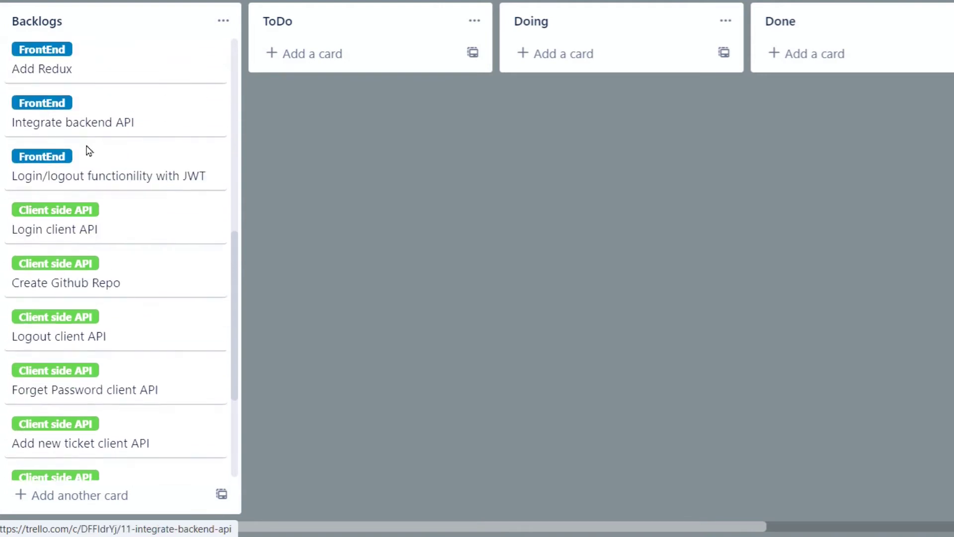
left_click_drag(66, 285, 66, 230)
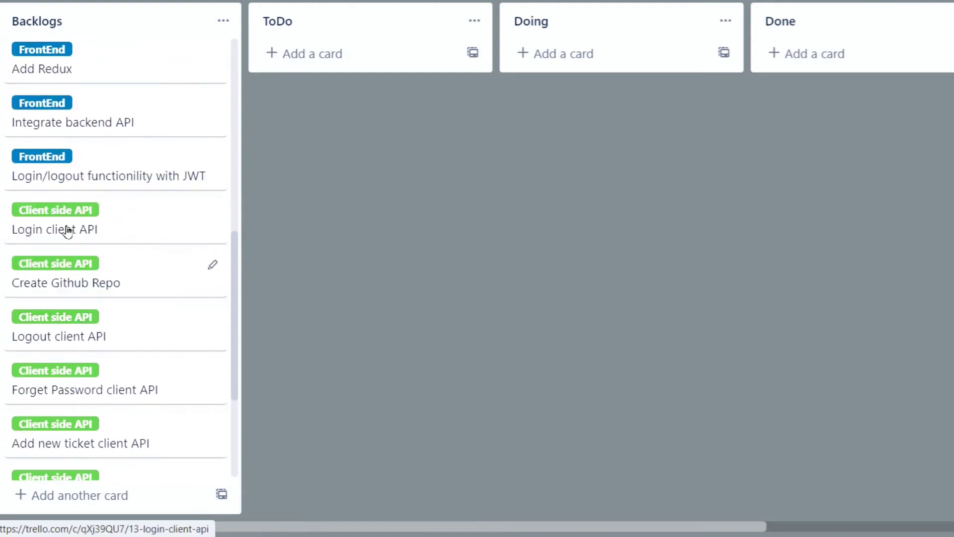
Add two cards at the end of Backlogs titled "Create GitHub repo - Admin CMS" and "Login UI Page"
scroll(81, 255, "down", 4)
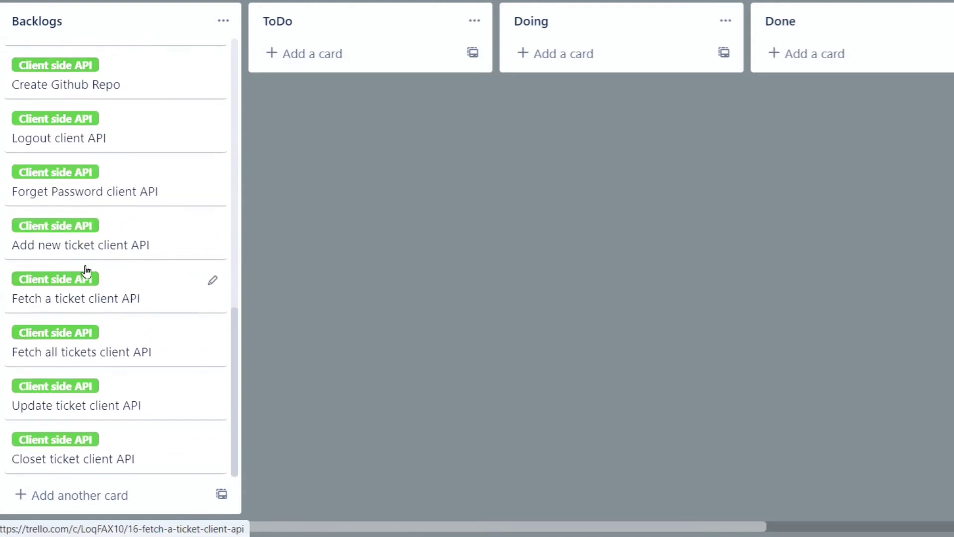
left_click(86, 496)
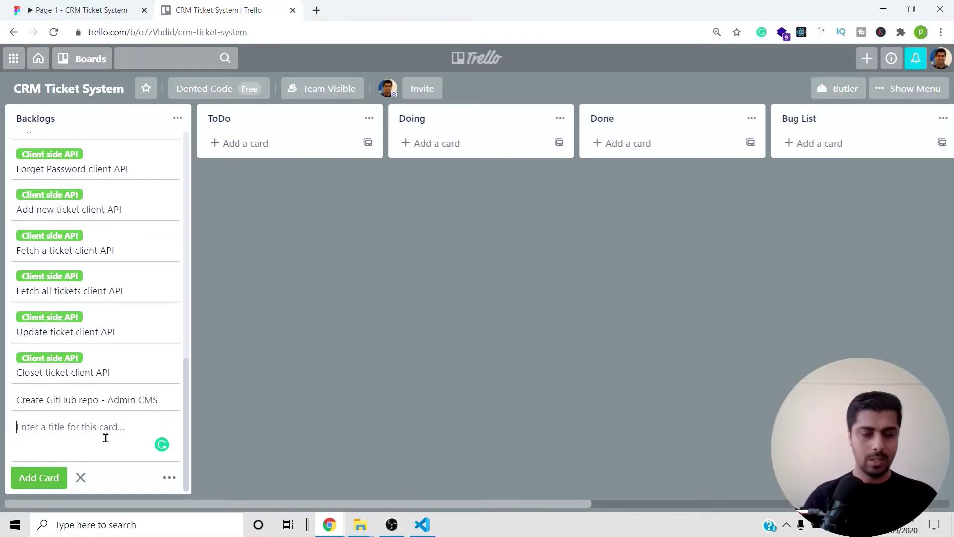
type("L")
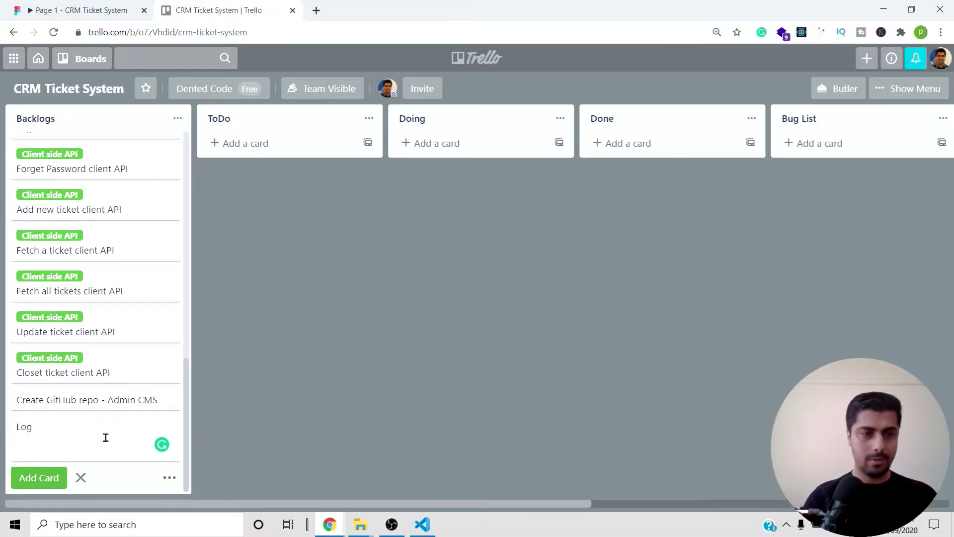
type("ogin UI")
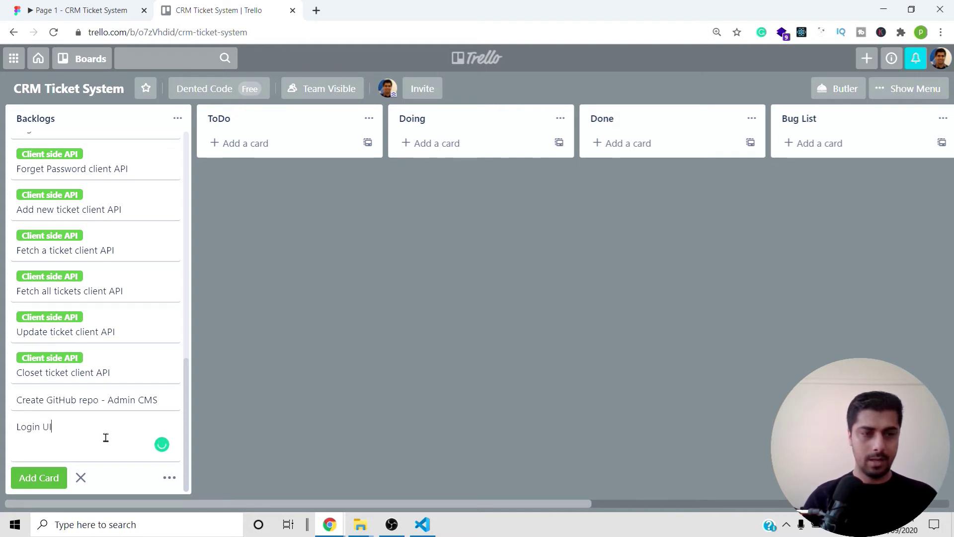
key("ctrl+shift+Left")
key("ctrl+shift+Left")
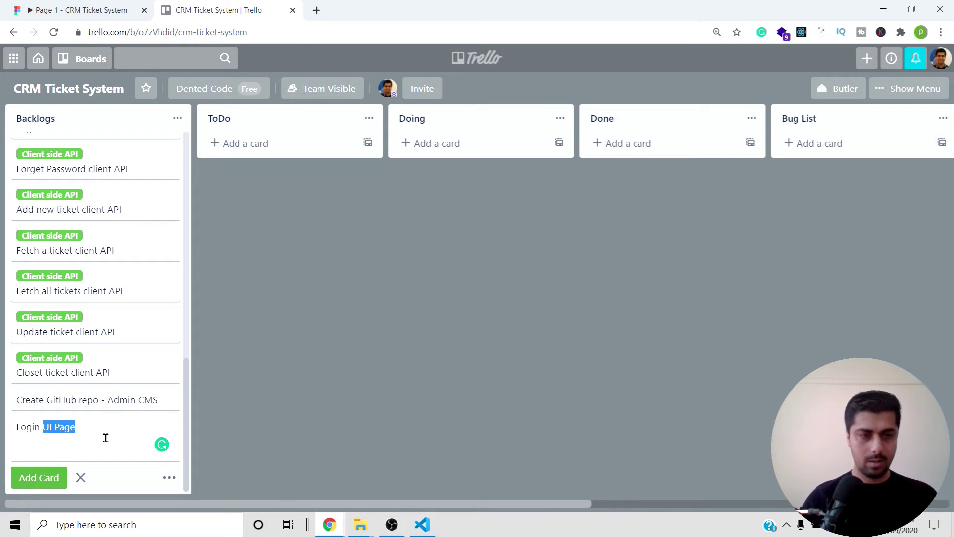
key("Return")
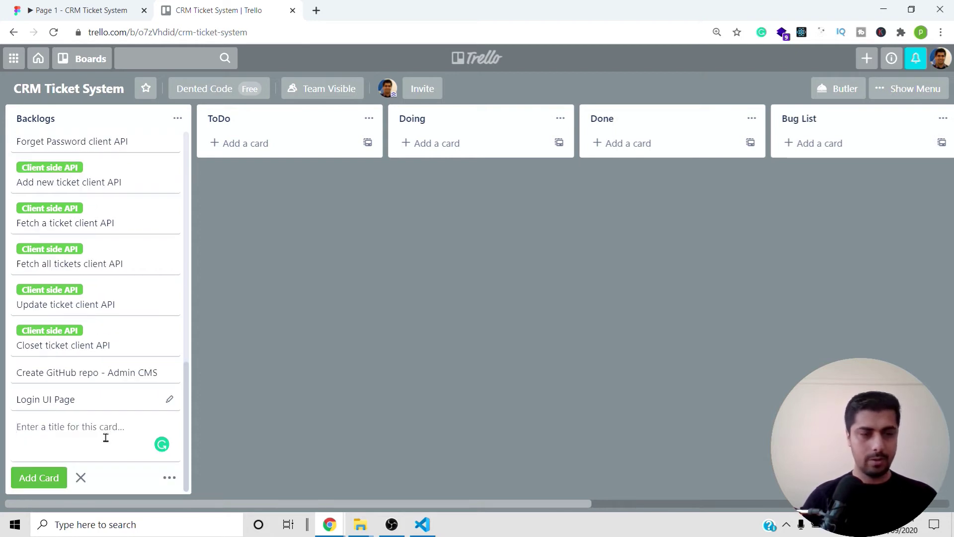
Add a card titled "Dashbard UI Page" at the end of the Backlogs list
type("Dashba")
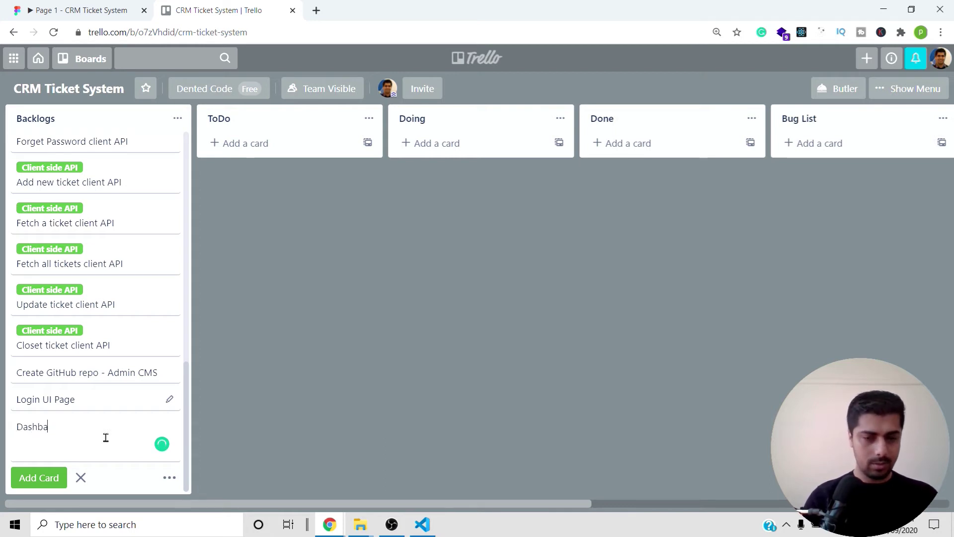
type("rd UI Page")
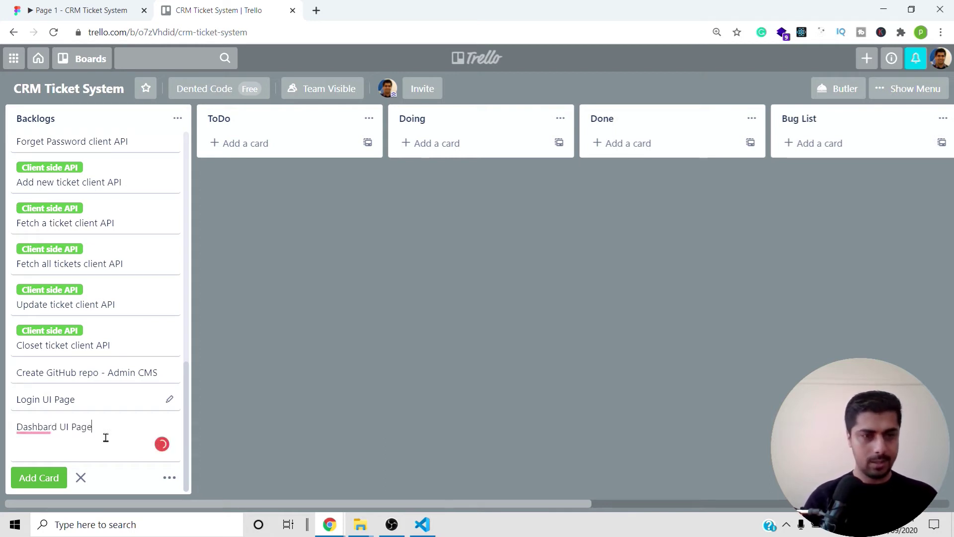
key("Return")
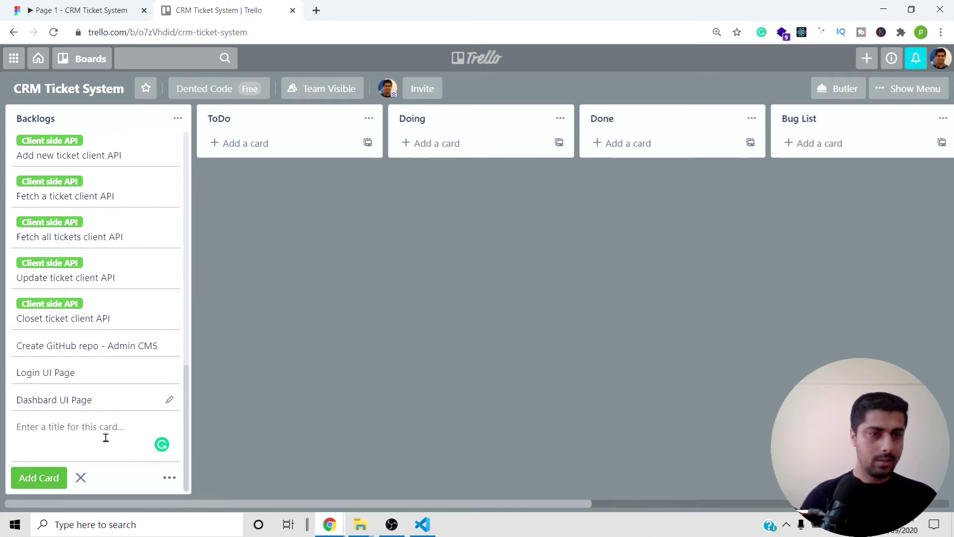
Correct the misspelled title of the newest Backlogs card to "Dashboard UI Page" and close the card
left_click(54, 401)
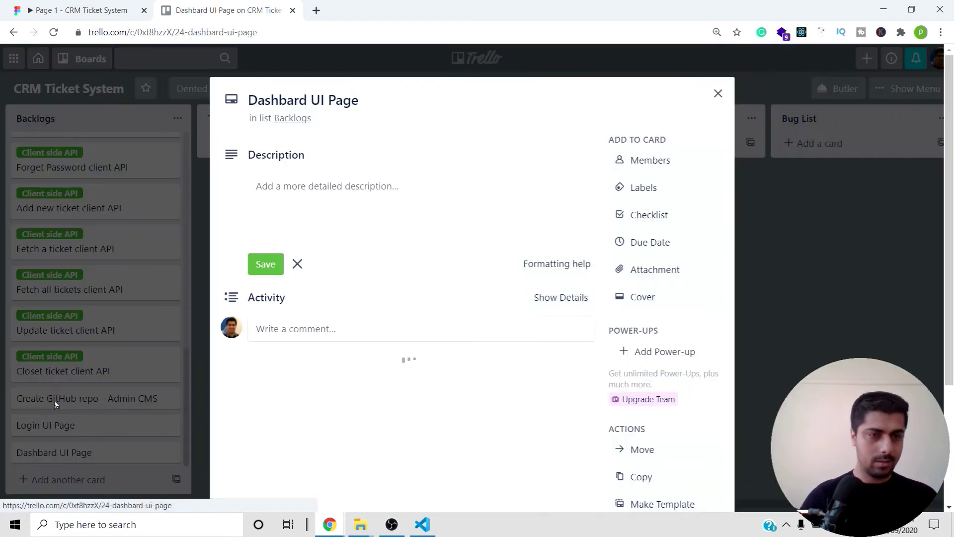
left_click(280, 99)
key("Right")
type("o")
left_click(405, 129)
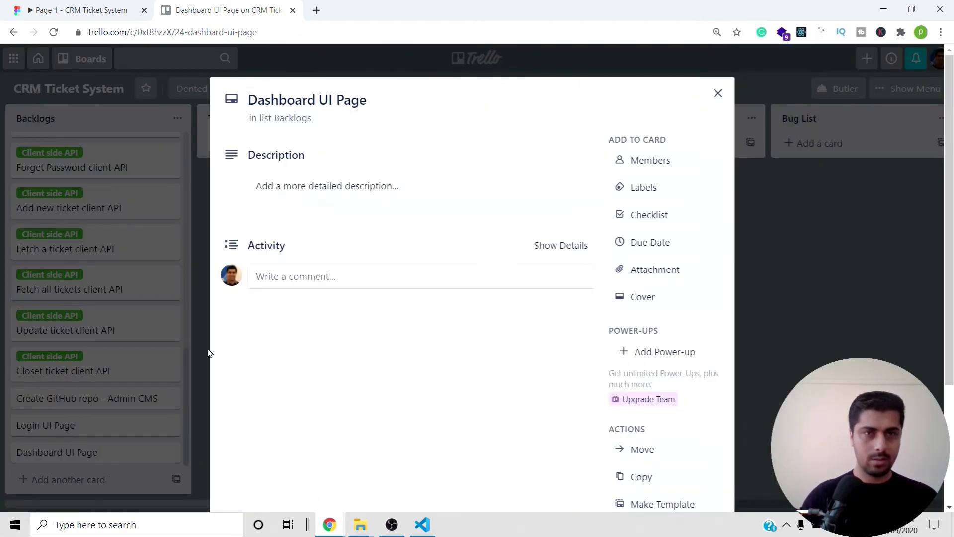
left_click(161, 431)
Add a card titled "Add new client Page" at the end of the Backlogs list
left_click(68, 479)
type("Ad")
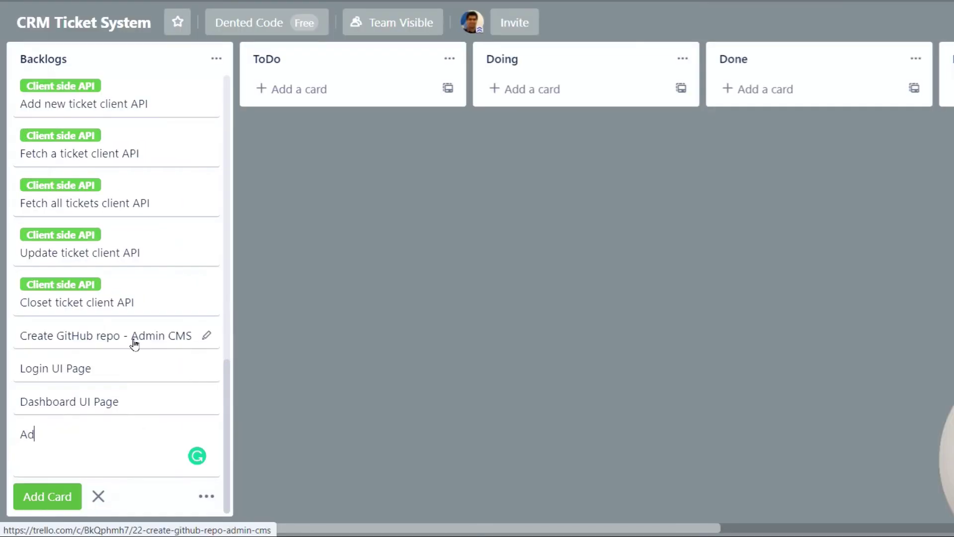
type("d new client UI Page")
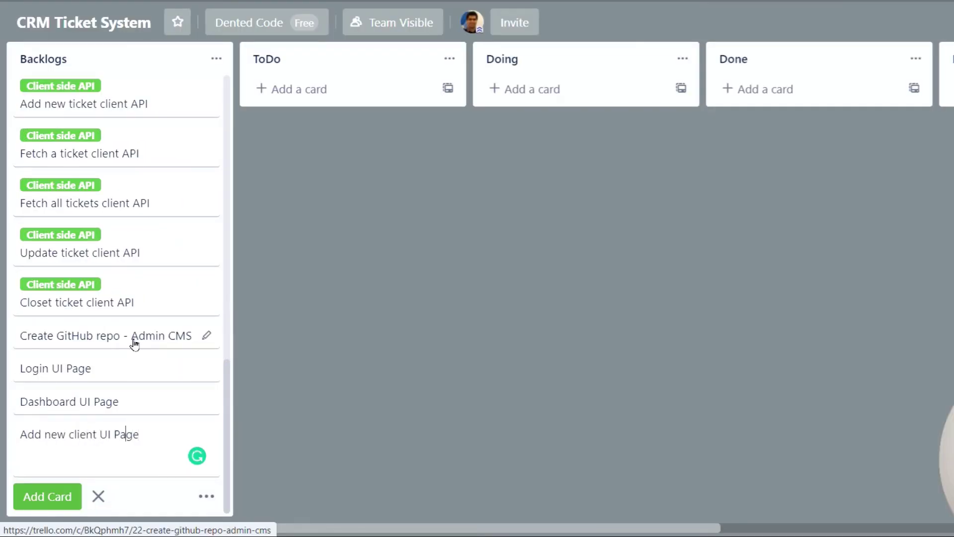
key("BackSpace")
key("BackSpace")
key("BackSpace")
Rename the "Dashboard UI Page" card in Backlogs to "Dashboard Page" and close the card
left_click(94, 402)
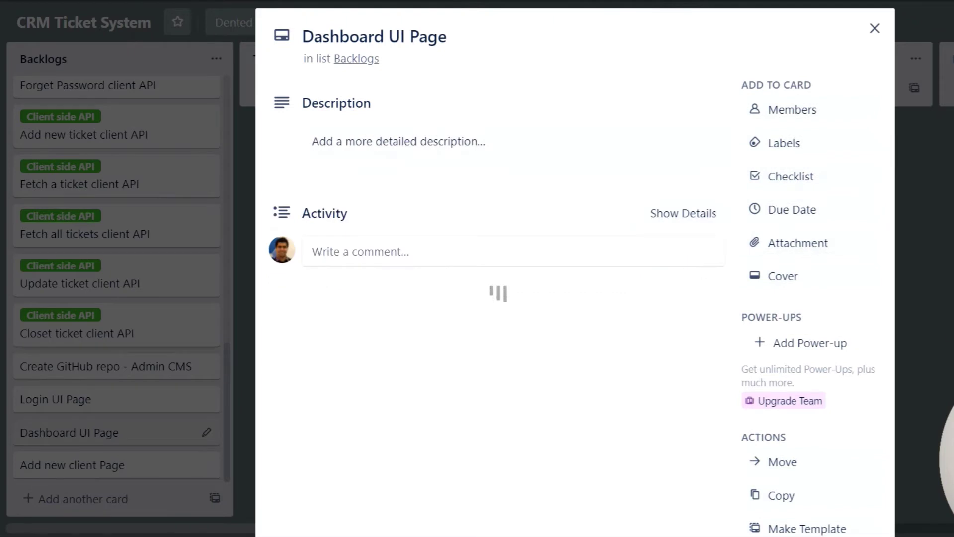
left_click(931, 362)
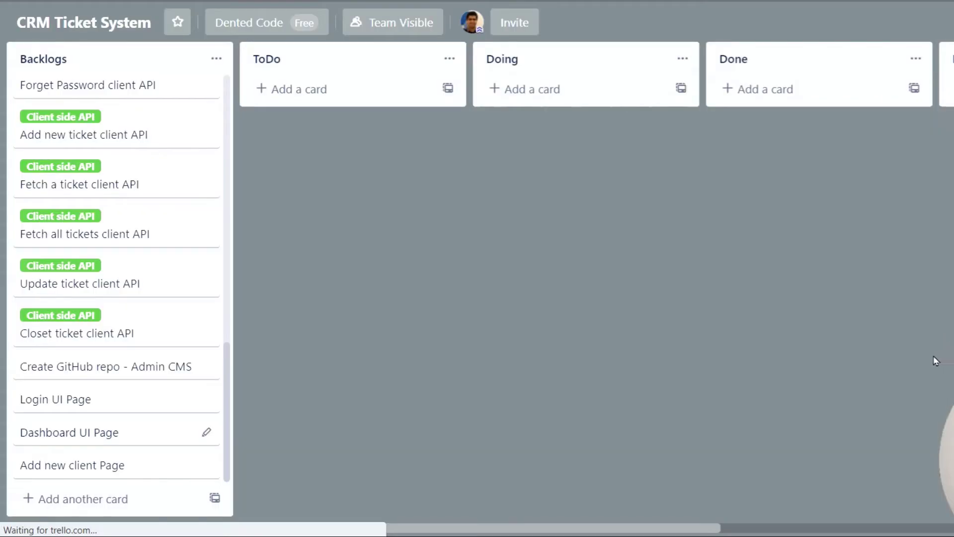
left_click(89, 437)
left_click(392, 35)
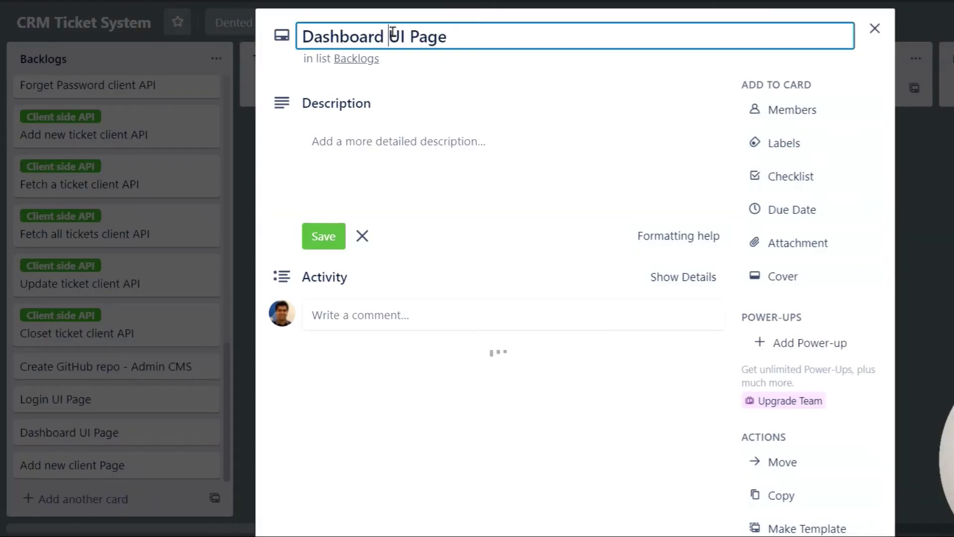
key("Right")
key("Right")
key("BackSpace")
key("BackSpace")
key("BackSpace")
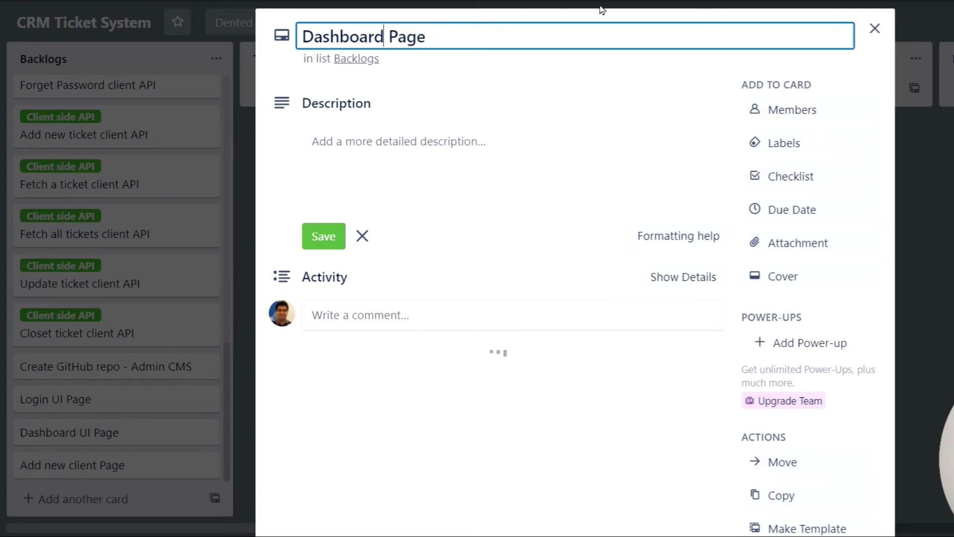
left_click(275, 402)
left_click(897, 308)
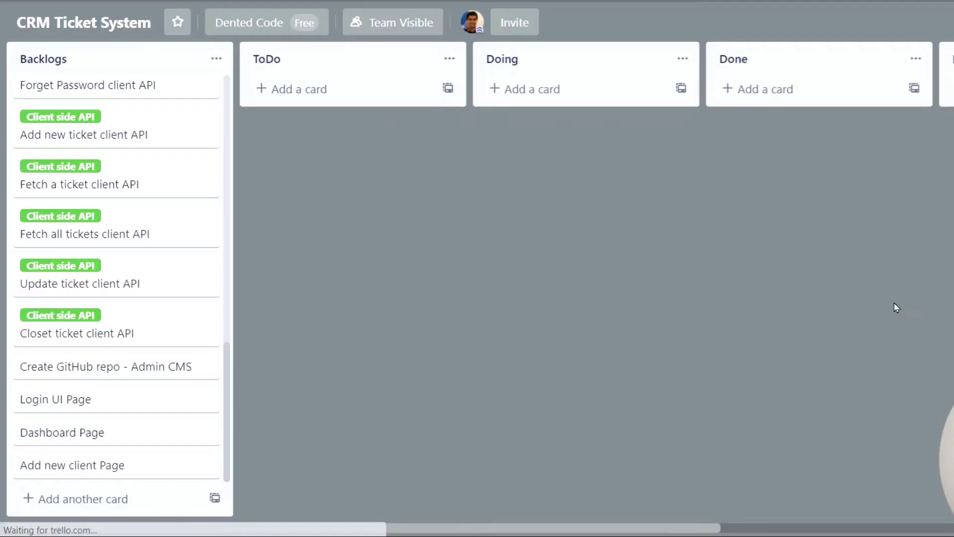
Rename the "Login UI Page" card in Backlogs to "Login Page" and close the card
left_click(79, 400)
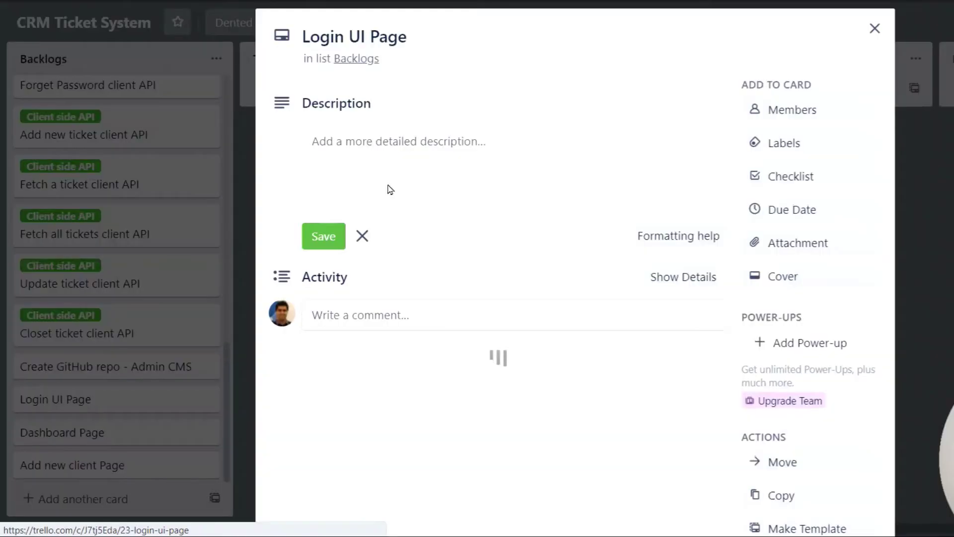
left_click(370, 36)
key("BackSpace")
key("BackSpace")
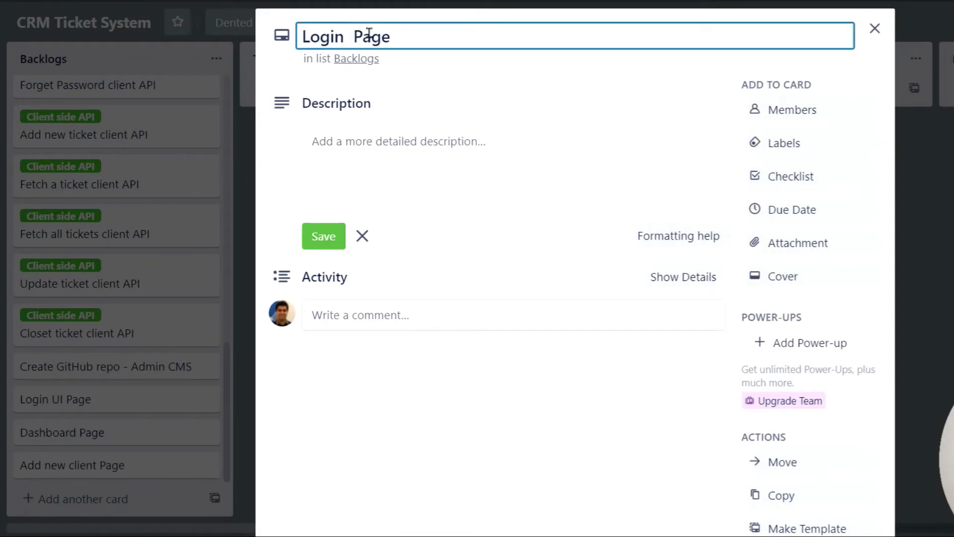
key("BackSpace")
key("Return")
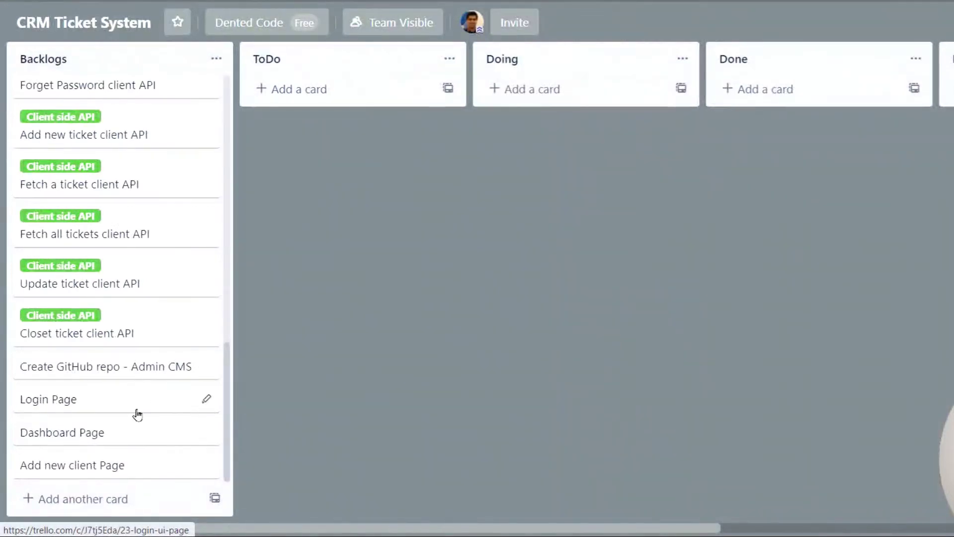
Add a card titled "Ticket listing Page" at the end of the Backlogs list
left_click(75, 499)
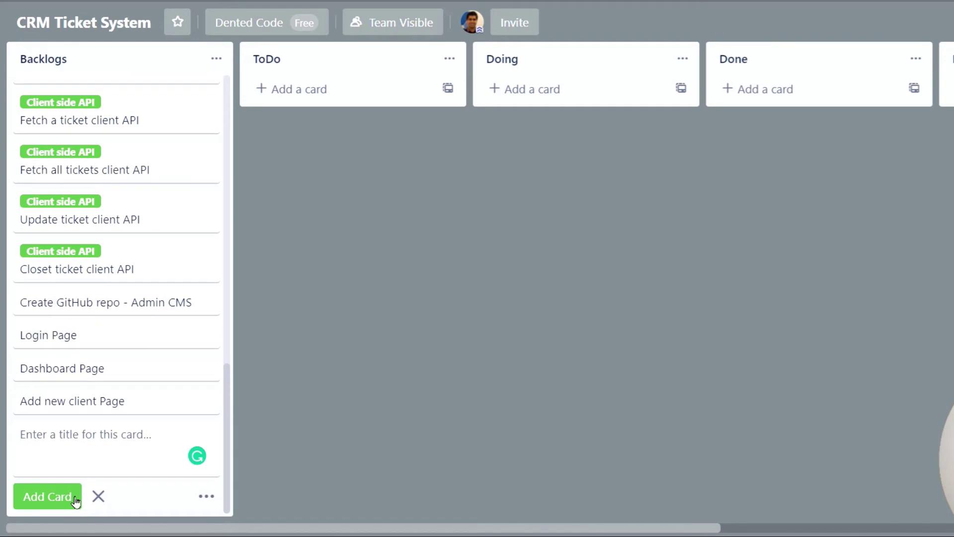
type("Ticke")
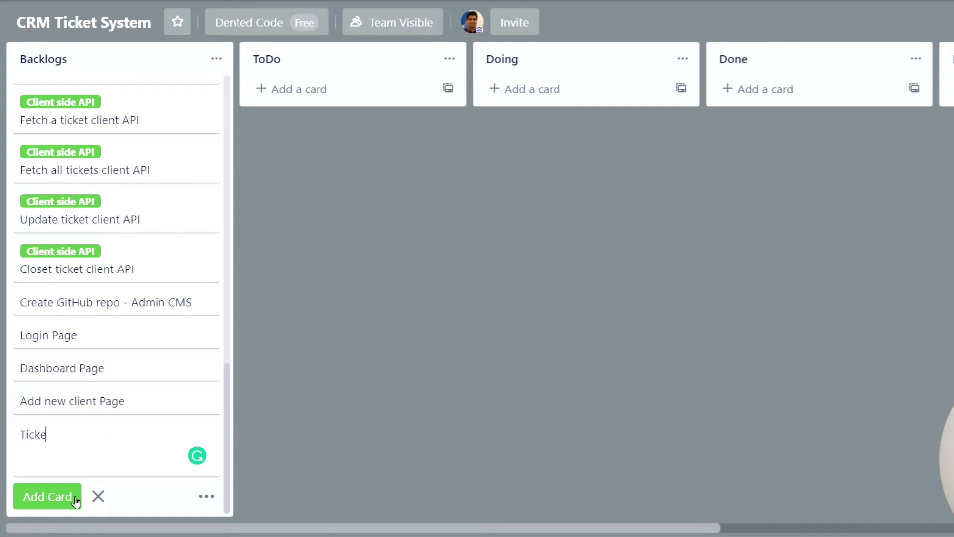
type("t listing Page")
left_click(75, 497)
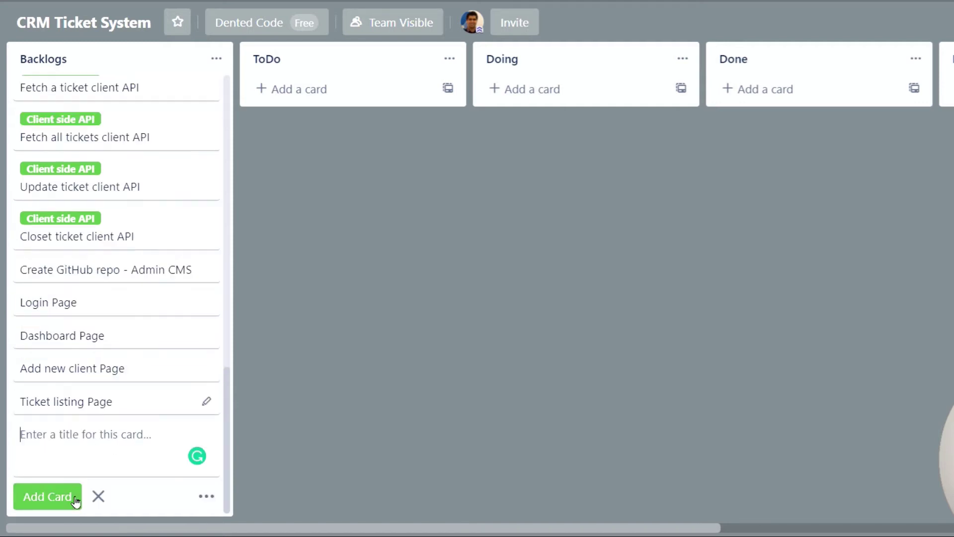
Add a card titled "Ticket Landing Page" at the end of the Backlogs list
type("Ticket Lan")
type("s")
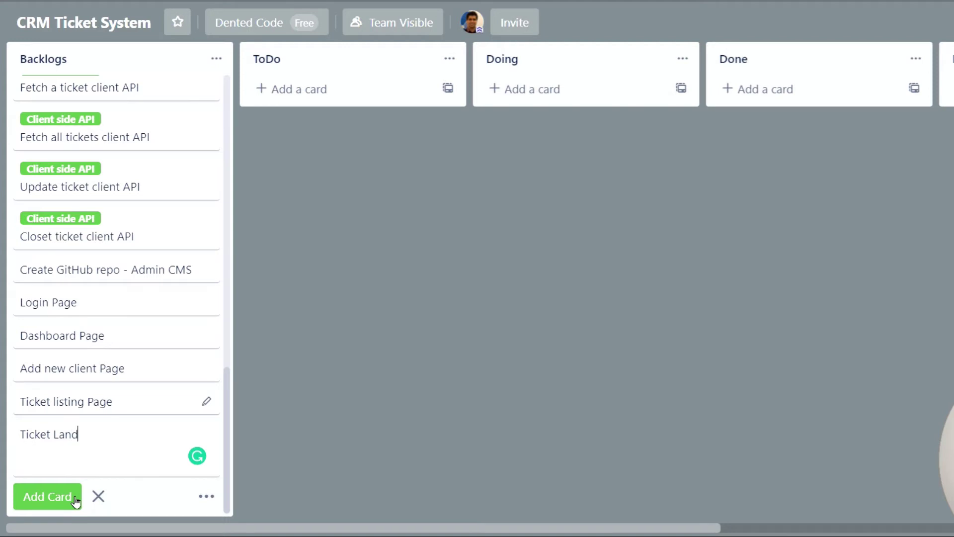
key("BackSpace")
key("BackSpace")
key("BackSpace")
type("anding lpag")
key("BackSpace")
key("BackSpace")
key("BackSpace")
key("BackSpace")
type("Page")
left_click(75, 497)
Add a "Client landing page" card to Backlogs and move it directly below "Add new client Page"
type("Cliend")
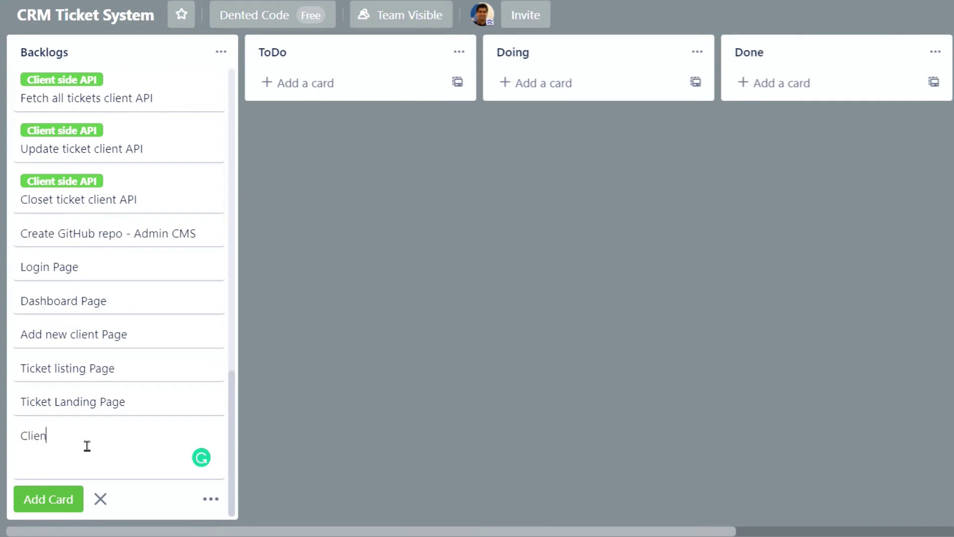
key("BackSpace")
key("BackSpace")
type("t landing page")
key("Return")
left_click_drag(98, 398, 79, 343)
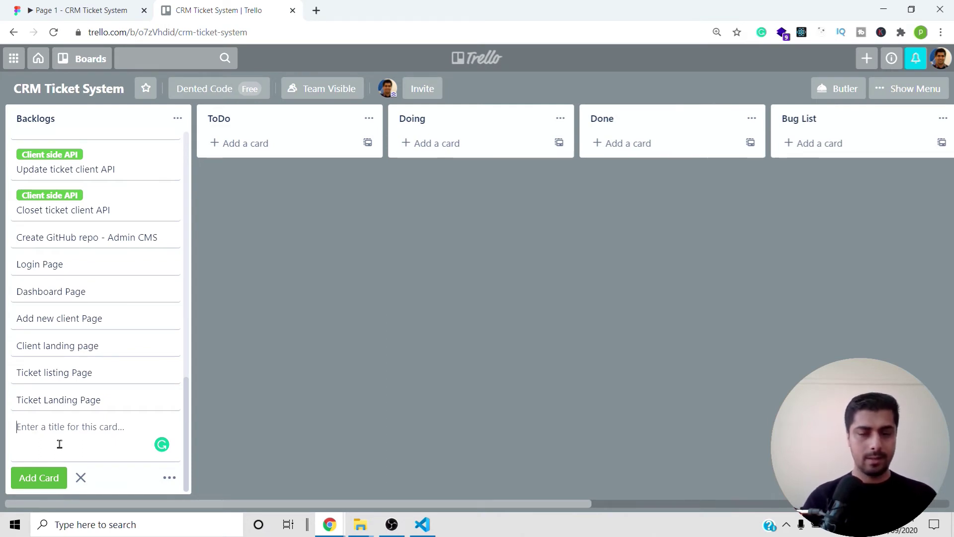
Add a card titled "Protect Roters" at the end of the Backlogs list
type("Prote")
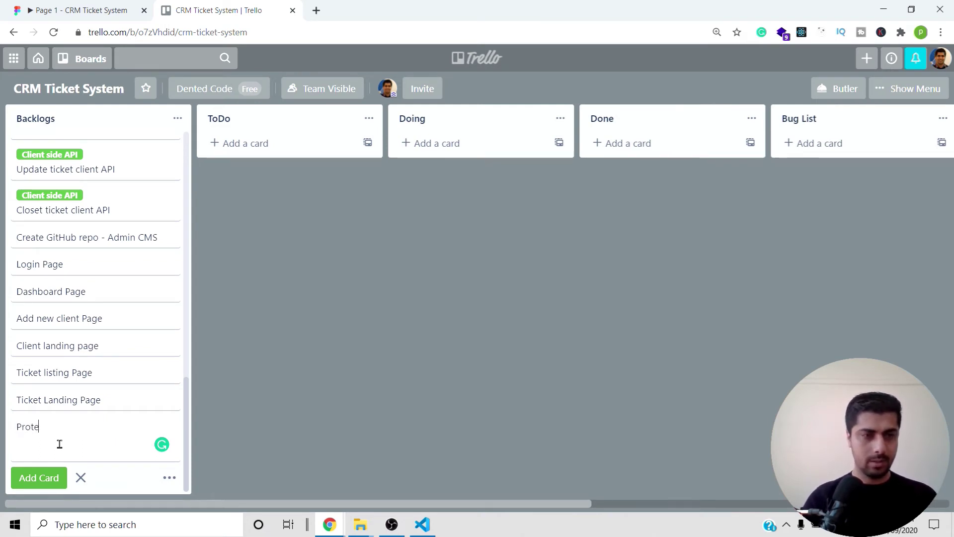
type("ct Rote")
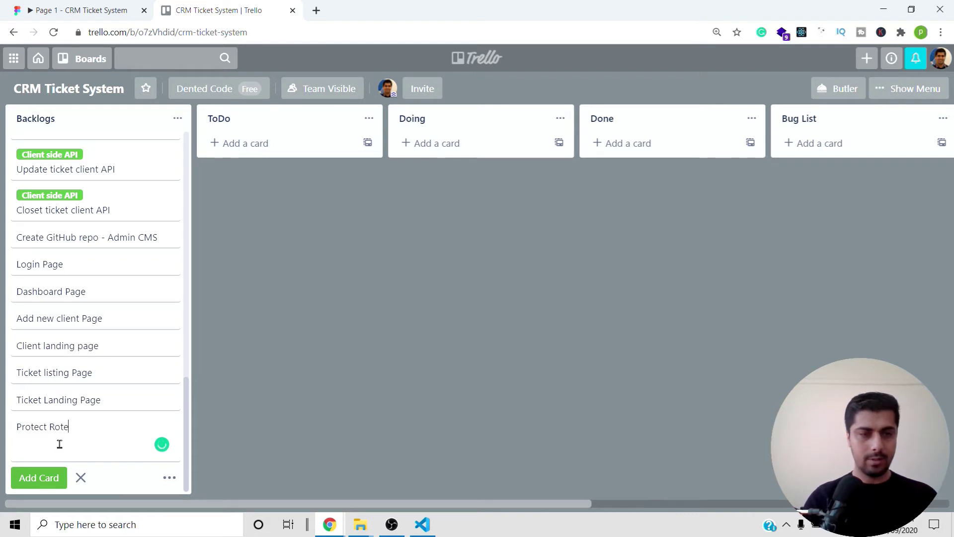
type("rs")
key("Return")
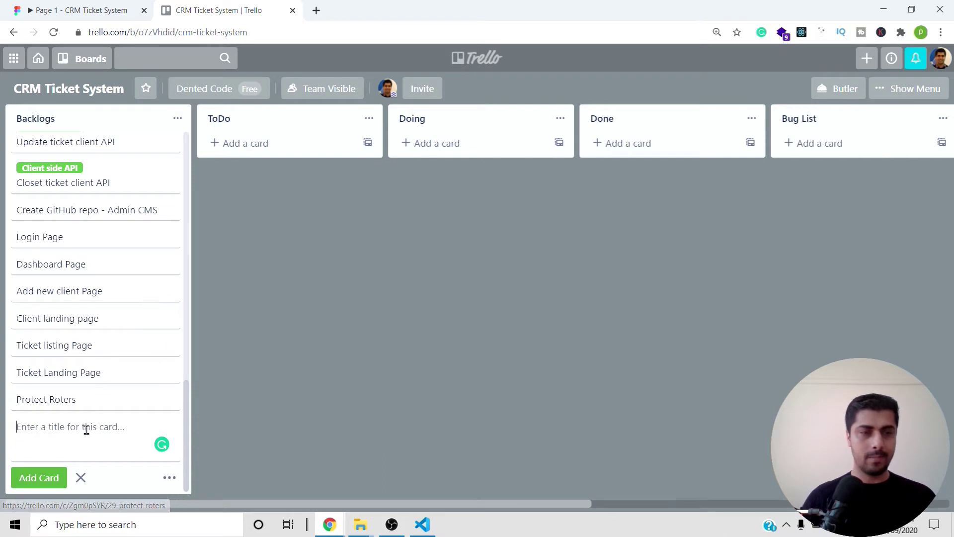
Correct the misspelled title of the newest Backlogs card to "Protect routes" and close the card
left_click(66, 399)
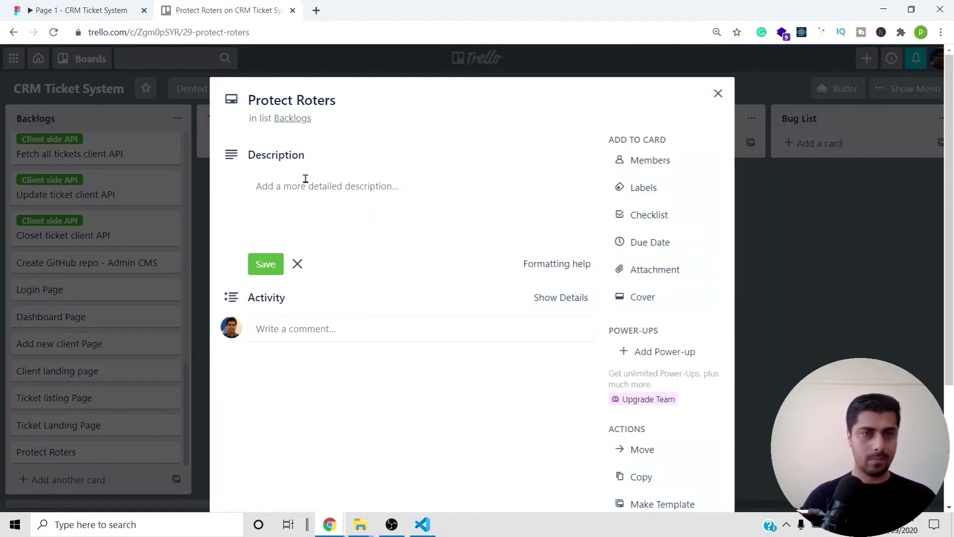
left_click(322, 97)
double_click(306, 97)
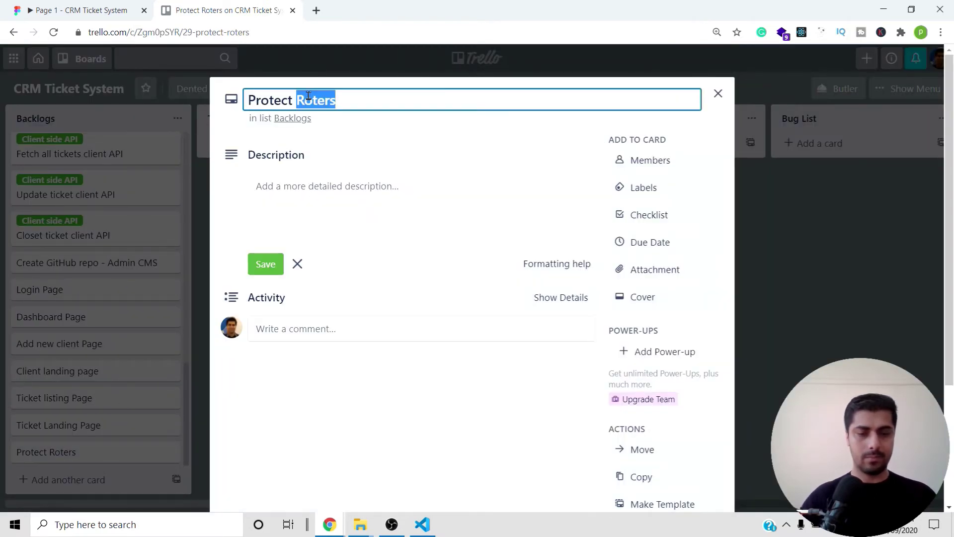
type("routes")
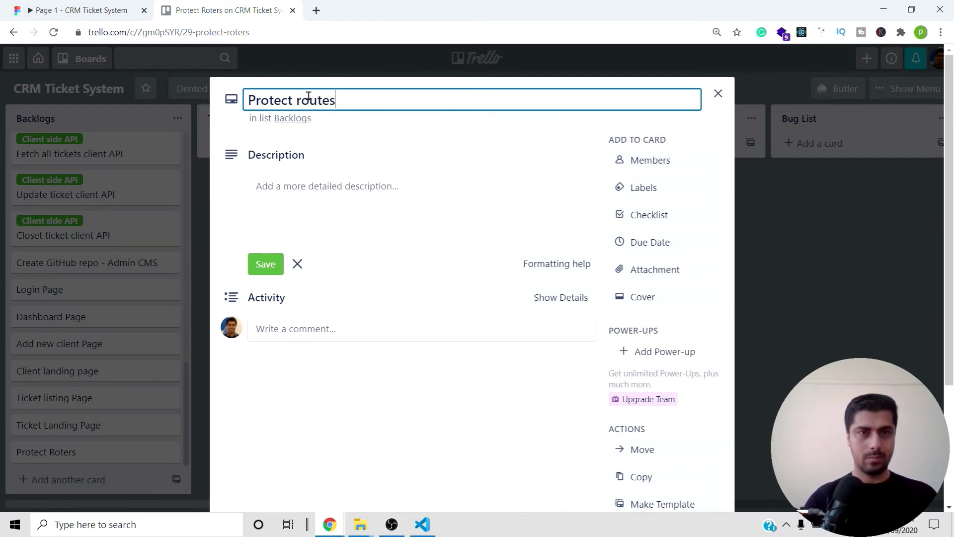
key("Return")
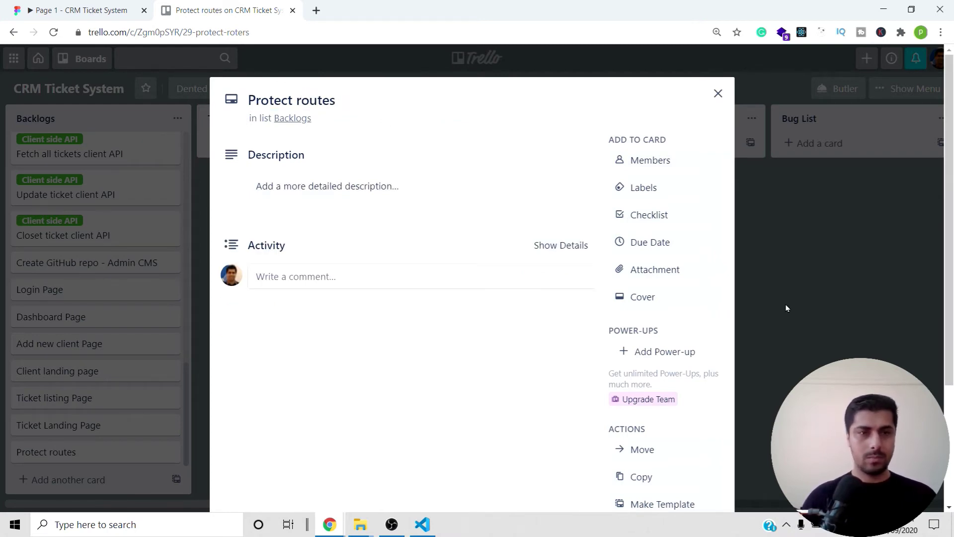
left_click(719, 94)
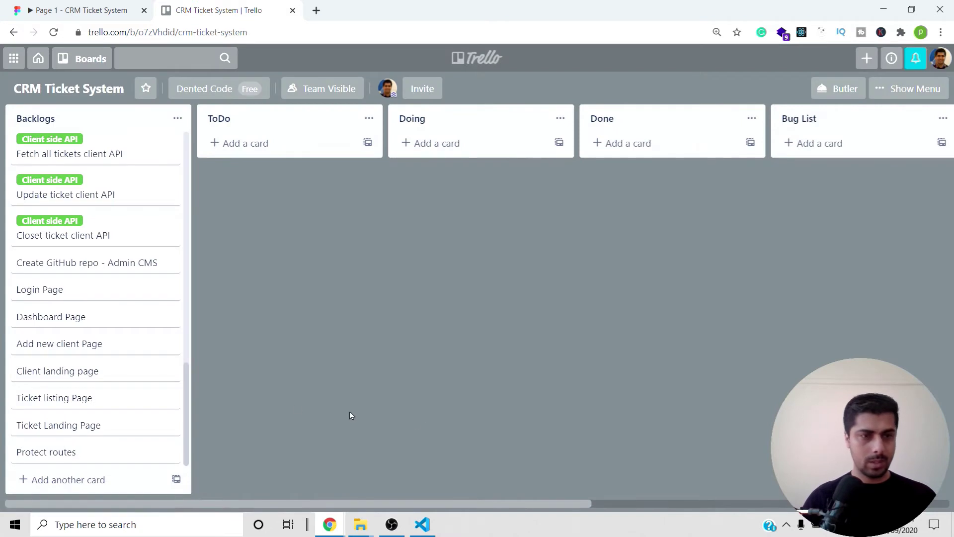
Apply the red Admin CMS label to the "Create GitHub repo - Admin CMS" card
left_click(117, 262)
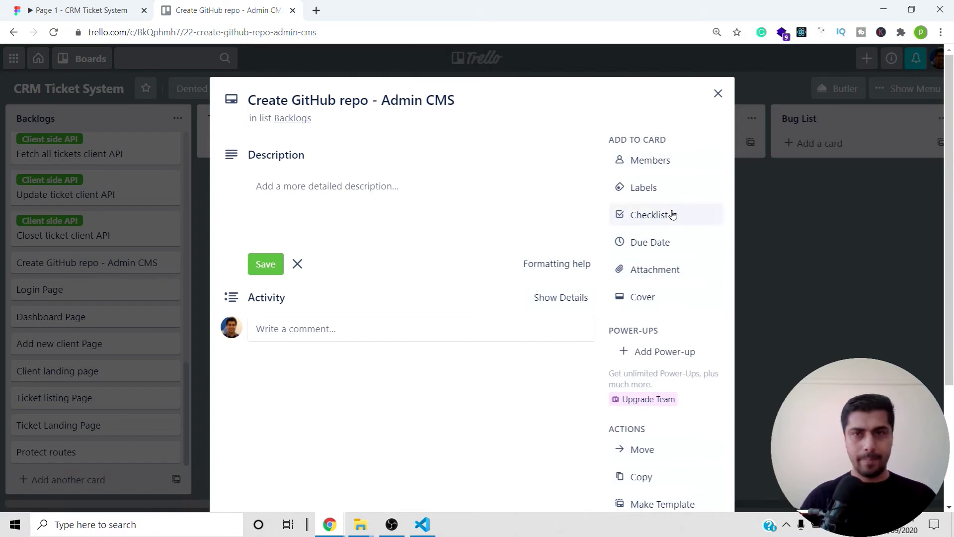
left_click(651, 190)
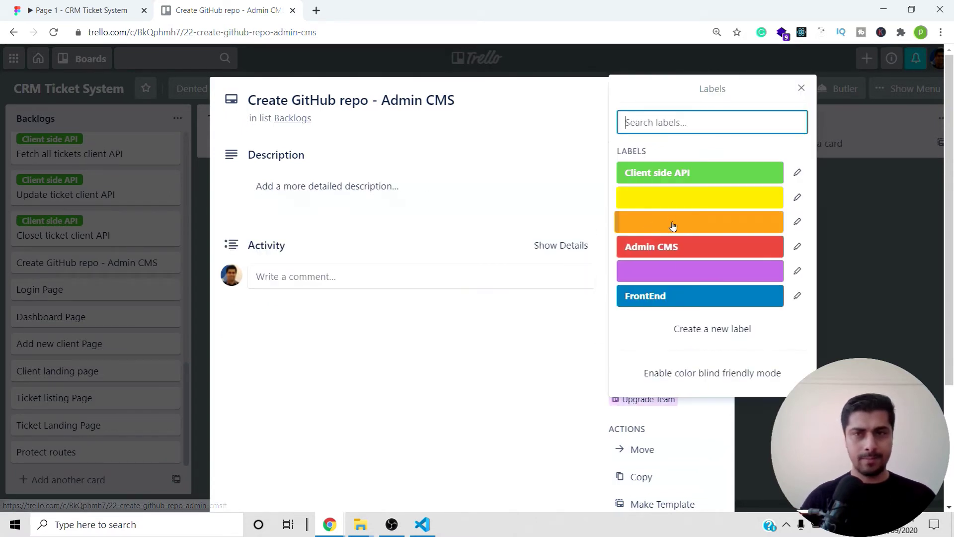
left_click(666, 246)
left_click(879, 220)
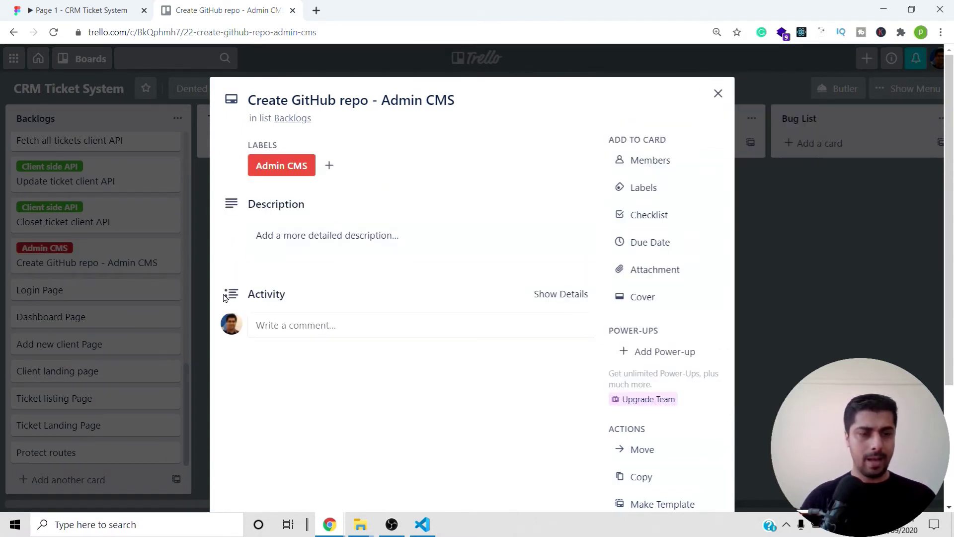
Apply the Admin CMS label to each card from "Login Page" through "Protect routes" in Backlogs
left_click(130, 300)
left_click(104, 293)
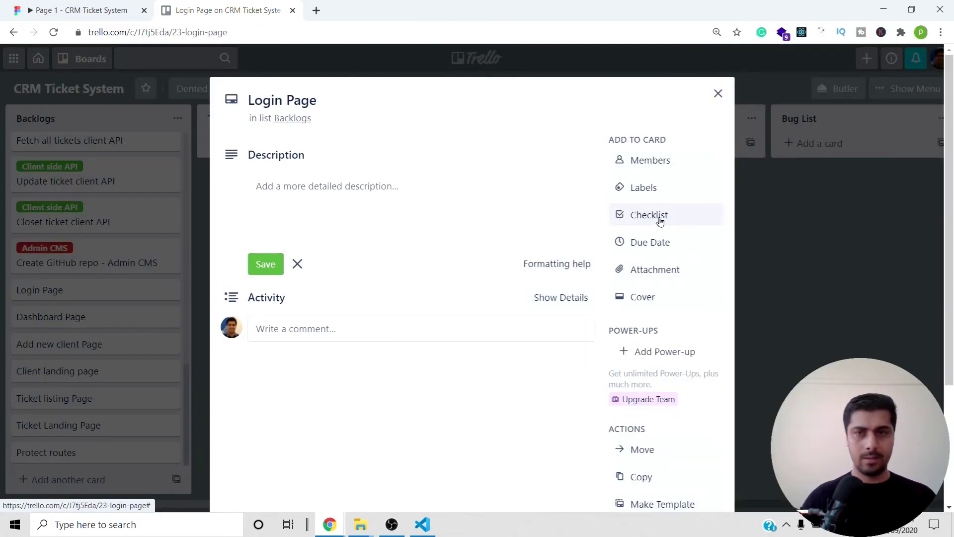
left_click(664, 192)
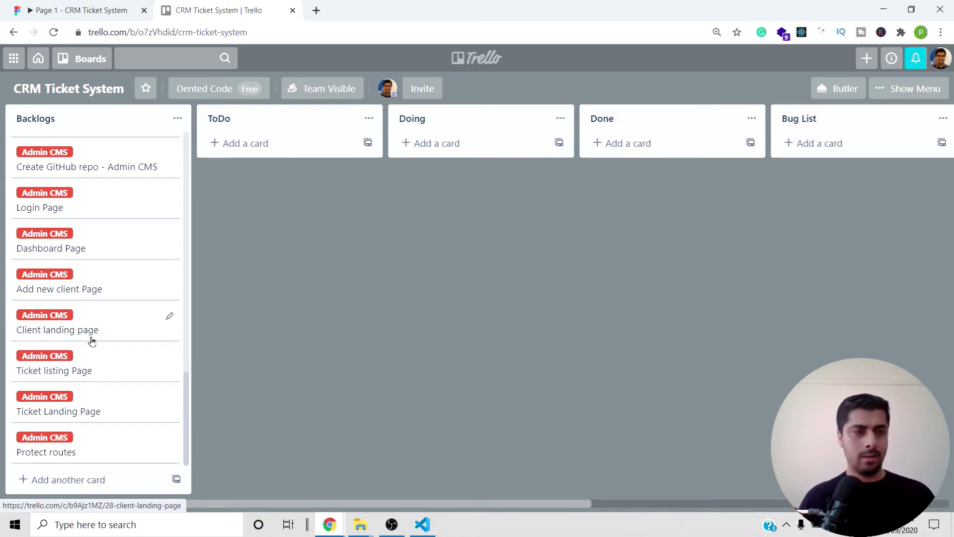
scroll(85, 264, "up", 3)
scroll(81, 251, "down", 3)
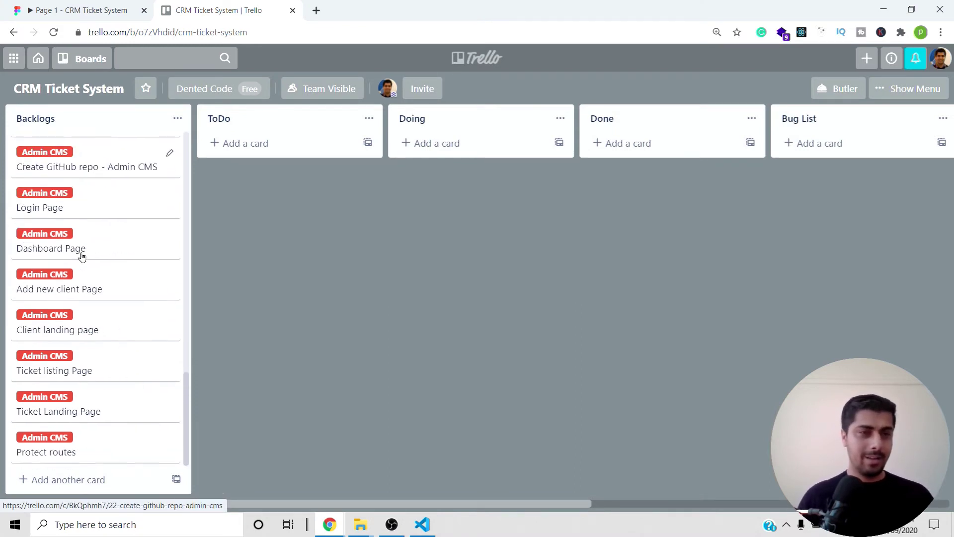
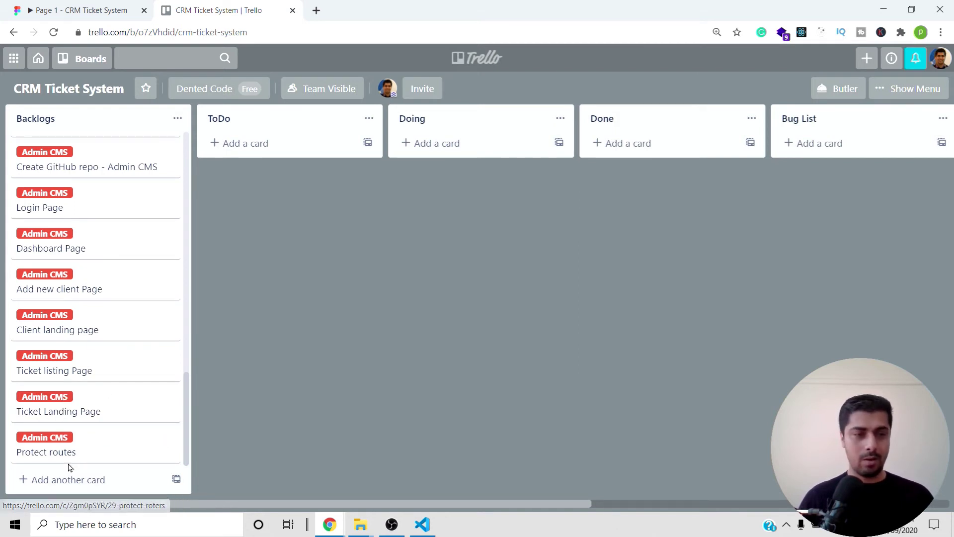
Add a card titled "Create user Schema" at the end of the Backlogs list
left_click(63, 481)
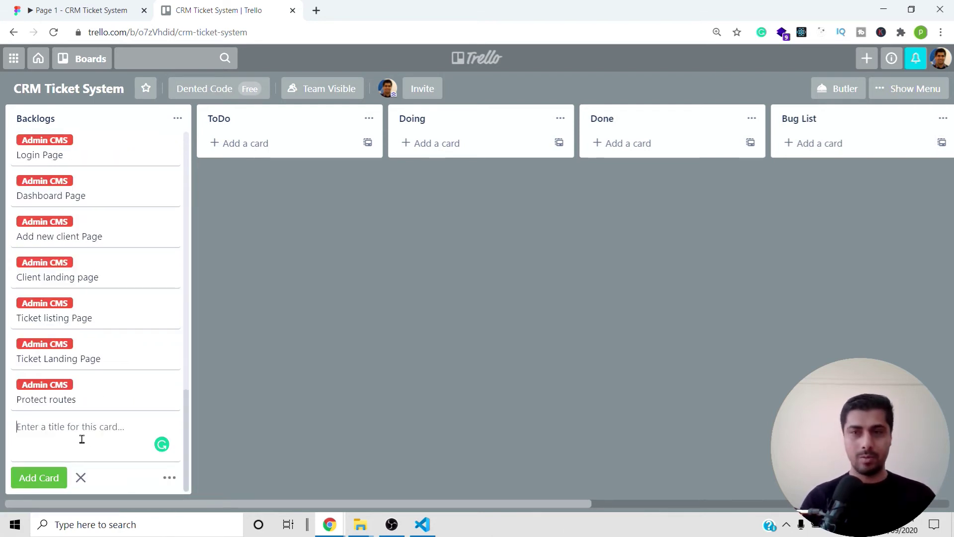
type("Crea")
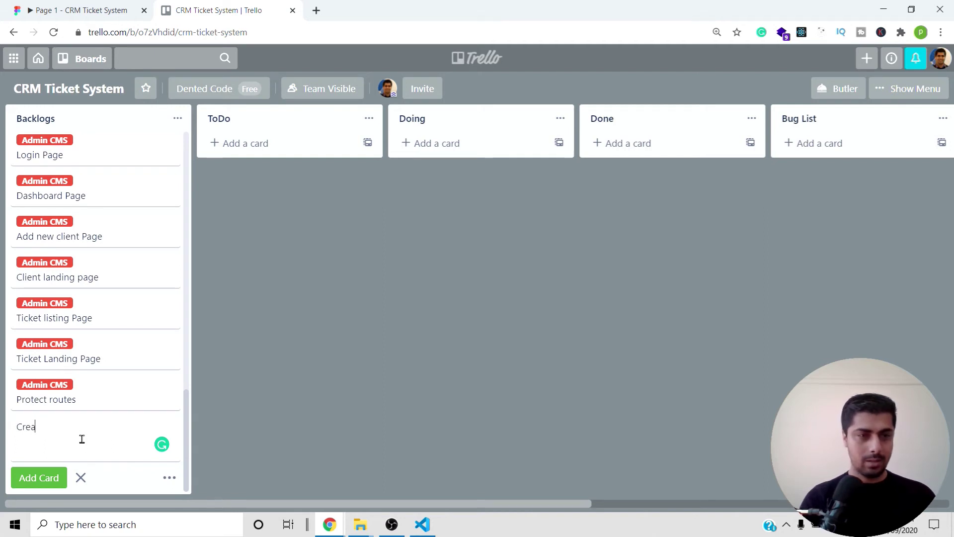
type("te user")
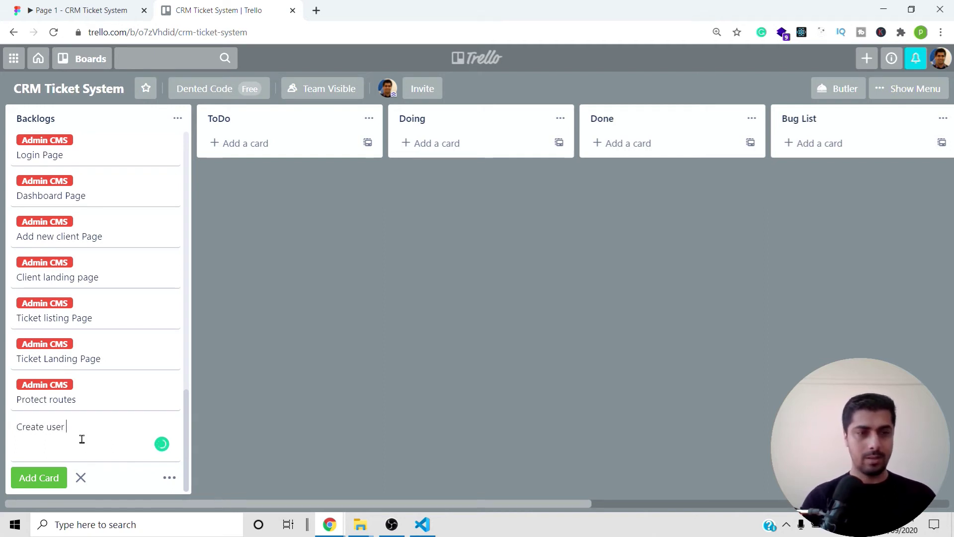
type(" Schema")
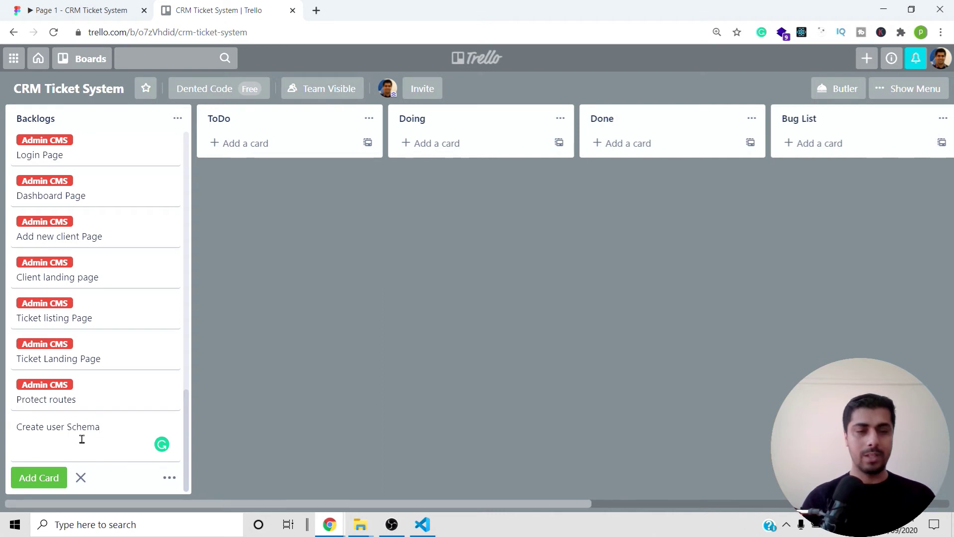
key("Return")
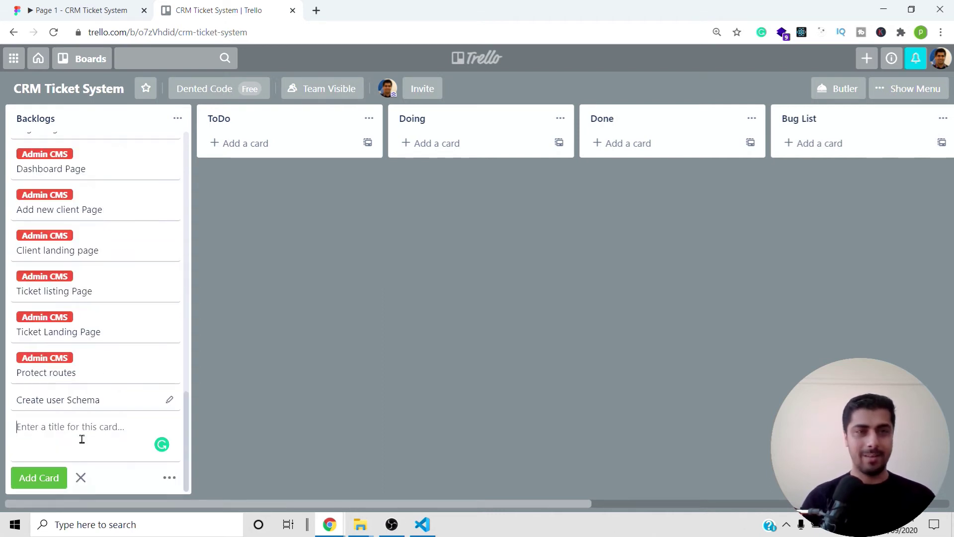
Check the tickets table in the Figma prototype and add a card titled "Create ticket schema" to the Backlogs list
left_click(75, 6)
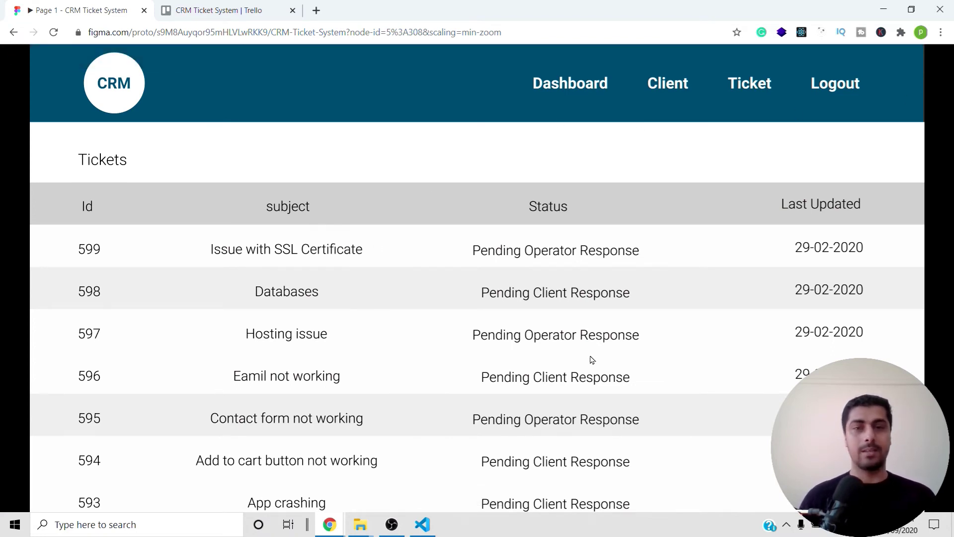
left_click(230, 10)
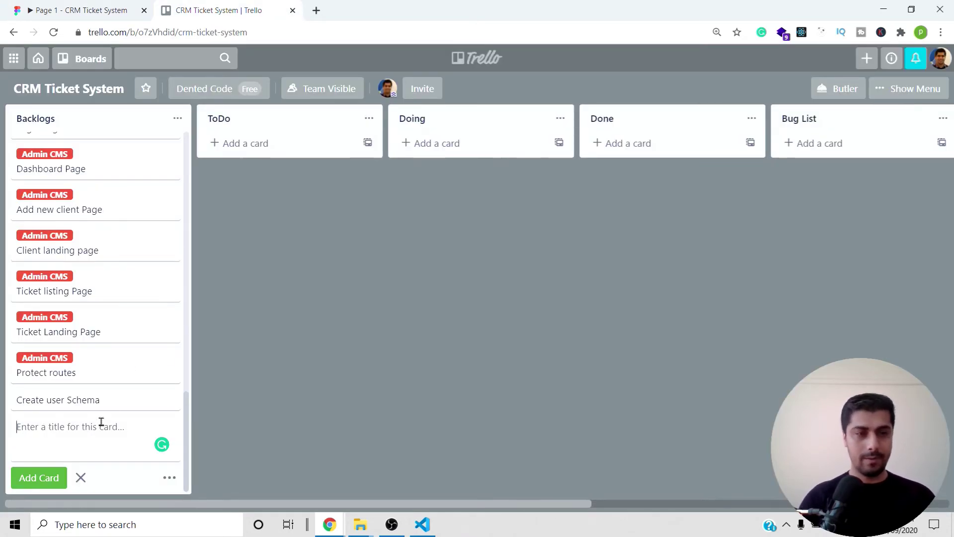
type("Crea")
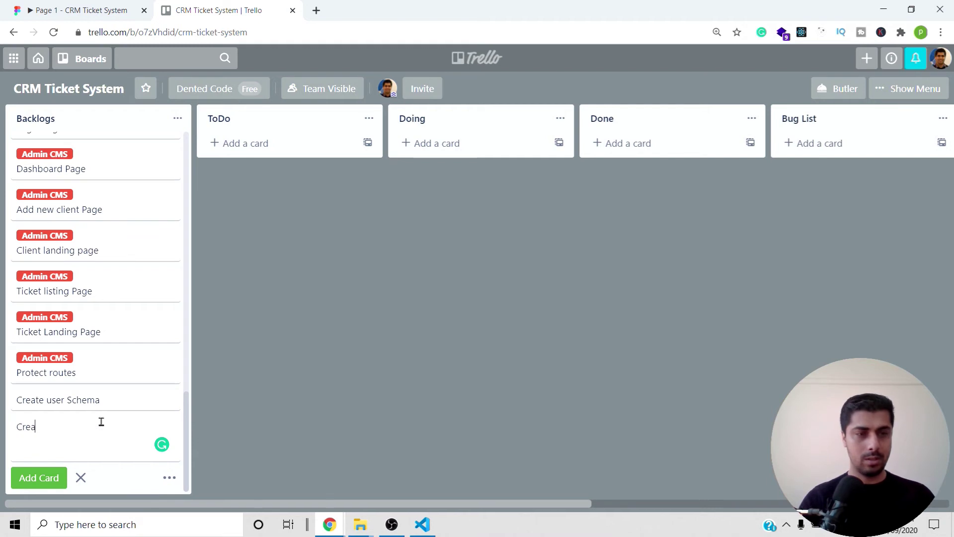
type("te ticke")
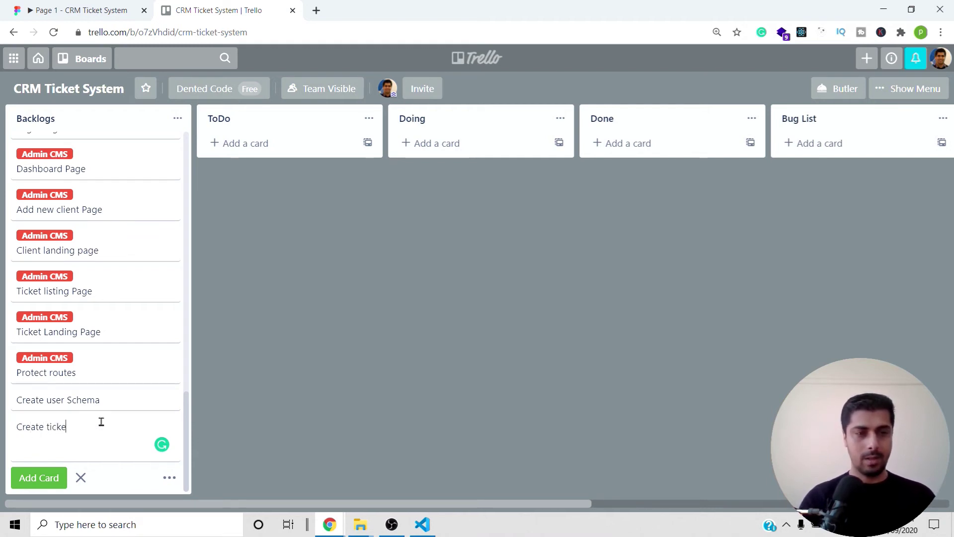
type("t sc")
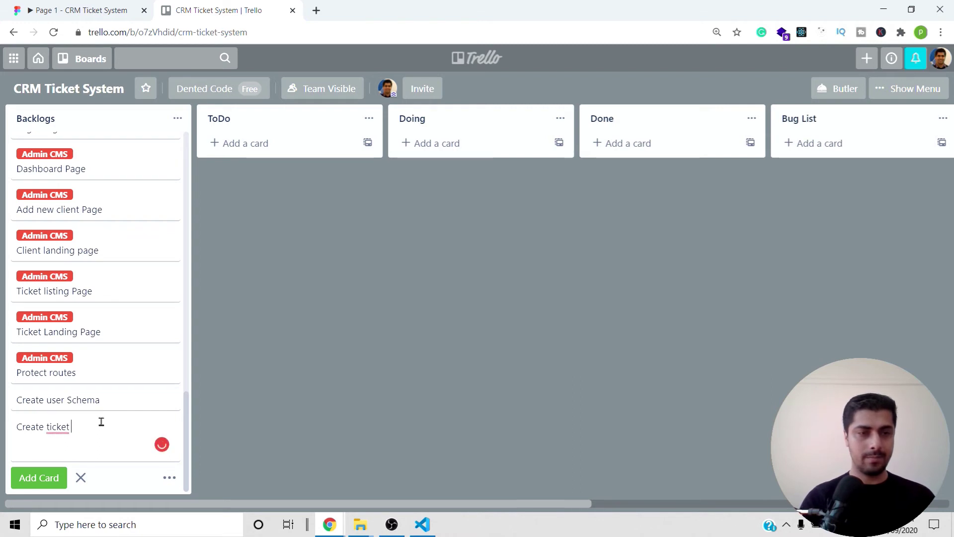
type("hema")
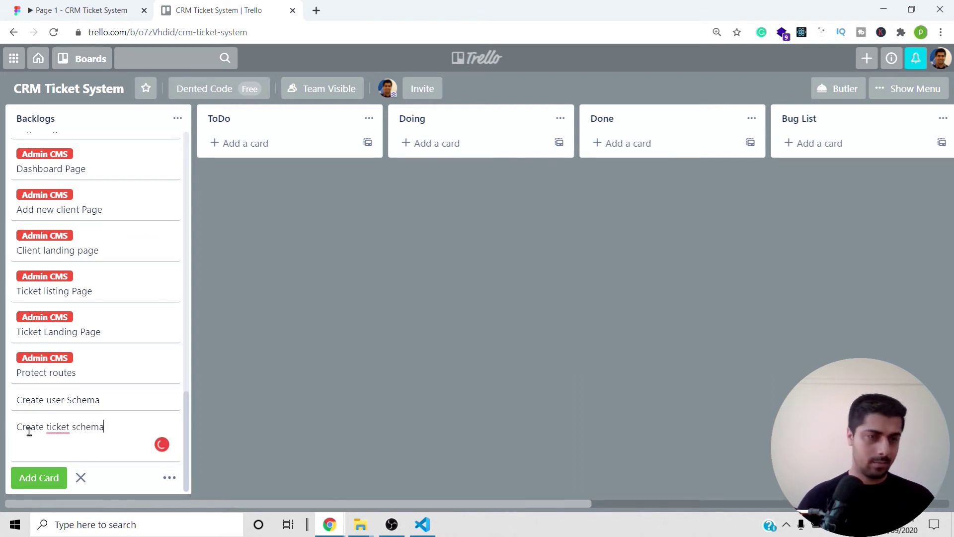
Correct the title of the "Create user Schema" card to "Create user schema" and close the card
mouse_move(57, 428)
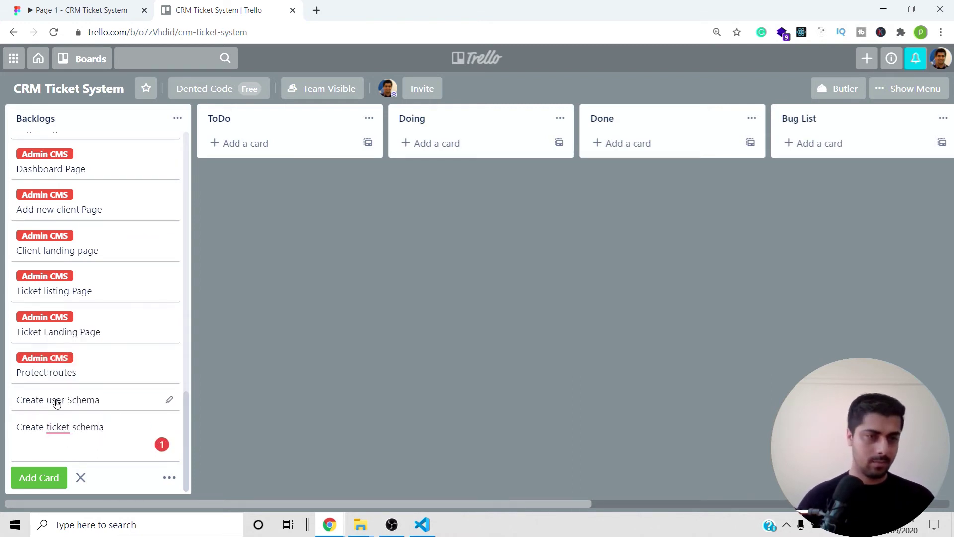
left_click(72, 401)
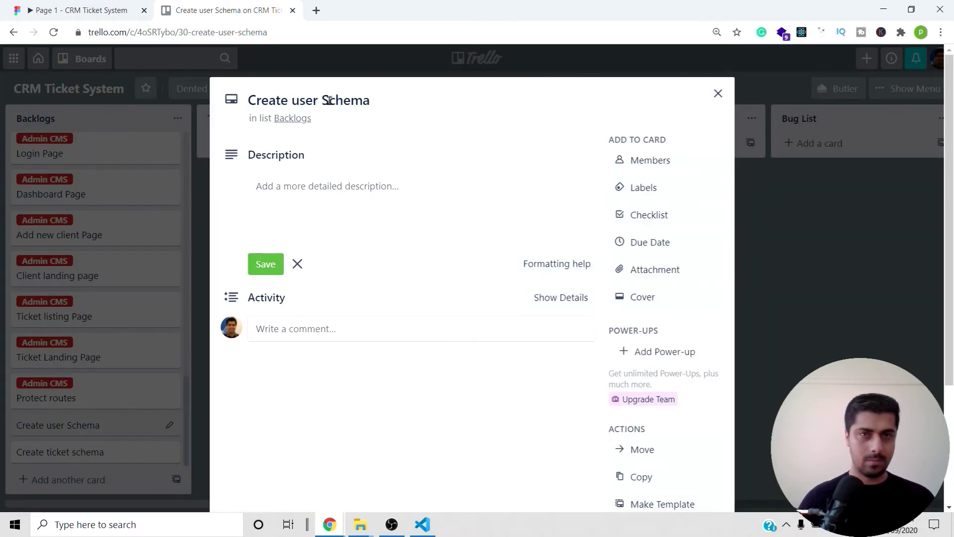
left_click(329, 99)
key("BackSpace")
type("s")
left_click(100, 395)
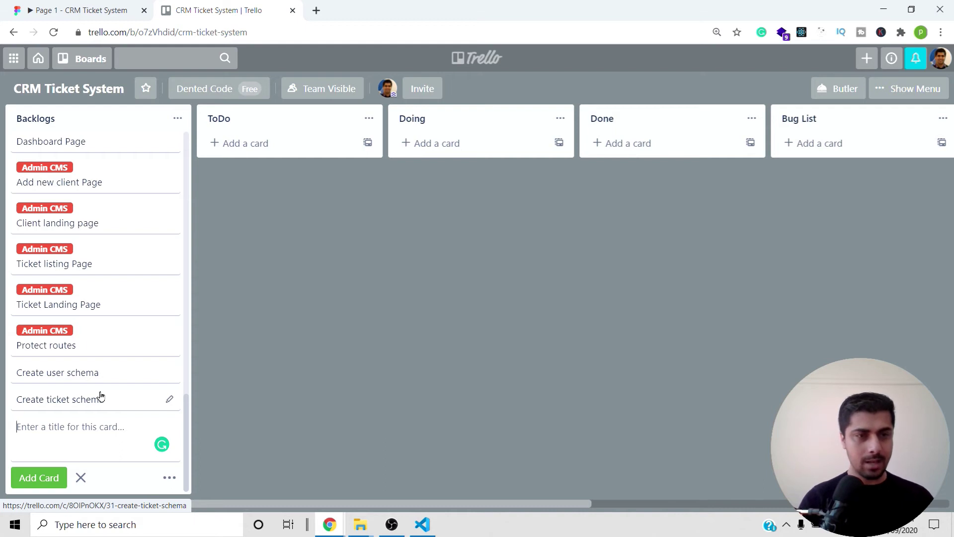
Add a card titled "Create Session schema" at the end of the Backlogs list
type("Ce")
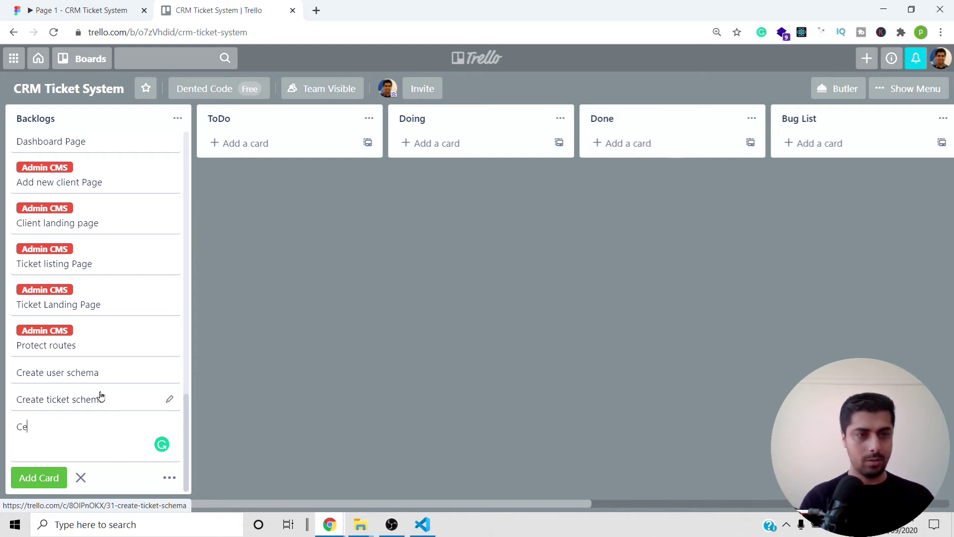
type("reate Se")
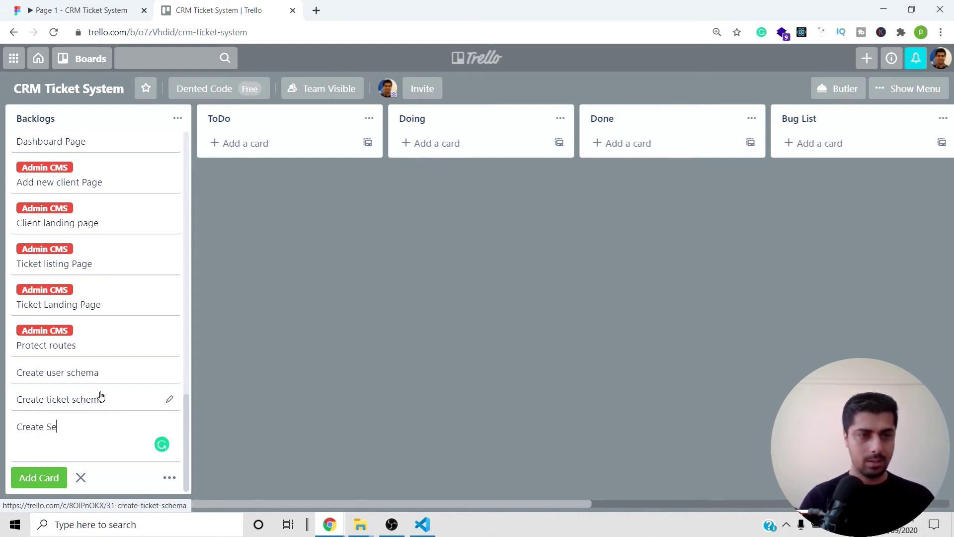
type("ssion s")
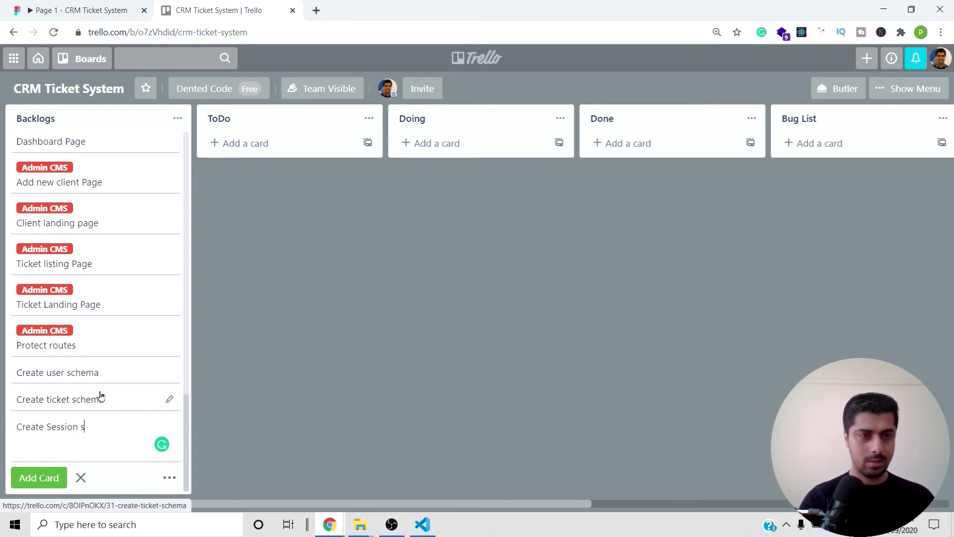
type("chema")
key("Return")
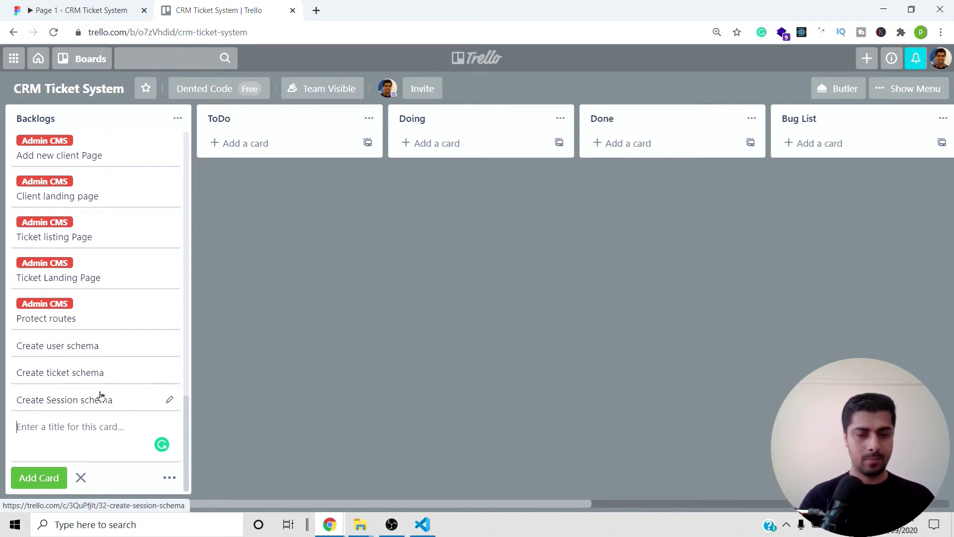
Add a card titled "Create MongoDB Atlas Account" at the end of the Backlogs list
type("Create")
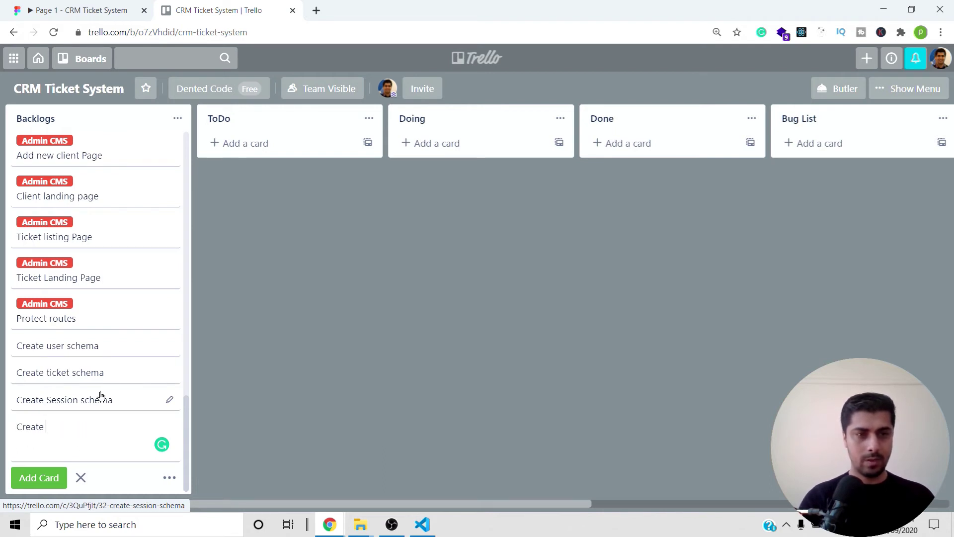
type(" MOn")
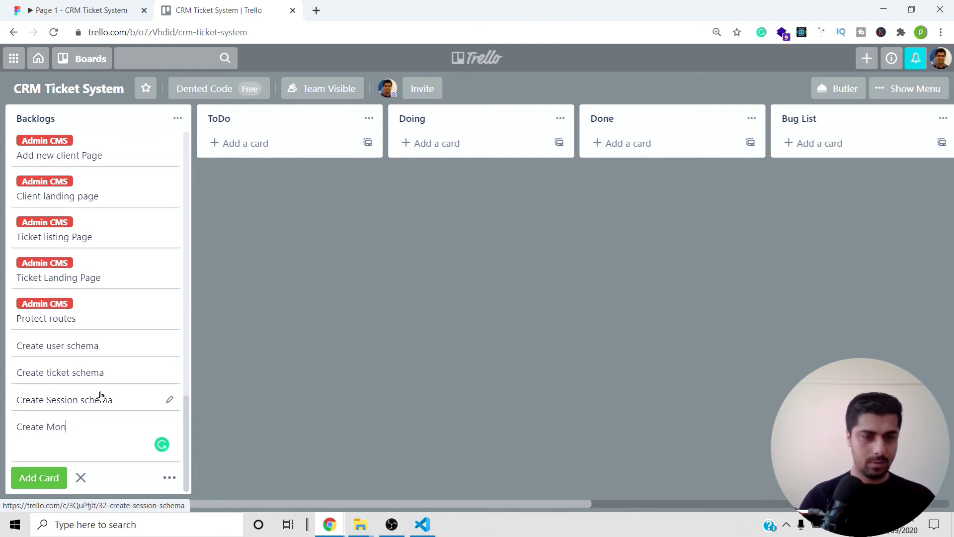
type("goDB Atl")
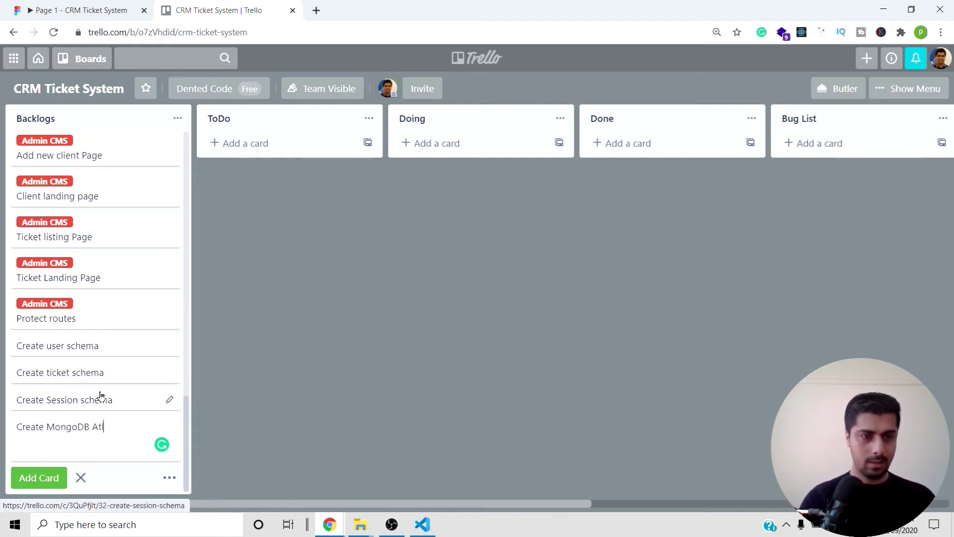
type("as Account")
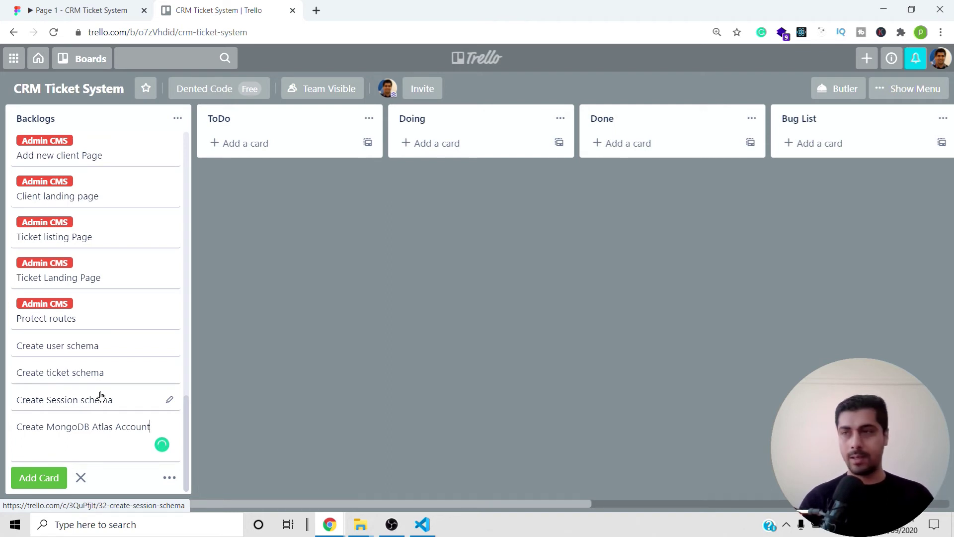
key("Return")
Add a card titled "Integrate Redis DB" at the end of the Backlogs list
type("Integrate Red")
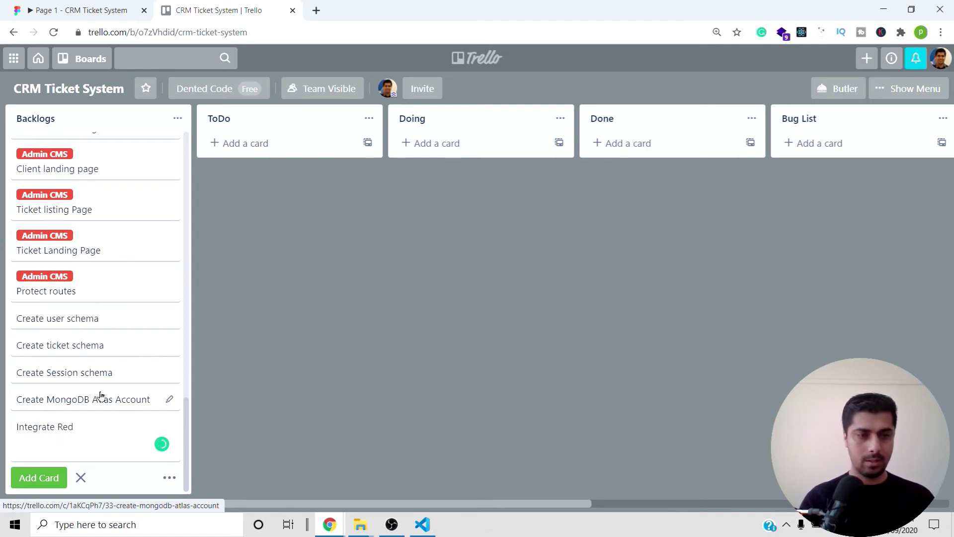
type("is data")
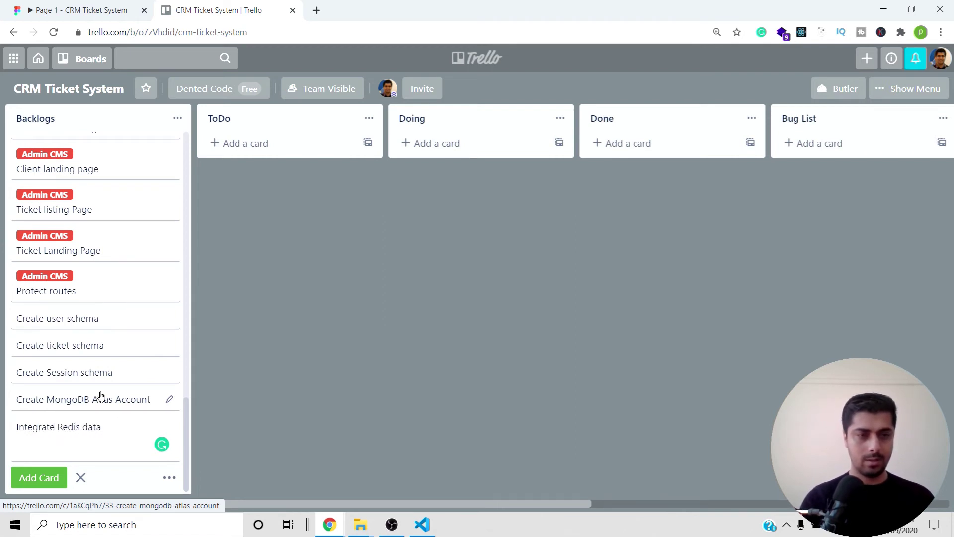
key("BackSpace")
key("BackSpace")
type("DB")
key("Return")
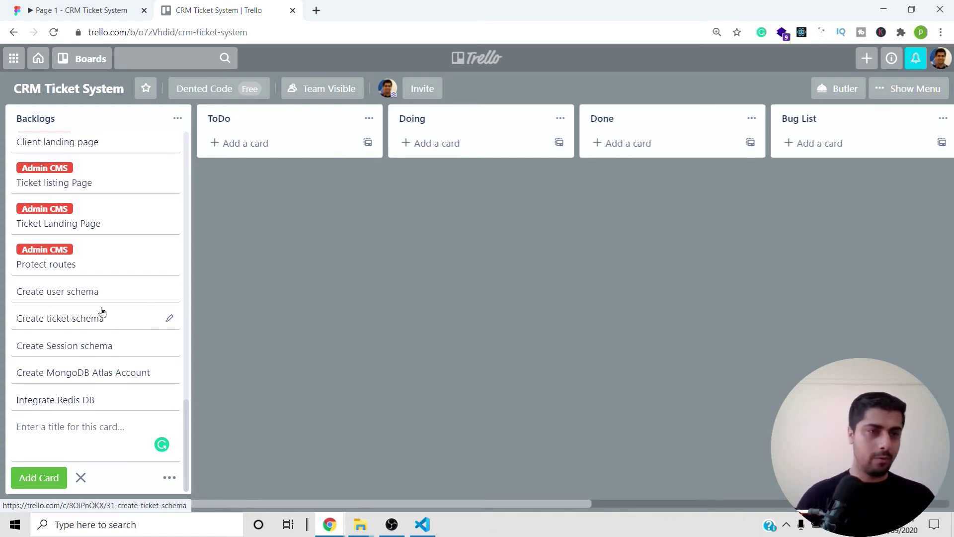
Apply the unnamed purple label to the General card in Backlogs and name that label "Database"
scroll(102, 320, "up", 5)
scroll(102, 325, "up", 10)
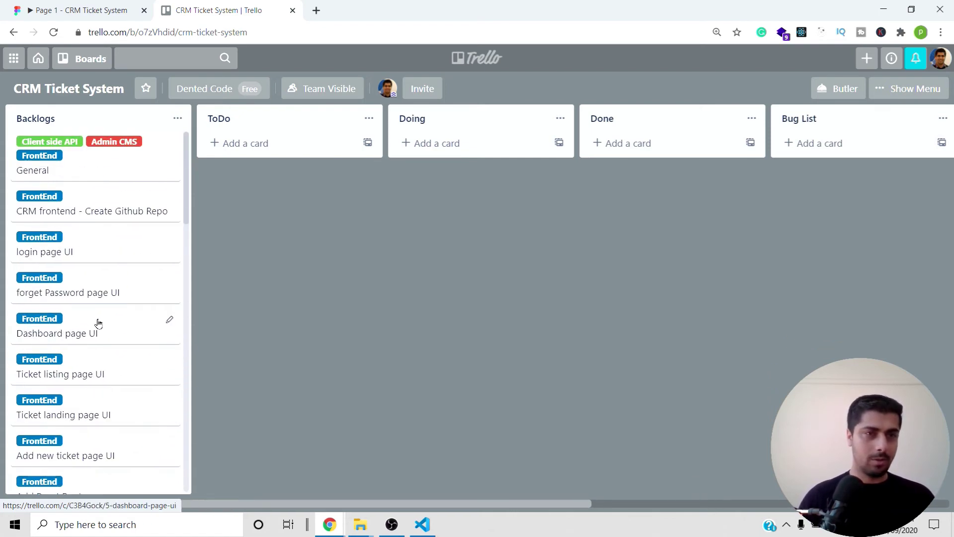
left_click(125, 166)
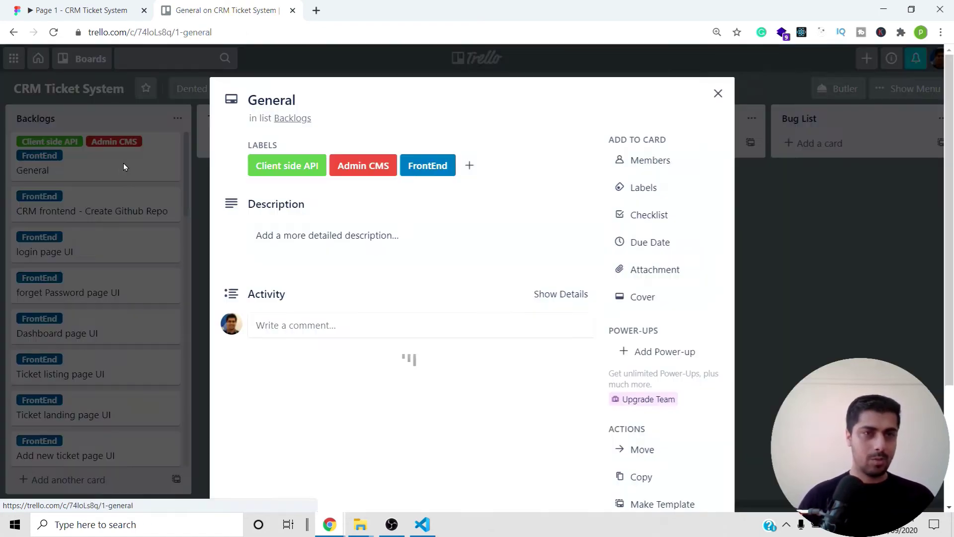
left_click(644, 189)
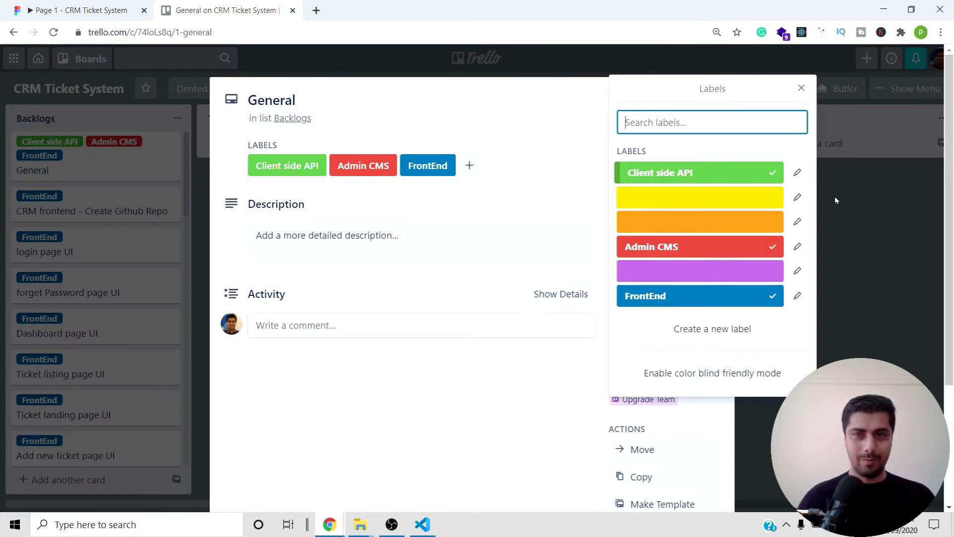
left_click(695, 273)
left_click(677, 271)
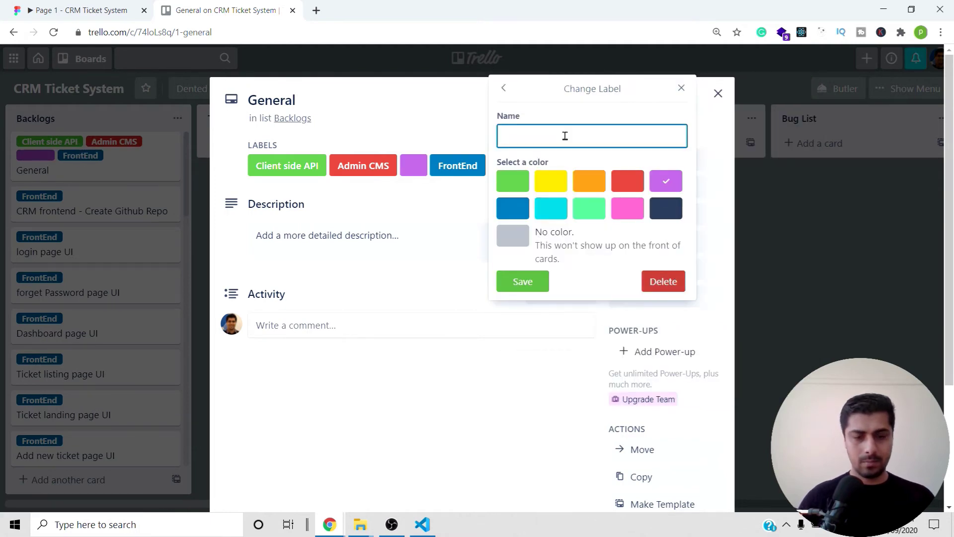
type("Database")
left_click(525, 281)
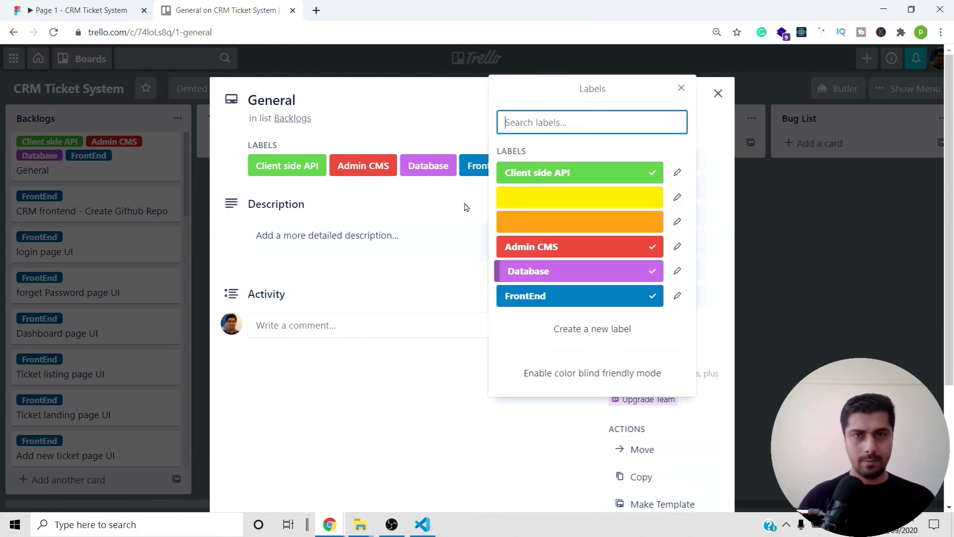
Apply the unnamed orange label to the General card, name it "Deployment", and close the card
left_click(577, 222)
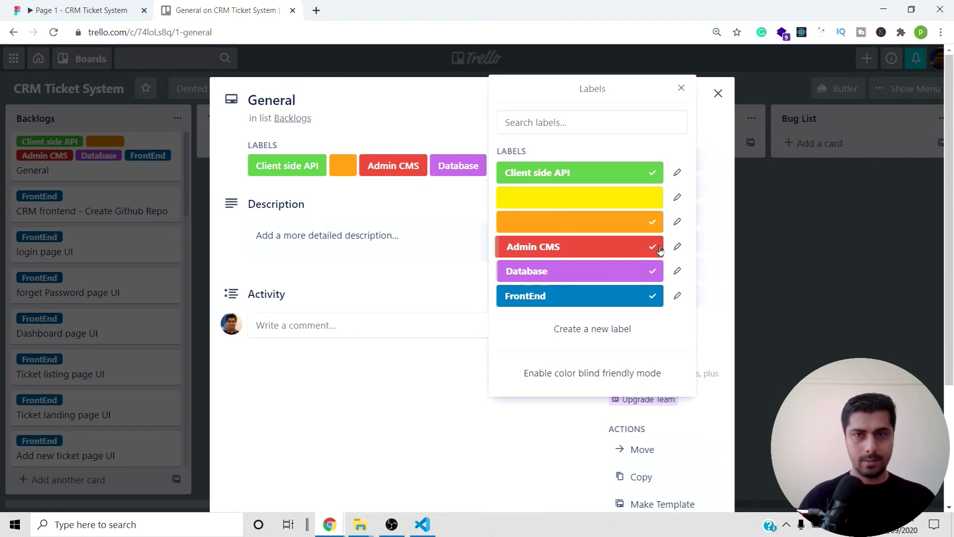
left_click(678, 222)
type("Deployment")
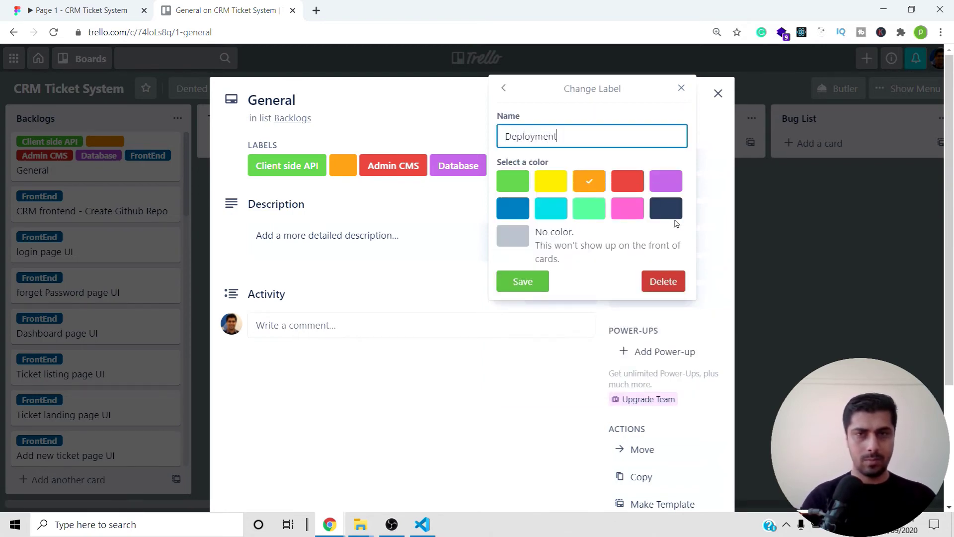
key("Return")
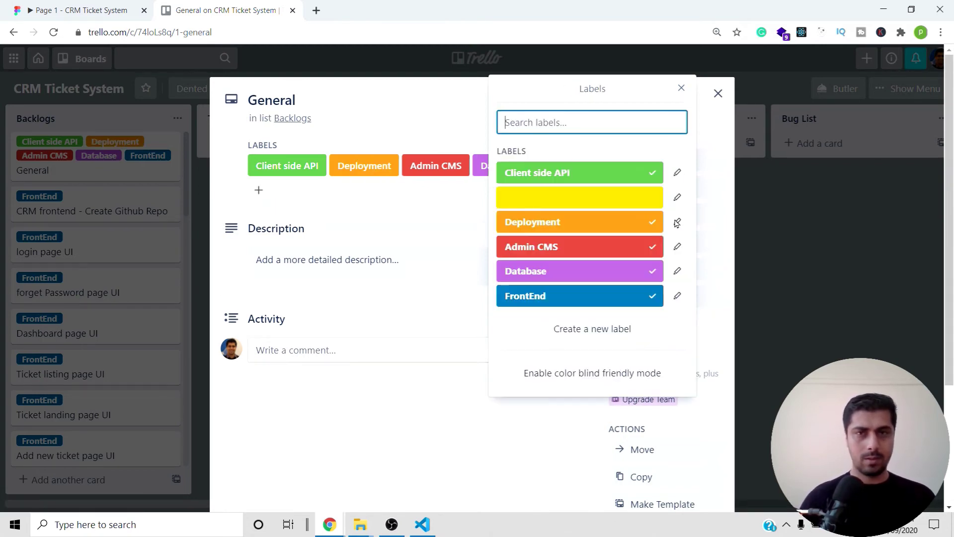
left_click(428, 219)
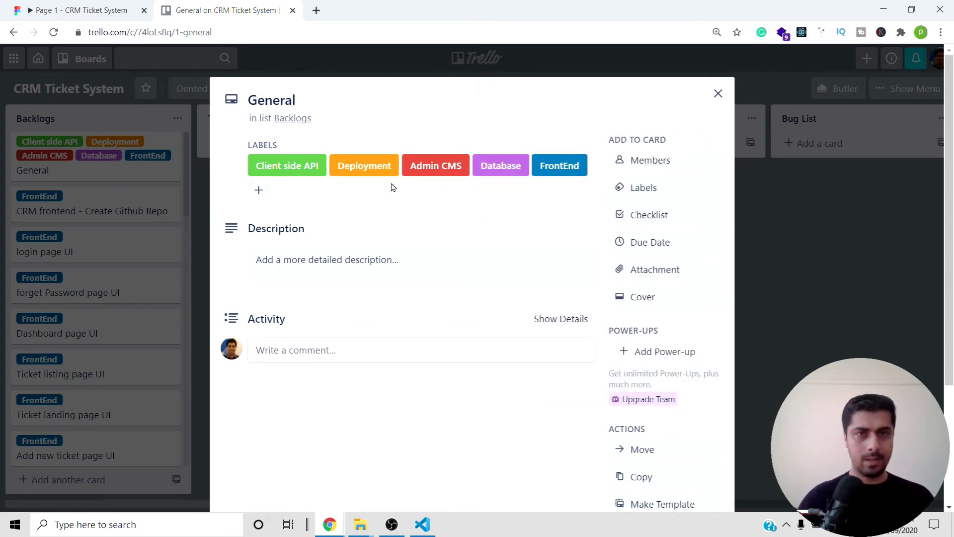
left_click(717, 94)
Apply the purple Database label to the "Create user schema" card in Backlogs and close the card
scroll(92, 373, "down", 15)
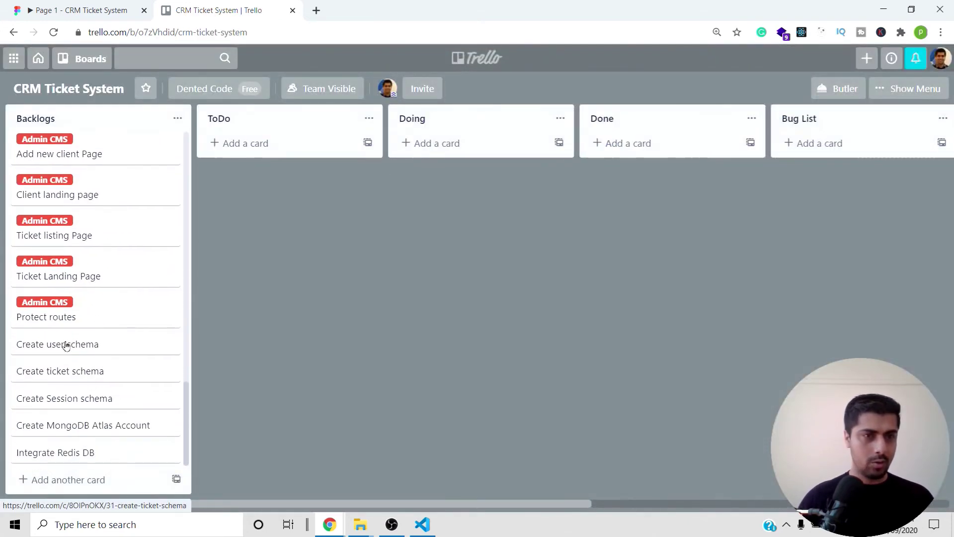
left_click(117, 344)
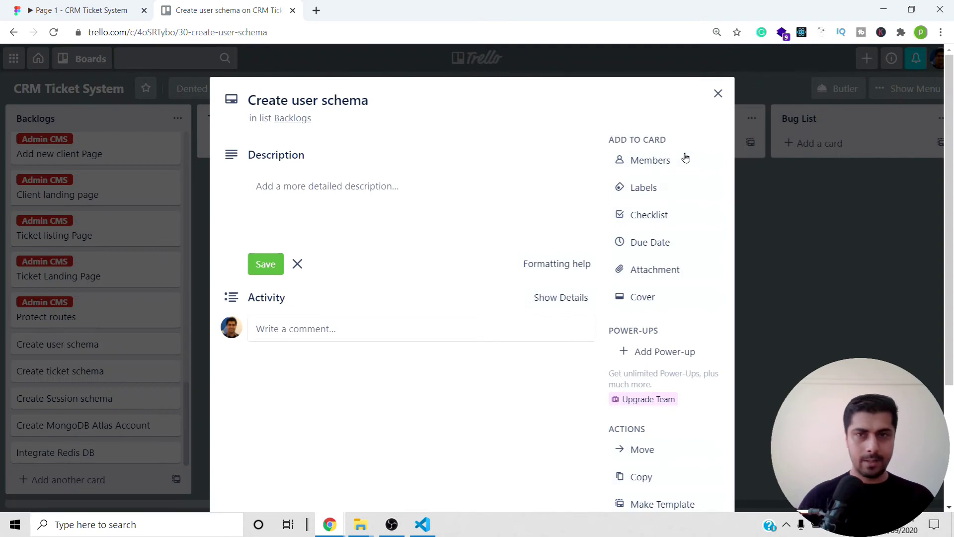
left_click(651, 190)
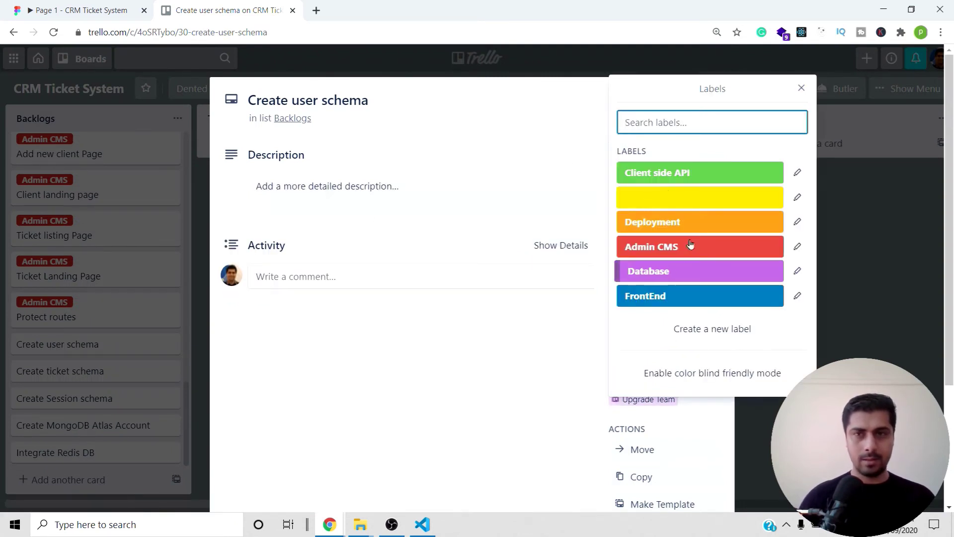
left_click(678, 273)
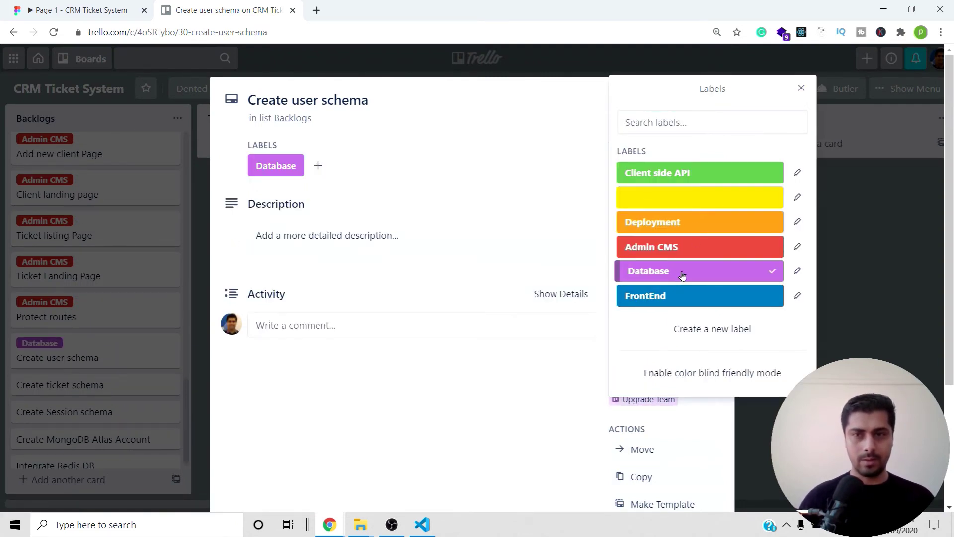
left_click(802, 91)
left_click(801, 176)
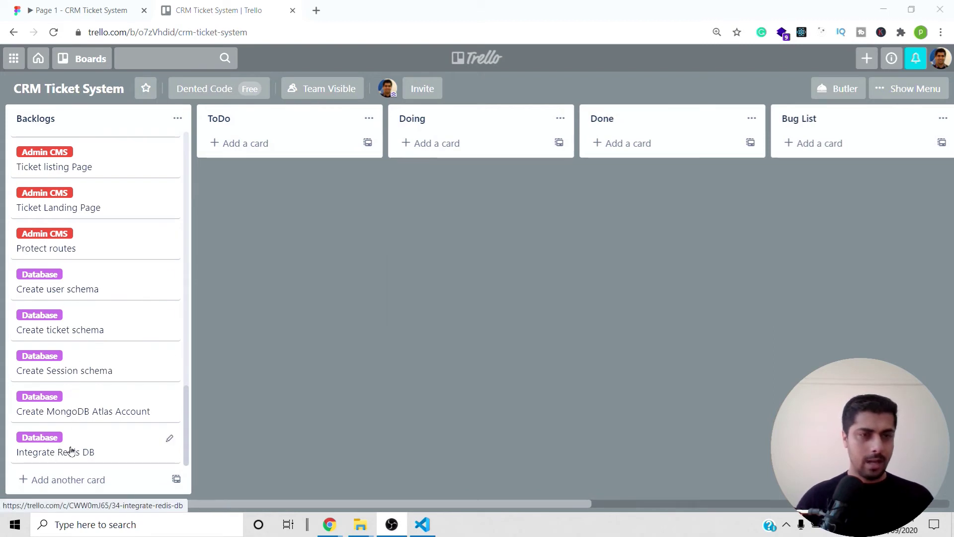
scroll(69, 435, "up", 20)
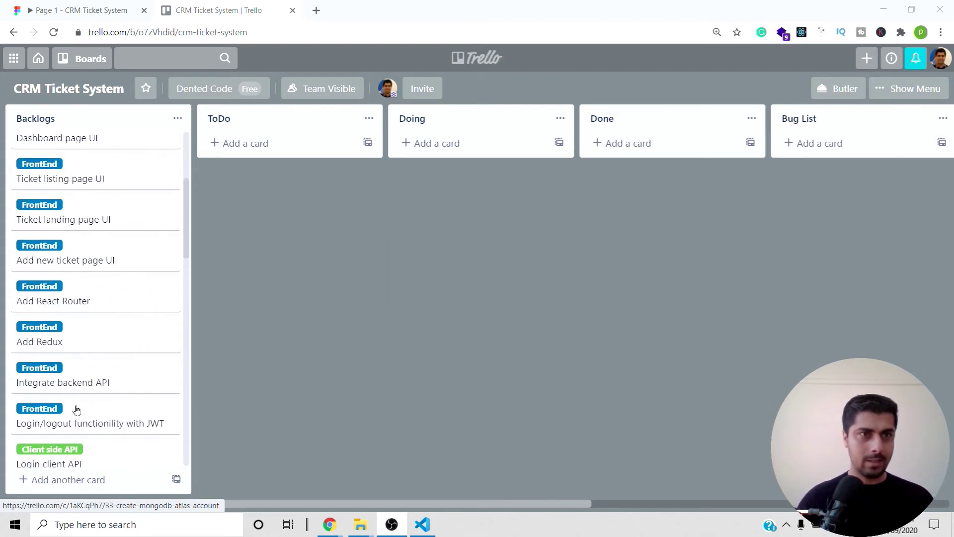
Add a card titled "Create AWS Account" at the end of the Backlogs list
scroll(50, 248, "down", 6)
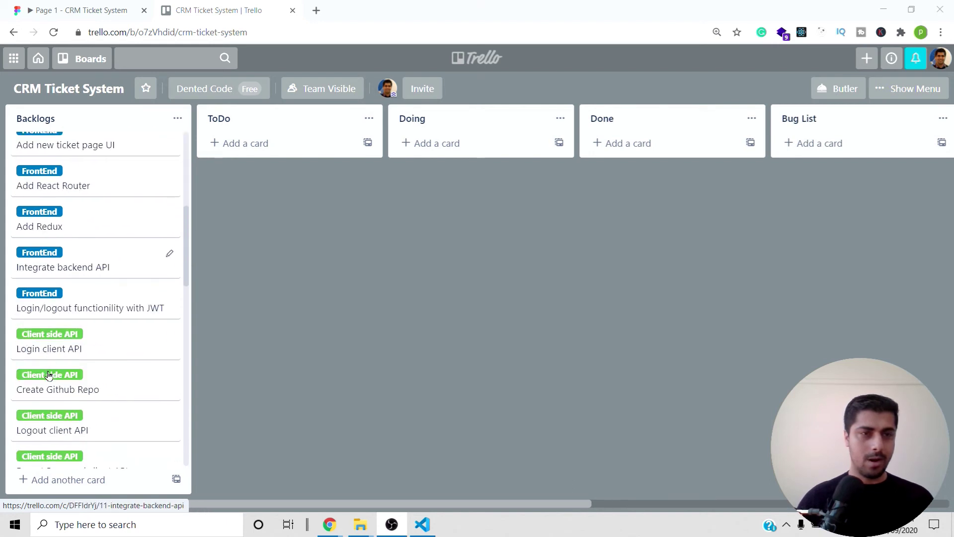
scroll(79, 351, "down", 10)
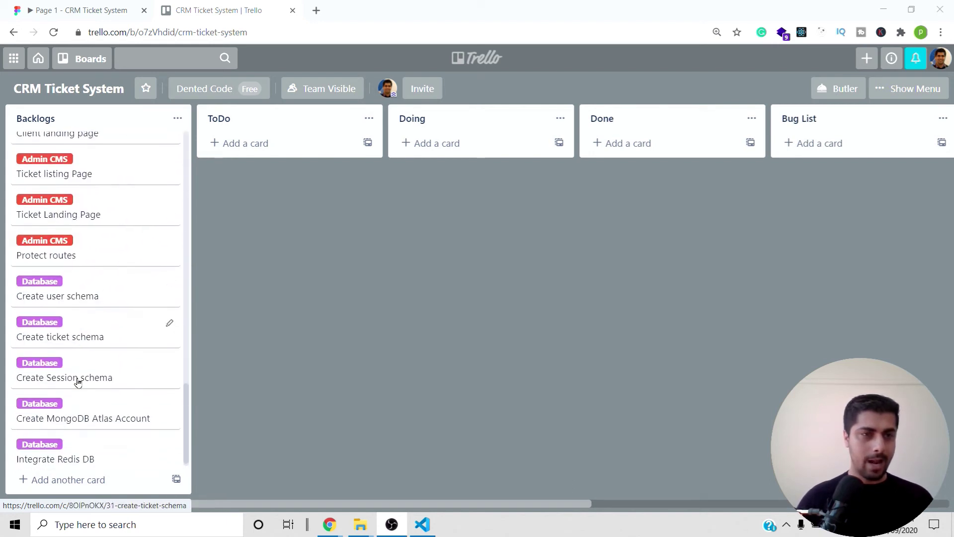
left_click(85, 481)
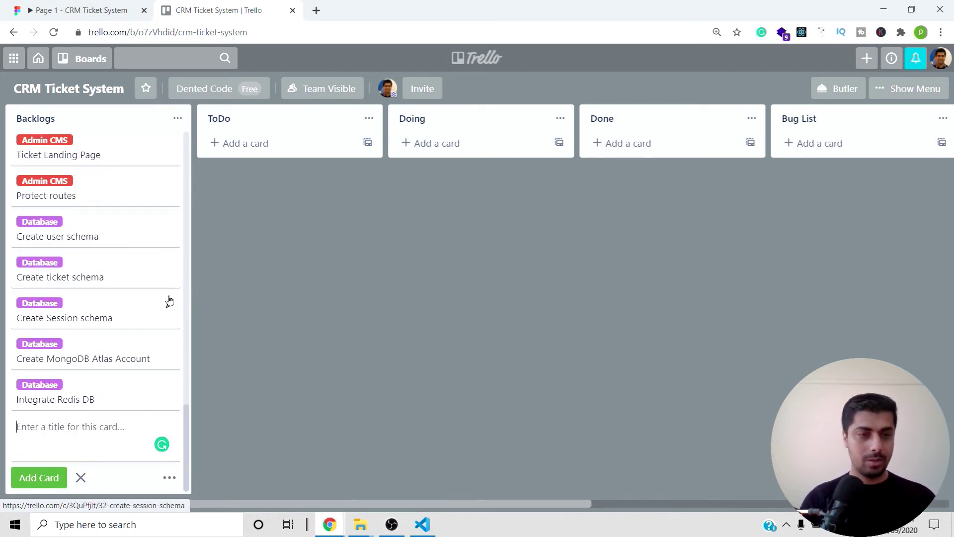
type("Create AW")
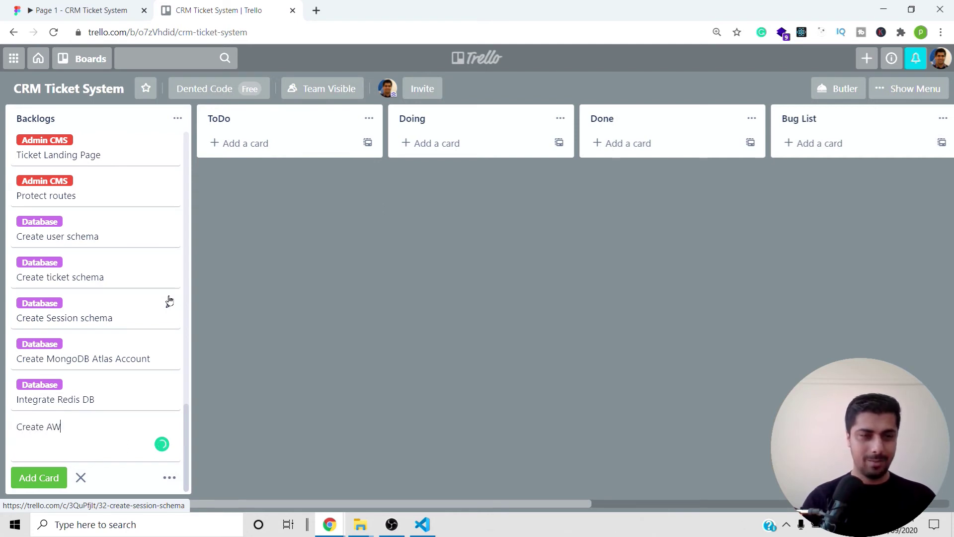
type("S Account")
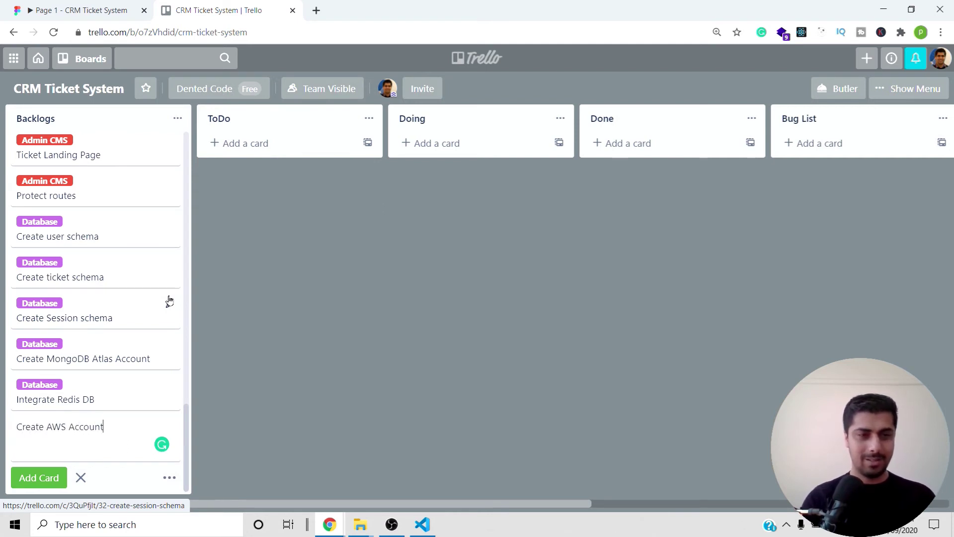
key("Return")
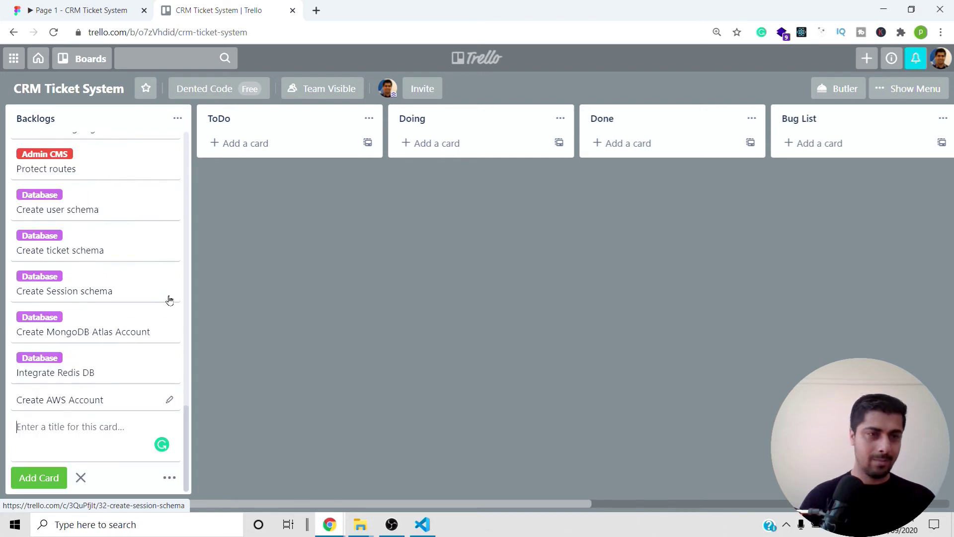
Open the "Create AWS Account" card and write the description "Create Admin user don't use the root account for any activieties"
left_click(100, 398)
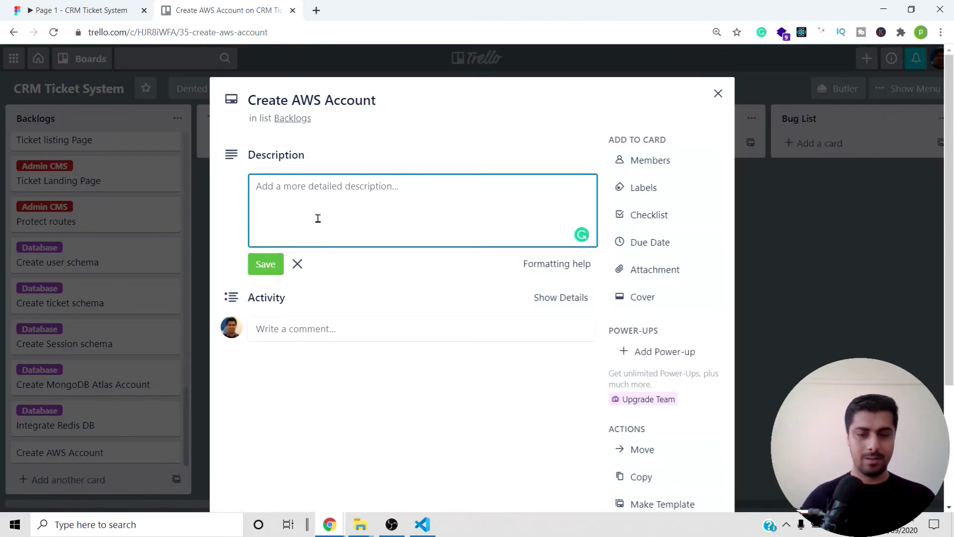
type("Create")
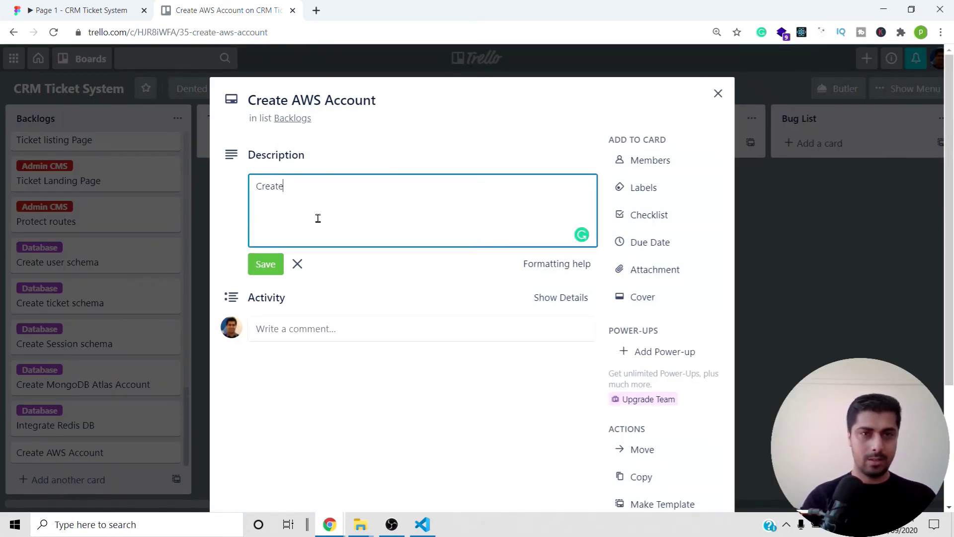
type(" Admi")
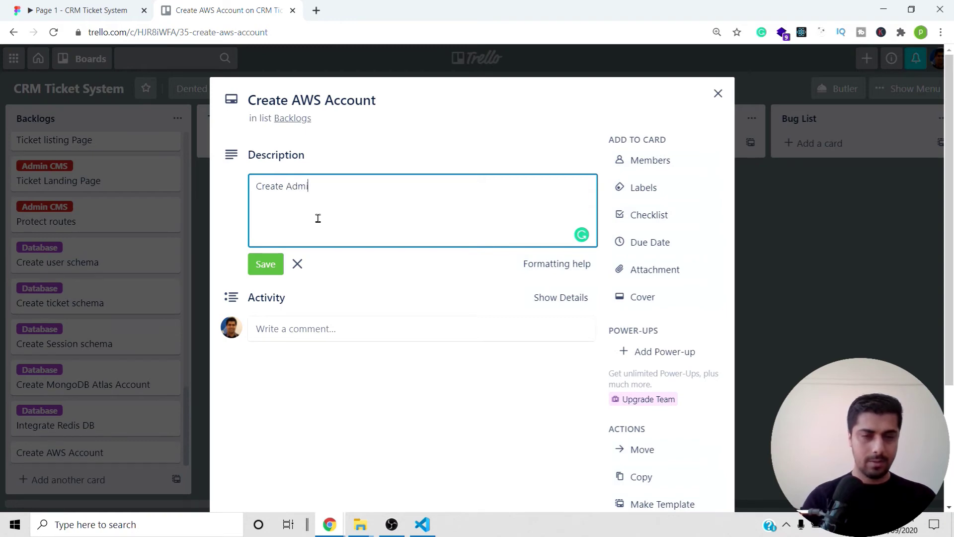
type("n user don't use the f")
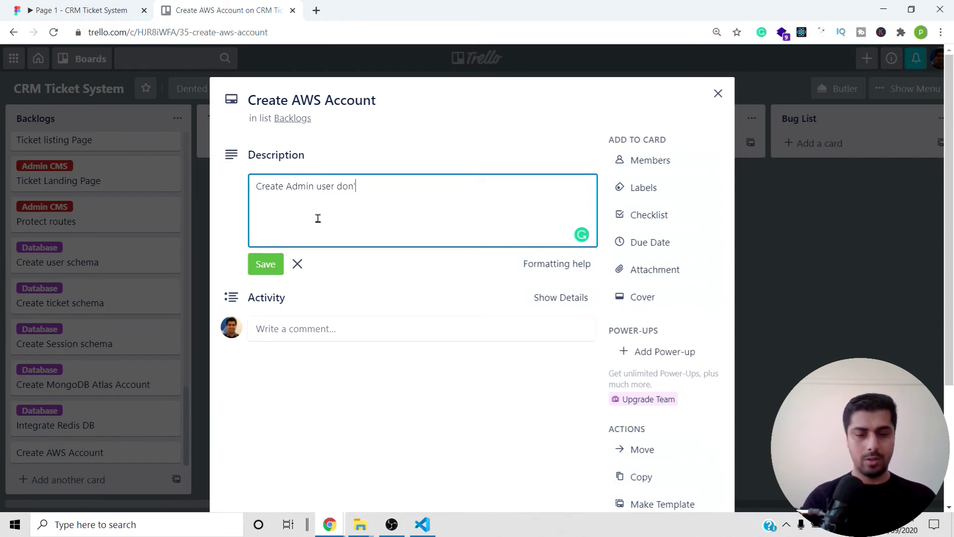
type("o")
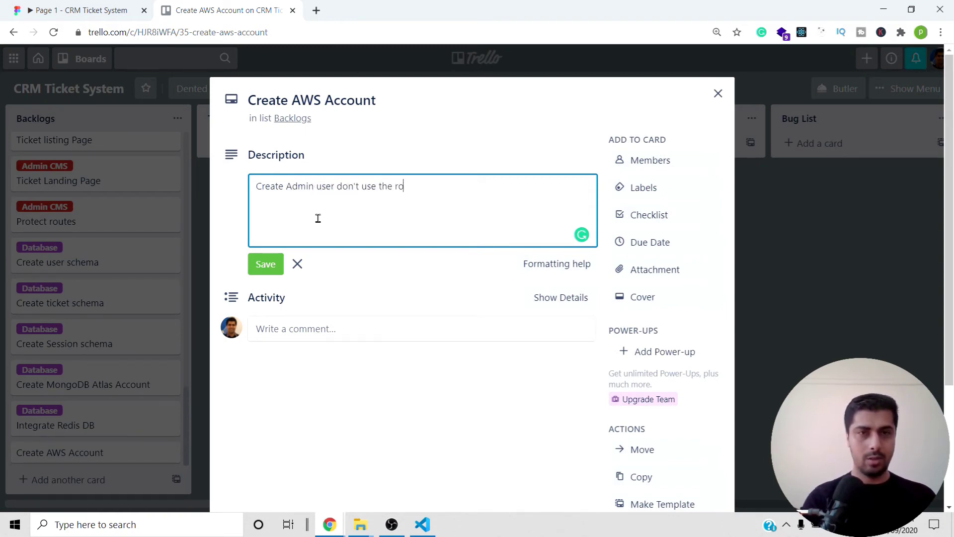
type("ot account for a")
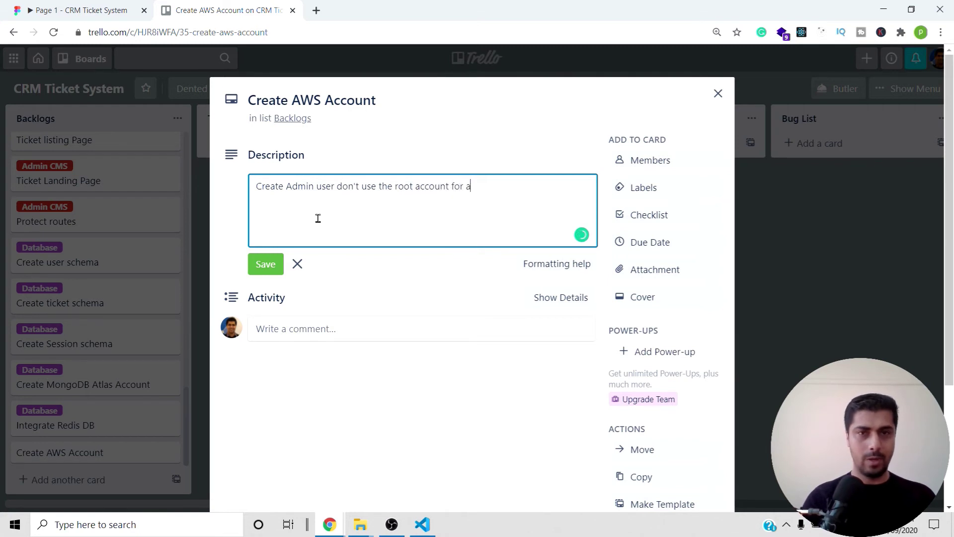
type("ny a")
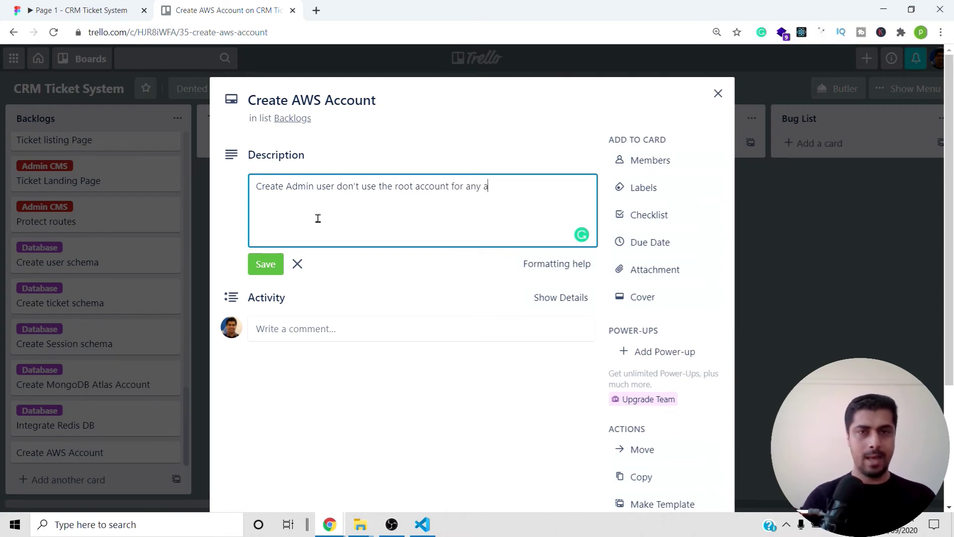
type("ctivieti")
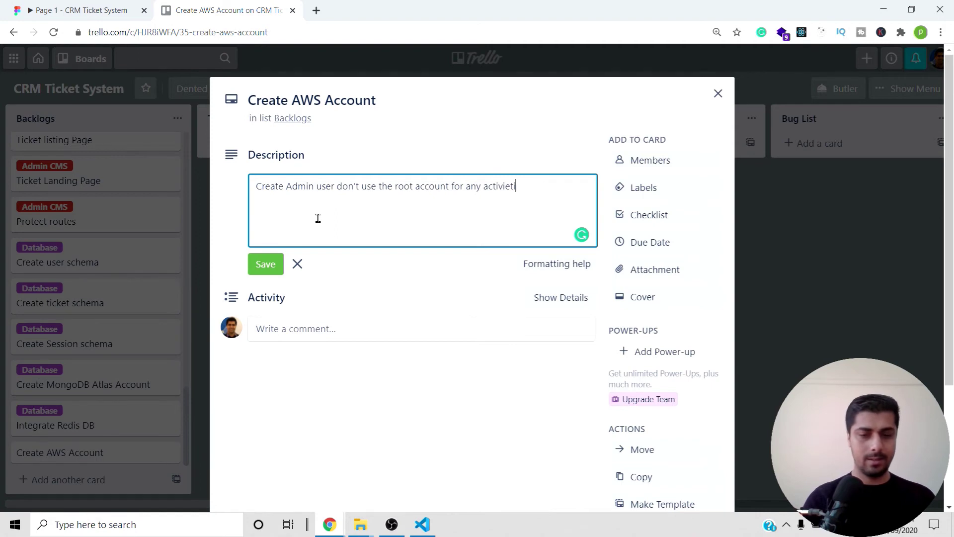
type("y")
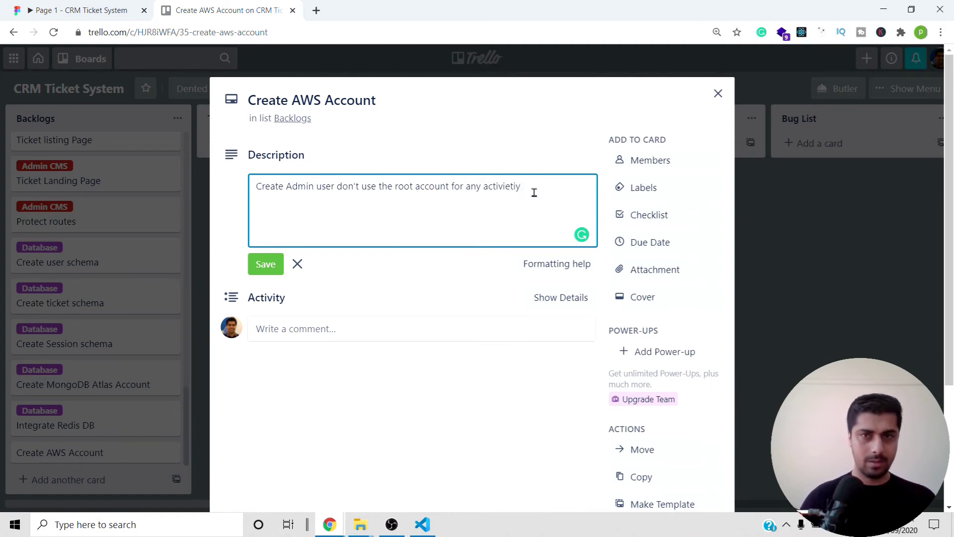
key("BackSpace")
type("es")
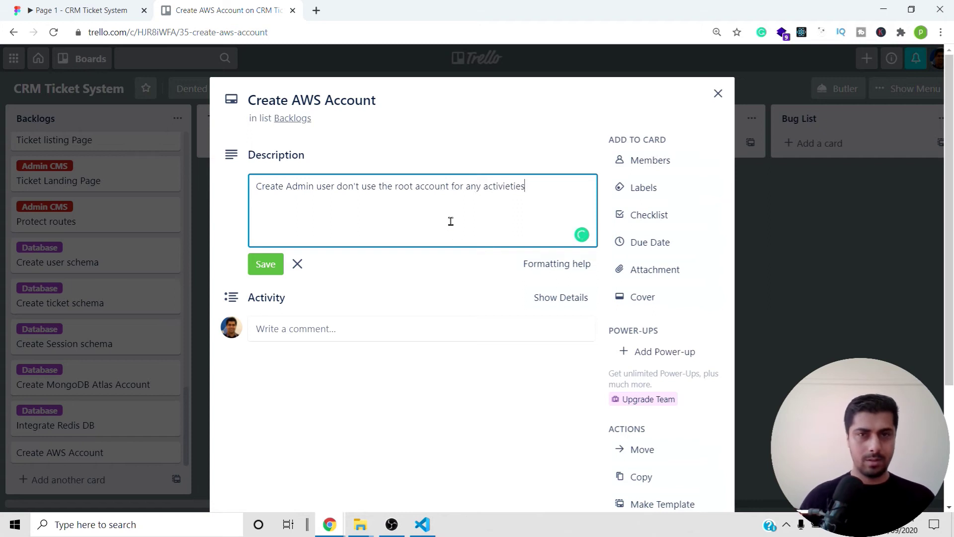
Correct the description's last word to "activities", save the description and close the card
left_click(448, 220)
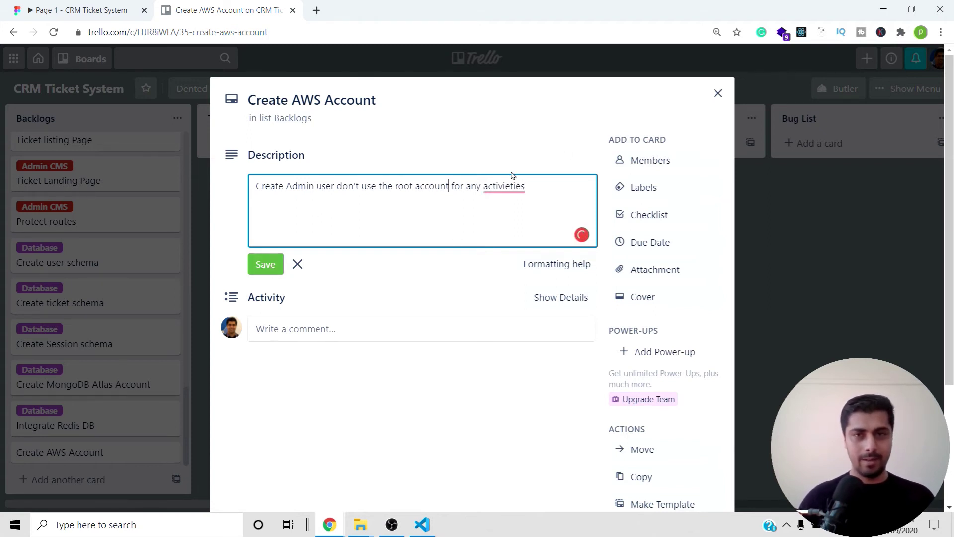
mouse_move(510, 185)
left_click(508, 209)
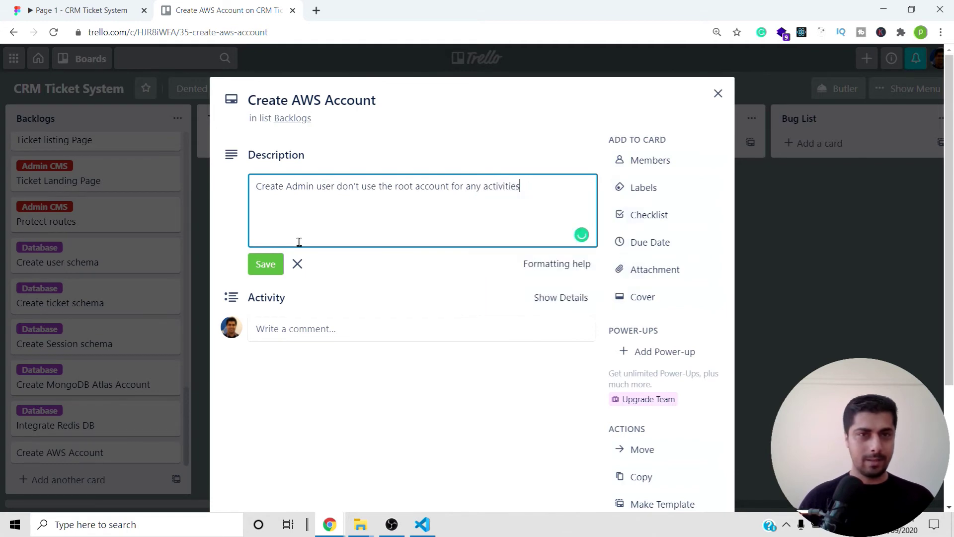
left_click(268, 268)
left_click(719, 93)
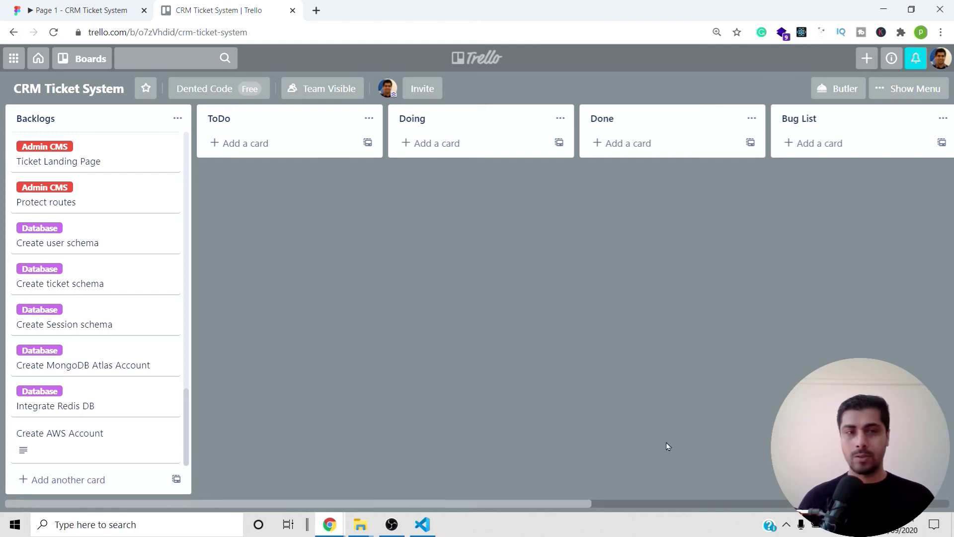
Add a card titled "Config Codepipline" below the "Create AWS Account" card in Backlogs
left_click(75, 480)
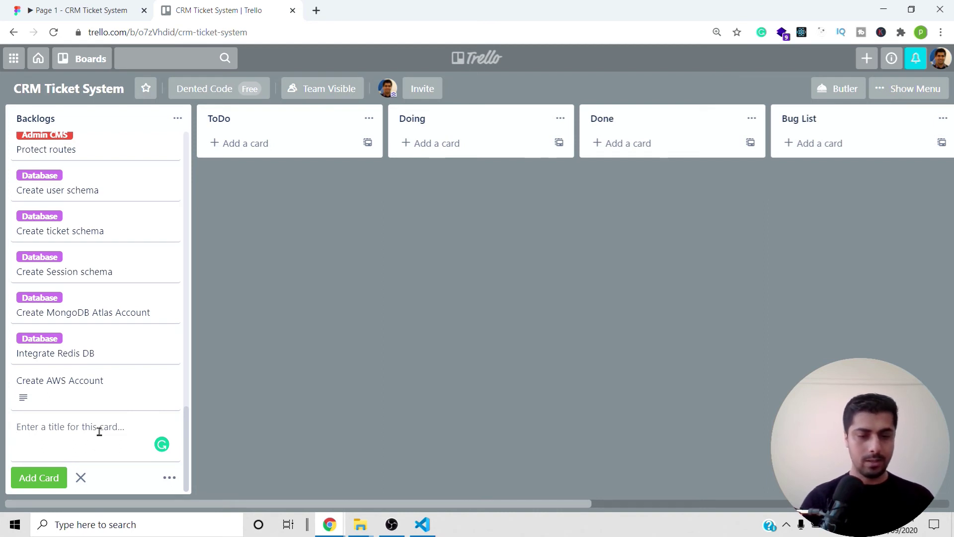
type("Co")
key("BackSpace")
key("BackSpace")
type("Co")
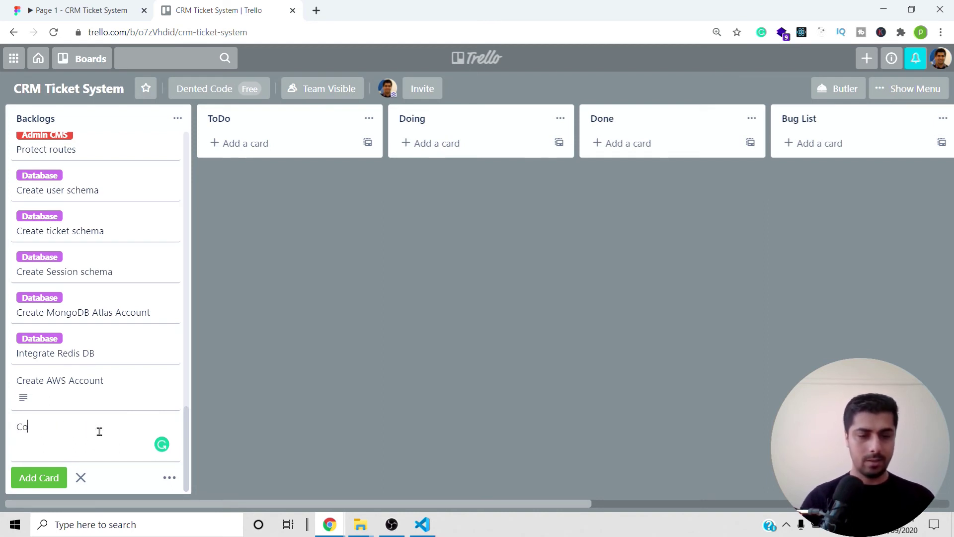
type("nfig C")
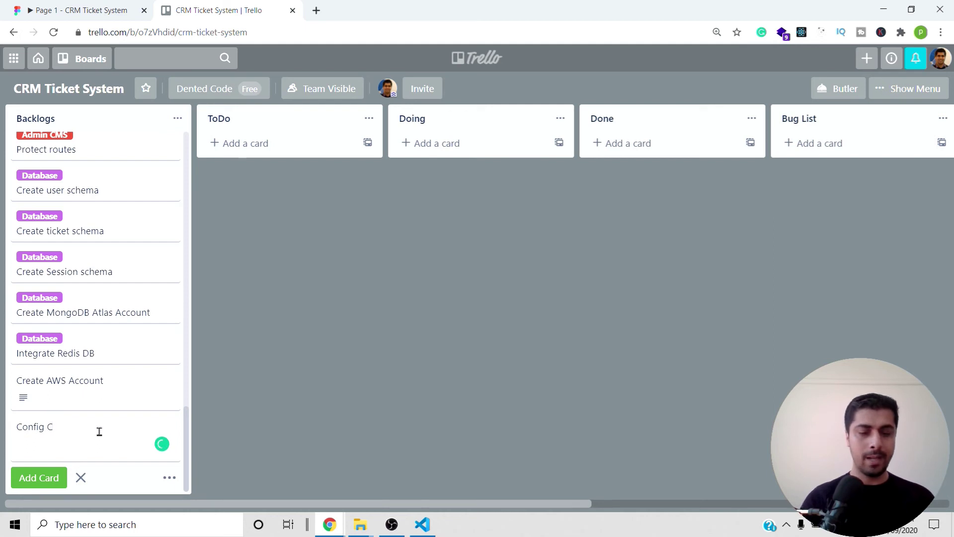
type("ode")
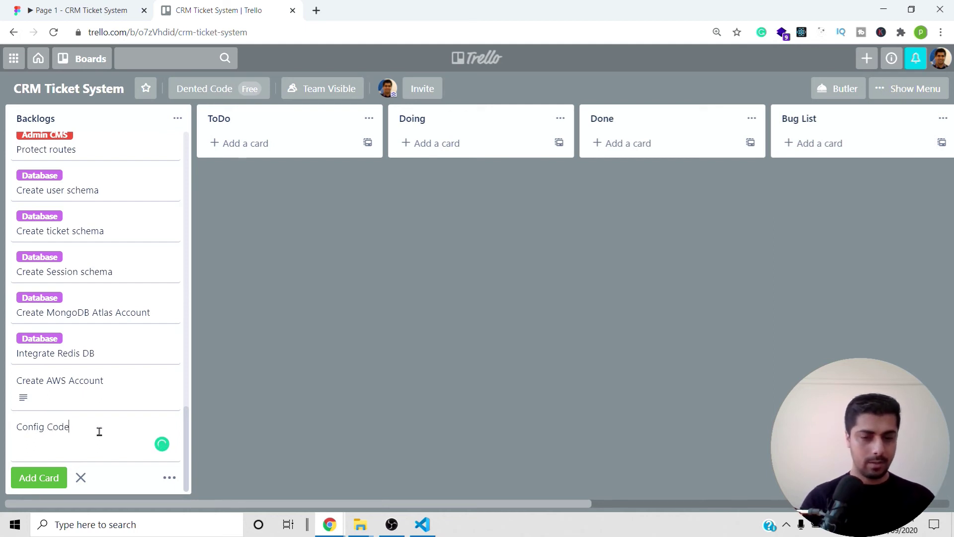
type("piplin")
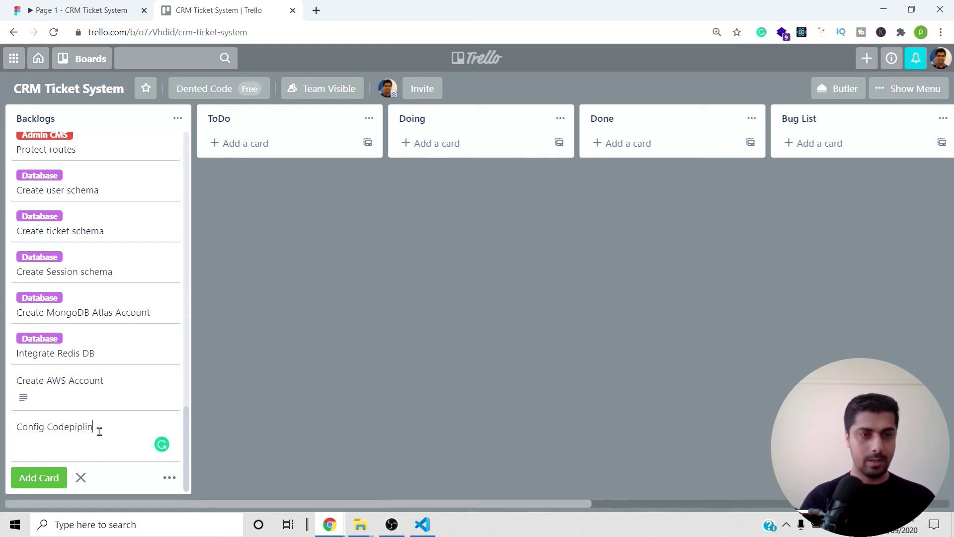
type("g")
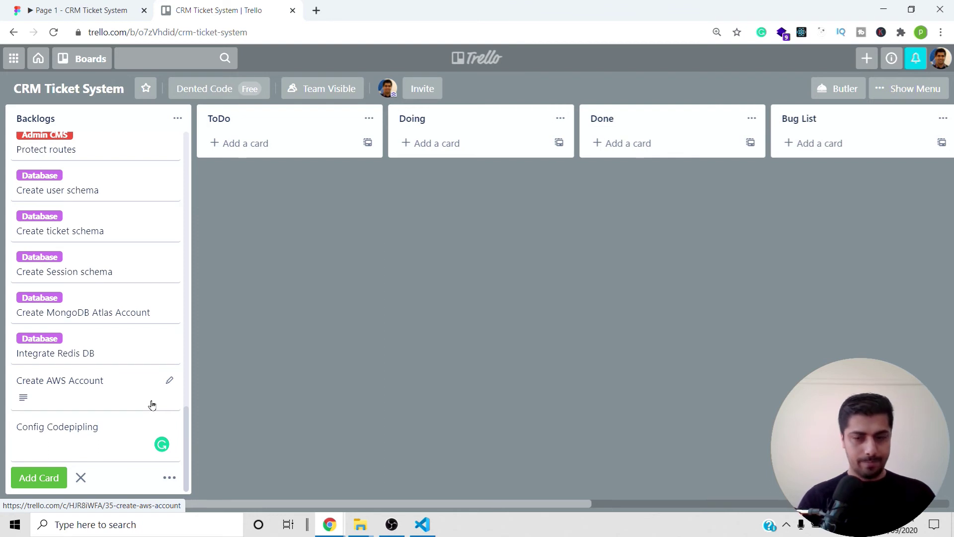
key("BackSpace")
key("BackSpace")
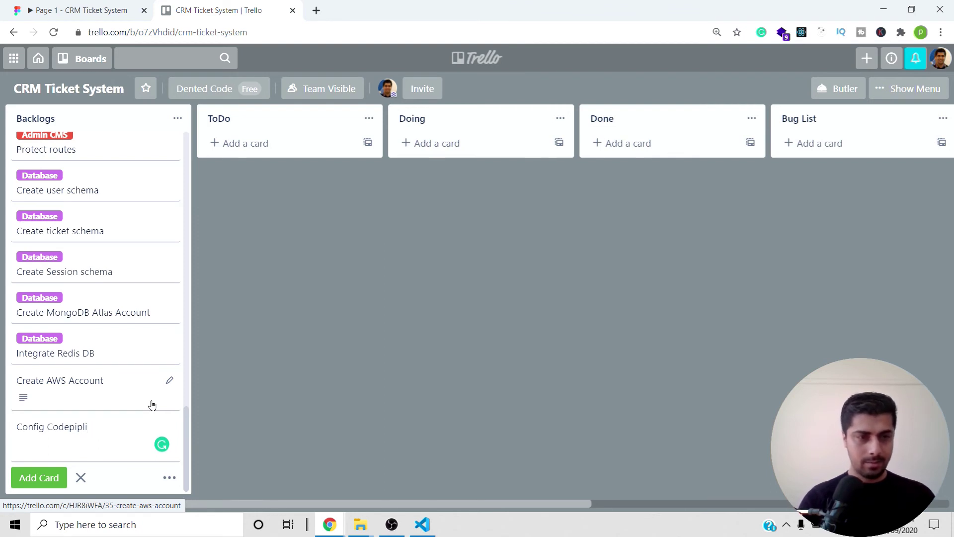
type("ne")
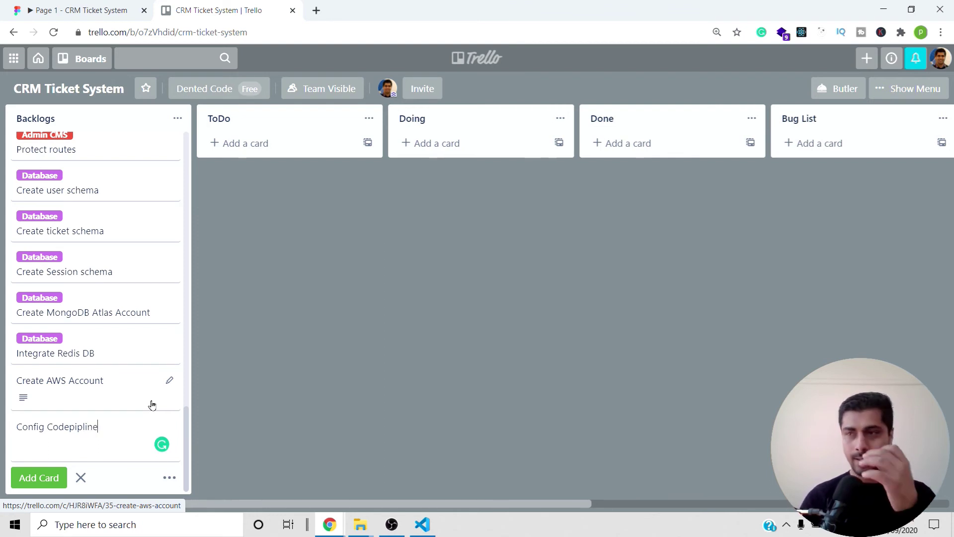
key("Return")
Add a card titled "Deploy frontend app to CloudFront" below the "Config Codepipline" card in Backlogs
type("Deploy ")
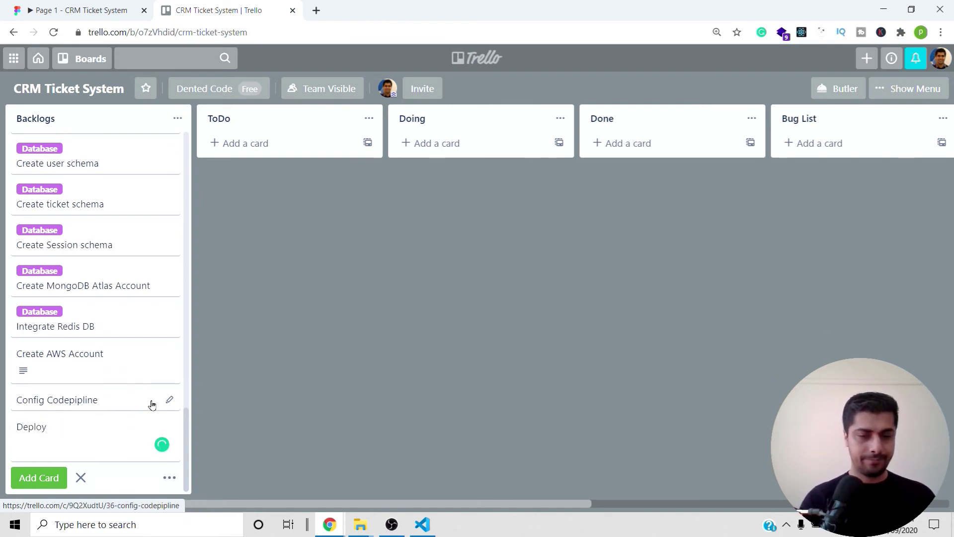
type("fronden")
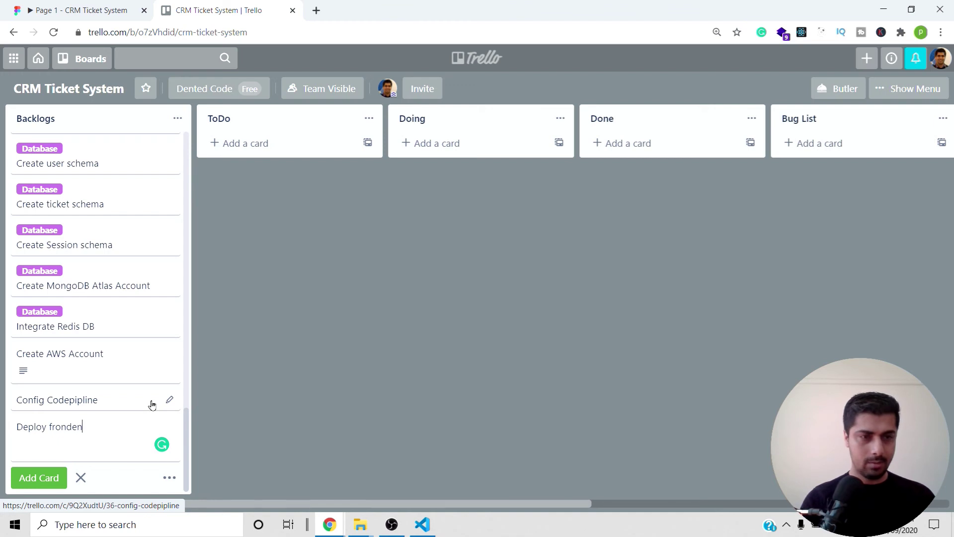
key("BackSpace")
key("BackSpace")
key("BackSpace")
key("BackSpace")
key("BackSpace")
type("fontend")
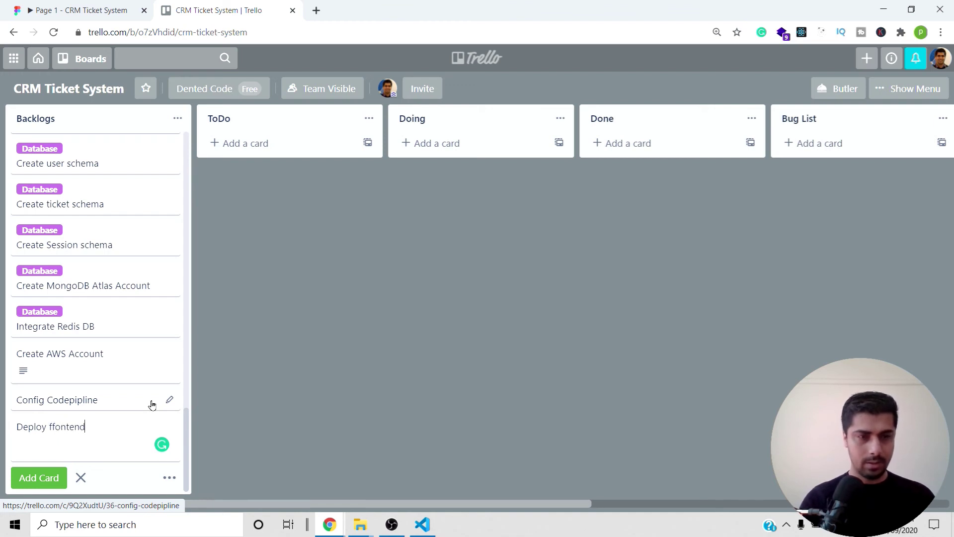
type(" app to clou")
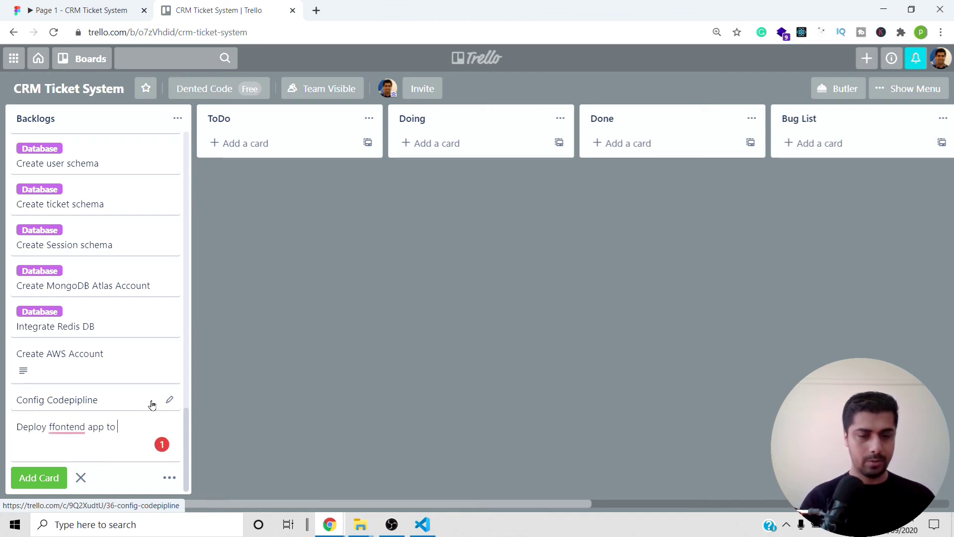
key("BackSpace")
key("BackSpace")
key("BackSpace")
key("BackSpace")
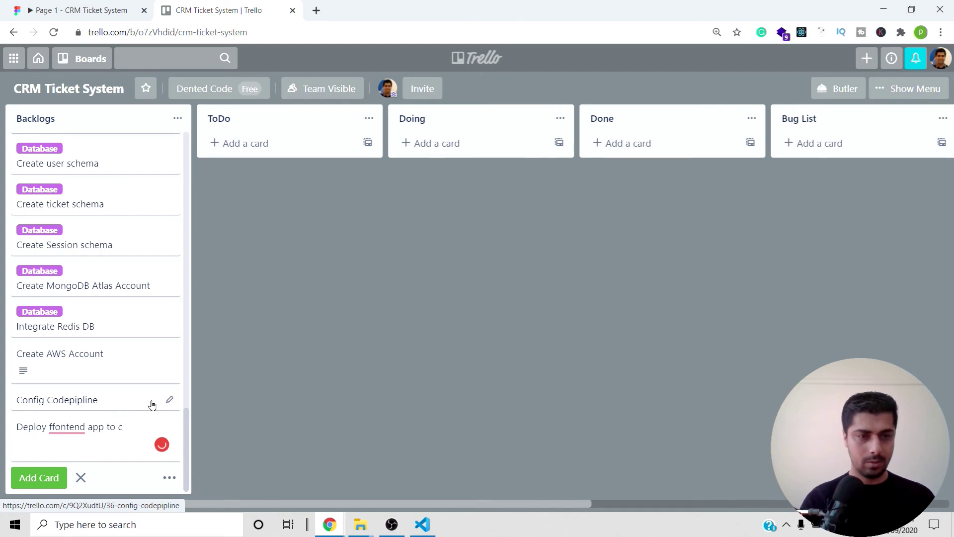
type("CloudF")
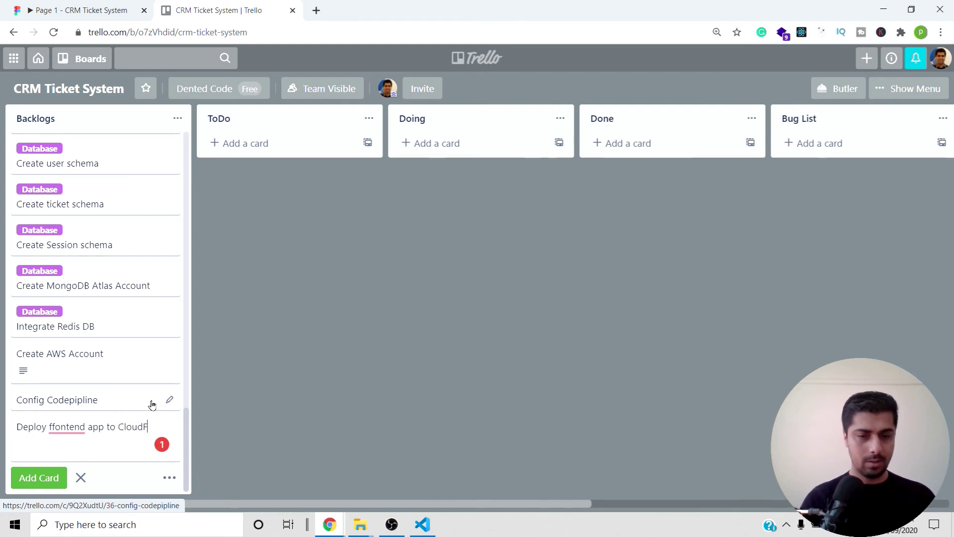
type("rontend")
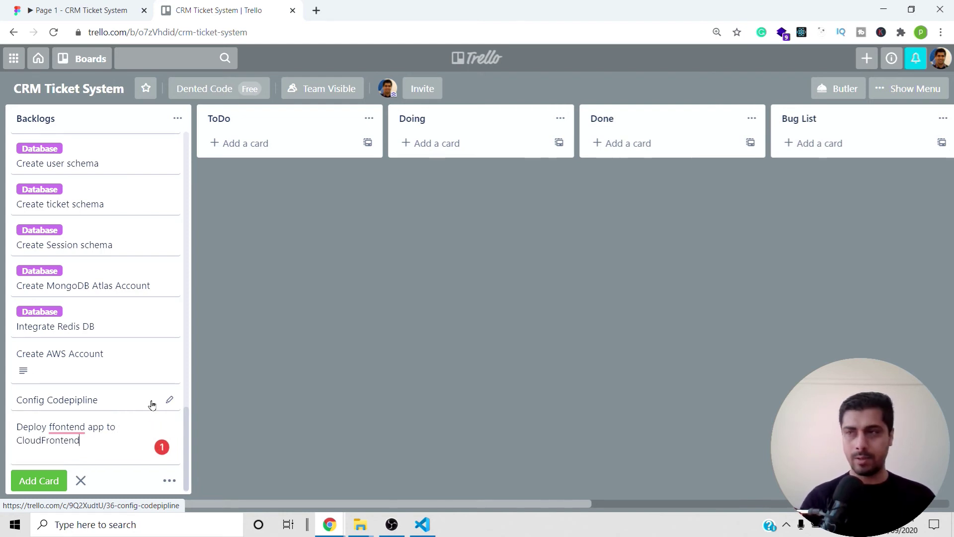
key("BackSpace")
key("BackSpace")
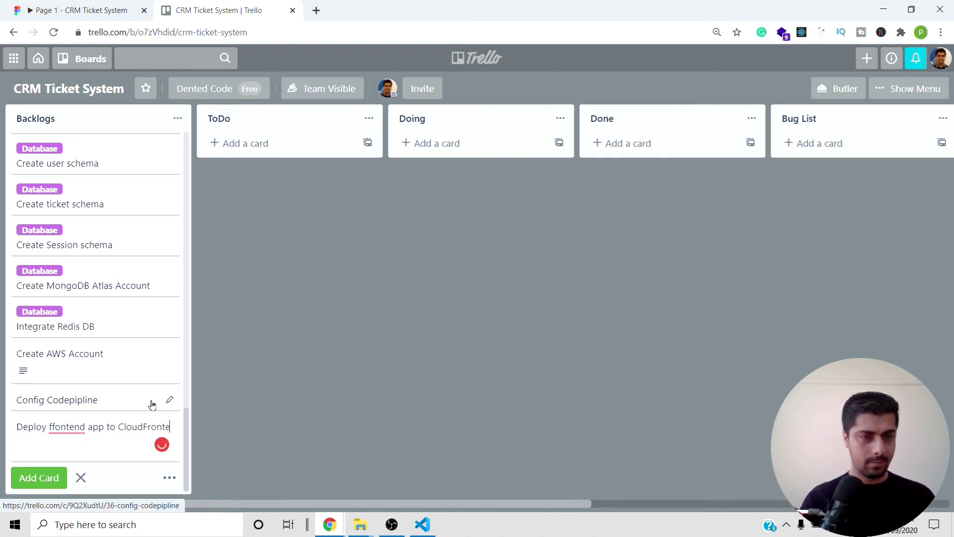
key("BackSpace")
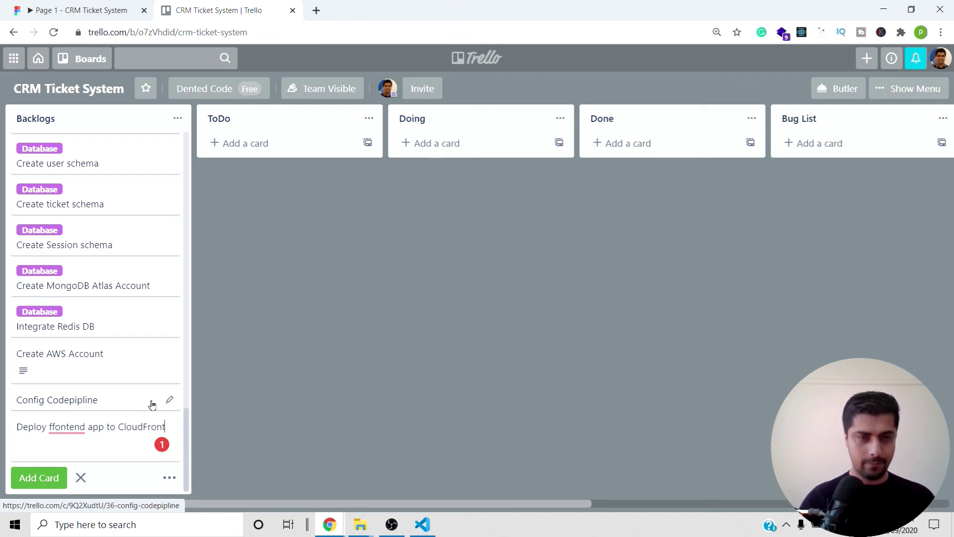
key("Return")
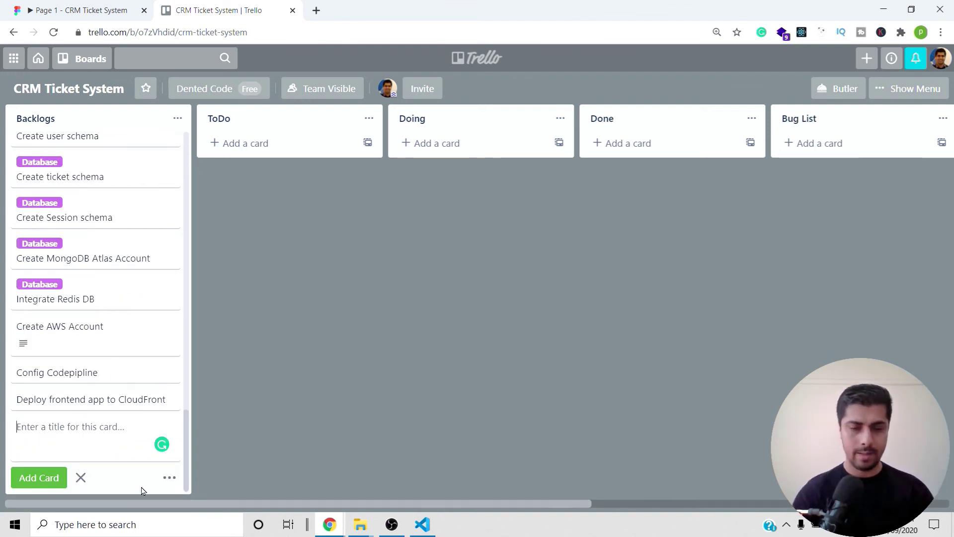
Add a card titled "Config ECS" at the end of the Backlogs list
type("Config")
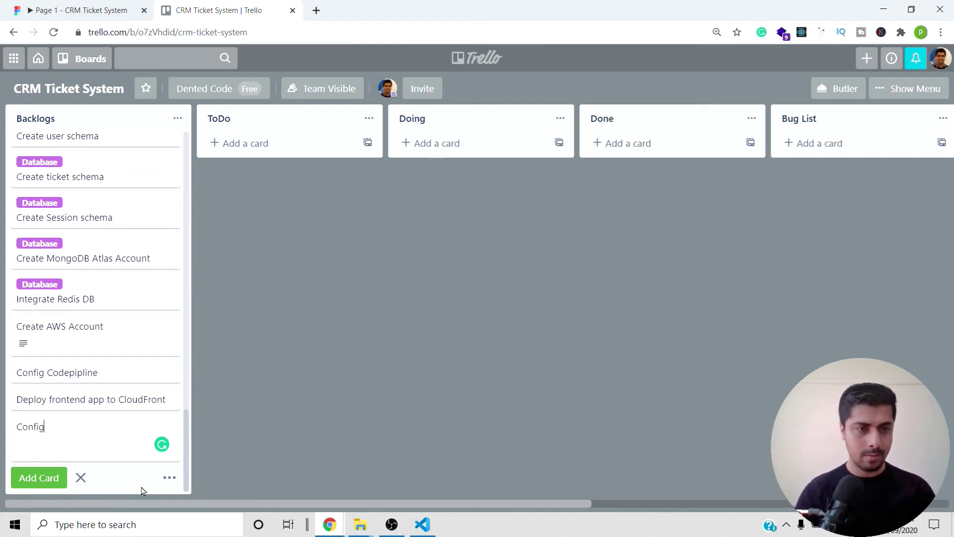
key("ctrl+a")
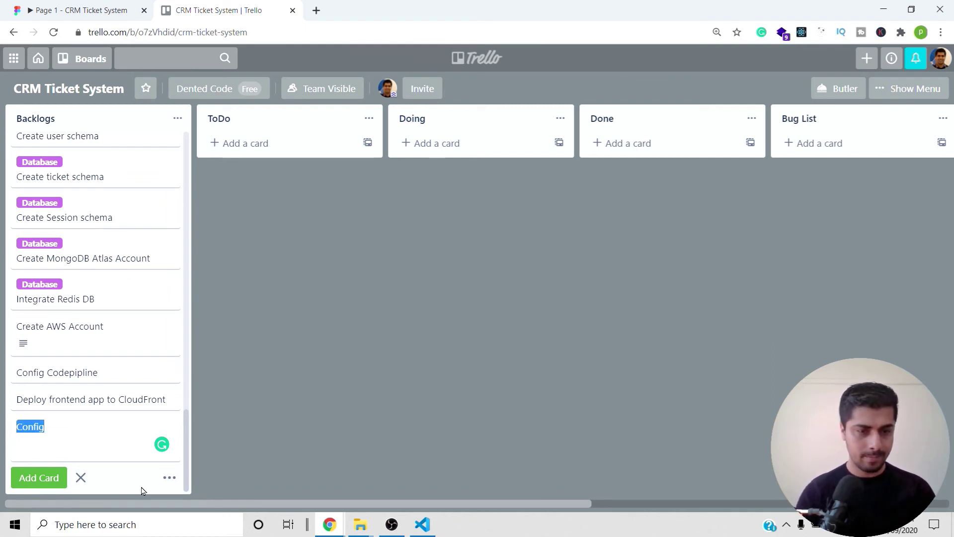
key("Right")
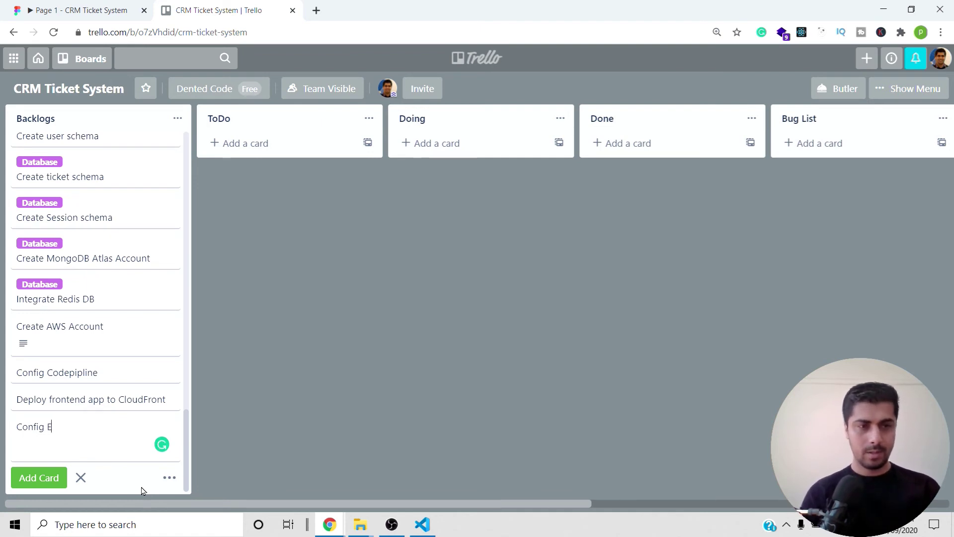
type("ECS")
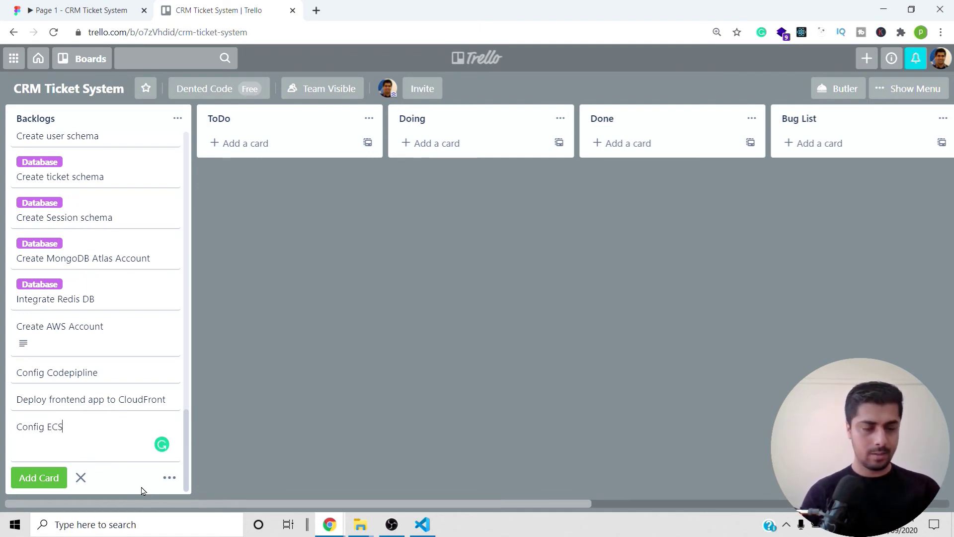
key("Return")
Add a card titled "Config EC2" below the "Config ECS" card in Backlogs
type("Config ")
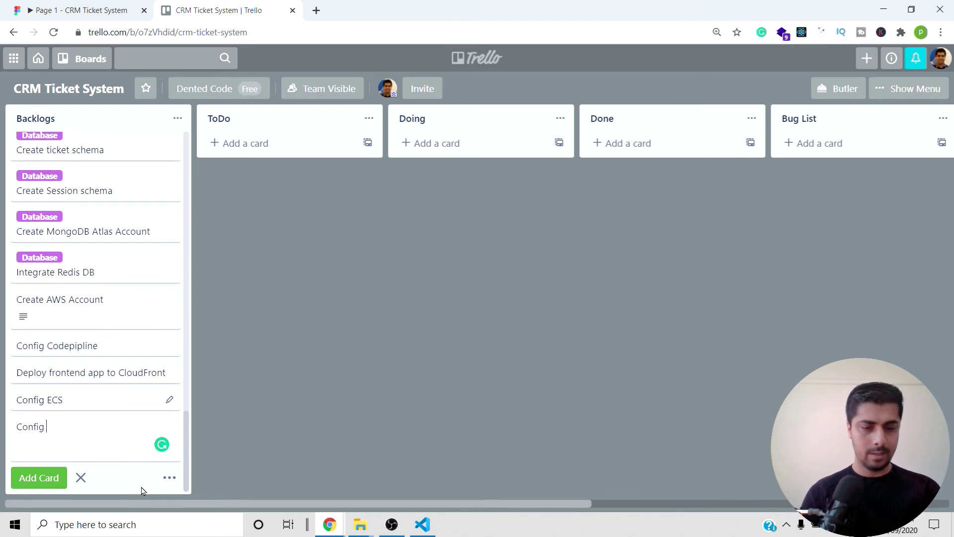
type("EC@")
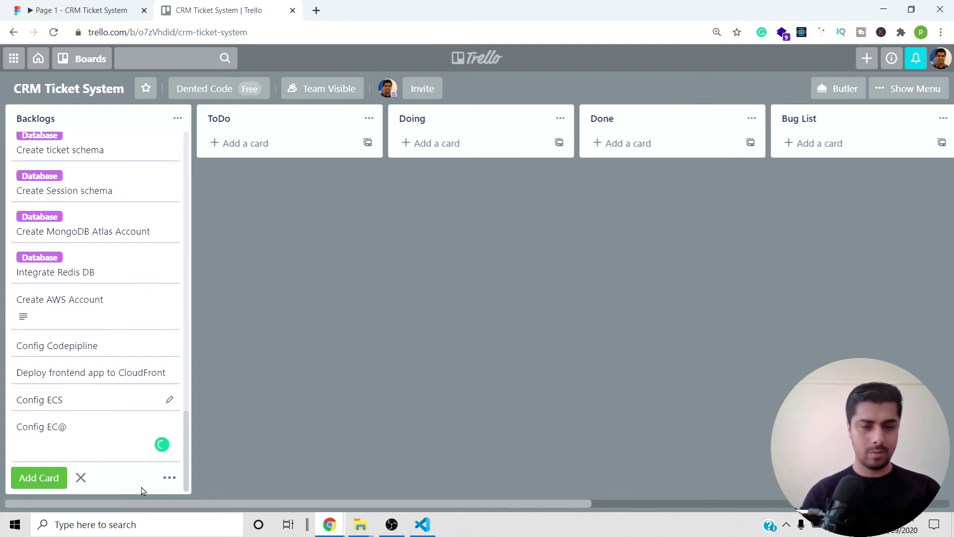
key("BackSpace")
type("2")
key("Return")
Add a card titled "Config VPC" below the "Config EC2" card in Backlogs
type("Config")
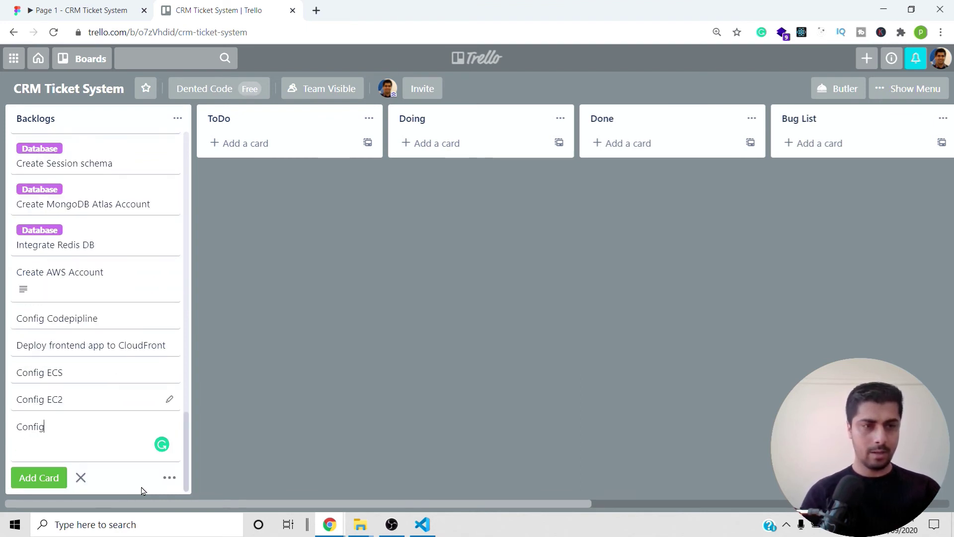
type(" V")
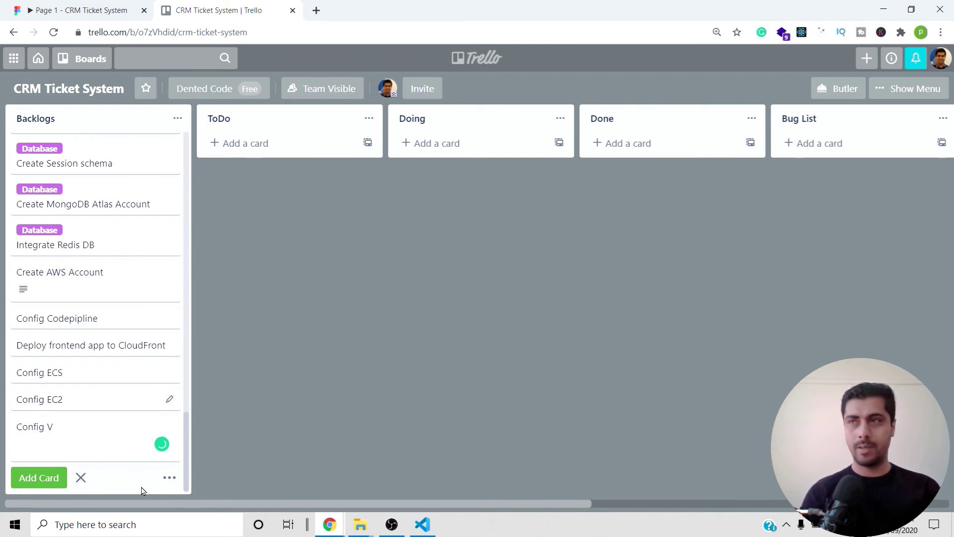
type("PC")
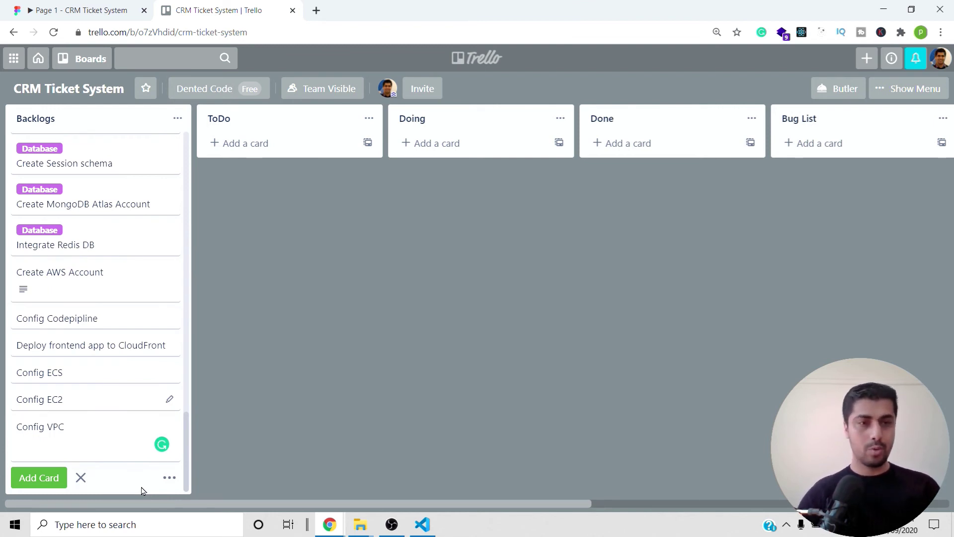
key("Return")
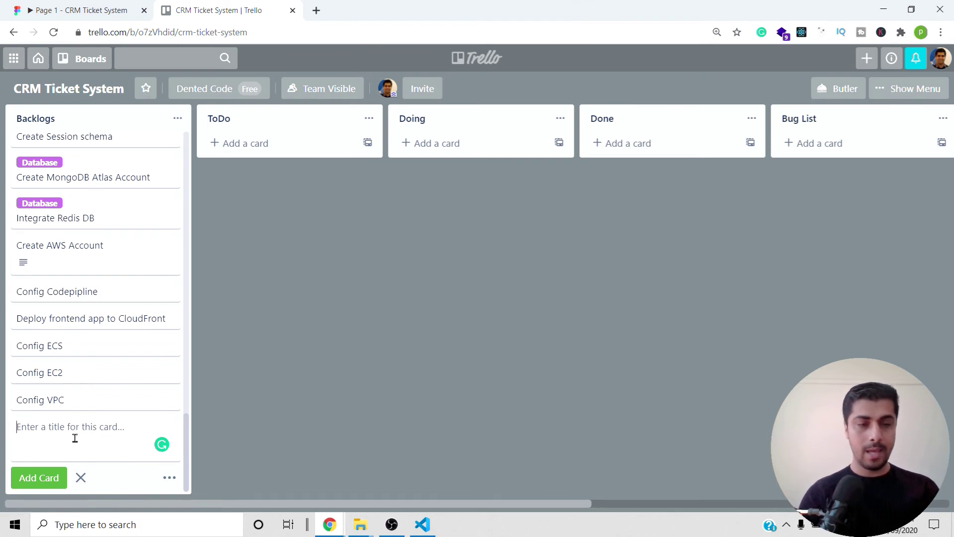
Add cards titled "Config Load Balancer" and "Dockerize apps" below the "Config VPC" card in Backlogs
type("Config ")
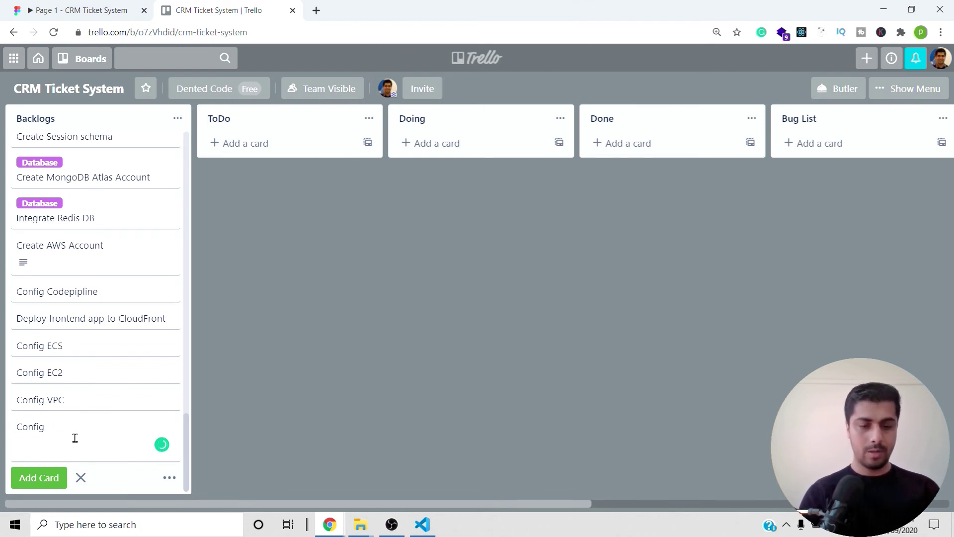
type("Loa")
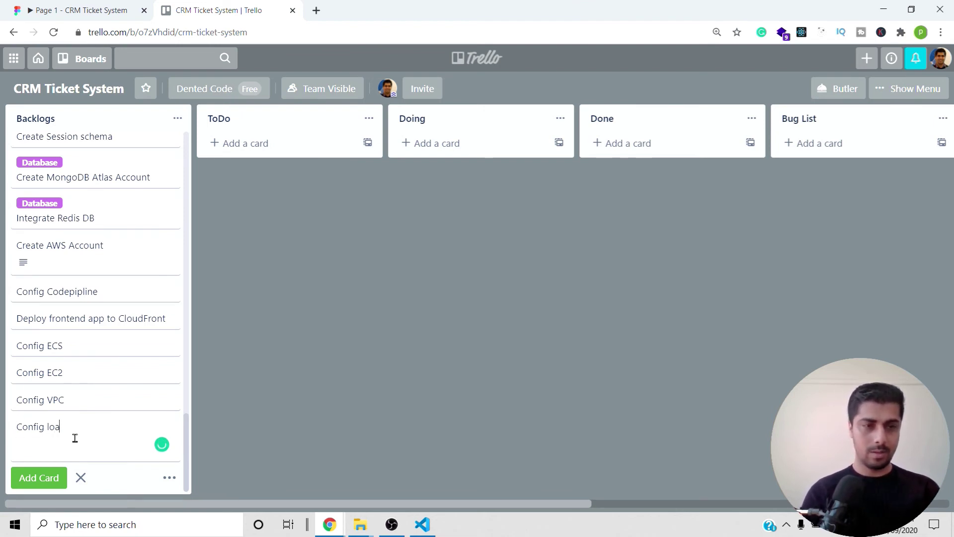
type("d Balancer")
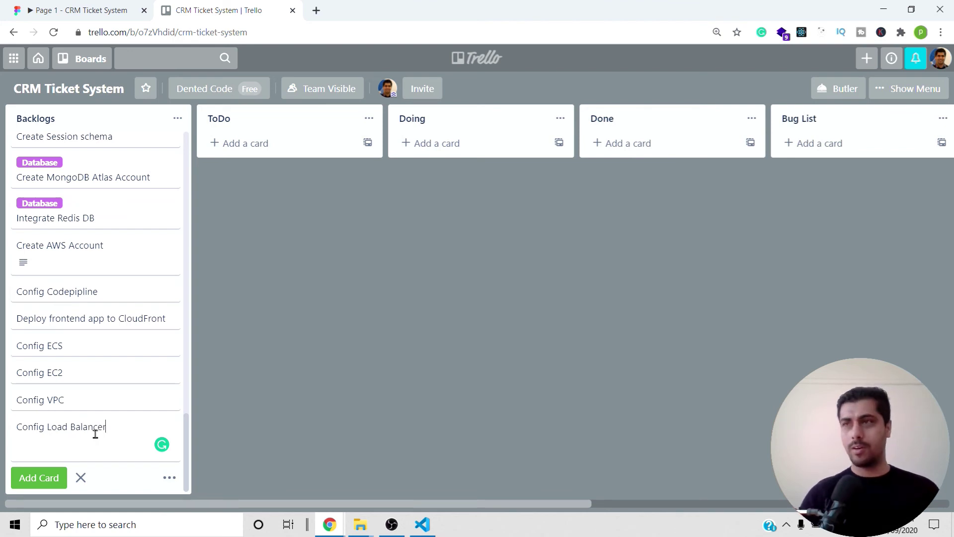
key("Return")
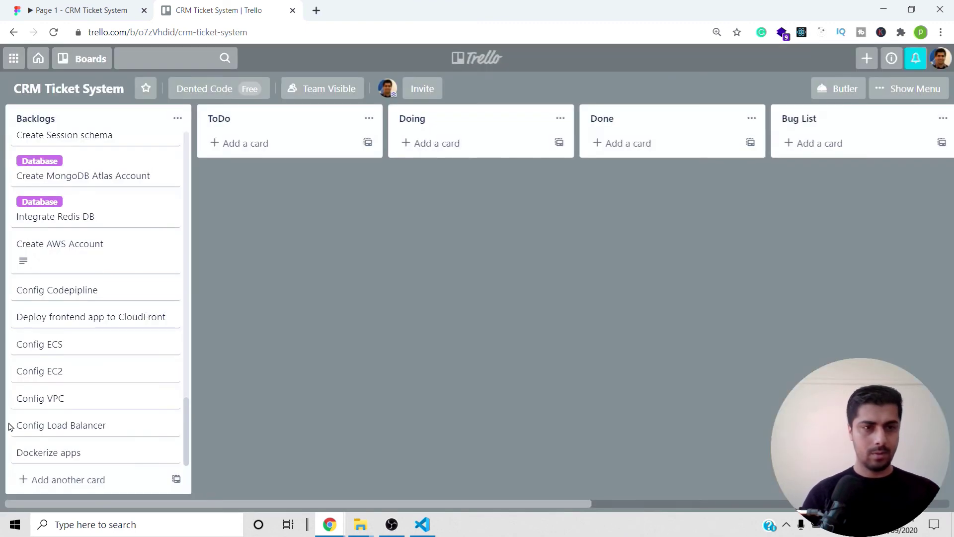
Add a card titled "Deploy docker app" below the "Dockerize apps" card in Backlogs
left_click(62, 479)
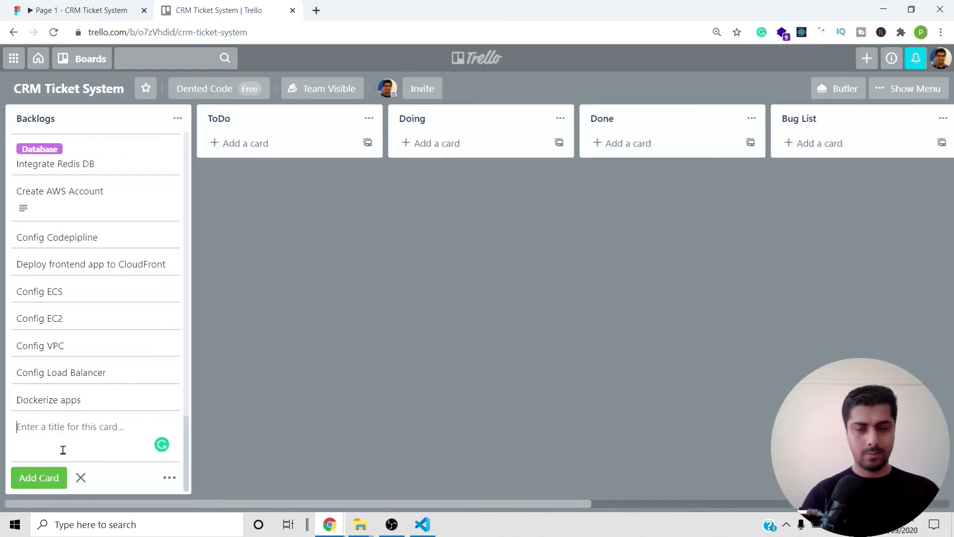
type("Deploy ")
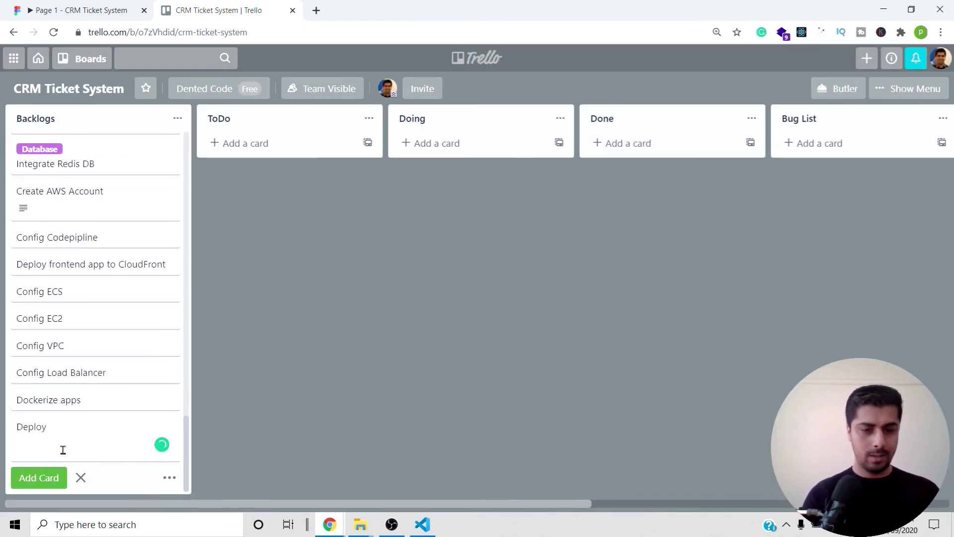
type("docker app")
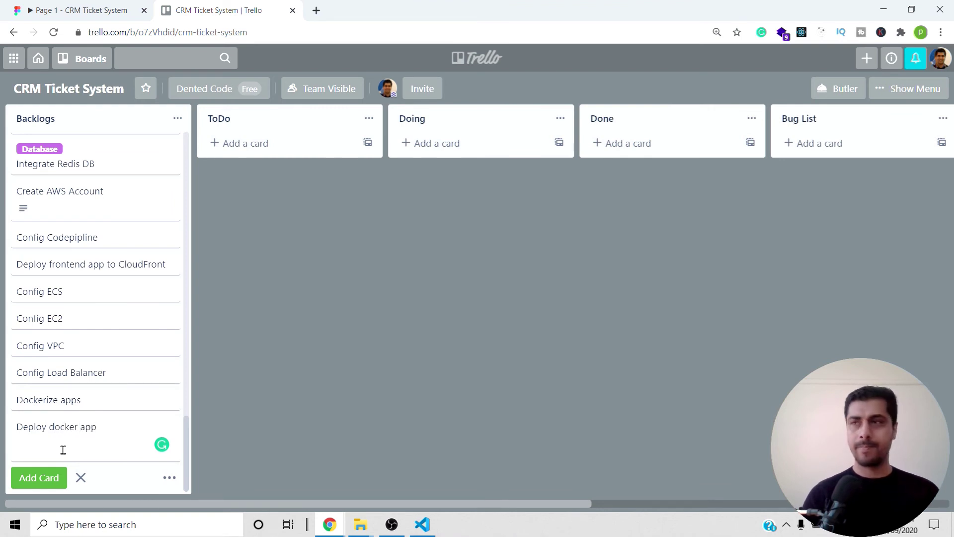
key("Return")
Add a card titled "Config SNS" at the end of the Backlogs list and finish adding cards
type("Config ")
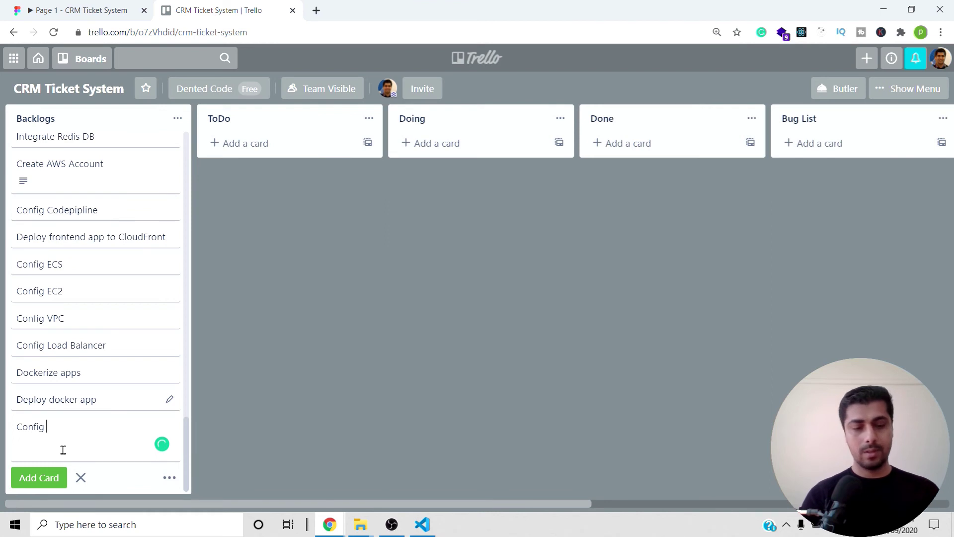
type("SNS")
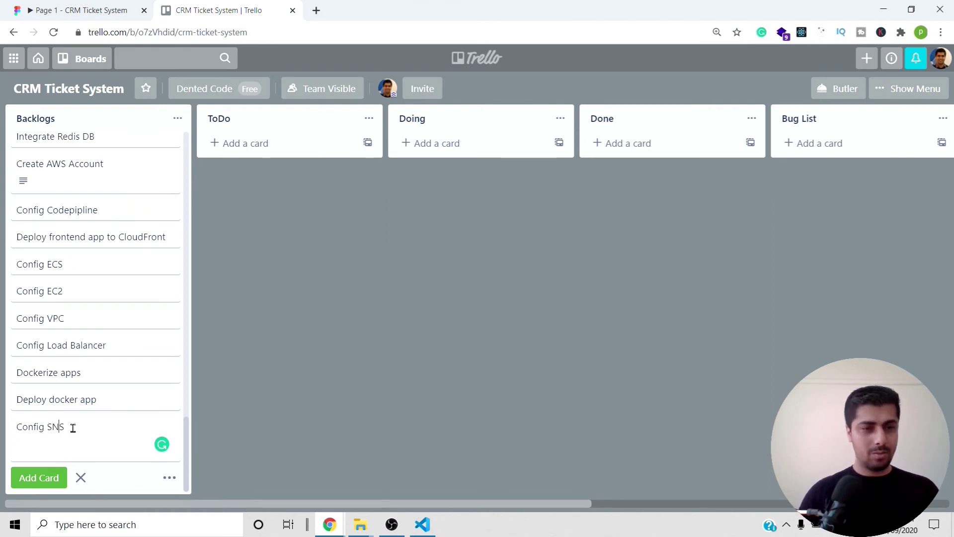
left_click_drag(70, 427, 11, 431)
left_click(60, 422)
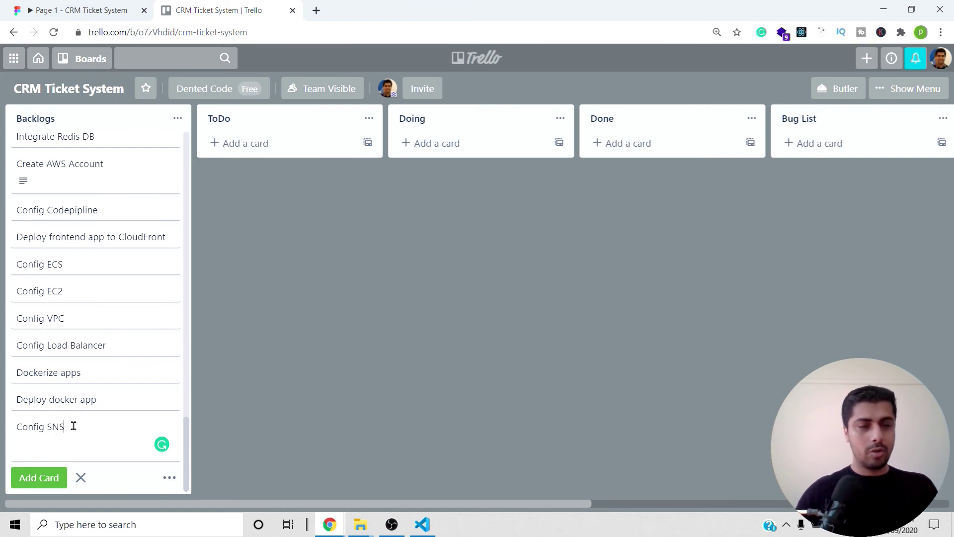
left_click(263, 380)
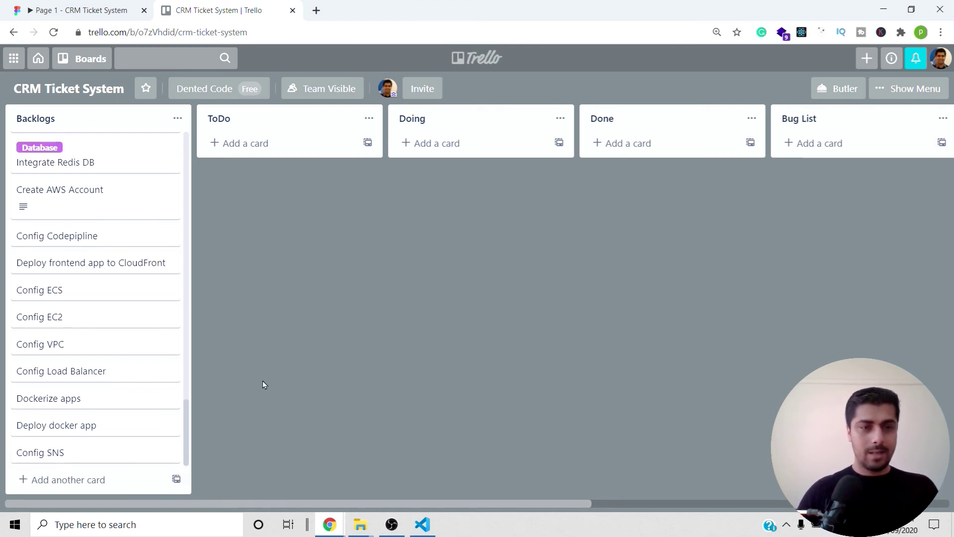
Open the "Create AWS Account" card and assign it the orange Deployment label
scroll(97, 380, "up", 2)
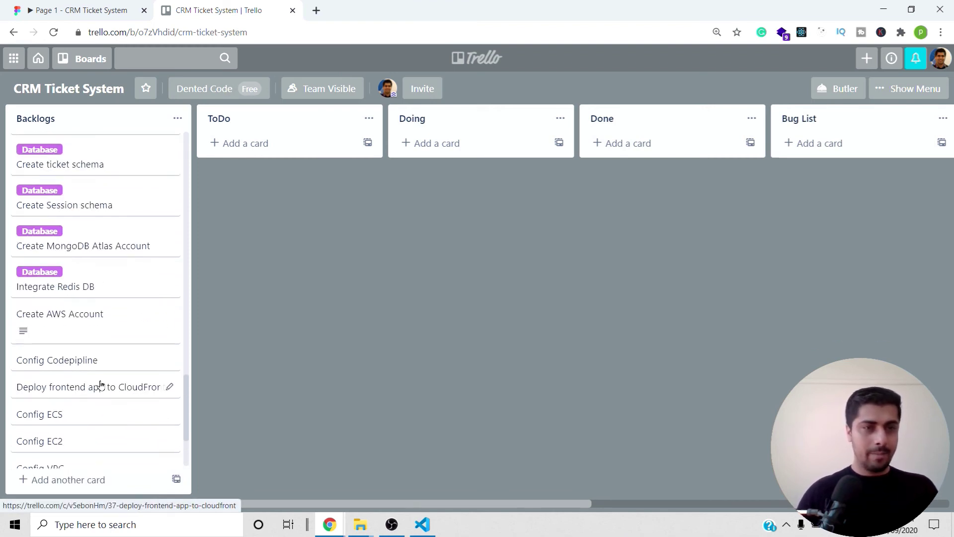
left_click(118, 321)
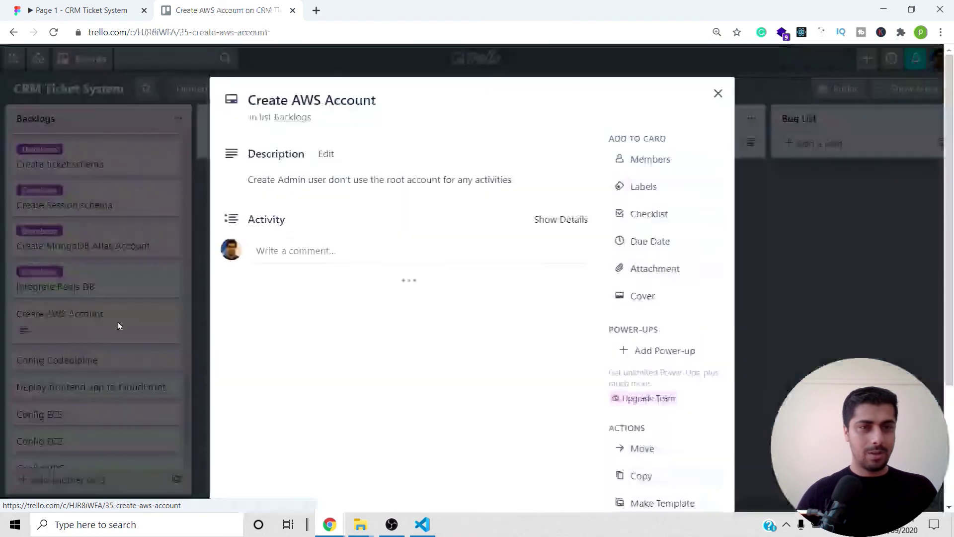
left_click(659, 194)
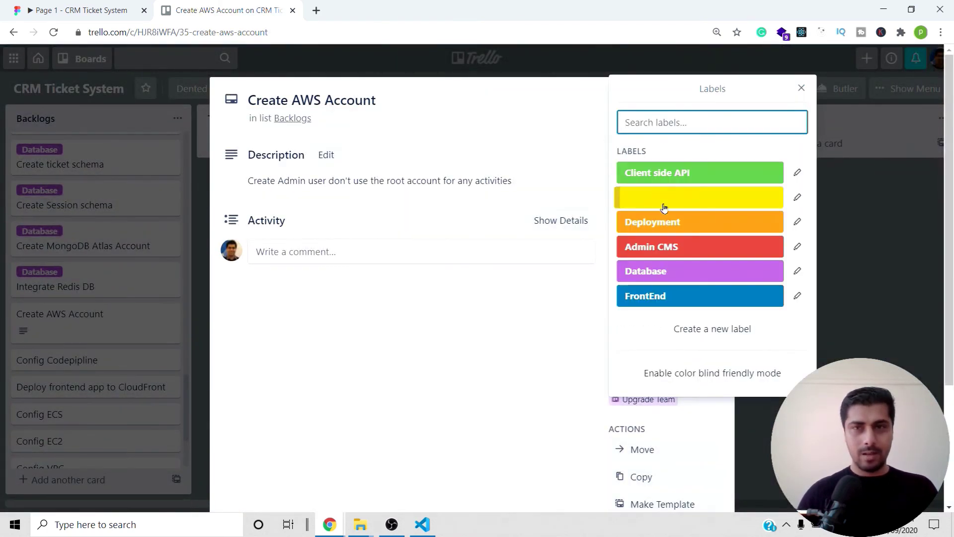
left_click(680, 226)
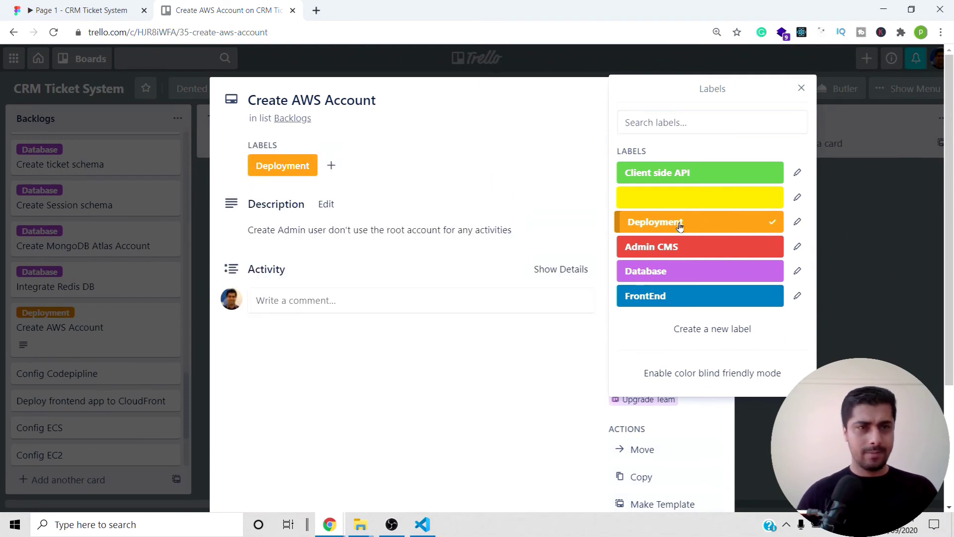
Close the "Create AWS Account" card and assign the orange Deployment label to the "Config Codepipline" card
key("Escape")
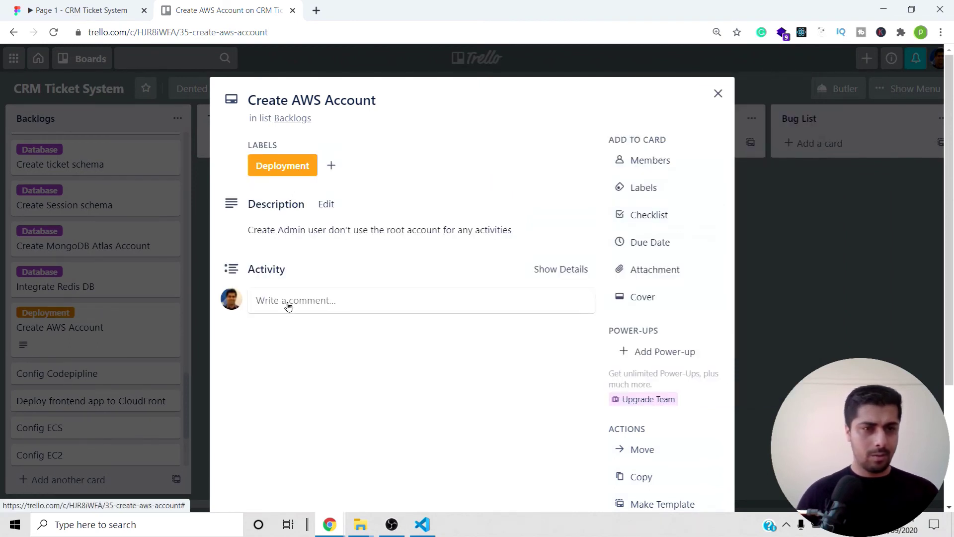
left_click(200, 371)
left_click(99, 379)
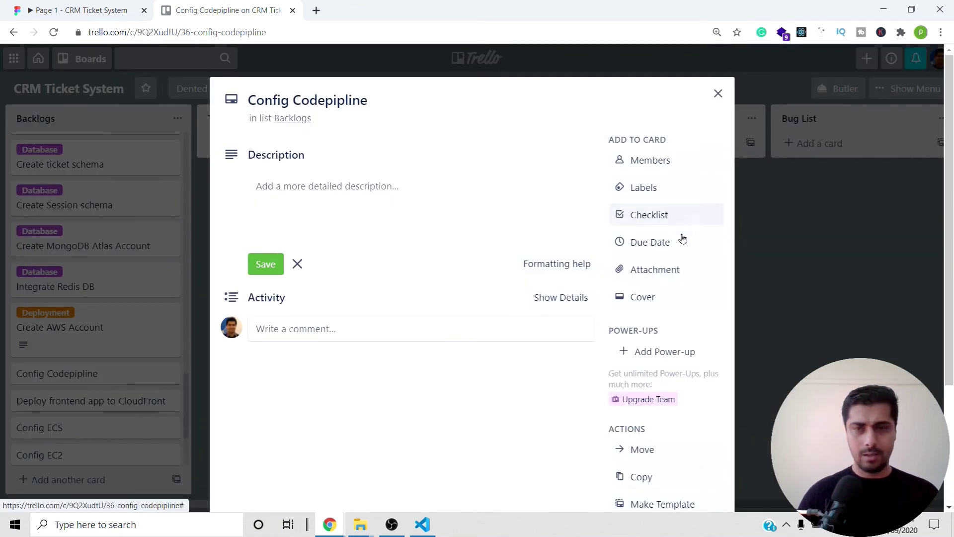
left_click(659, 189)
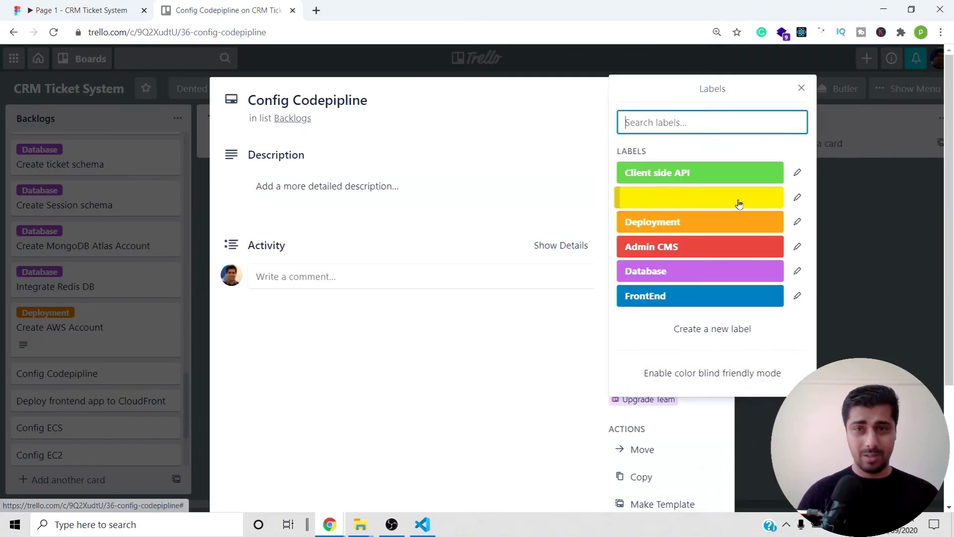
left_click(674, 222)
key("Escape")
left_click(201, 379)
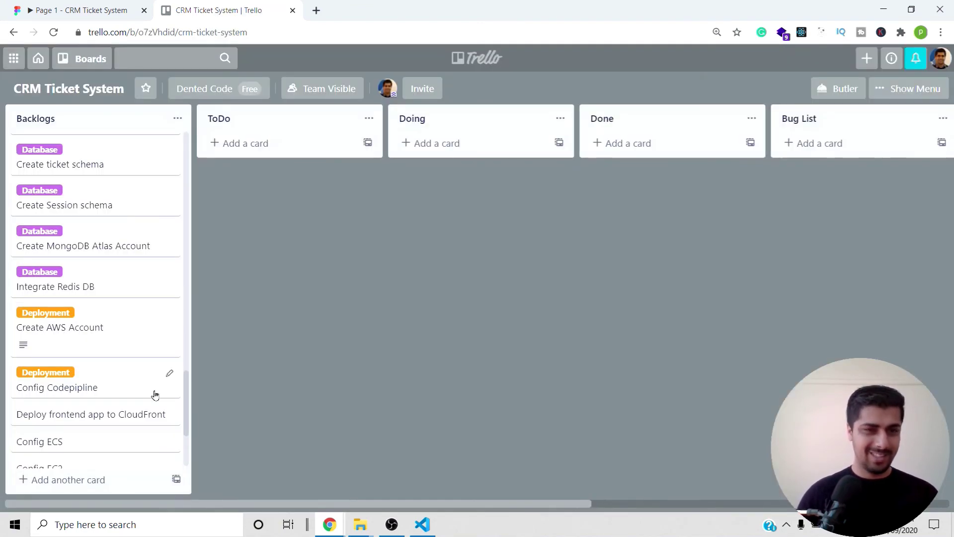
Review the labelled cards throughout the Backlogs list, from the General card to the Deployment cards
scroll(153, 395, "down", 5)
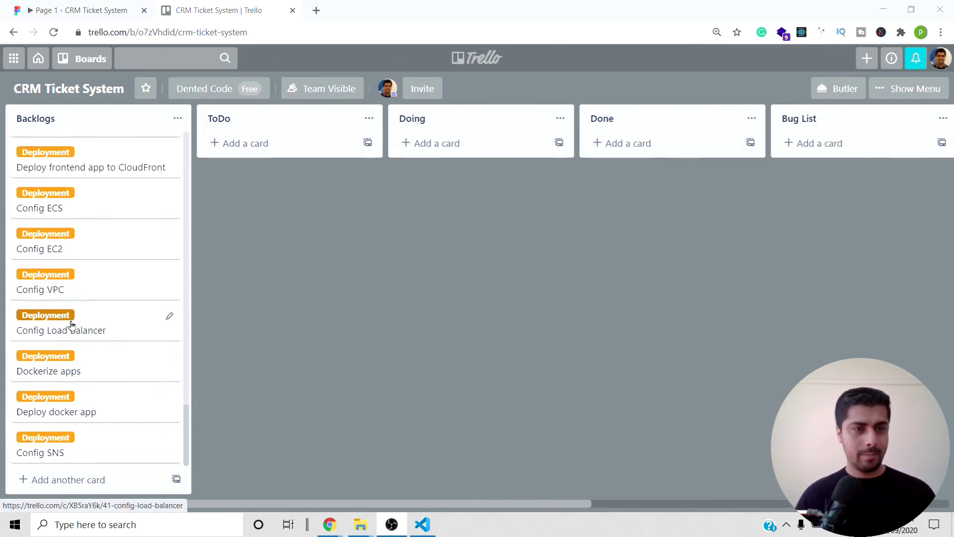
scroll(74, 357, "up", 3)
scroll(74, 356, "up", 9)
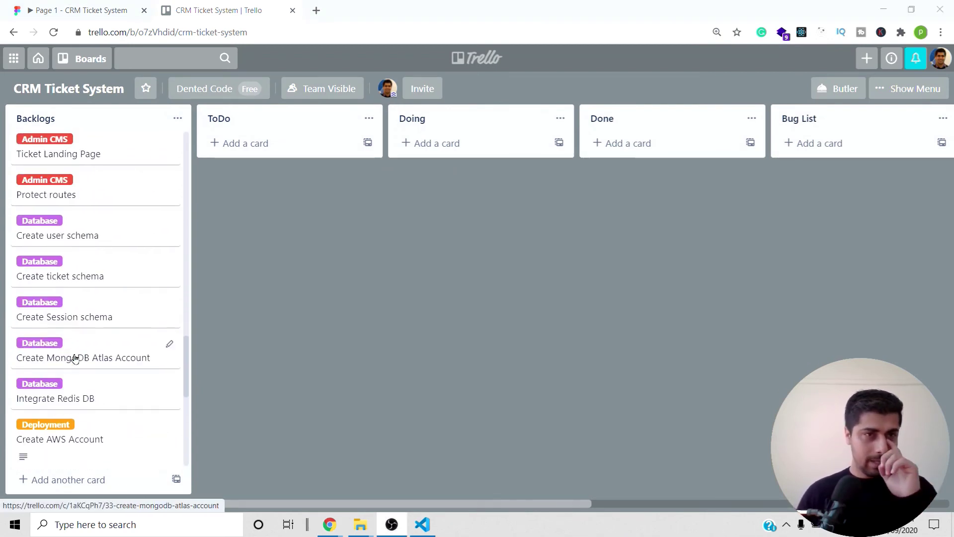
scroll(80, 353, "up", 8)
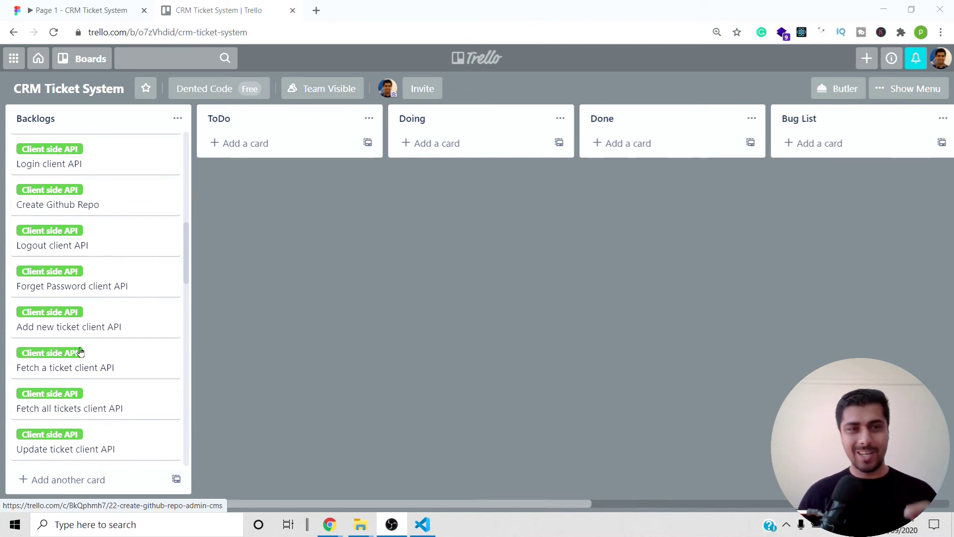
scroll(81, 352, "down", 3)
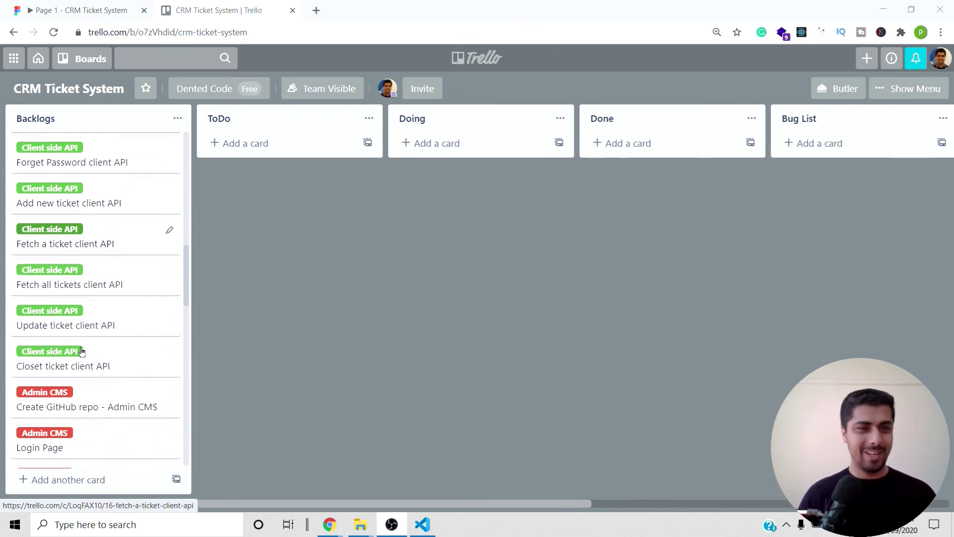
scroll(82, 352, "down", 3)
scroll(82, 352, "down", 3)
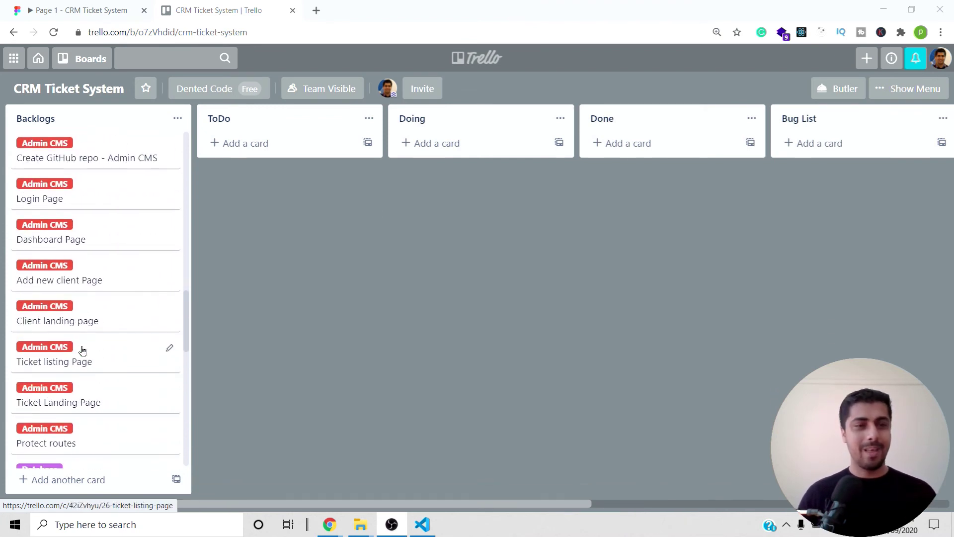
scroll(82, 352, "down", 6)
scroll(82, 352, "down", 6)
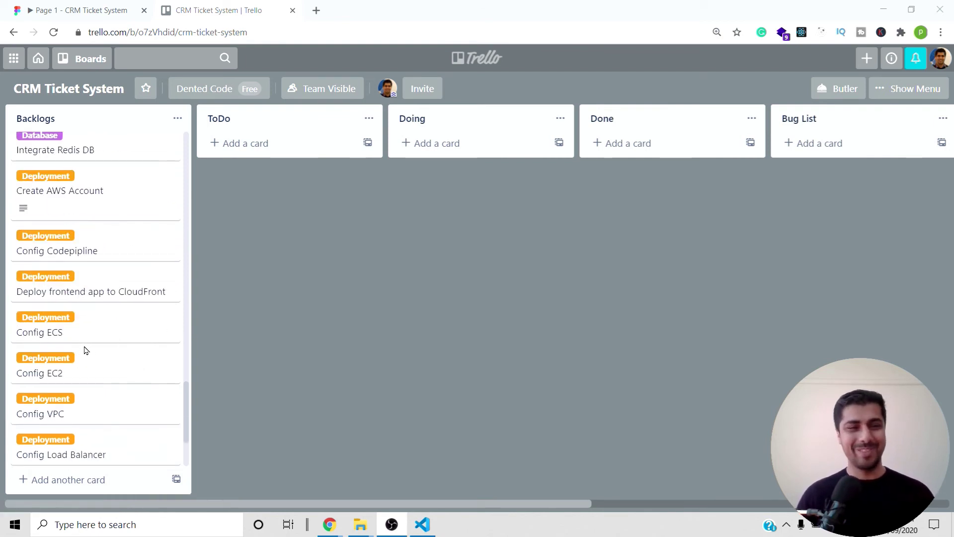
scroll(84, 351, "up", 20)
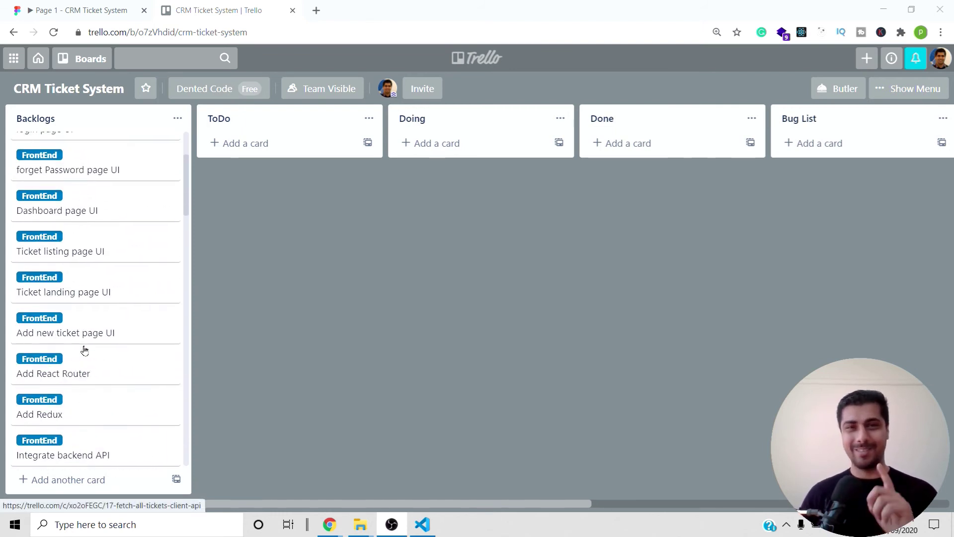
scroll(84, 351, "up", 3)
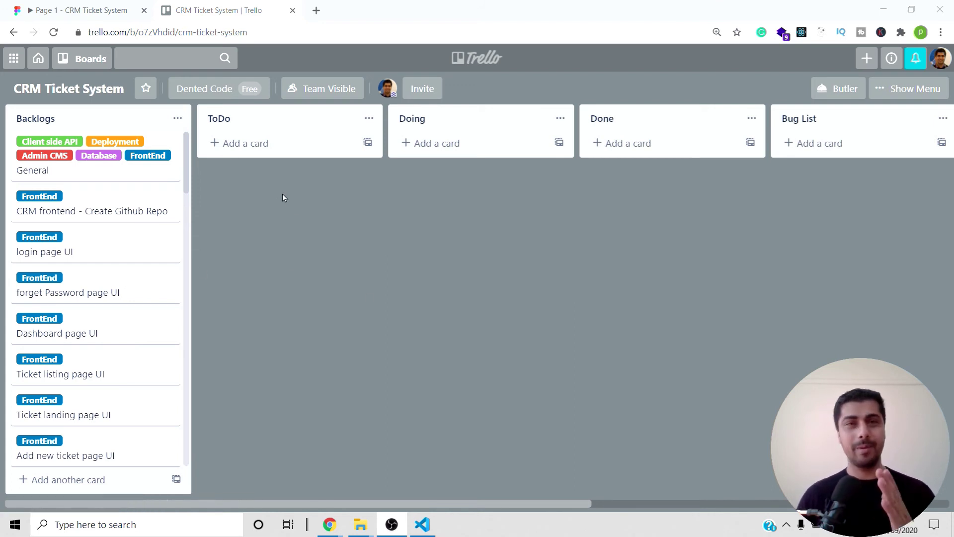
left_click(324, 410)
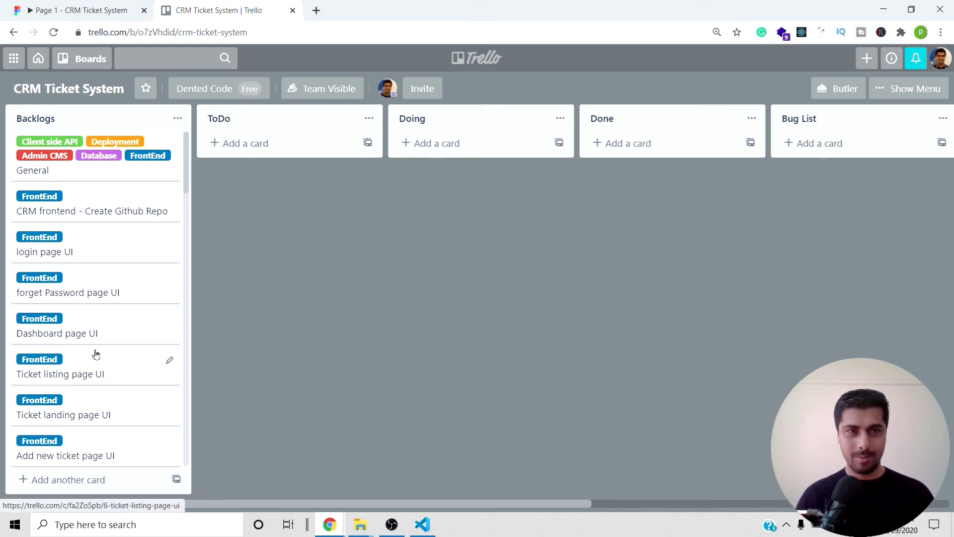
scroll(96, 354, "down", 9)
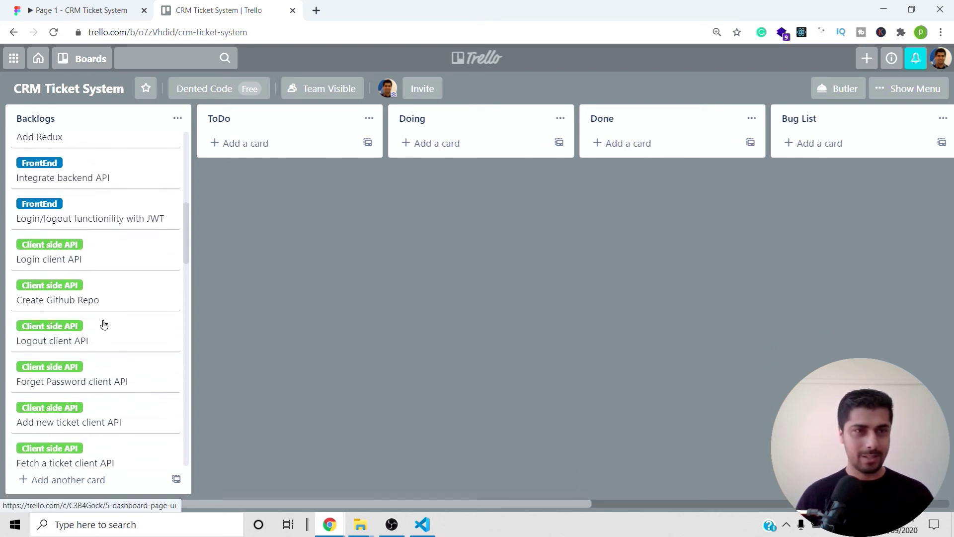
scroll(105, 324, "down", 10)
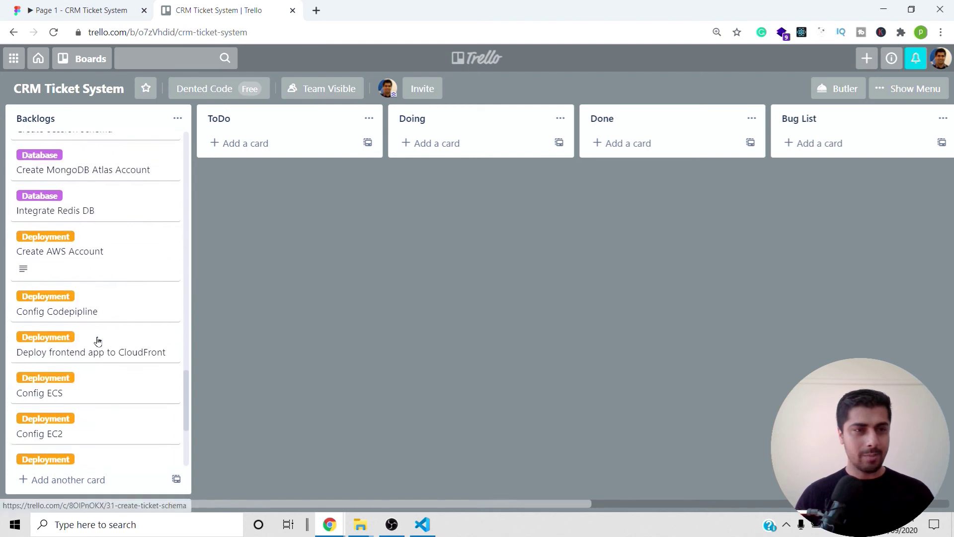
scroll(96, 358, "up", 10)
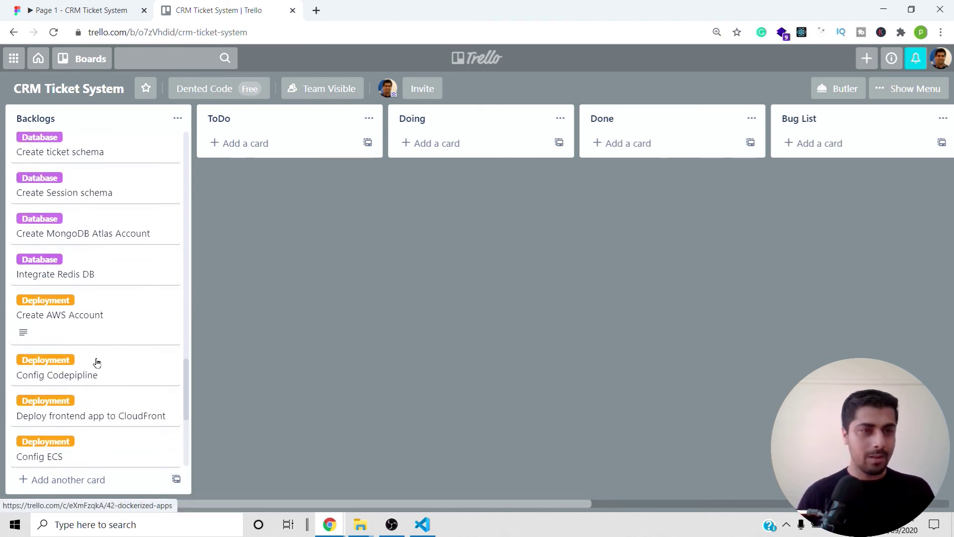
scroll(96, 362, "up", 10)
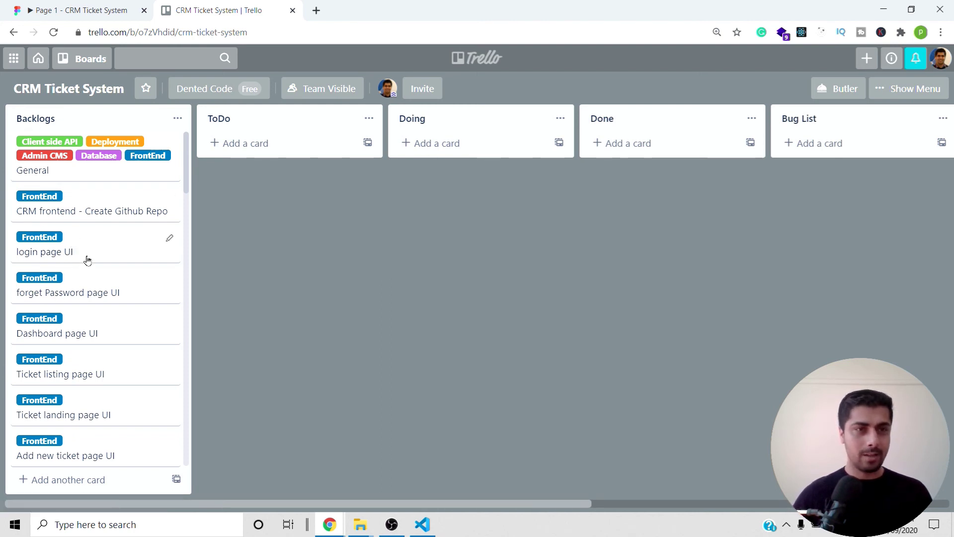
scroll(87, 259, "down", 4)
scroll(74, 305, "up", 4)
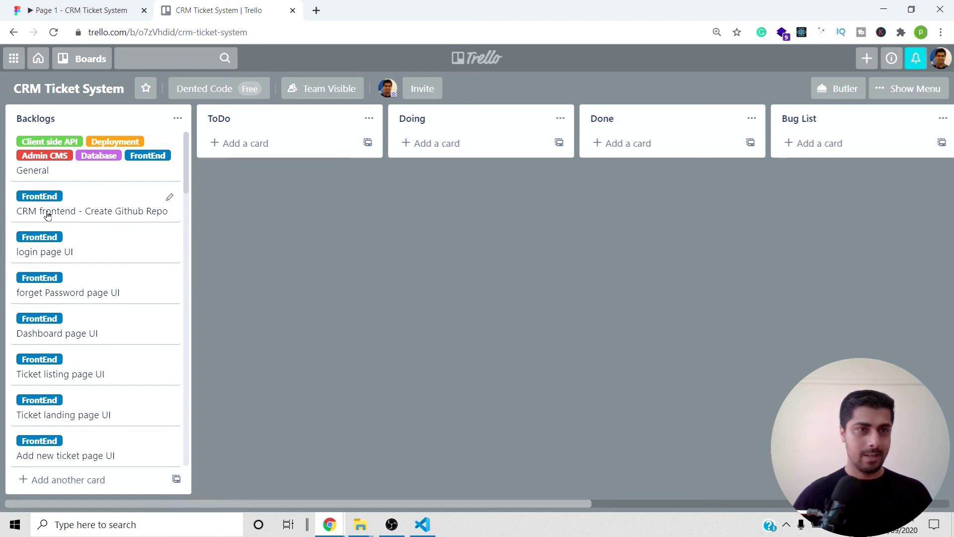
Move the "CRM frontend - Create Github Repo", "login page UI" and "forget Password page UI" cards from Backlogs to ToDo in that order
left_click_drag(48, 214, 237, 164)
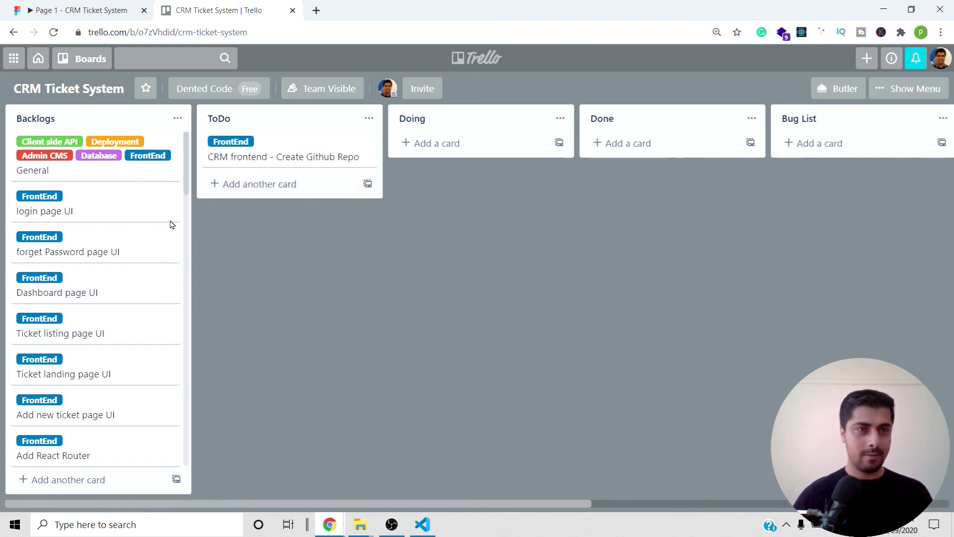
left_click_drag(63, 213, 226, 199)
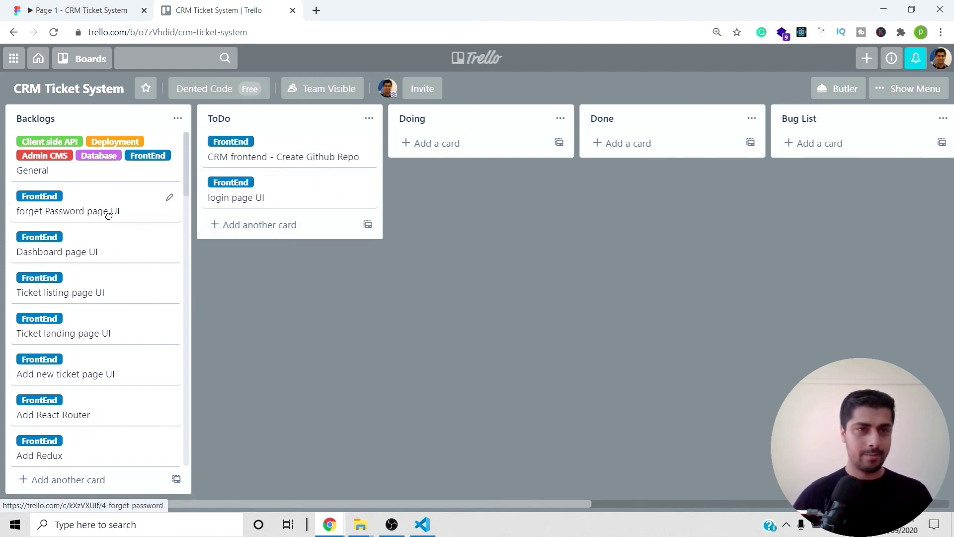
left_click_drag(108, 215, 306, 237)
Move the Dashboard, Ticket listing and Ticket landing page UI cards to the end of ToDo, and "Add new ticket page UI" directly below Dashboard
left_click_drag(79, 219, 272, 323)
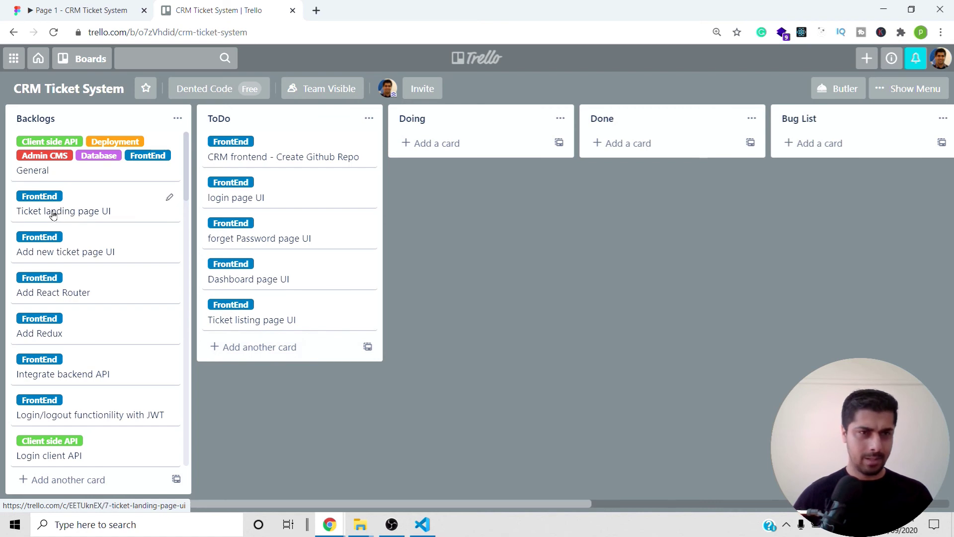
left_click_drag(52, 214, 244, 358)
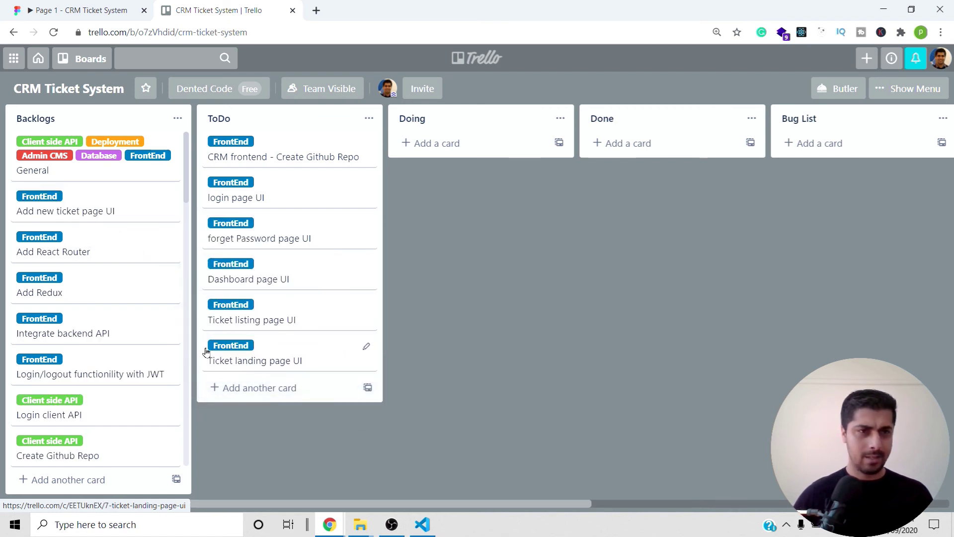
left_click_drag(62, 212, 255, 315)
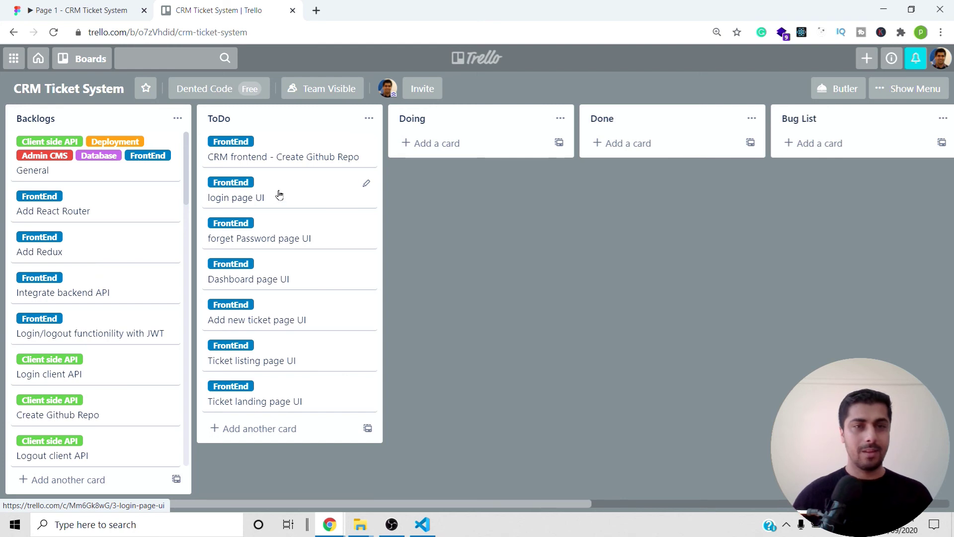
Give the "CRM frontend - Create Github Repo" card a due date of 9/19/2020 with a reminder 1 Day Before
left_click(279, 164)
left_click(656, 243)
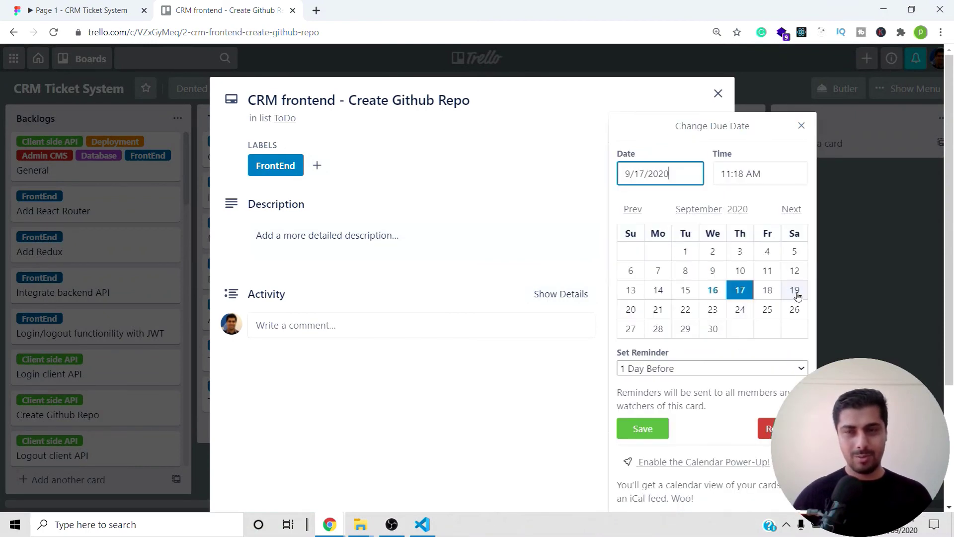
left_click(796, 291)
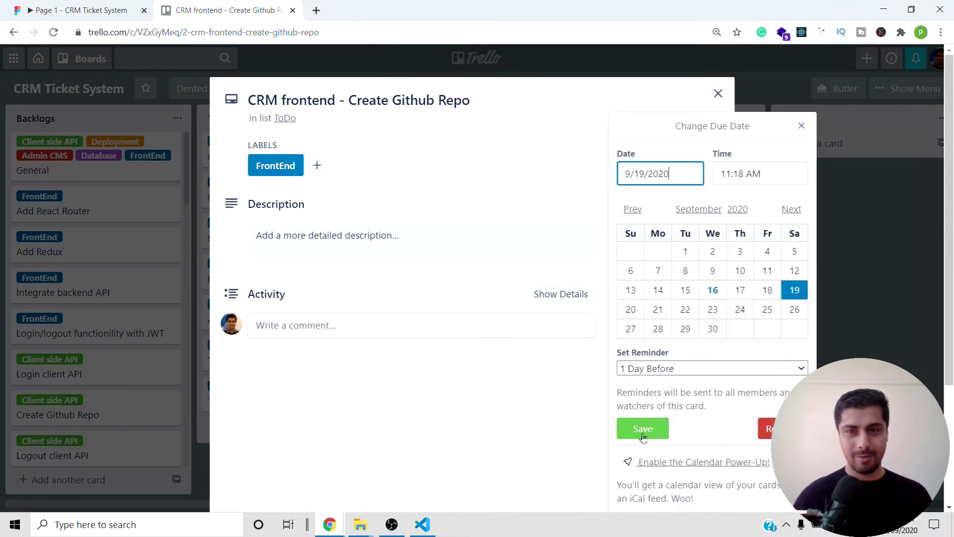
left_click(628, 371)
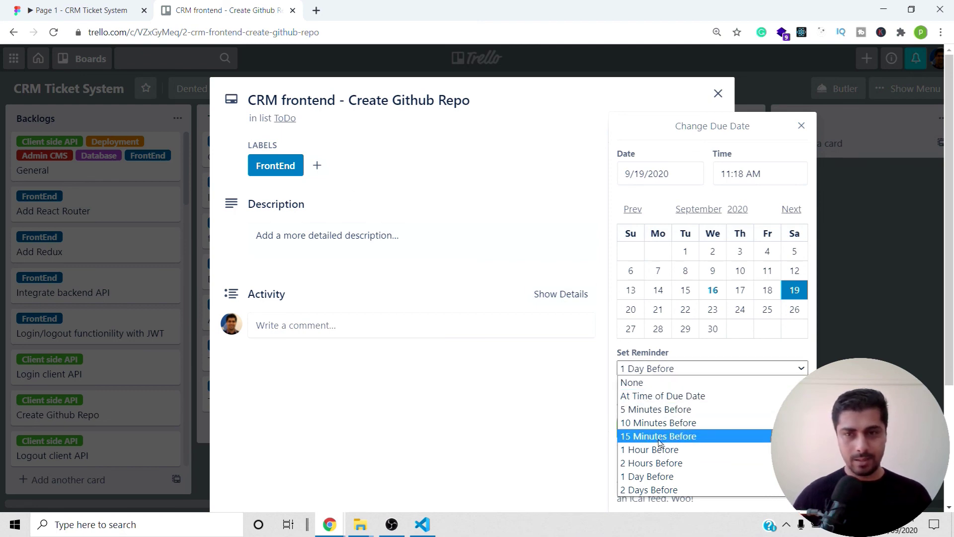
left_click(649, 477)
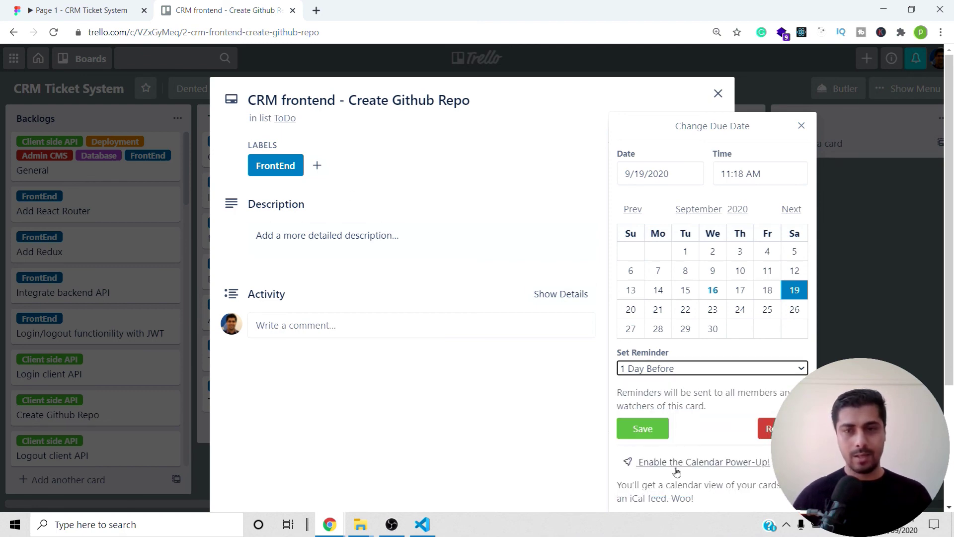
left_click(641, 429)
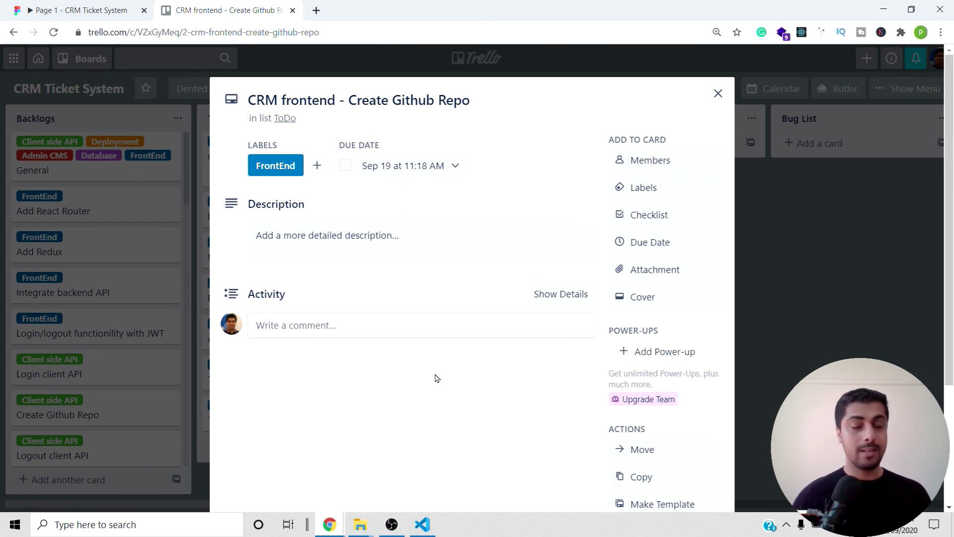
Assign the listed board member to the "CRM frontend - Create Github Repo" card and close the card
left_click(638, 160)
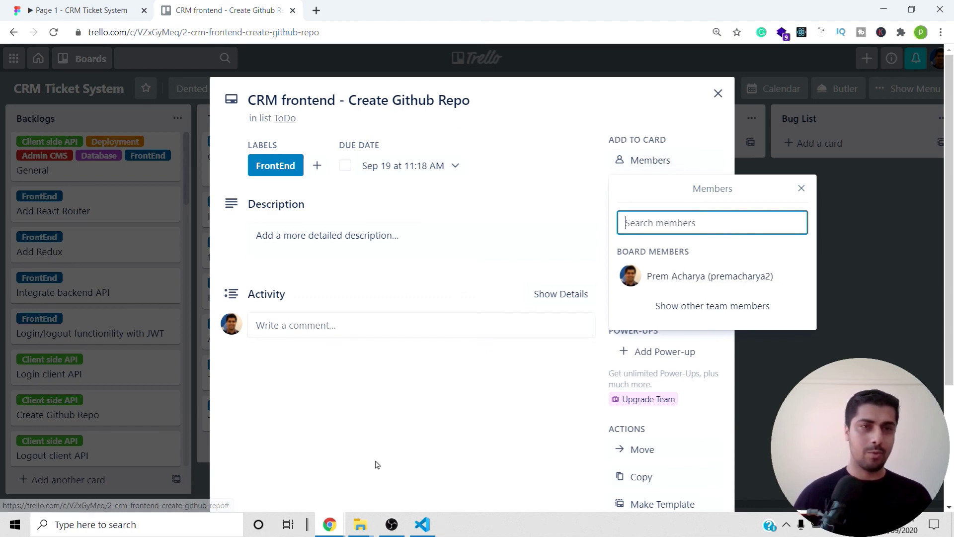
left_click(667, 277)
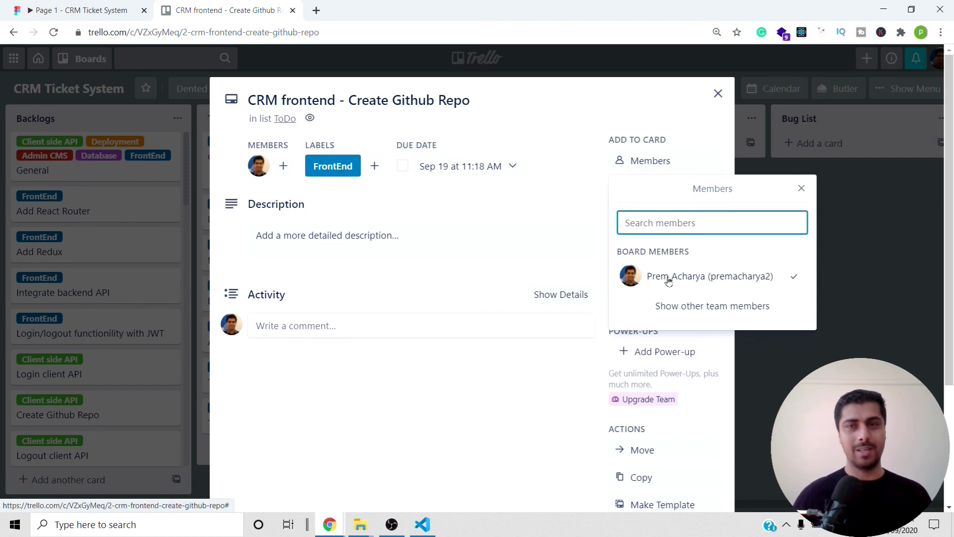
left_click(802, 189)
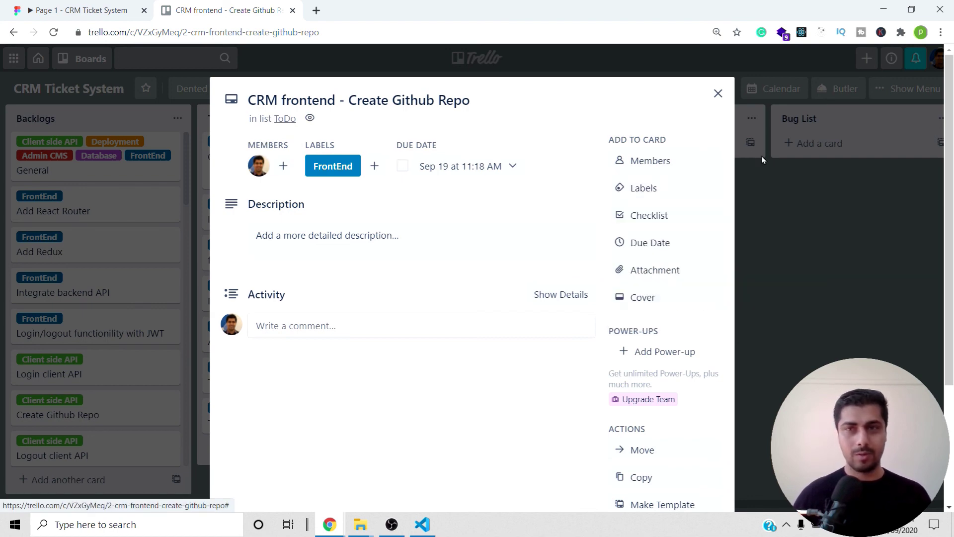
left_click(718, 94)
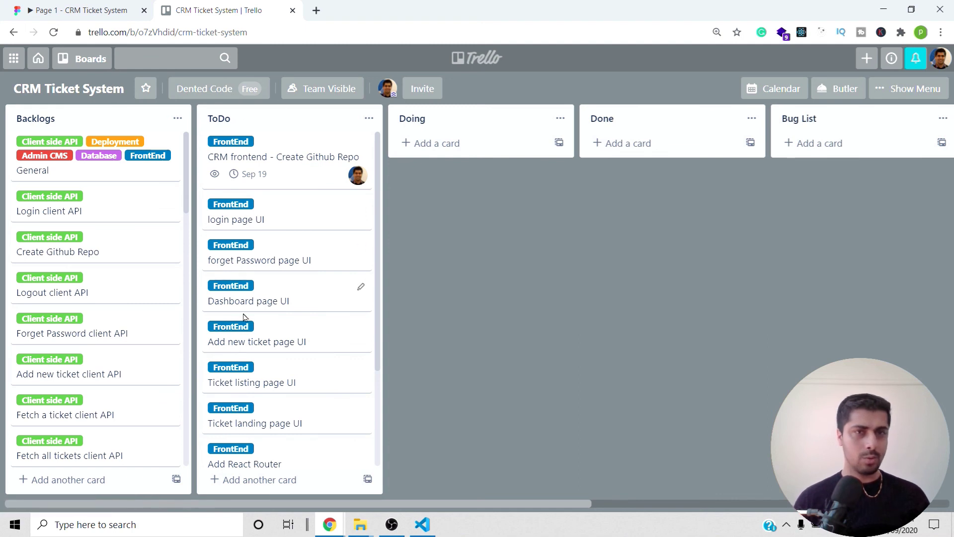
scroll(221, 393, "down", 1)
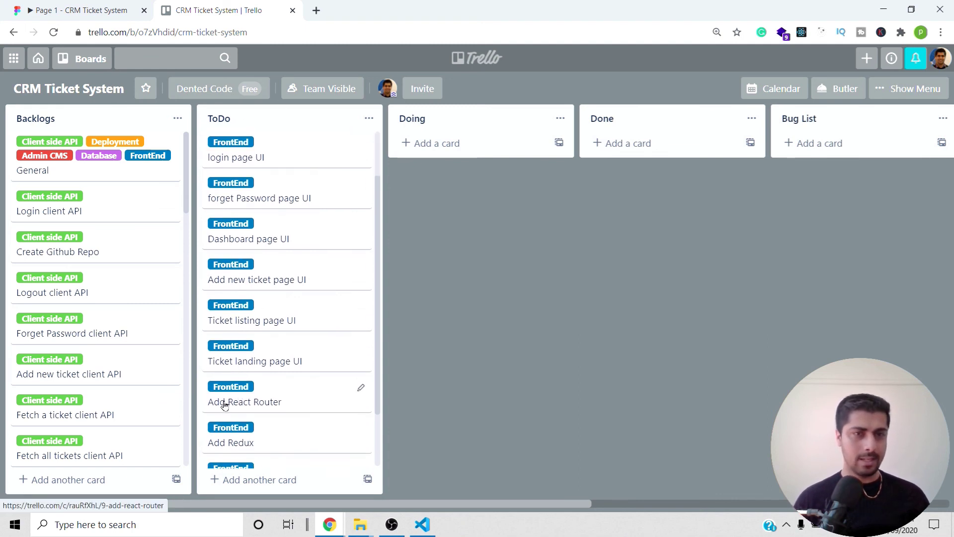
scroll(247, 402, "down", 2)
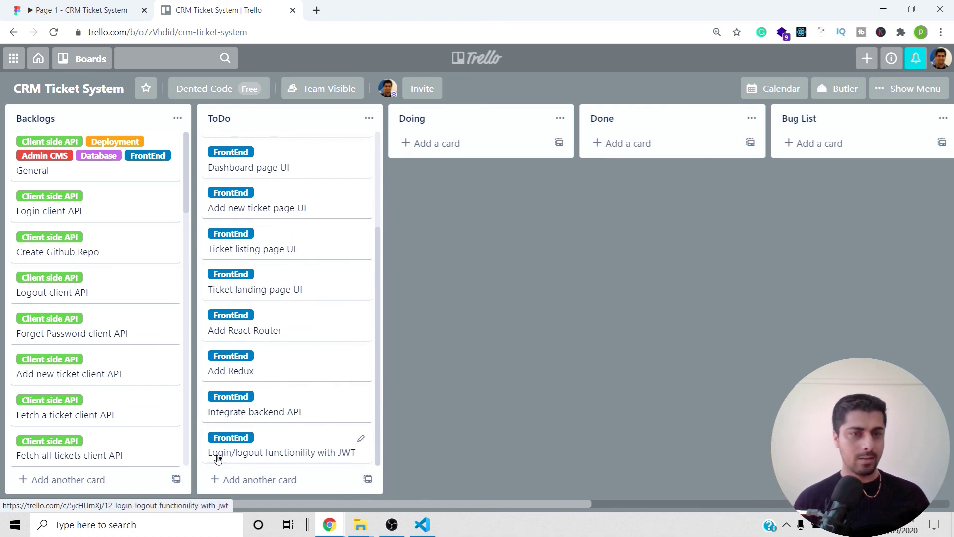
scroll(290, 428, "up", 3)
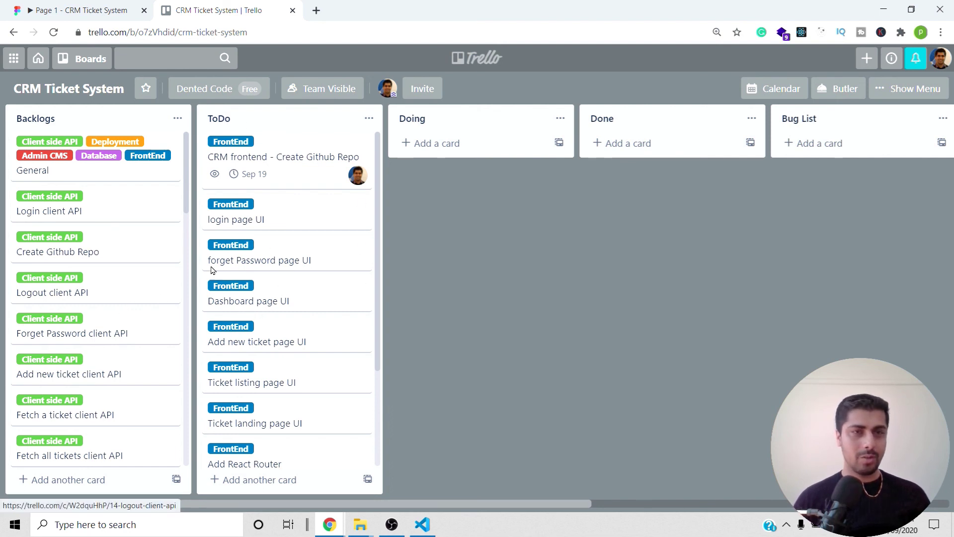
Move the "CRM frontend - Create Github Repo", "login page UI" and "forget Password page UI" cards from ToDo to Doing in that order
scroll(278, 358, "down", 3)
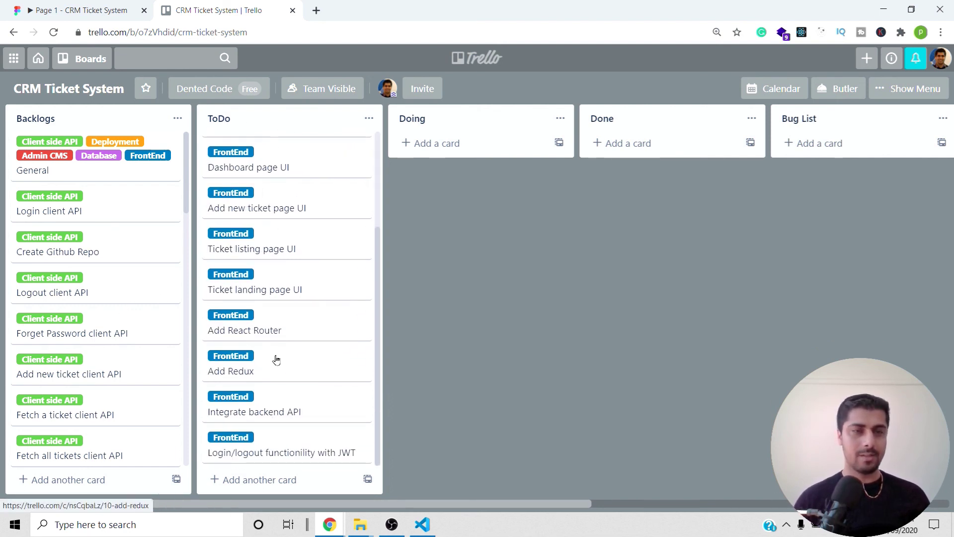
scroll(277, 359, "up", 3)
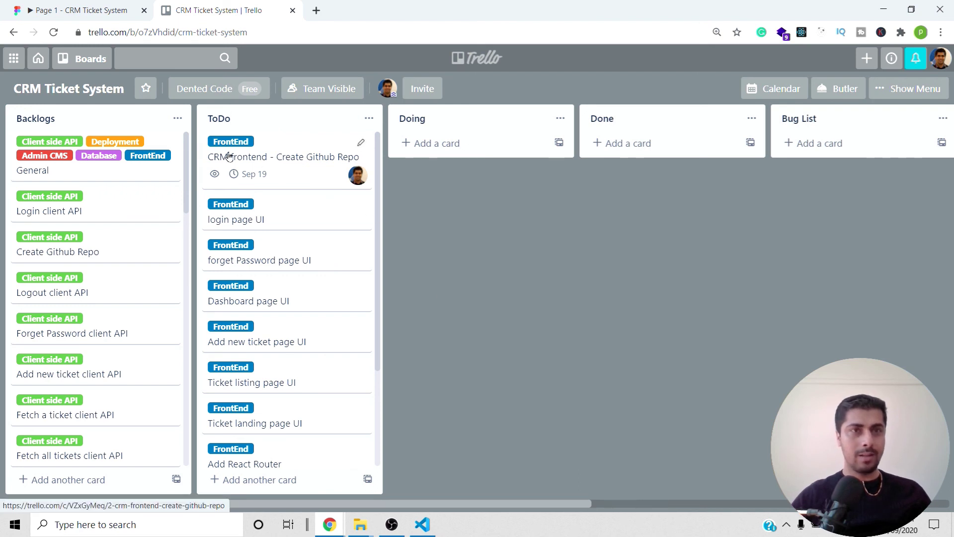
left_click_drag(229, 156, 412, 147)
left_click_drag(276, 155, 397, 209)
left_click_drag(284, 160, 454, 263)
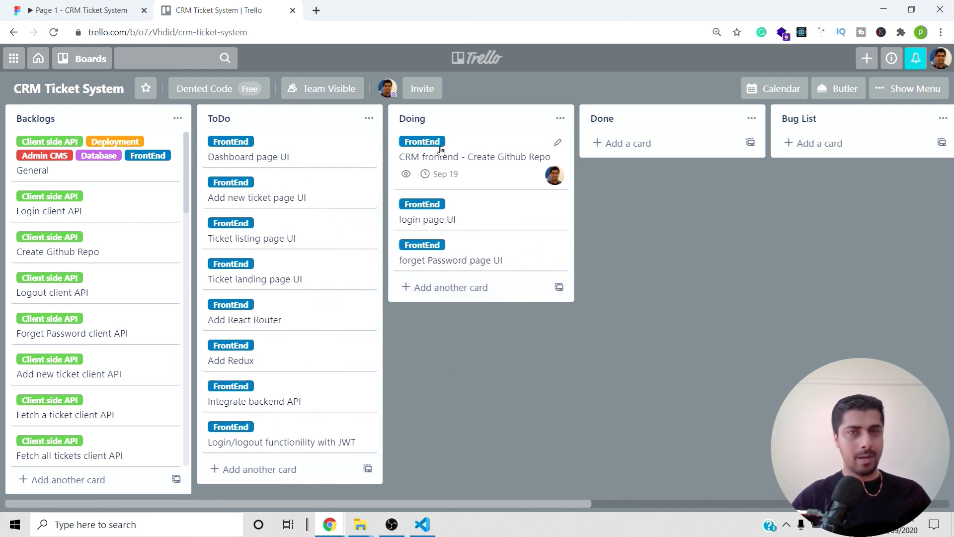
Move the "CRM frontend - Create Github Repo" card from Doing to Done, and return it to the start of Doing
left_click_drag(430, 160, 624, 160)
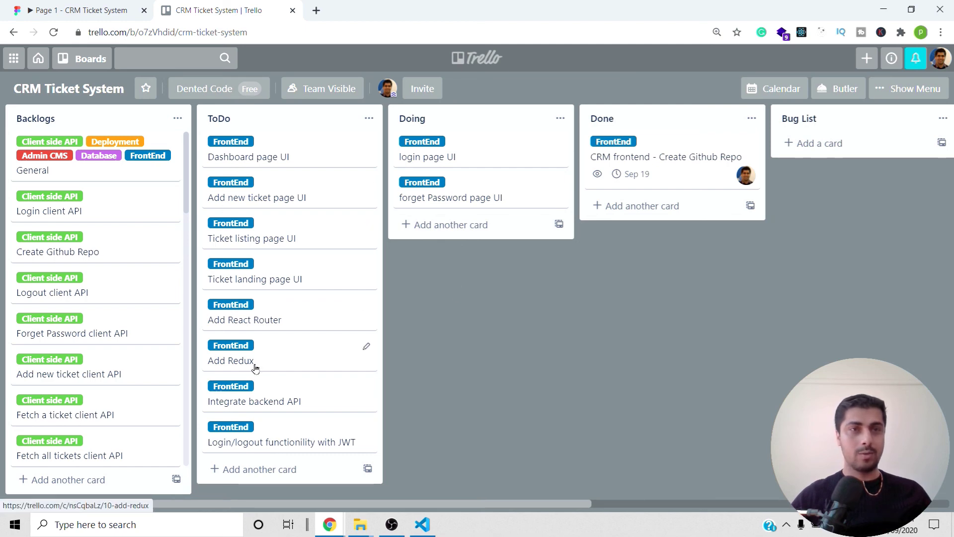
scroll(100, 278, "down", 3)
scroll(82, 283, "up", 3)
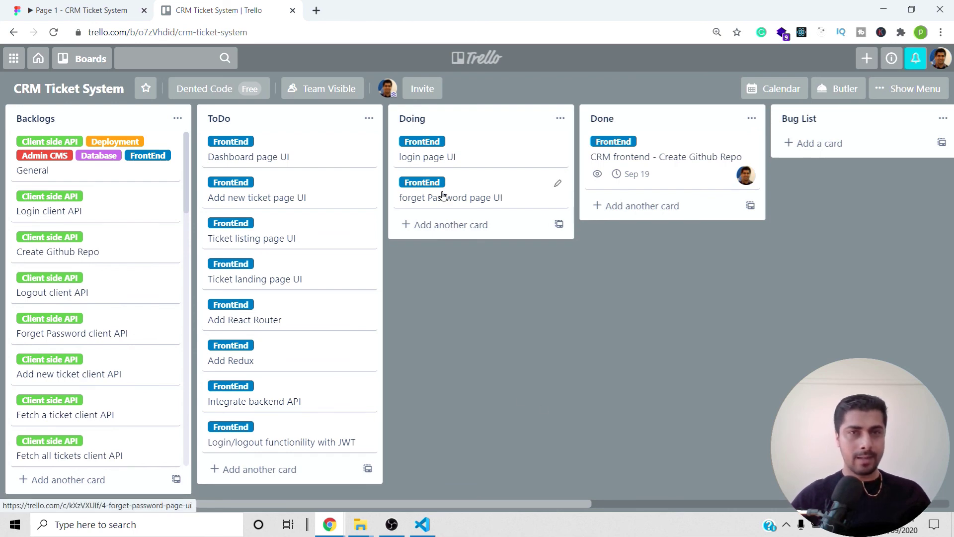
left_click_drag(448, 195, 472, 218)
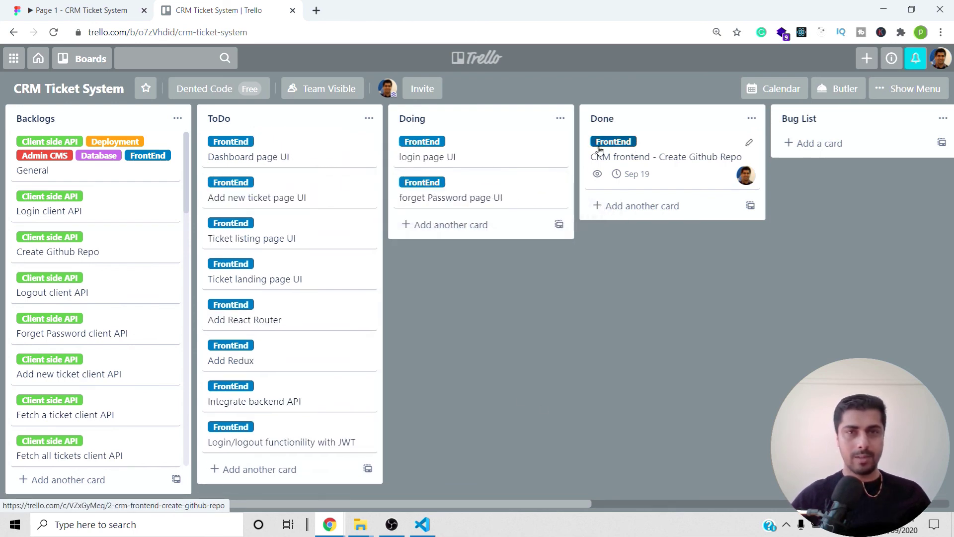
left_click_drag(619, 156, 455, 139)
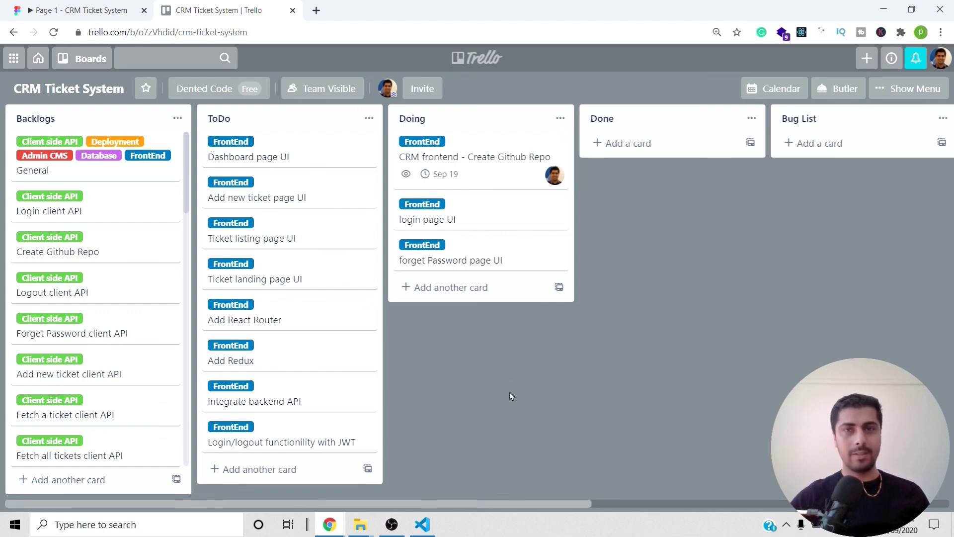
Review the board's recent activity log of card moves and close it
left_click(887, 92)
scroll(791, 269, "down", 3)
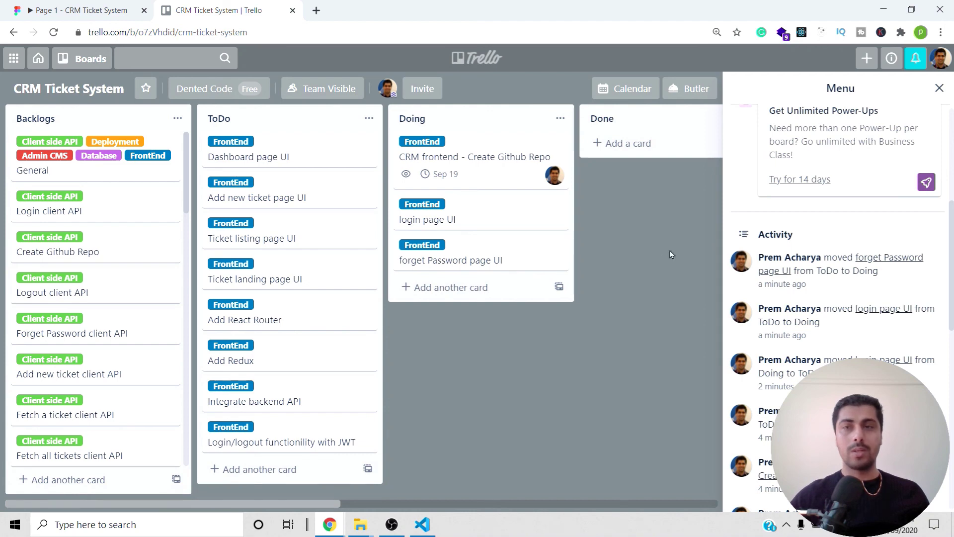
left_click(939, 88)
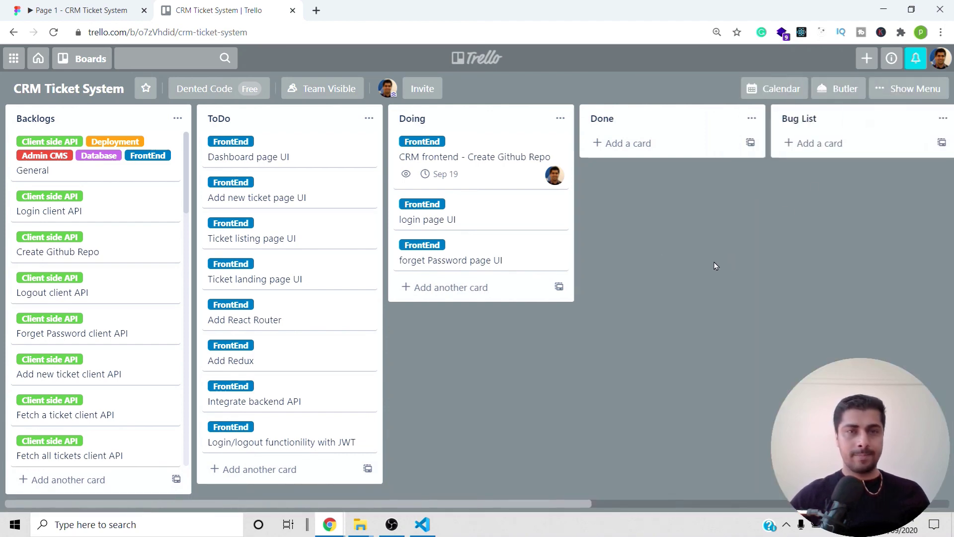